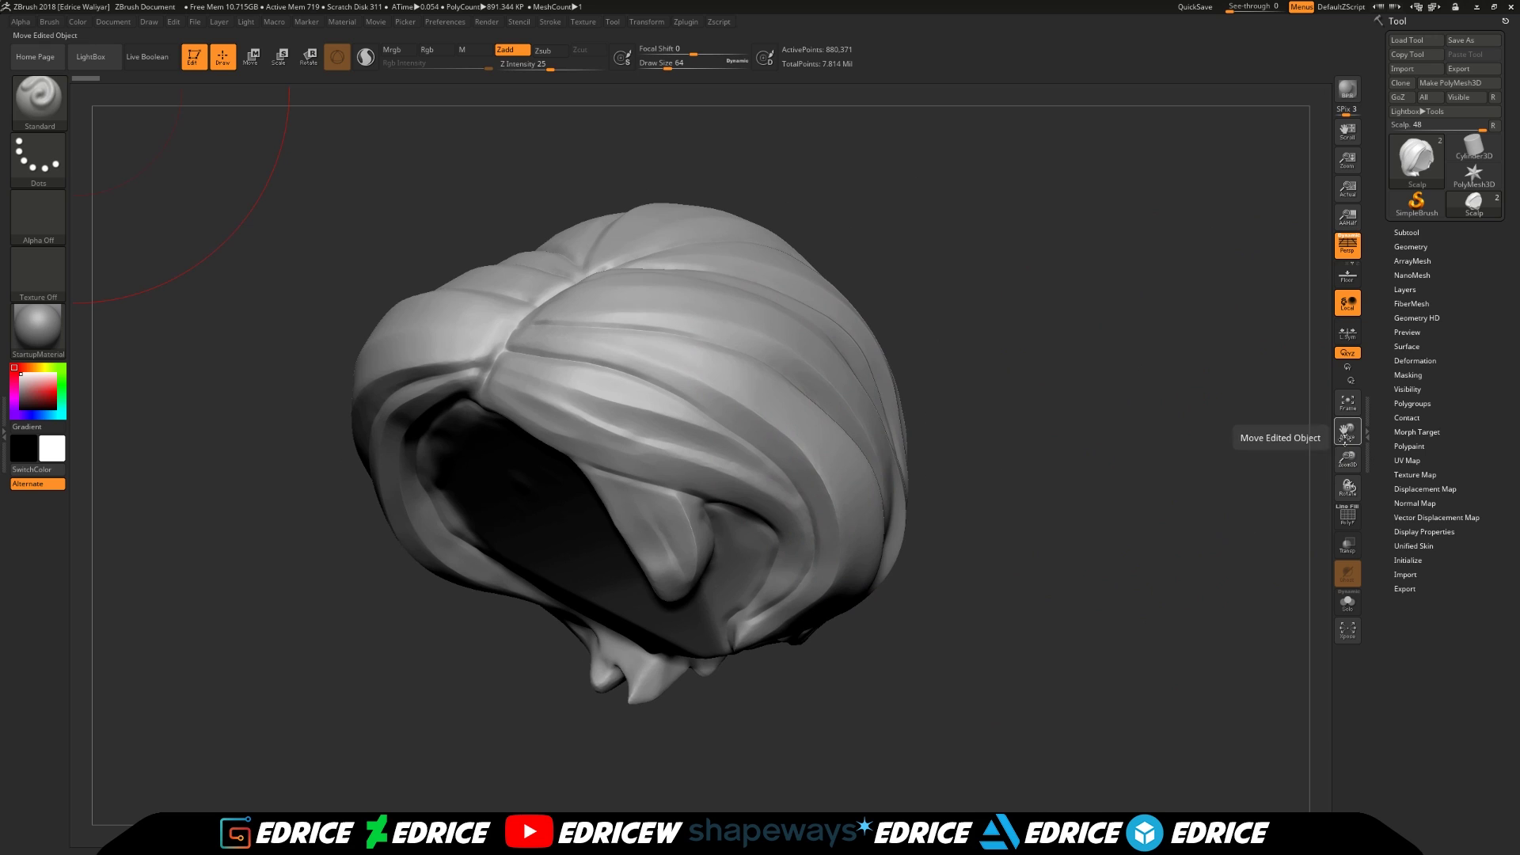
Examine the hair mesh's existing polygroups with the polyframe display switched on, and switch it off again
{"action": "left_click", "coordinate": [687, 24]}
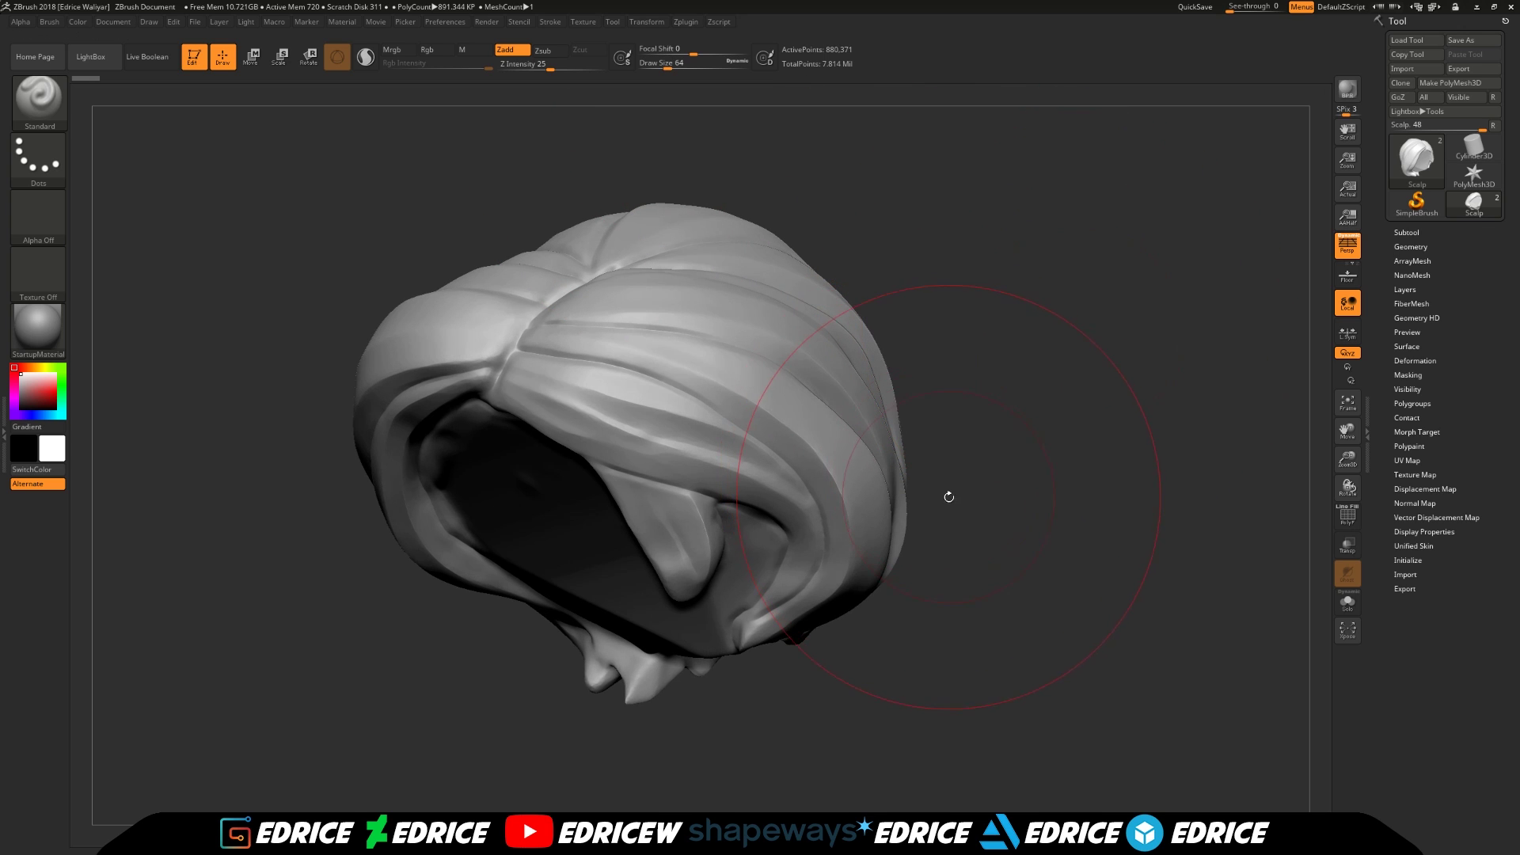
{"action": "left_click_drag", "start_coordinate": [947, 499], "coordinate": [1008, 423]}
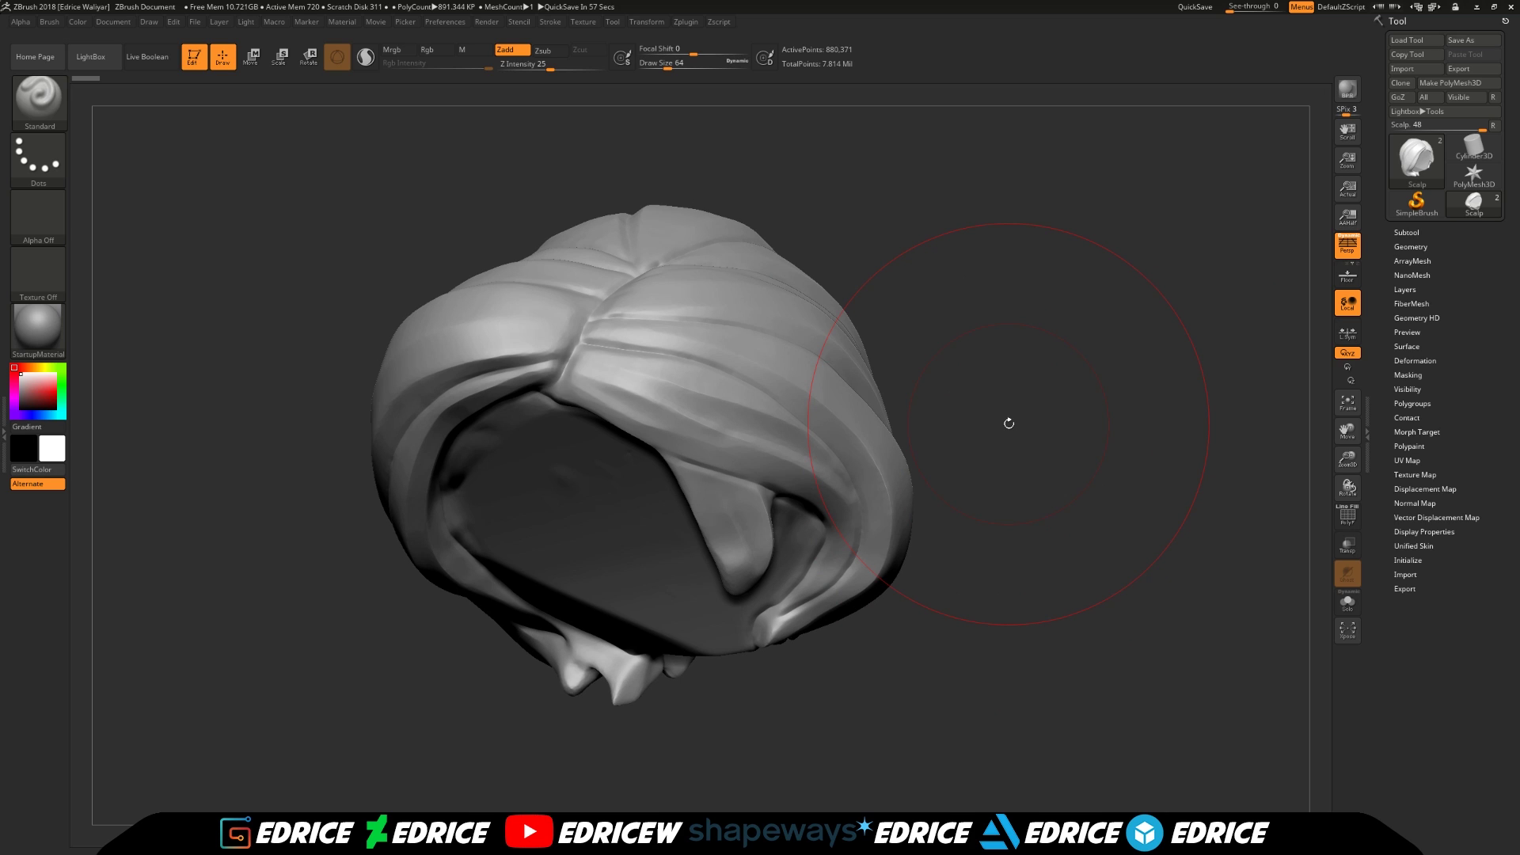
{"action": "left_click", "coordinate": [1413, 403]}
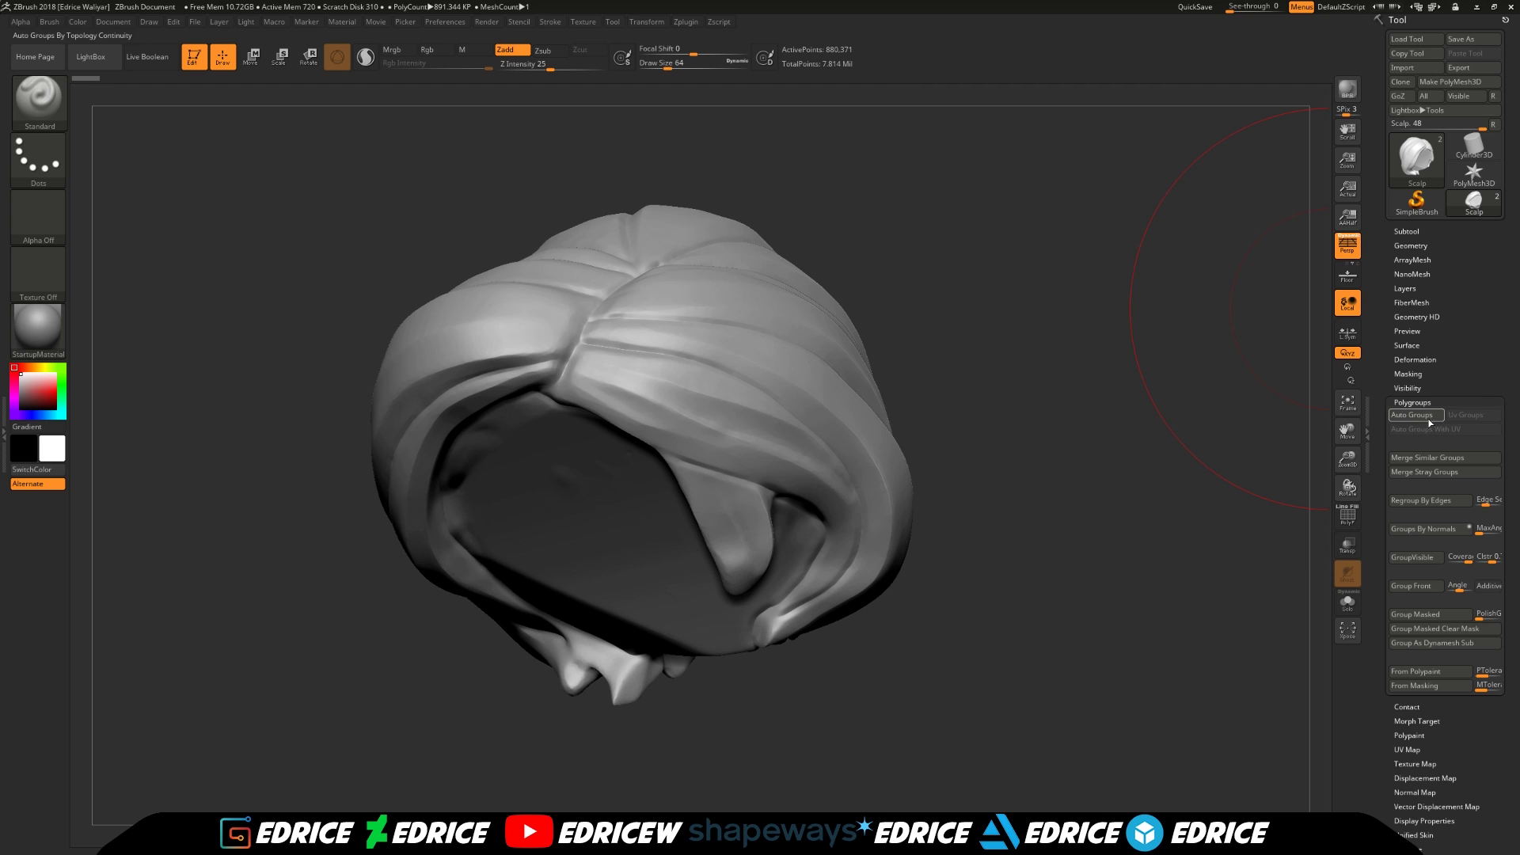
{"action": "left_click", "coordinate": [1343, 532]}
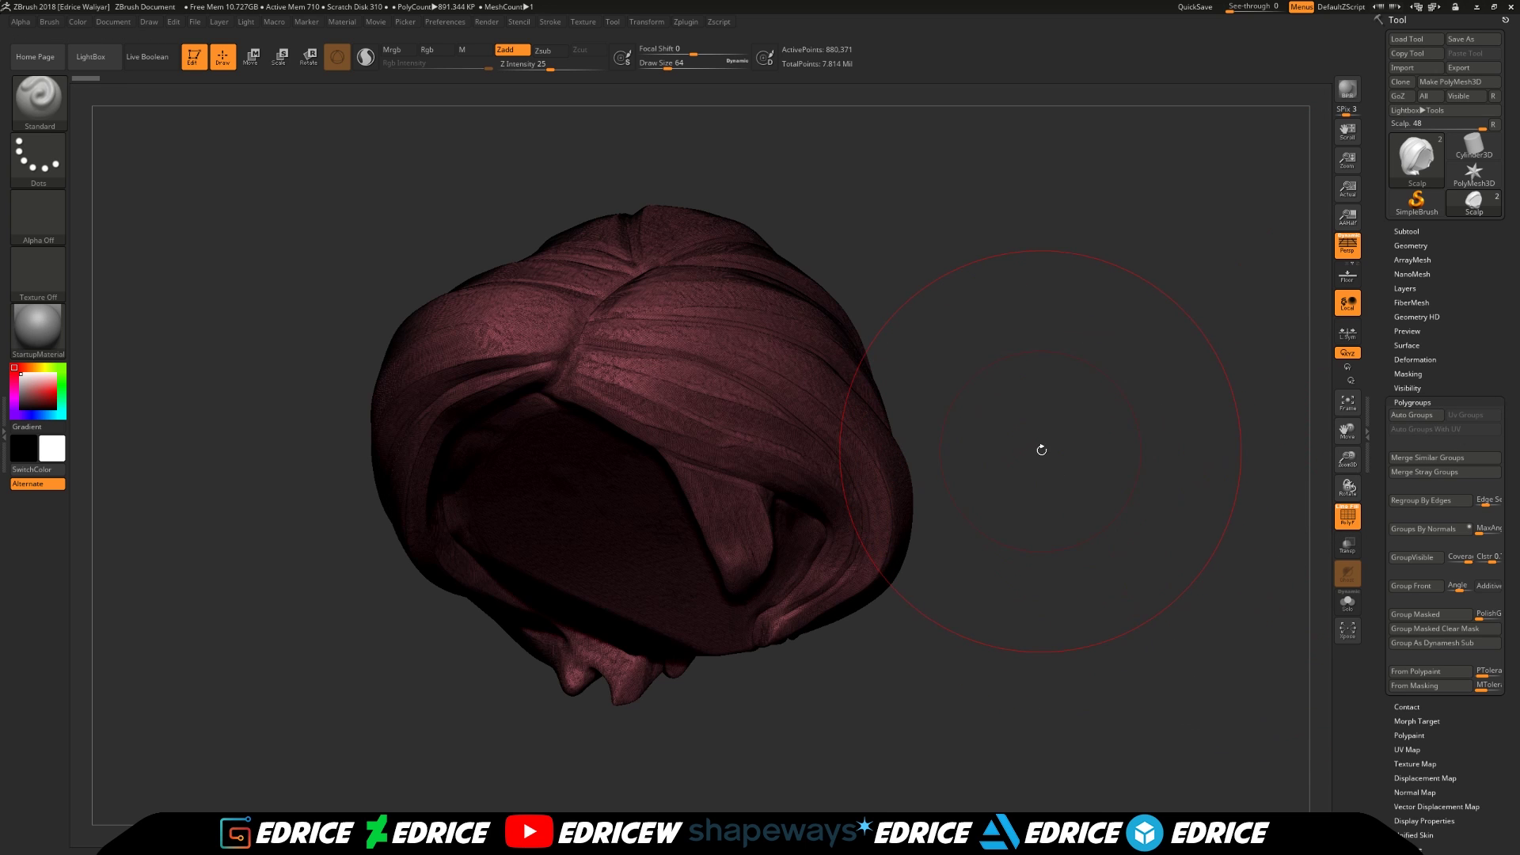
{"action": "left_click_drag", "start_coordinate": [1042, 445], "coordinate": [1130, 438]}
{"action": "left_click", "coordinate": [1347, 521]}
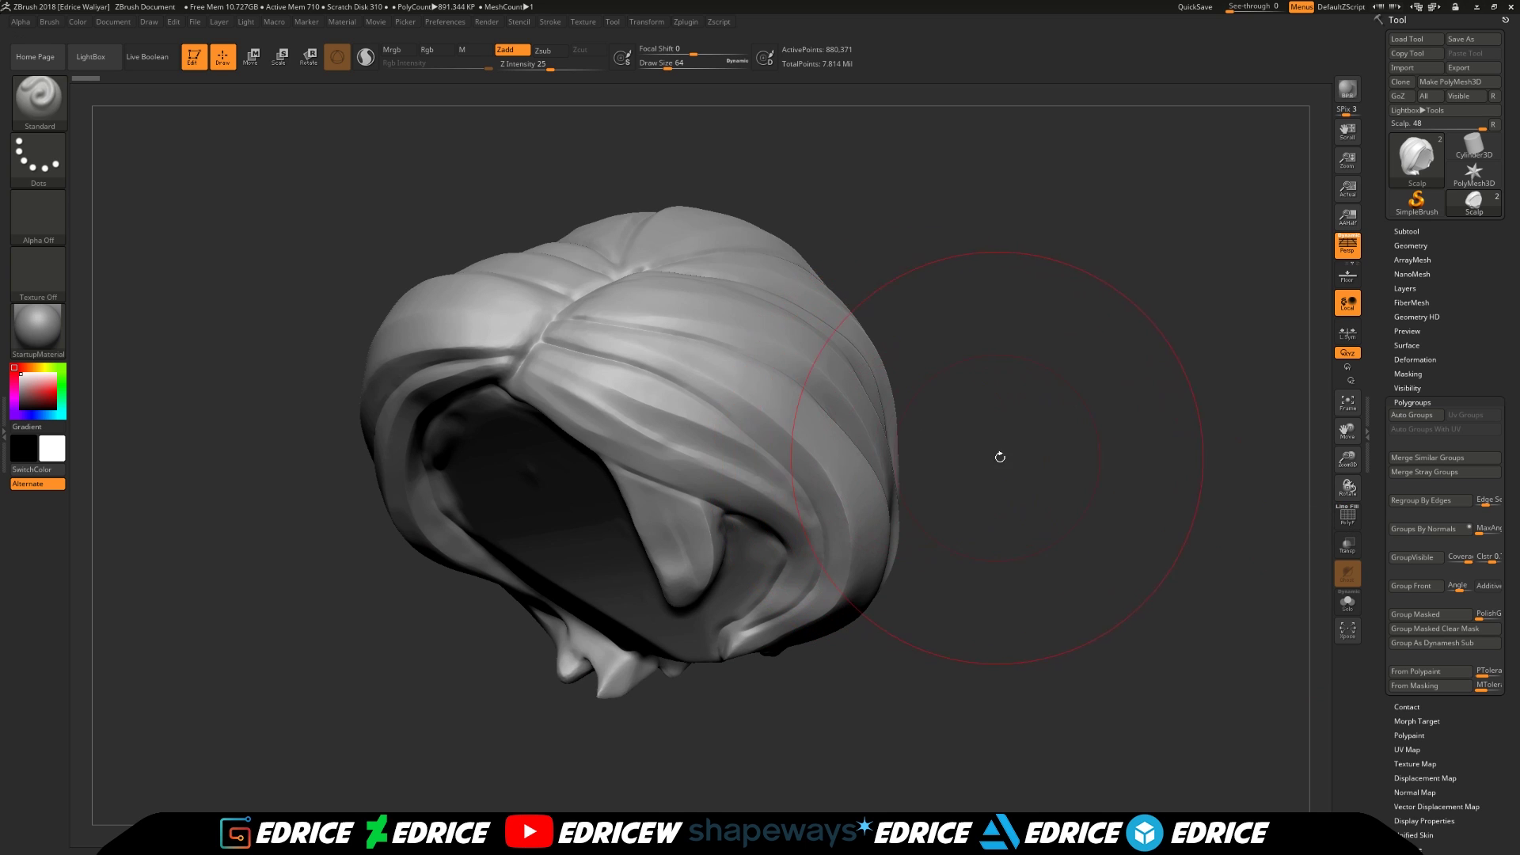
Reduce the Standard brush's Draw Size to 13
{"action": "mouse_move", "coordinate": [998, 451]}
{"action": "left_mouse_down"}
{"action": "mouse_move", "coordinate": [1072, 458]}
{"action": "mouse_move", "coordinate": [1092, 444]}
{"action": "mouse_move", "coordinate": [1022, 403]}
{"action": "mouse_move", "coordinate": [969, 399]}
{"action": "left_mouse_up"}
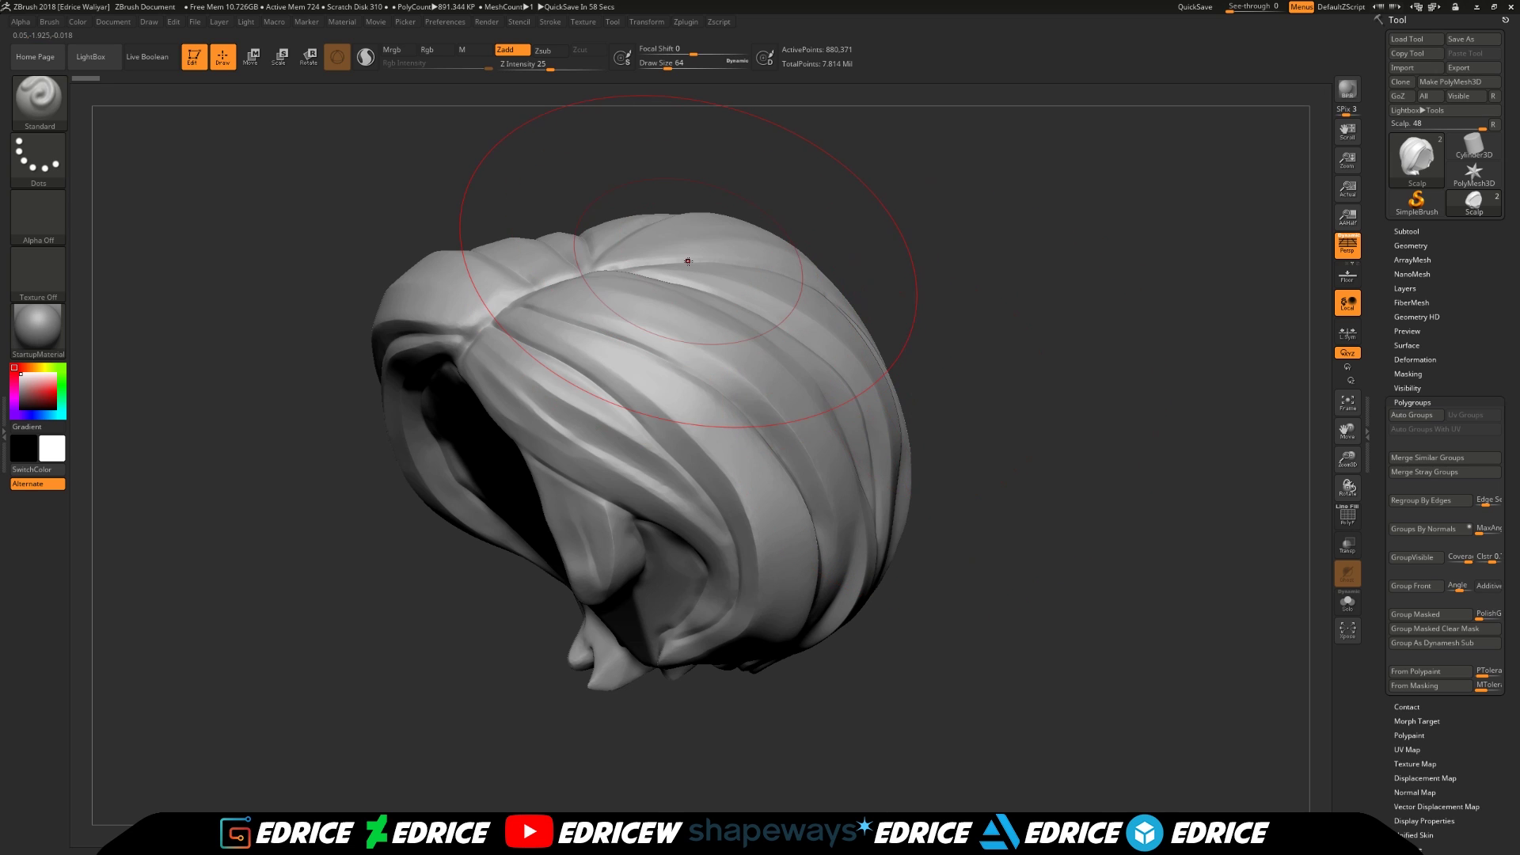
{"action": "left_click_drag", "start_coordinate": [1059, 430], "coordinate": [1113, 427]}
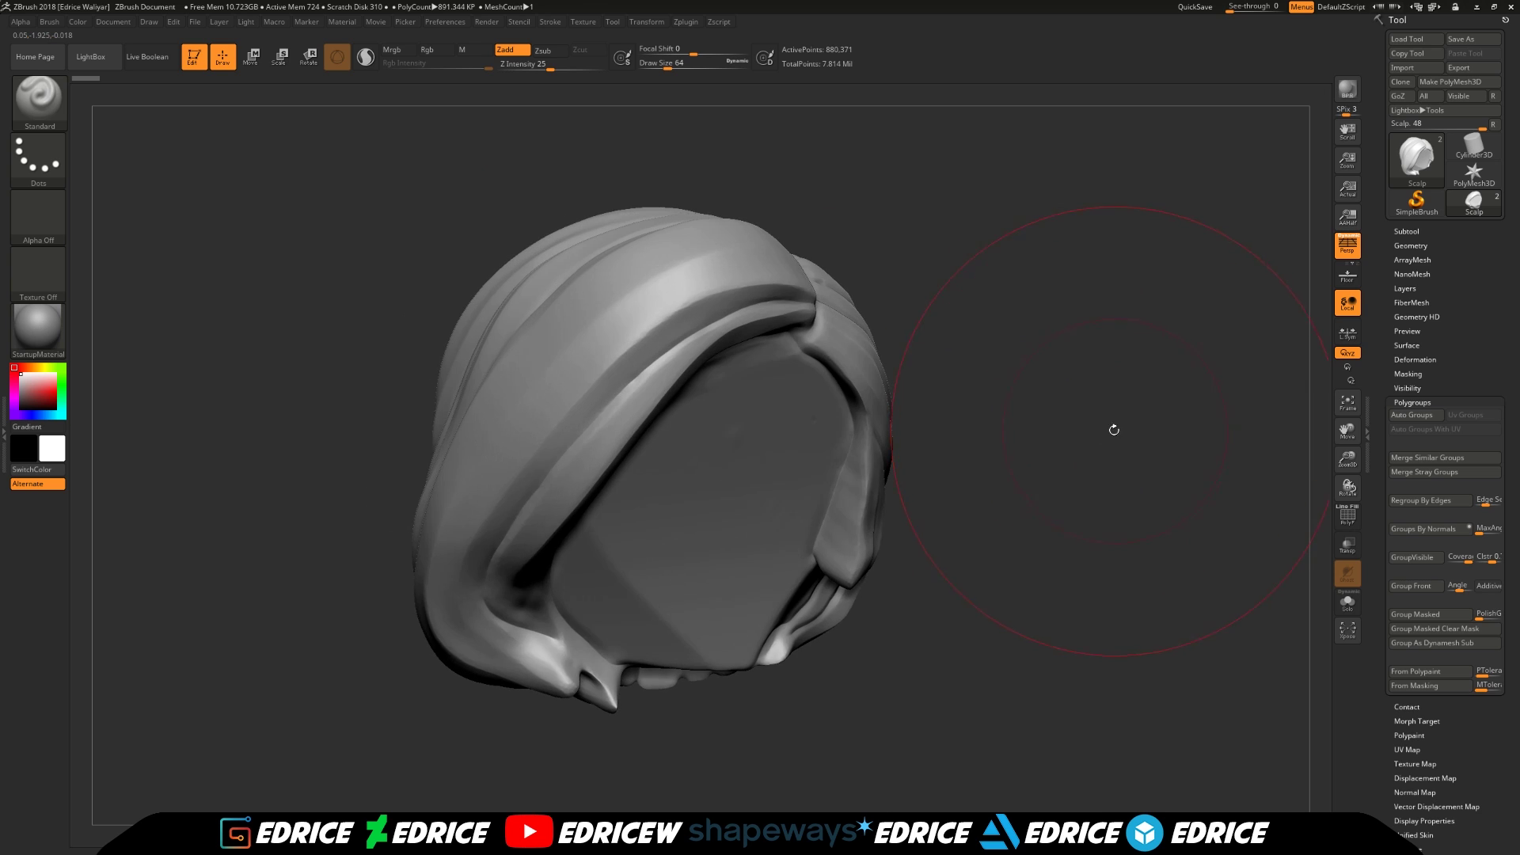
{"action": "left_click_drag", "start_coordinate": [938, 309], "coordinate": [1103, 383]}
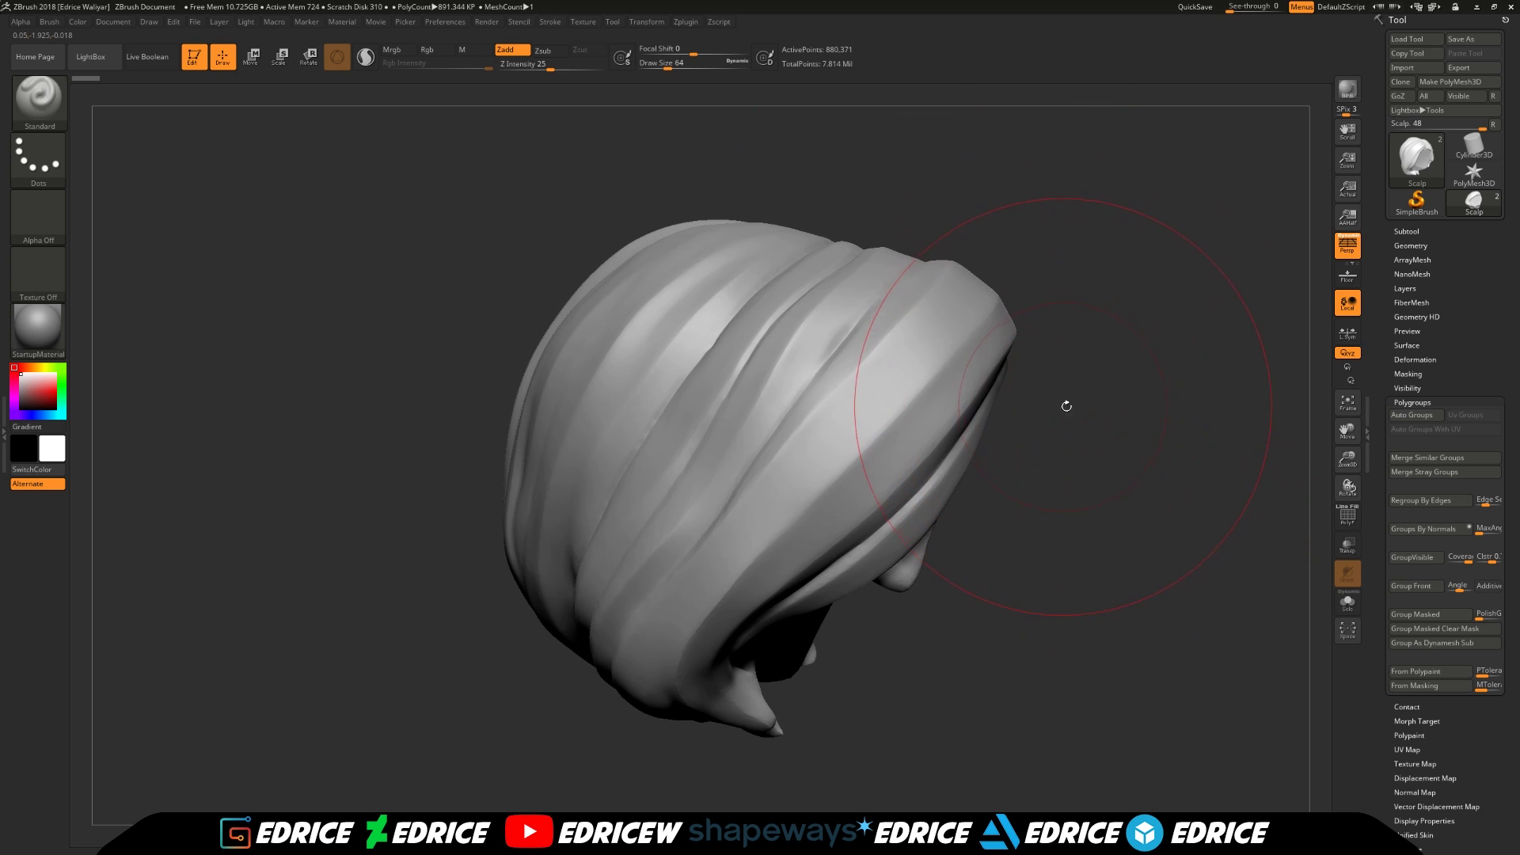
{"action": "left_click_drag", "start_coordinate": [1339, 459], "coordinate": [1344, 500]}
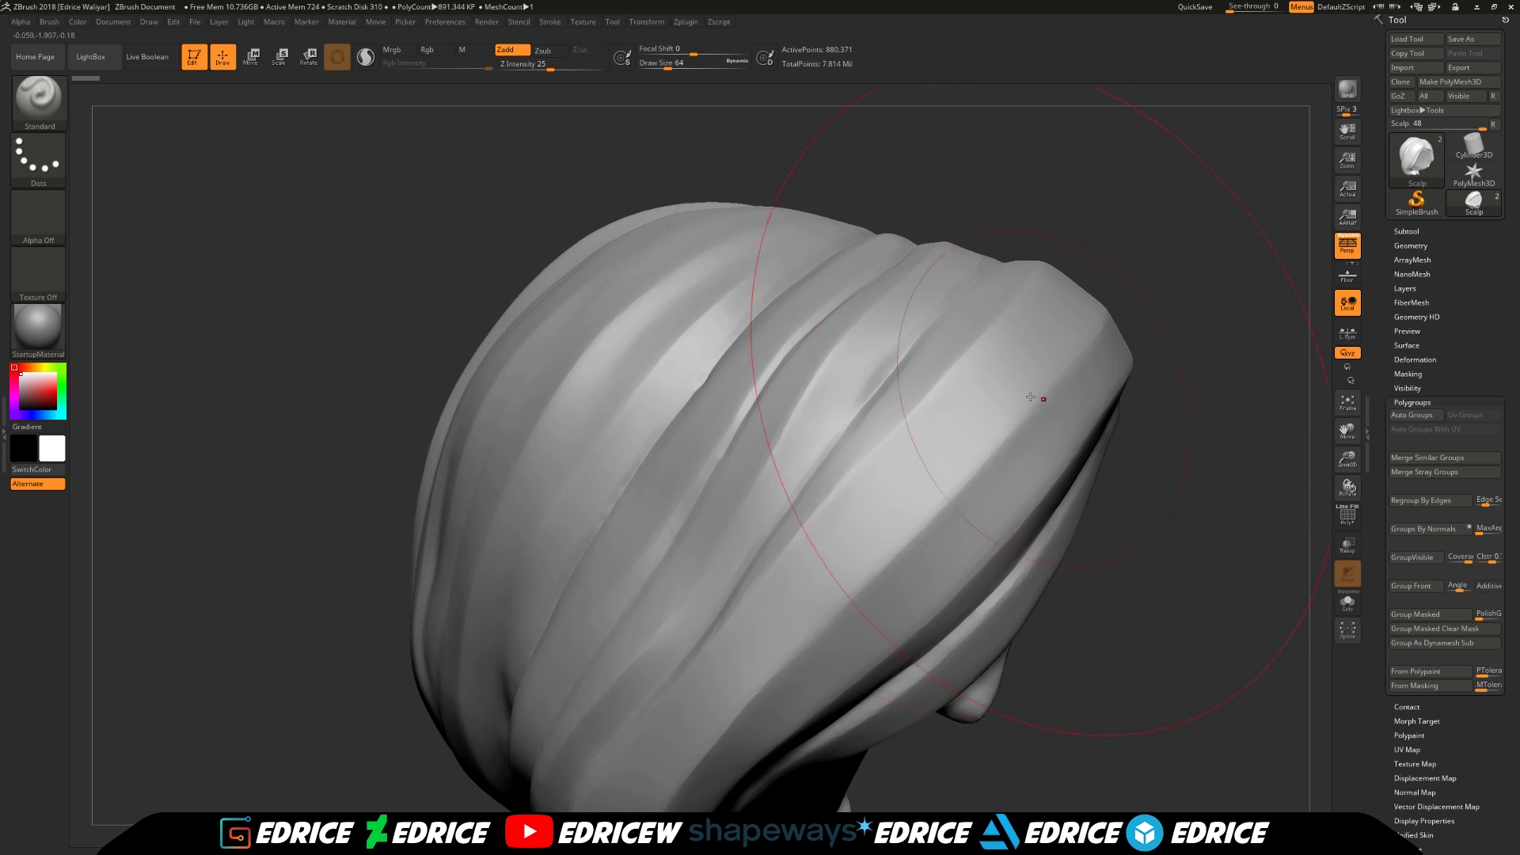
{"action": "left_click_drag", "start_coordinate": [667, 68], "coordinate": [653, 68]}
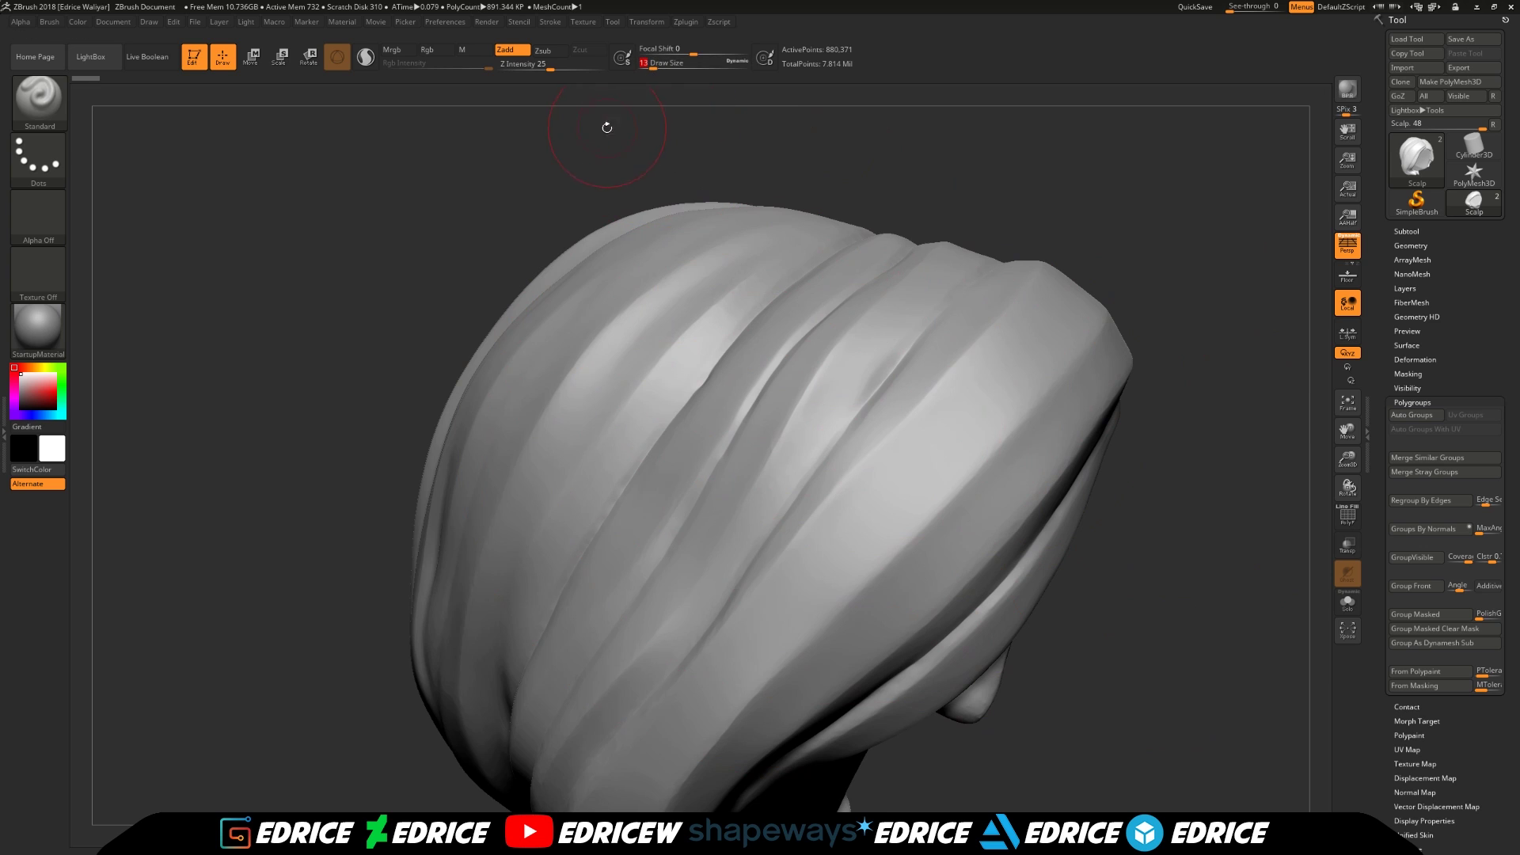
{"action": "left_click_drag", "start_coordinate": [605, 126], "coordinate": [688, 144]}
Inspect the sculpted strands of the hair mesh from both sides and the front
{"action": "left_click_drag", "start_coordinate": [1346, 432], "coordinate": [1150, 445]}
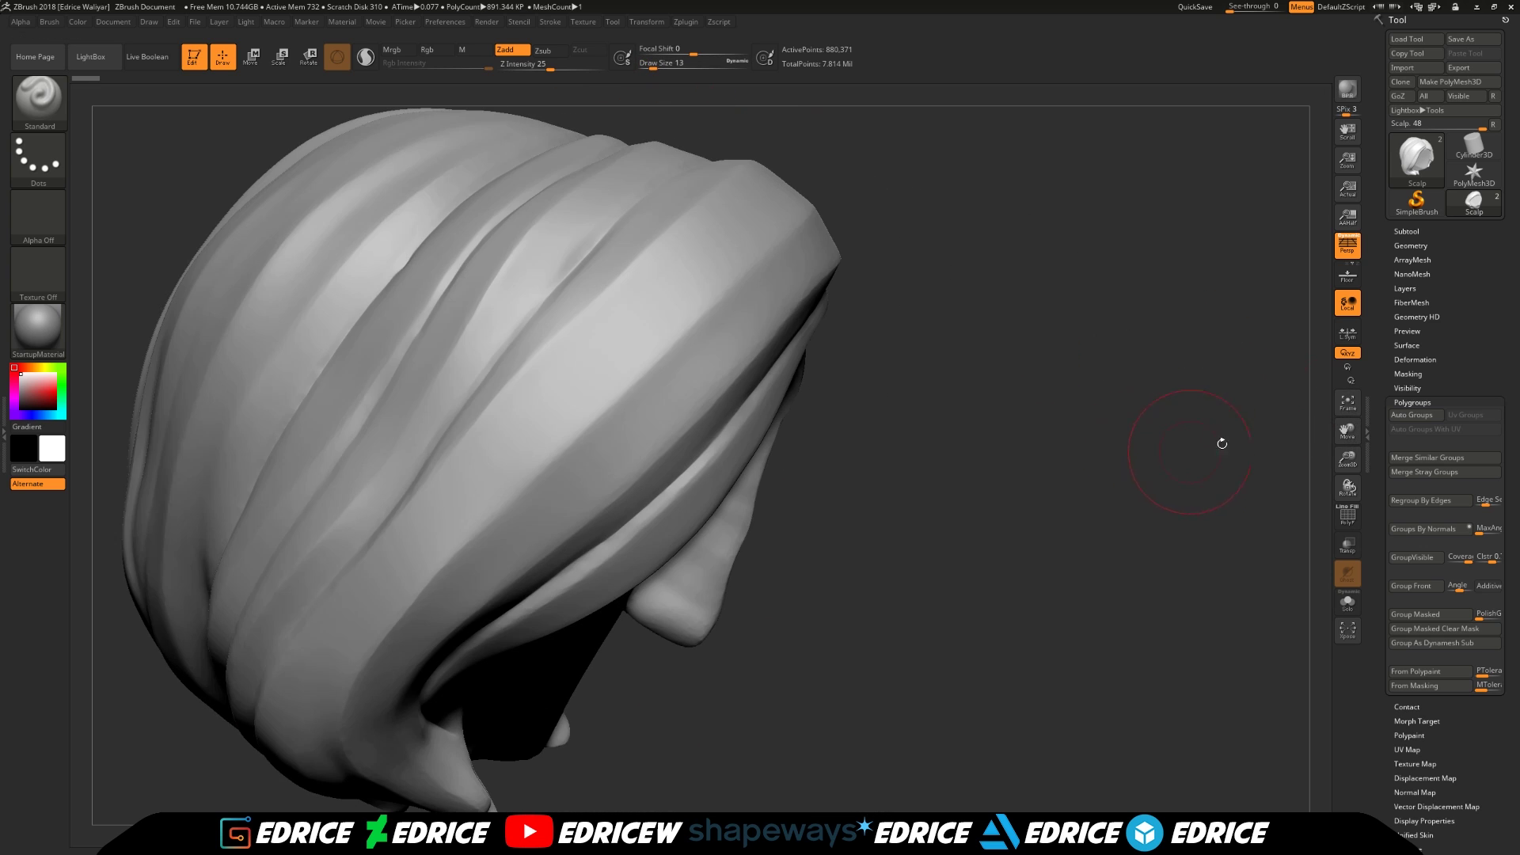
{"action": "left_click_drag", "start_coordinate": [1354, 460], "coordinate": [1430, 457]}
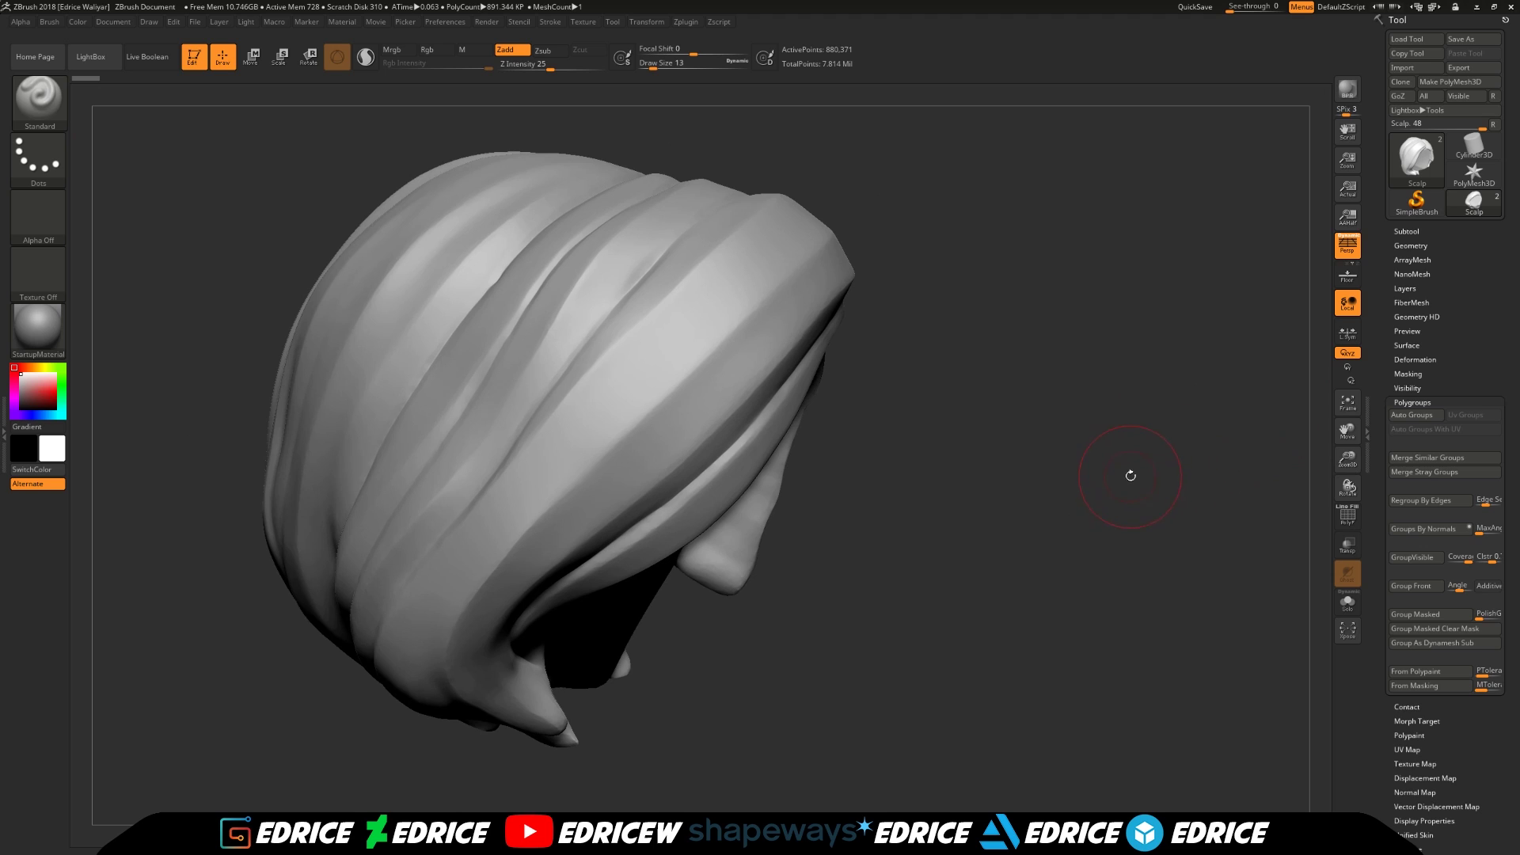
{"action": "left_click_drag", "start_coordinate": [1131, 476], "coordinate": [1122, 458]}
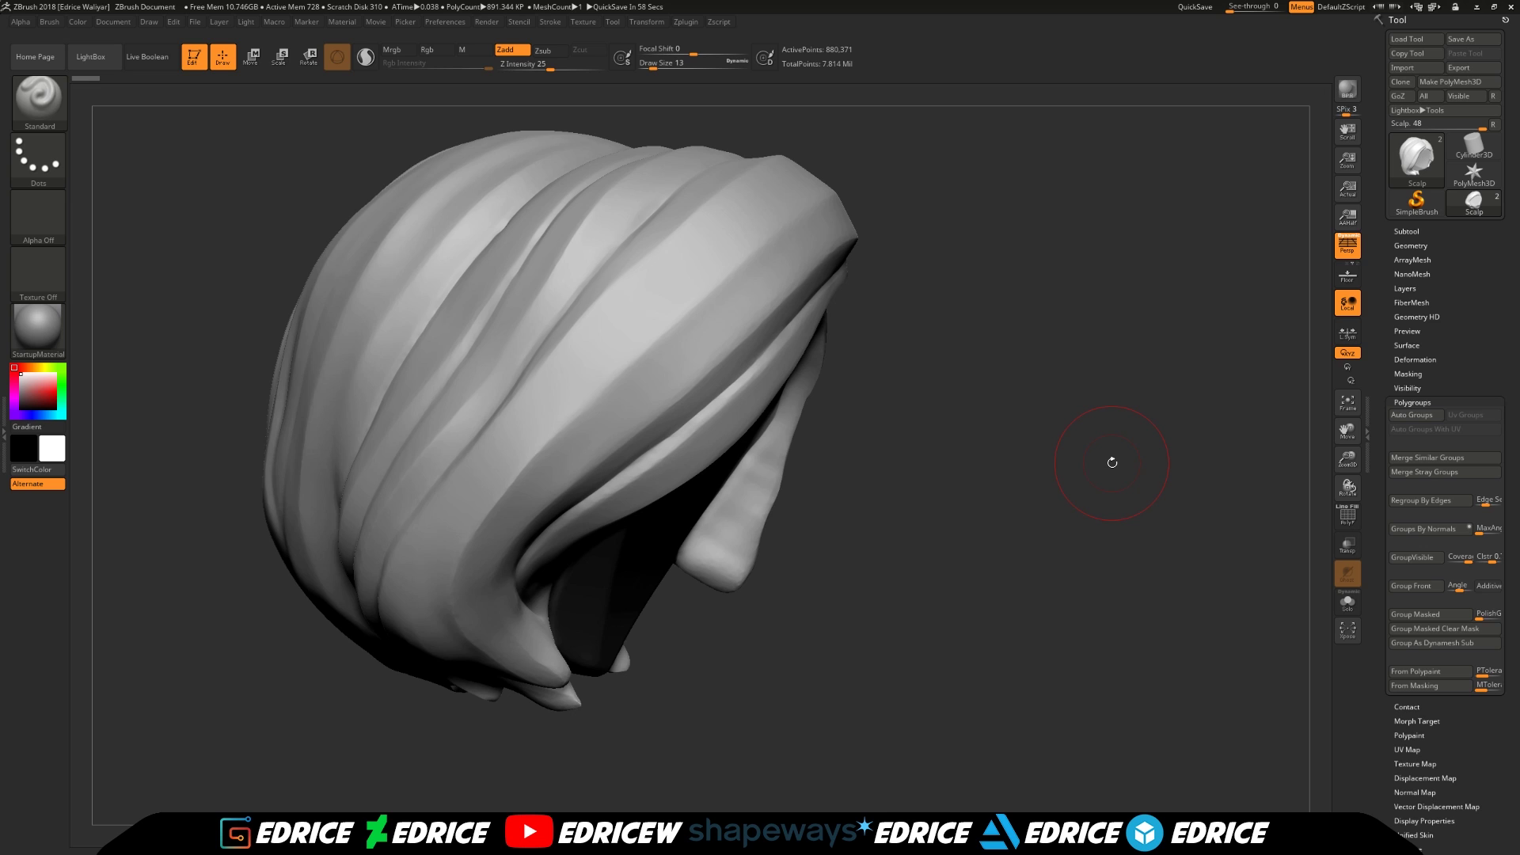
{"action": "left_click_drag", "start_coordinate": [926, 405], "coordinate": [1013, 425]}
{"action": "left_click_drag", "start_coordinate": [1349, 432], "coordinate": [1504, 432]}
{"action": "left_click_drag", "start_coordinate": [1235, 469], "coordinate": [1115, 472]}
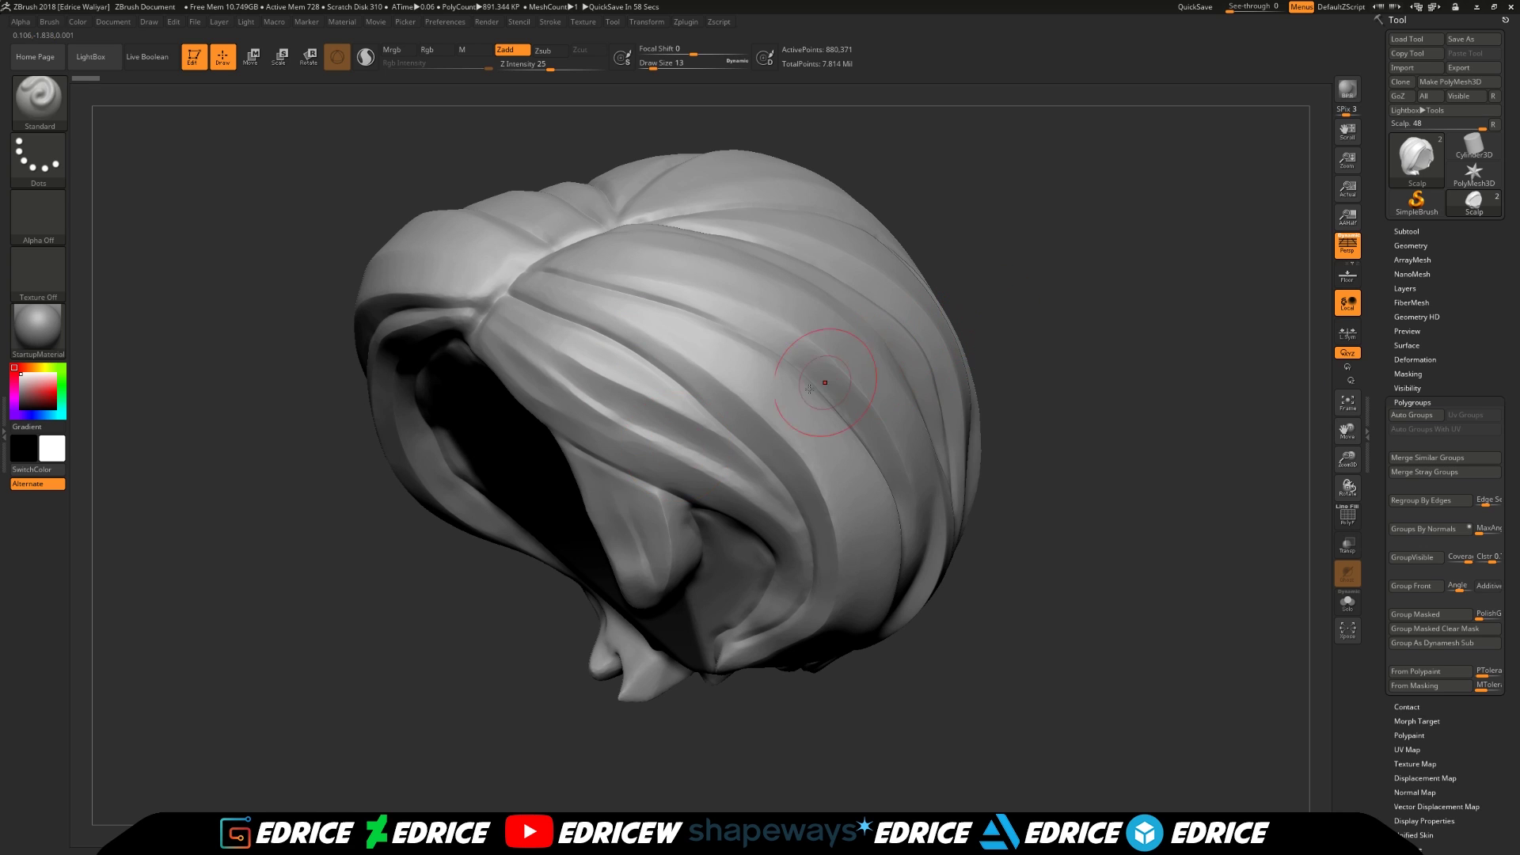
{"action": "left_click_drag", "start_coordinate": [1042, 282], "coordinate": [1014, 288]}
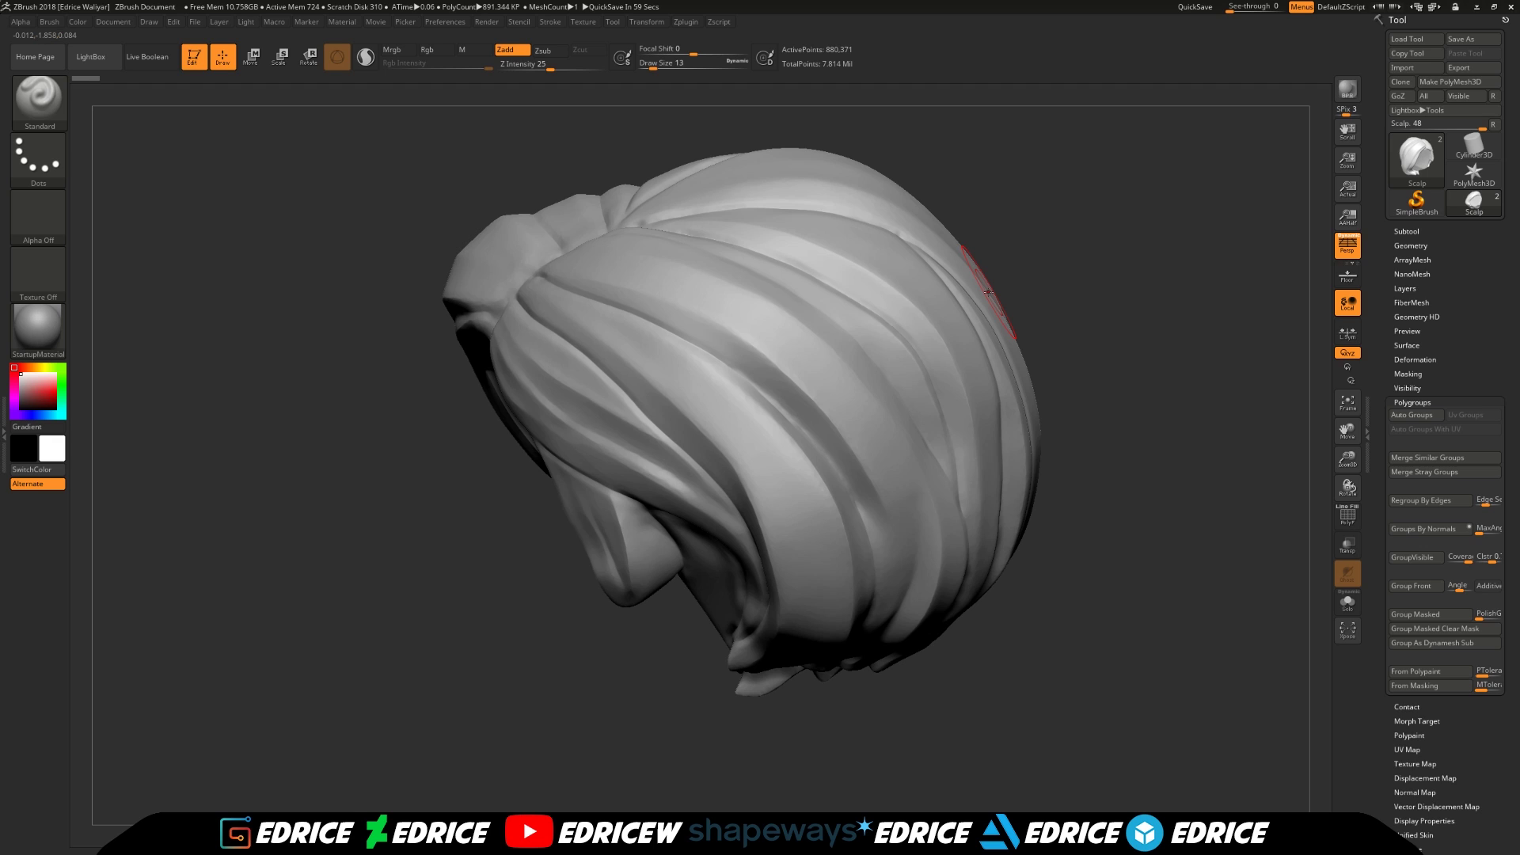
Set the SelectRect selection brush to use the Lasso stroke
{"action": "left_click", "coordinate": [47, 103]}
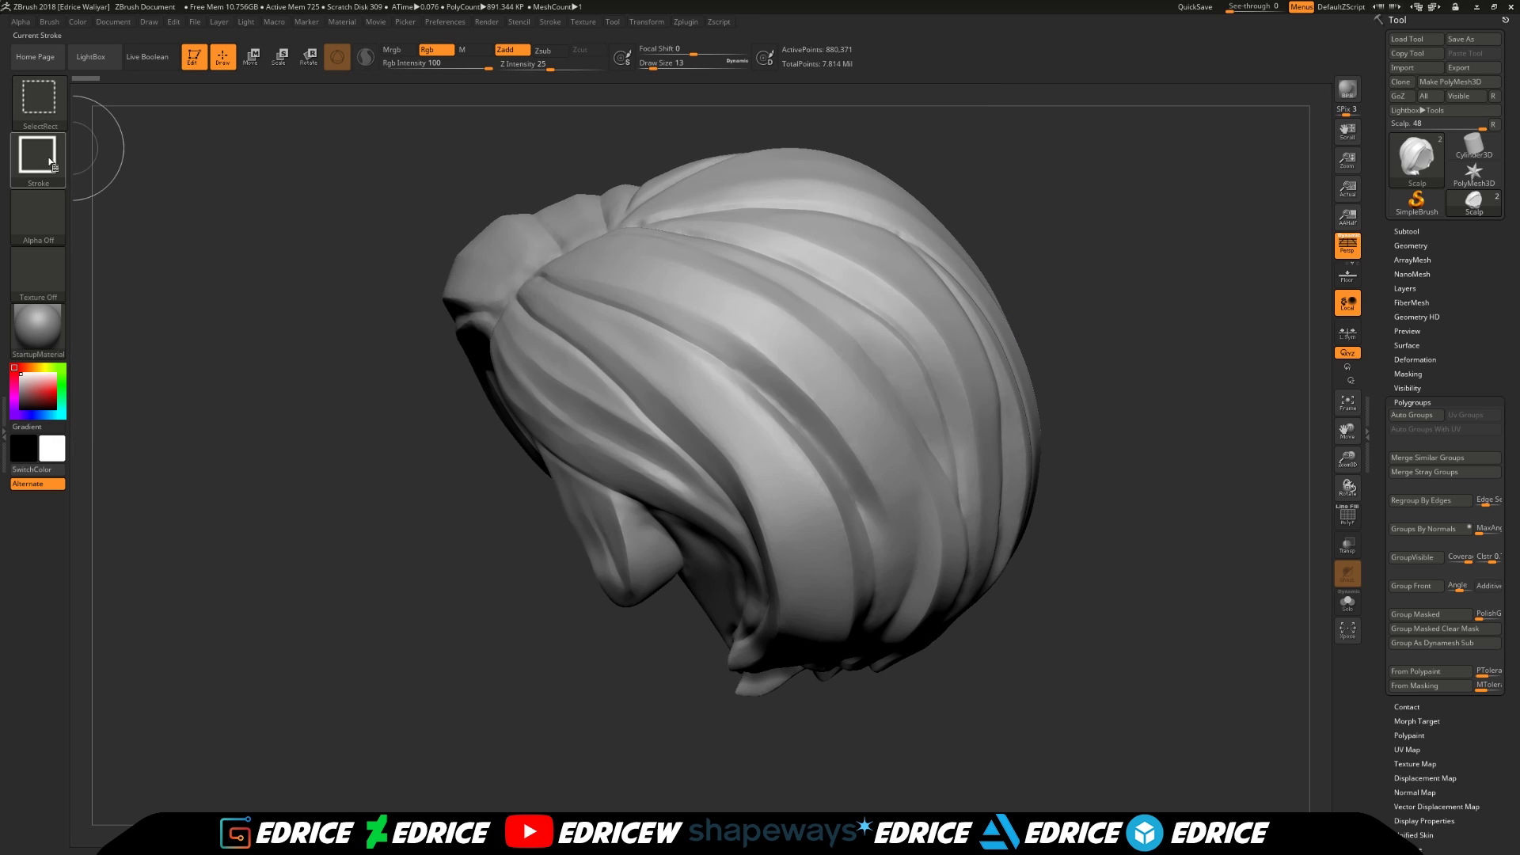
{"action": "left_click", "coordinate": [49, 162], "text": "ctrl+shift"}
{"action": "left_click", "coordinate": [284, 174], "text": "ctrl+shift"}
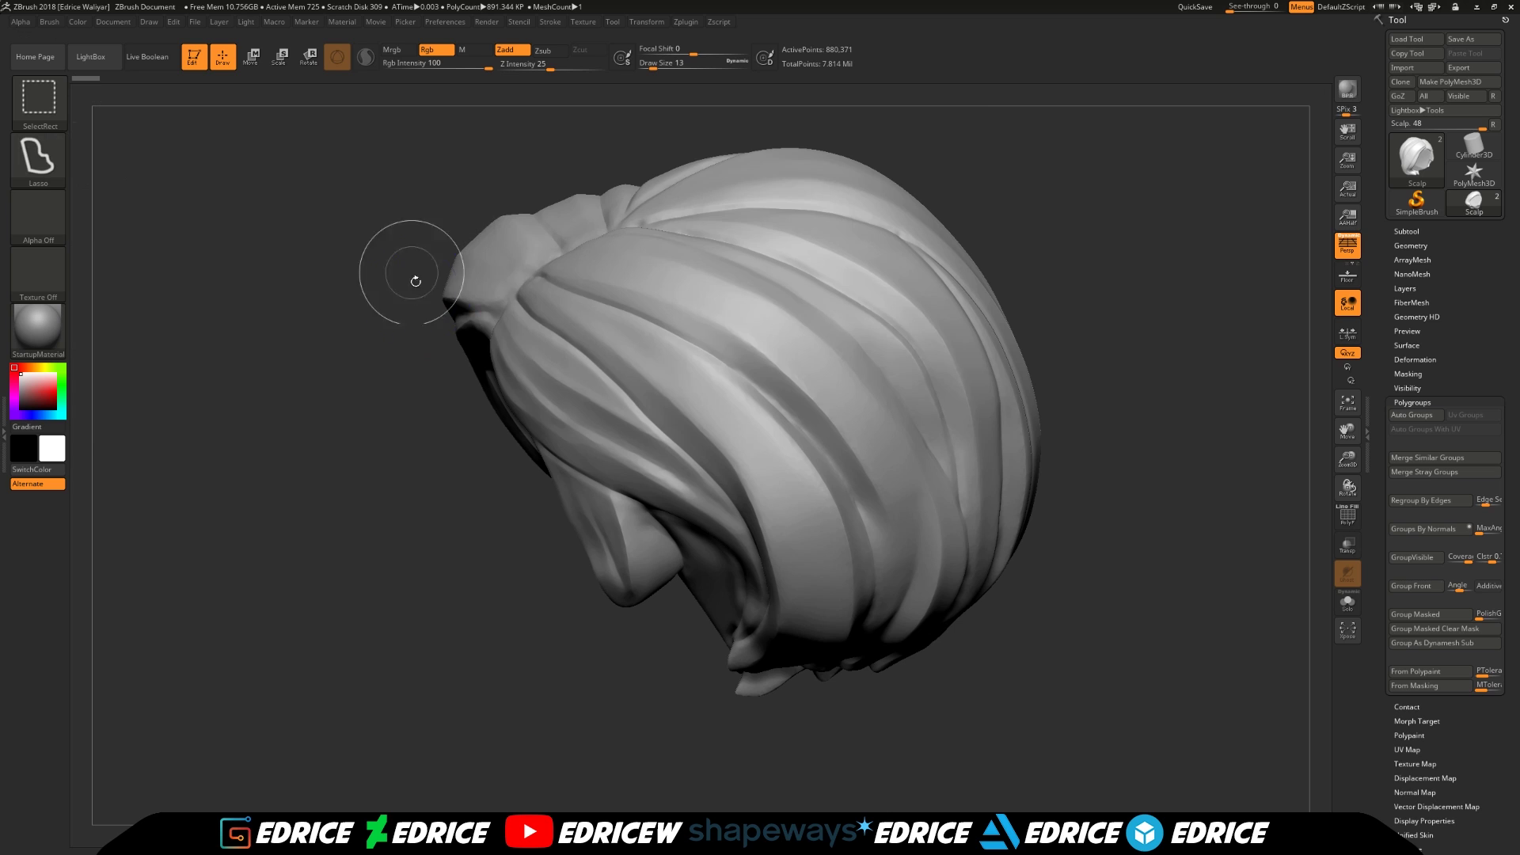
Isolate one lock of hair beside the face opening by lassoing it and hiding the surrounding mesh
{"action": "mouse_move", "coordinate": [430, 420]}
{"action": "left_mouse_down"}
{"action": "mouse_move", "coordinate": [444, 526]}
{"action": "mouse_move", "coordinate": [499, 570]}
{"action": "mouse_move", "coordinate": [435, 387]}
{"action": "mouse_move", "coordinate": [434, 298]}
{"action": "mouse_move", "coordinate": [510, 271]}
{"action": "mouse_move", "coordinate": [764, 525]}
{"action": "mouse_move", "coordinate": [587, 562]}
{"action": "left_mouse_up"}
{"action": "mouse_move", "coordinate": [616, 617]}
{"action": "left_mouse_down"}
{"action": "mouse_move", "coordinate": [873, 501]}
{"action": "mouse_move", "coordinate": [868, 480]}
{"action": "left_mouse_up"}
{"action": "left_click_drag", "start_coordinate": [804, 163], "coordinate": [744, 154]}
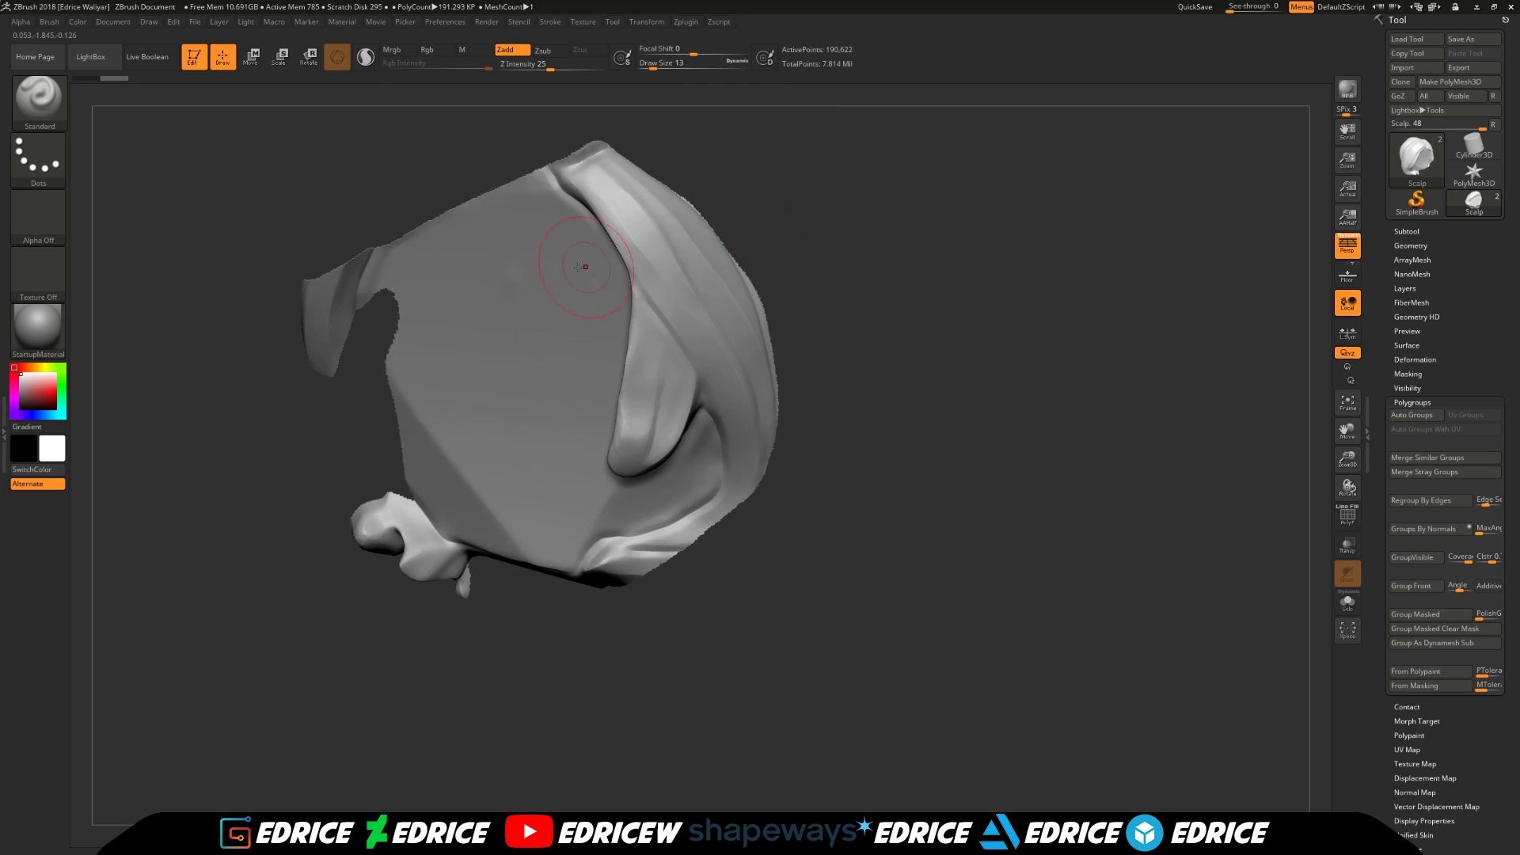
{"action": "left_click_drag", "start_coordinate": [807, 265], "coordinate": [946, 318]}
{"action": "left_click_drag", "start_coordinate": [1090, 434], "coordinate": [1000, 533]}
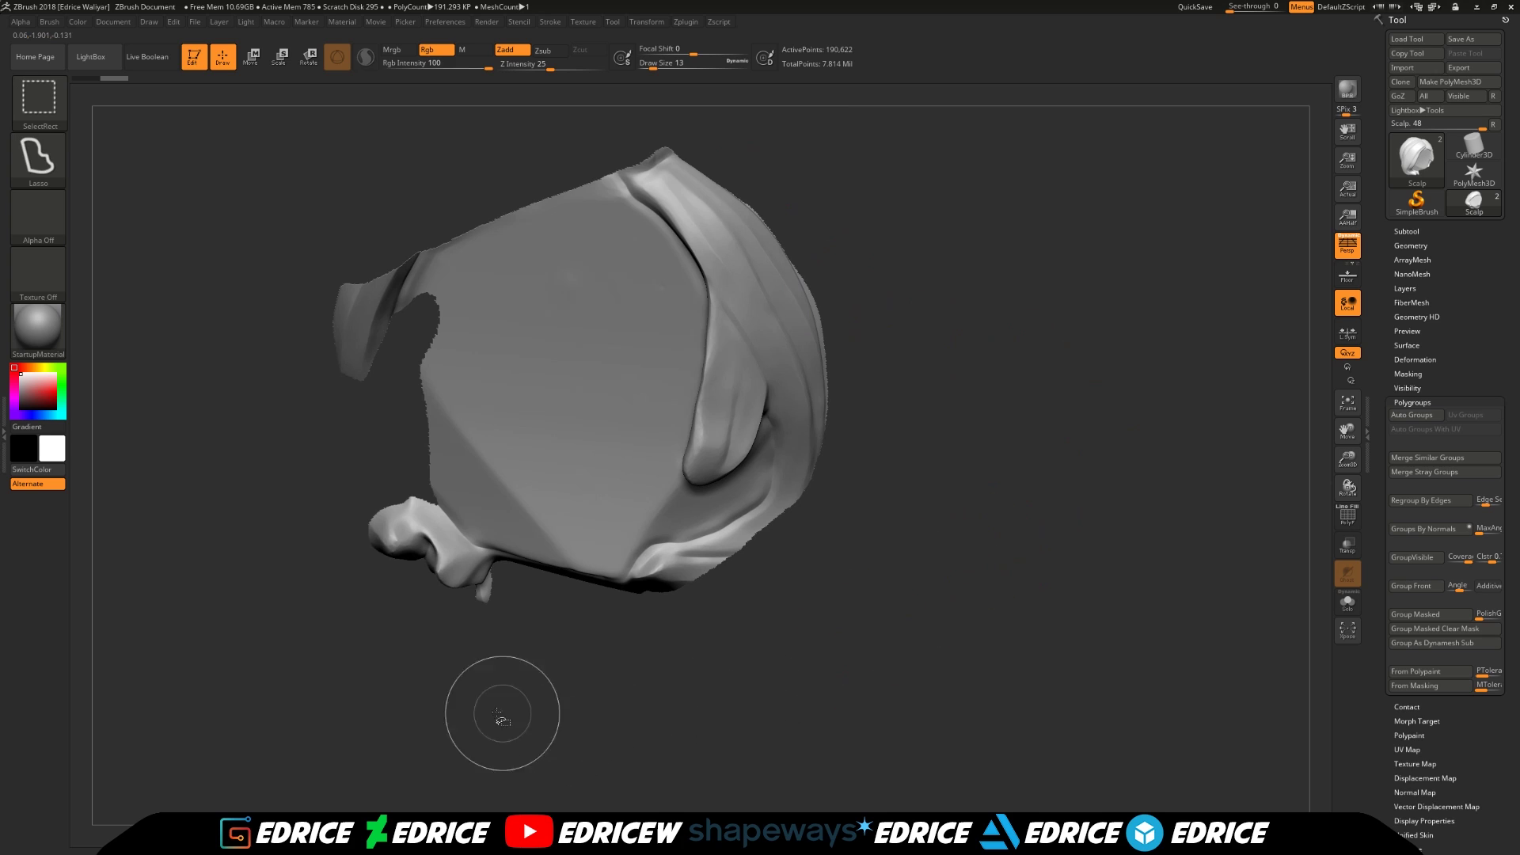
{"action": "mouse_move", "coordinate": [429, 698]}
{"action": "left_mouse_down", "text": "ctrl+alt+shift"}
{"action": "mouse_move", "coordinate": [356, 187]}
{"action": "mouse_move", "coordinate": [547, 185]}
{"action": "mouse_move", "coordinate": [660, 224]}
{"action": "mouse_move", "coordinate": [744, 412]}
{"action": "mouse_move", "coordinate": [701, 510]}
{"action": "mouse_move", "coordinate": [649, 546]}
{"action": "left_mouse_up", "text": "ctrl+alt+shift"}
{"action": "left_click_drag", "start_coordinate": [787, 645], "coordinate": [560, 418]}
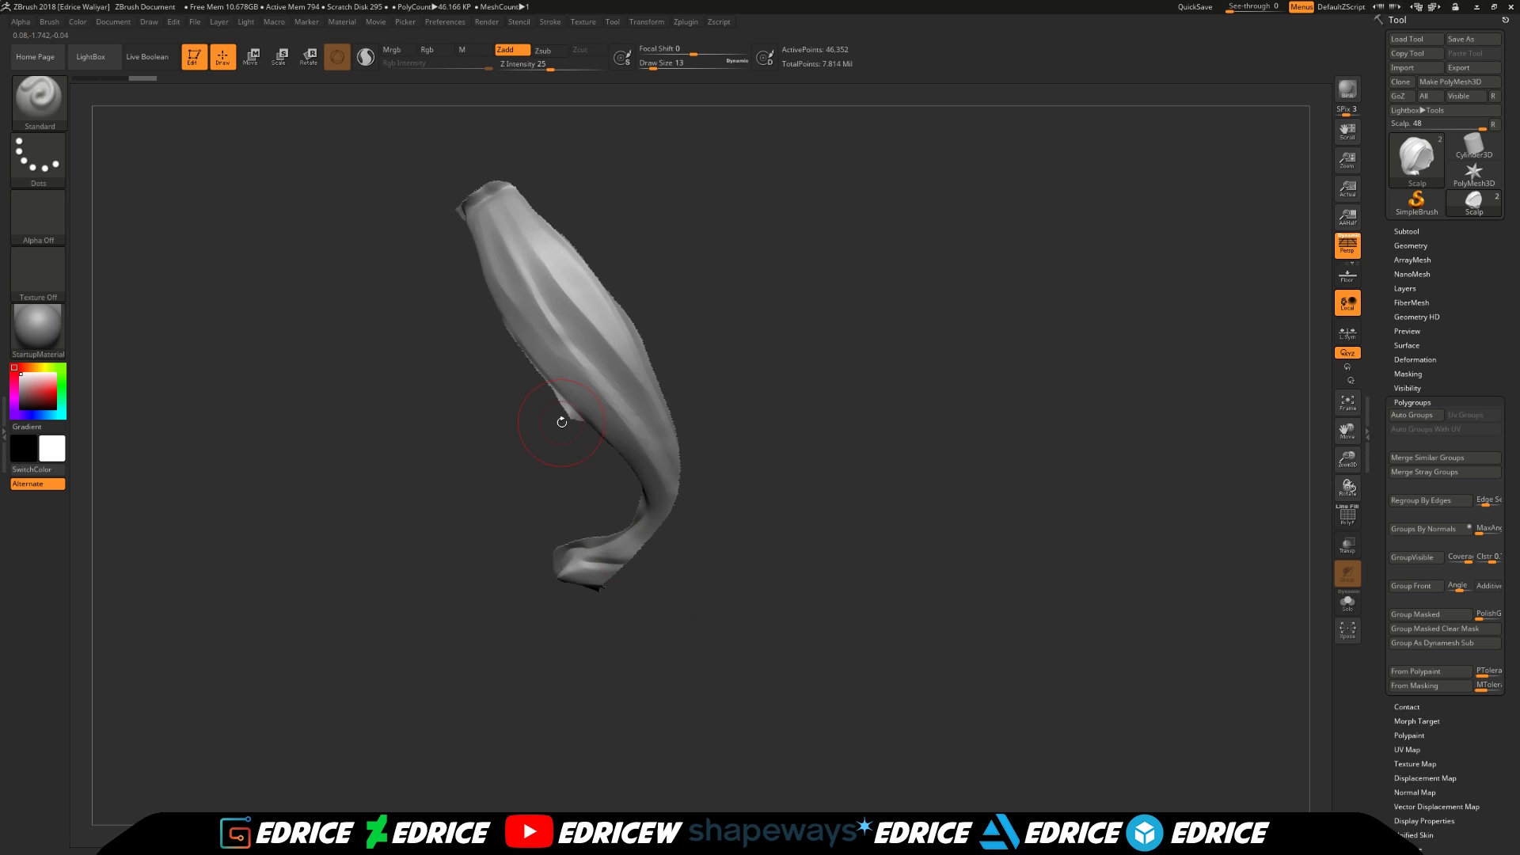
Show the entire hair mesh again and frame it in the view
{"action": "left_click", "coordinate": [954, 417], "text": "ctrl+shift"}
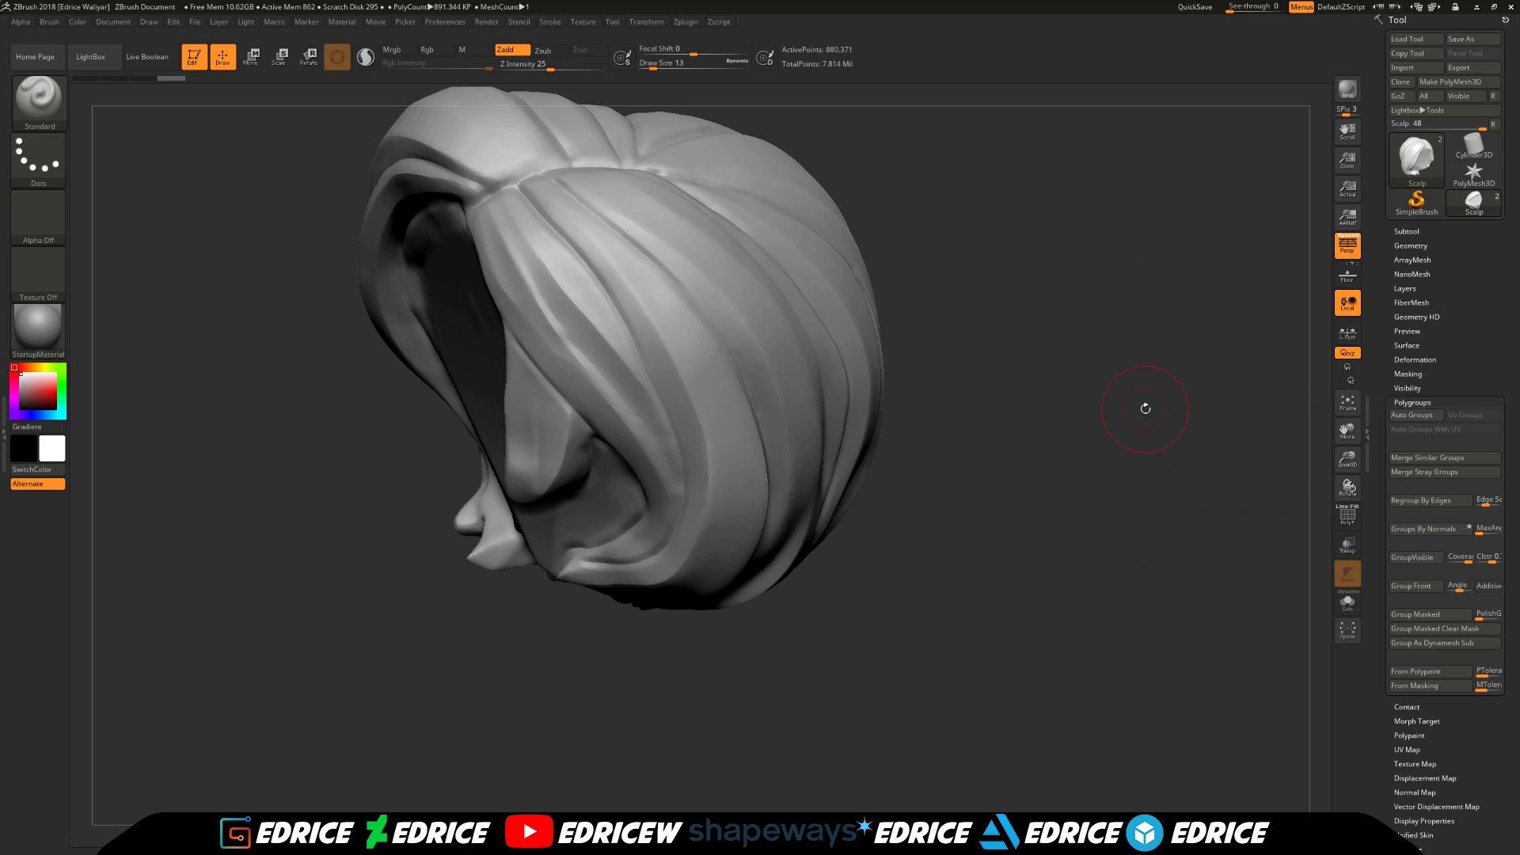
{"action": "left_click_drag", "start_coordinate": [1124, 429], "coordinate": [1147, 507]}
{"action": "left_click", "coordinate": [1347, 403]}
{"action": "left_click_drag", "start_coordinate": [1350, 458], "coordinate": [1232, 444]}
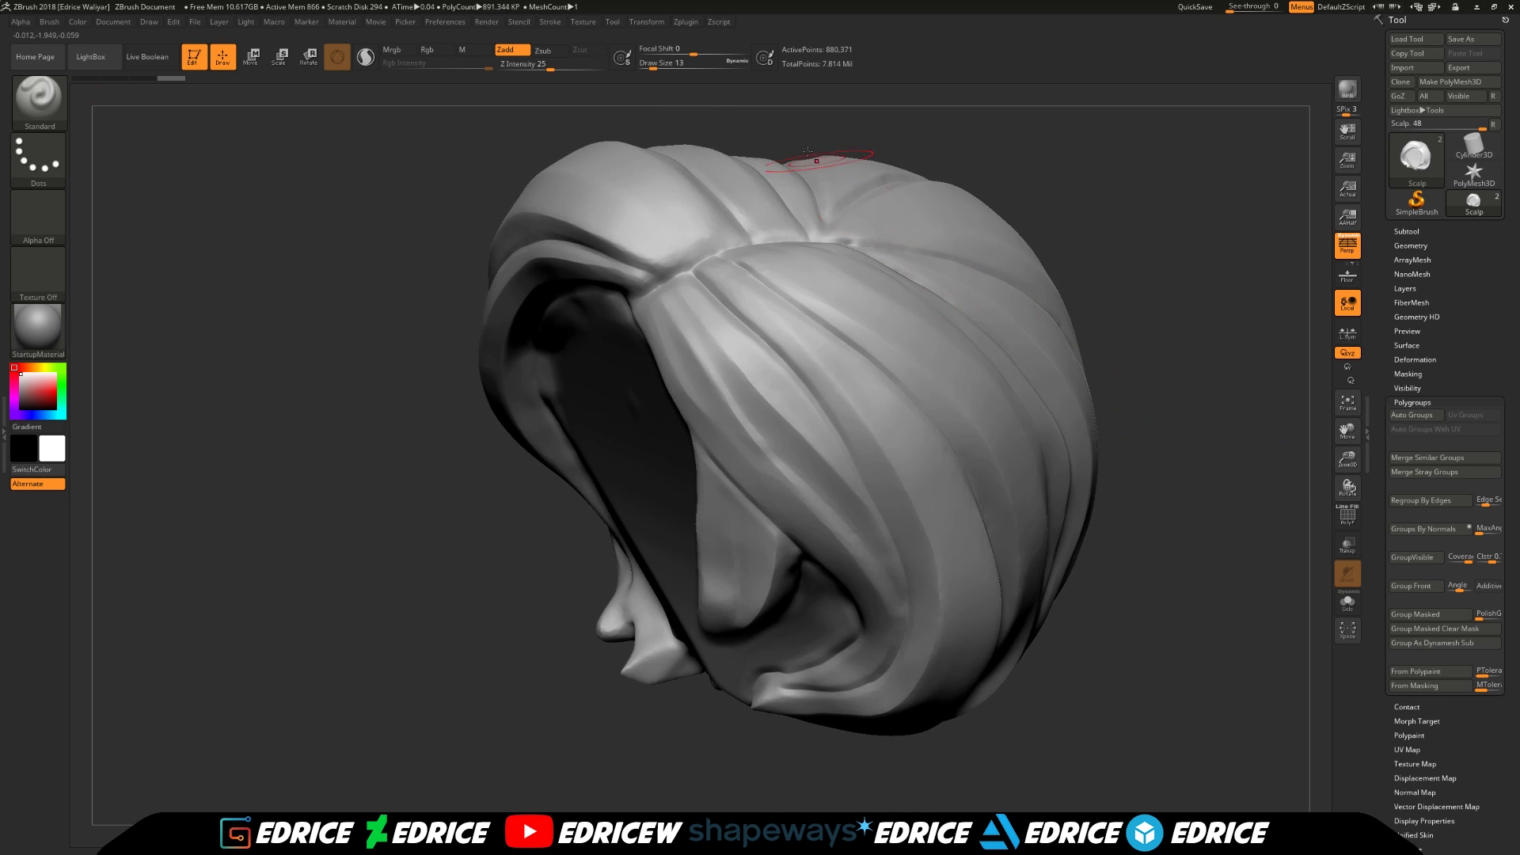
Launch the PolyGroupIt plugin on the Scalp hair mesh
{"action": "left_click", "coordinate": [685, 22]}
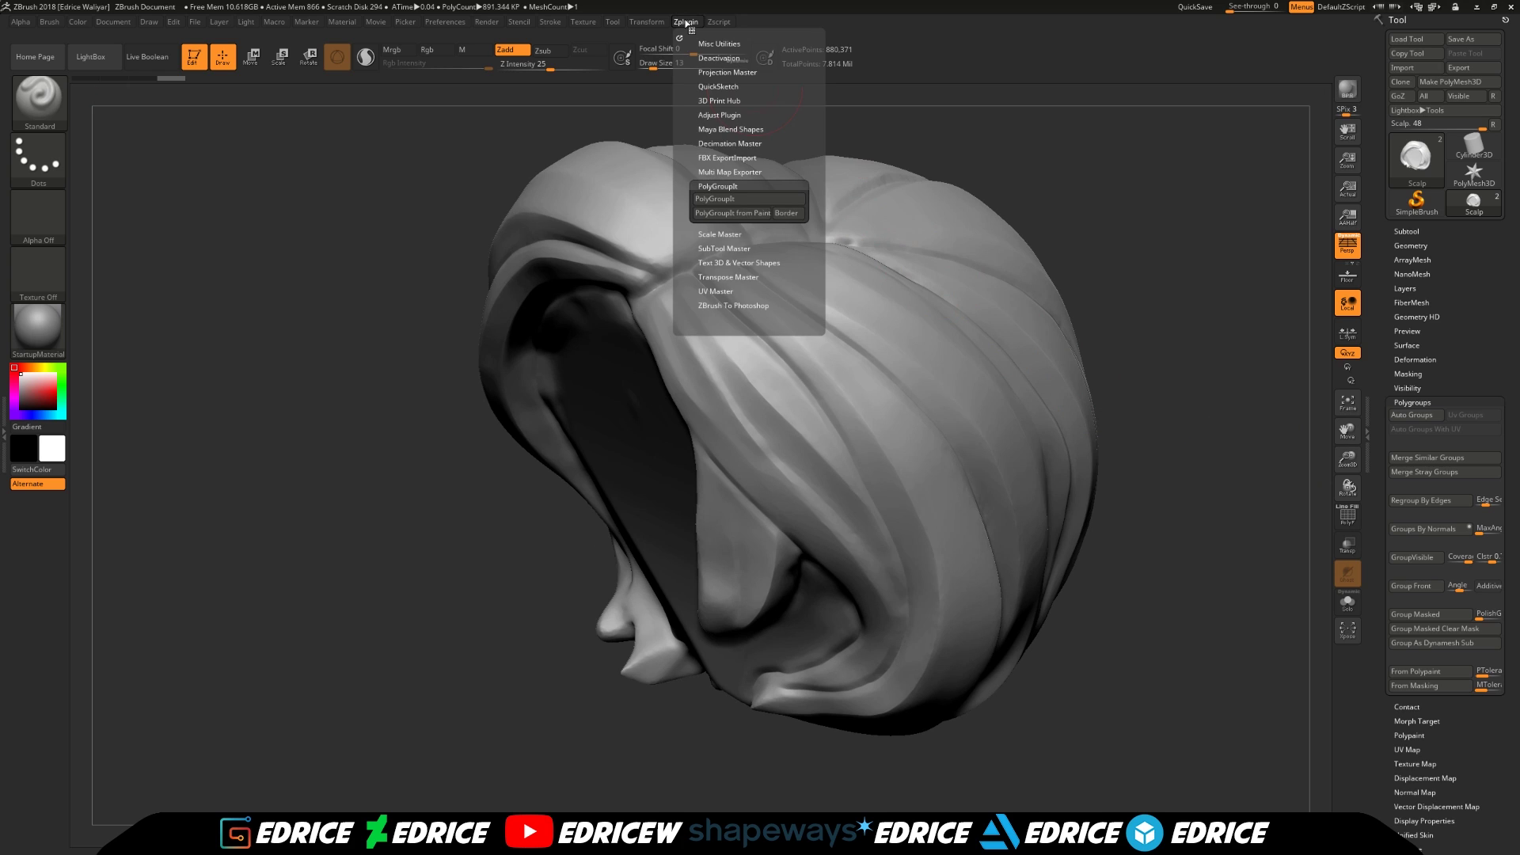
{"action": "left_click", "coordinate": [752, 206]}
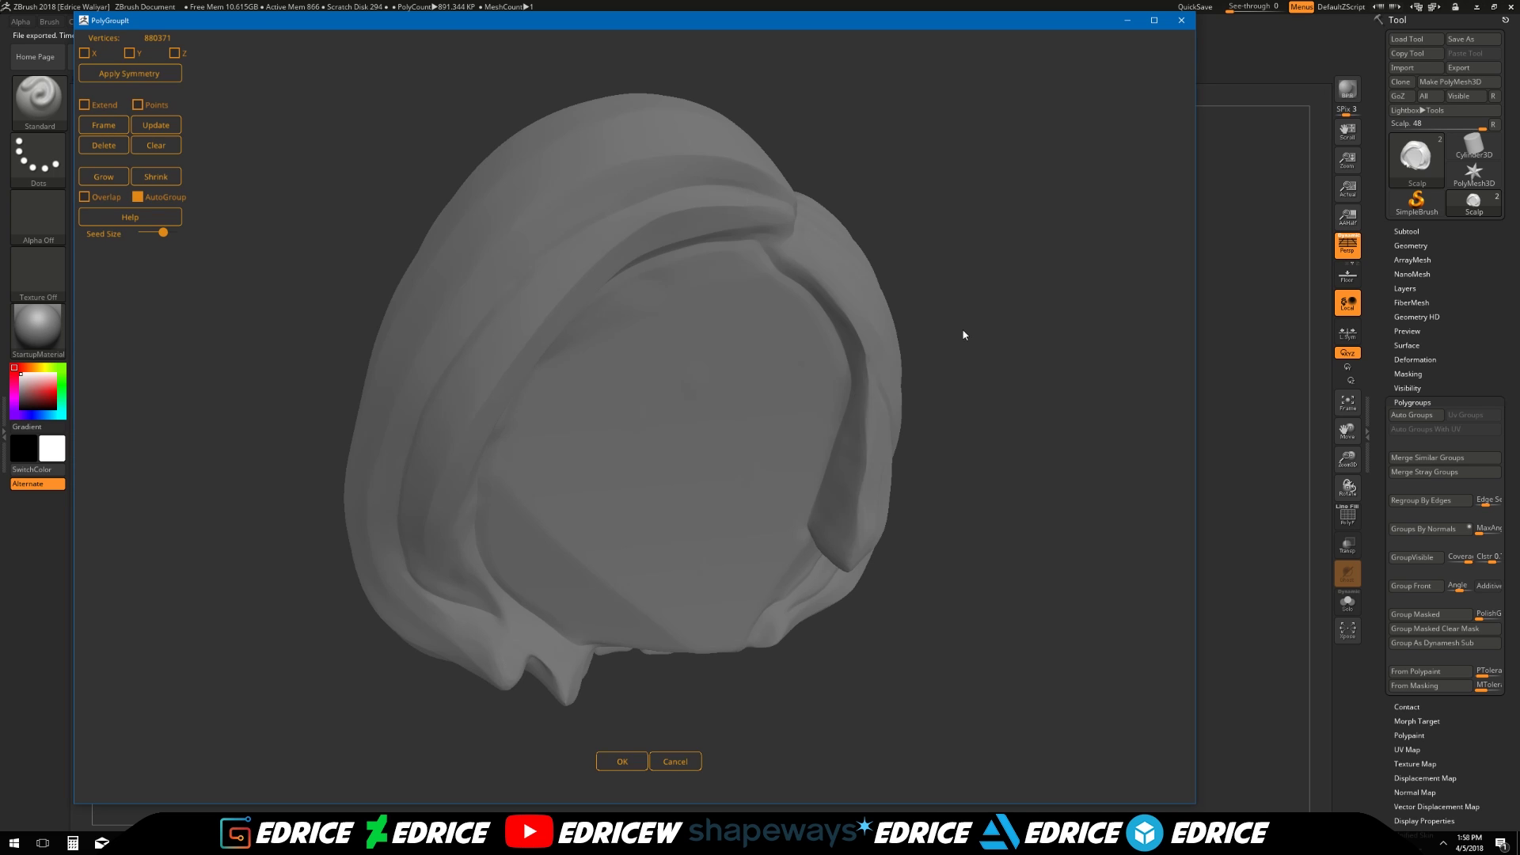
{"action": "left_click_drag", "start_coordinate": [964, 334], "coordinate": [777, 380]}
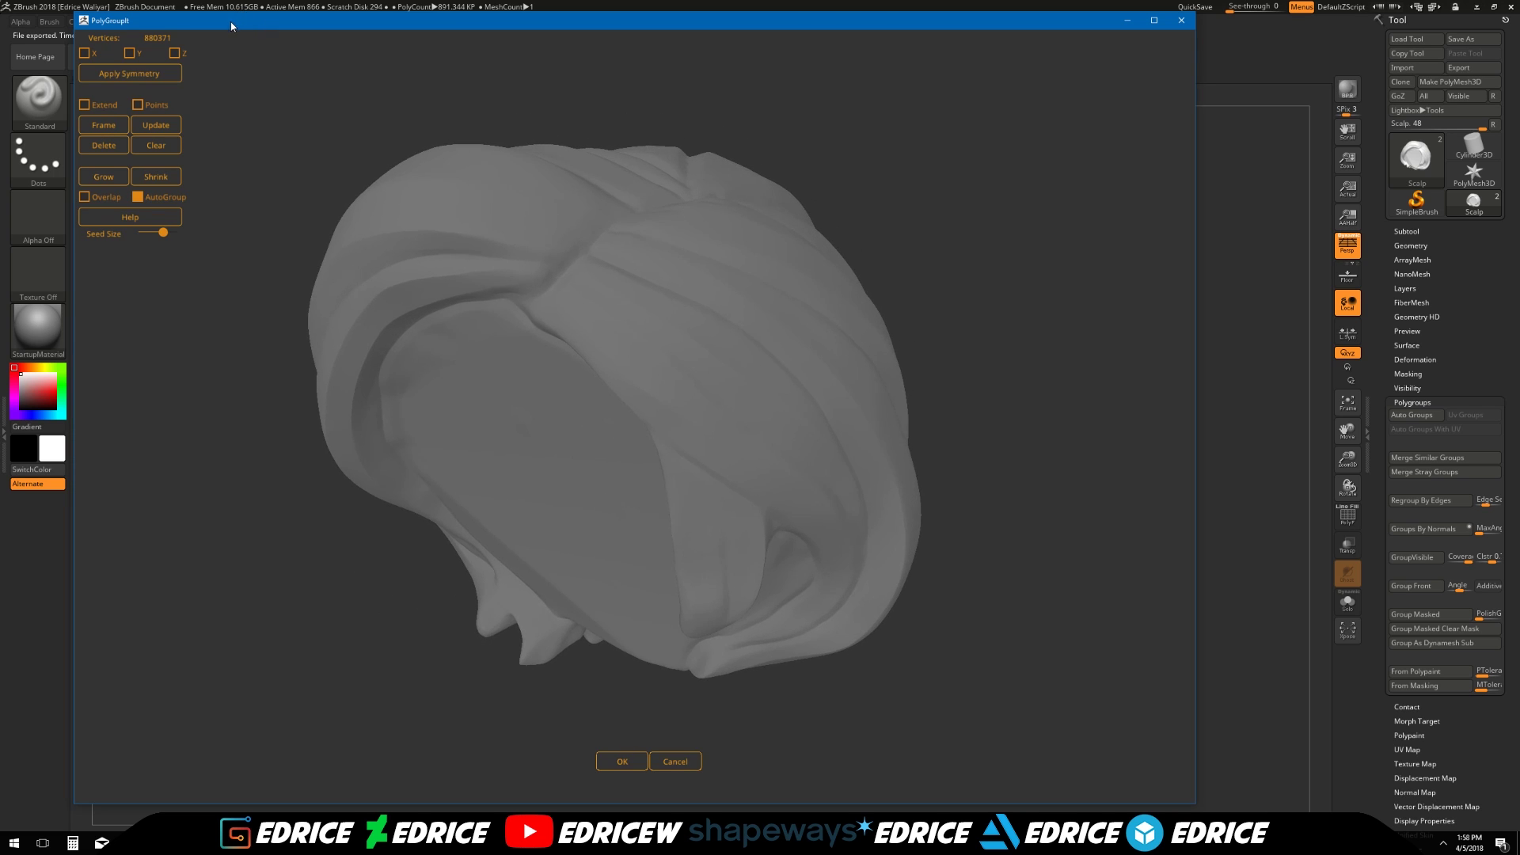
{"action": "left_click_drag", "start_coordinate": [231, 26], "coordinate": [211, 22]}
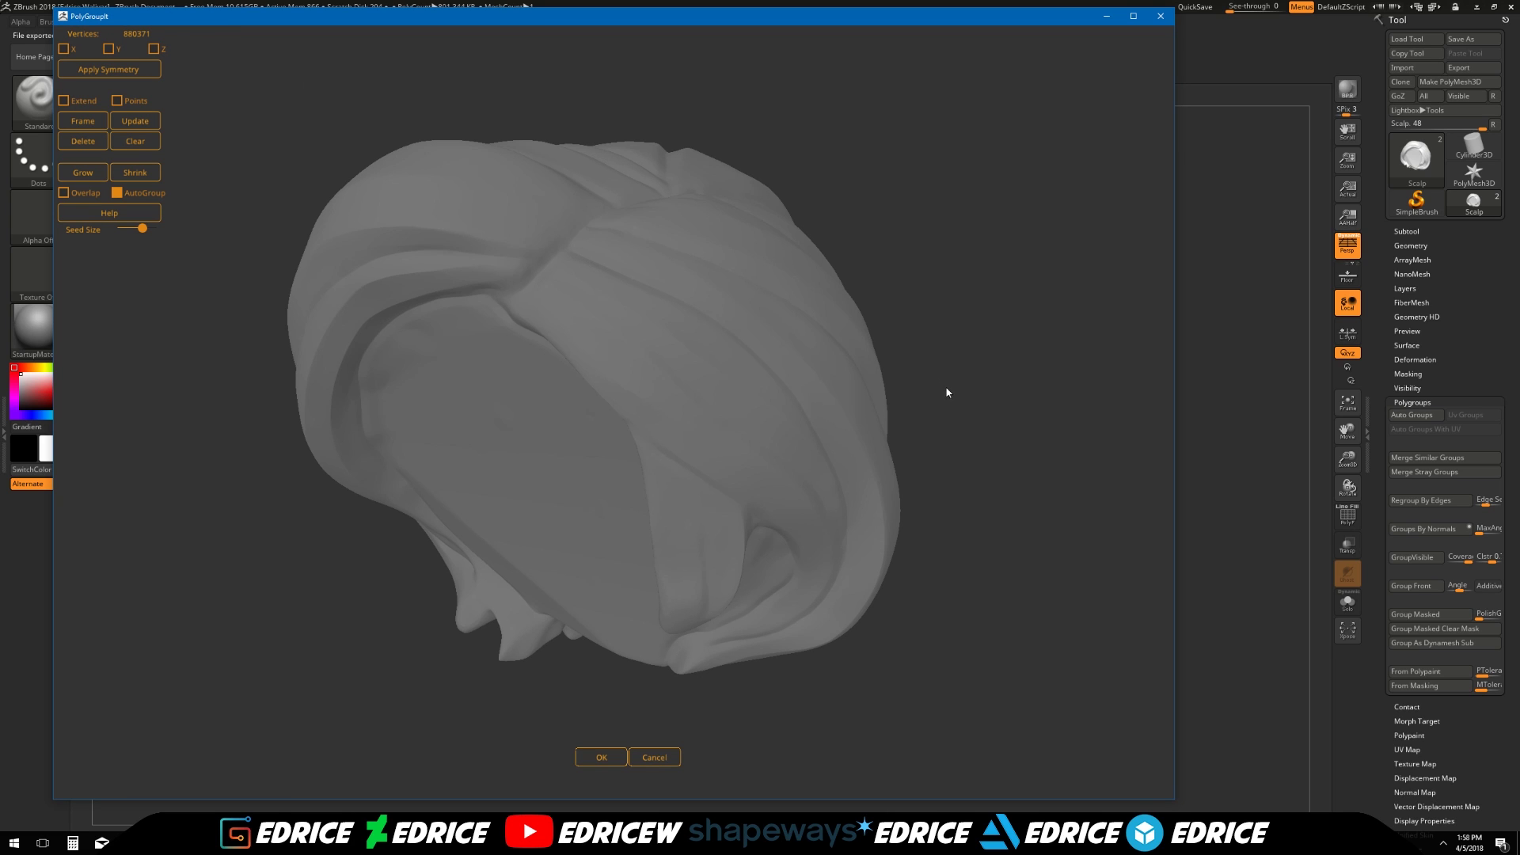
{"action": "left_click_drag", "start_coordinate": [948, 392], "coordinate": [808, 383]}
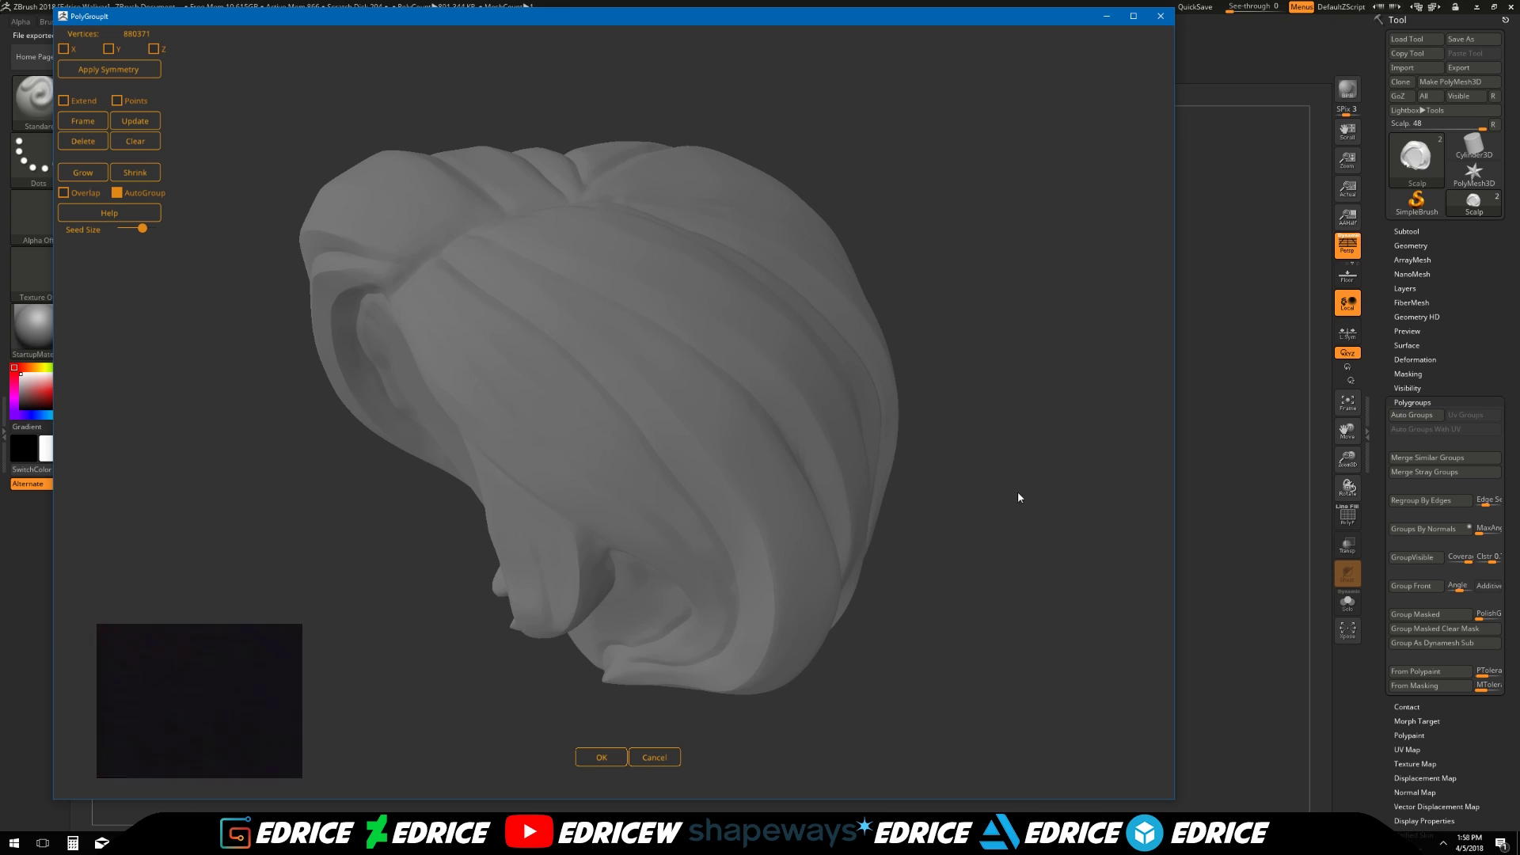
{"action": "left_click_drag", "start_coordinate": [1018, 498], "coordinate": [813, 354]}
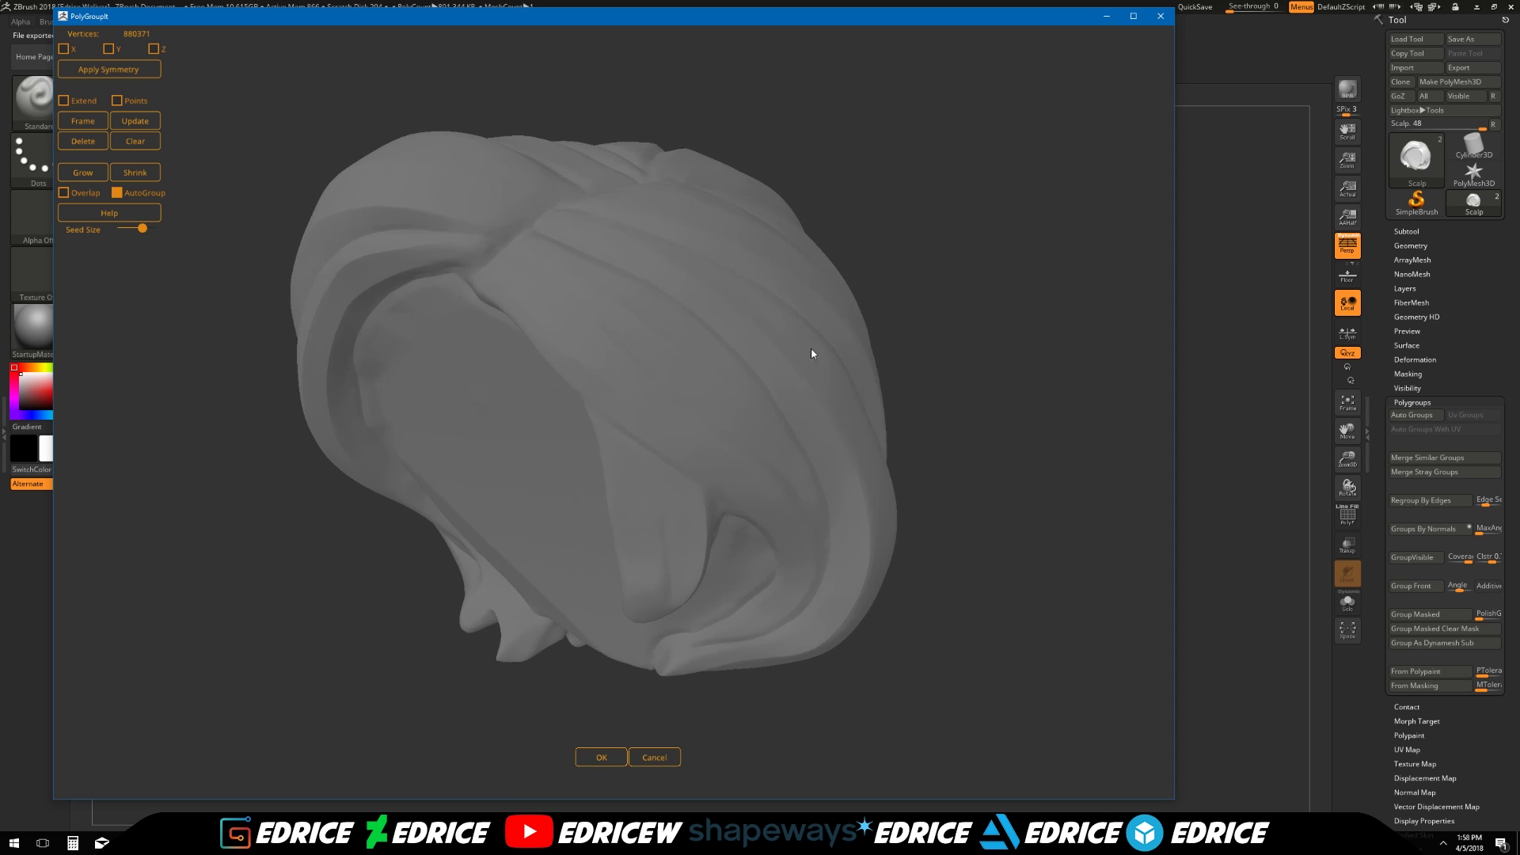
Increase PolyGroupIt's Seed Size to its maximum
{"action": "left_click", "coordinate": [111, 213]}
{"action": "left_click", "coordinate": [439, 357]}
{"action": "left_click_drag", "start_coordinate": [295, 291], "coordinate": [176, 210]}
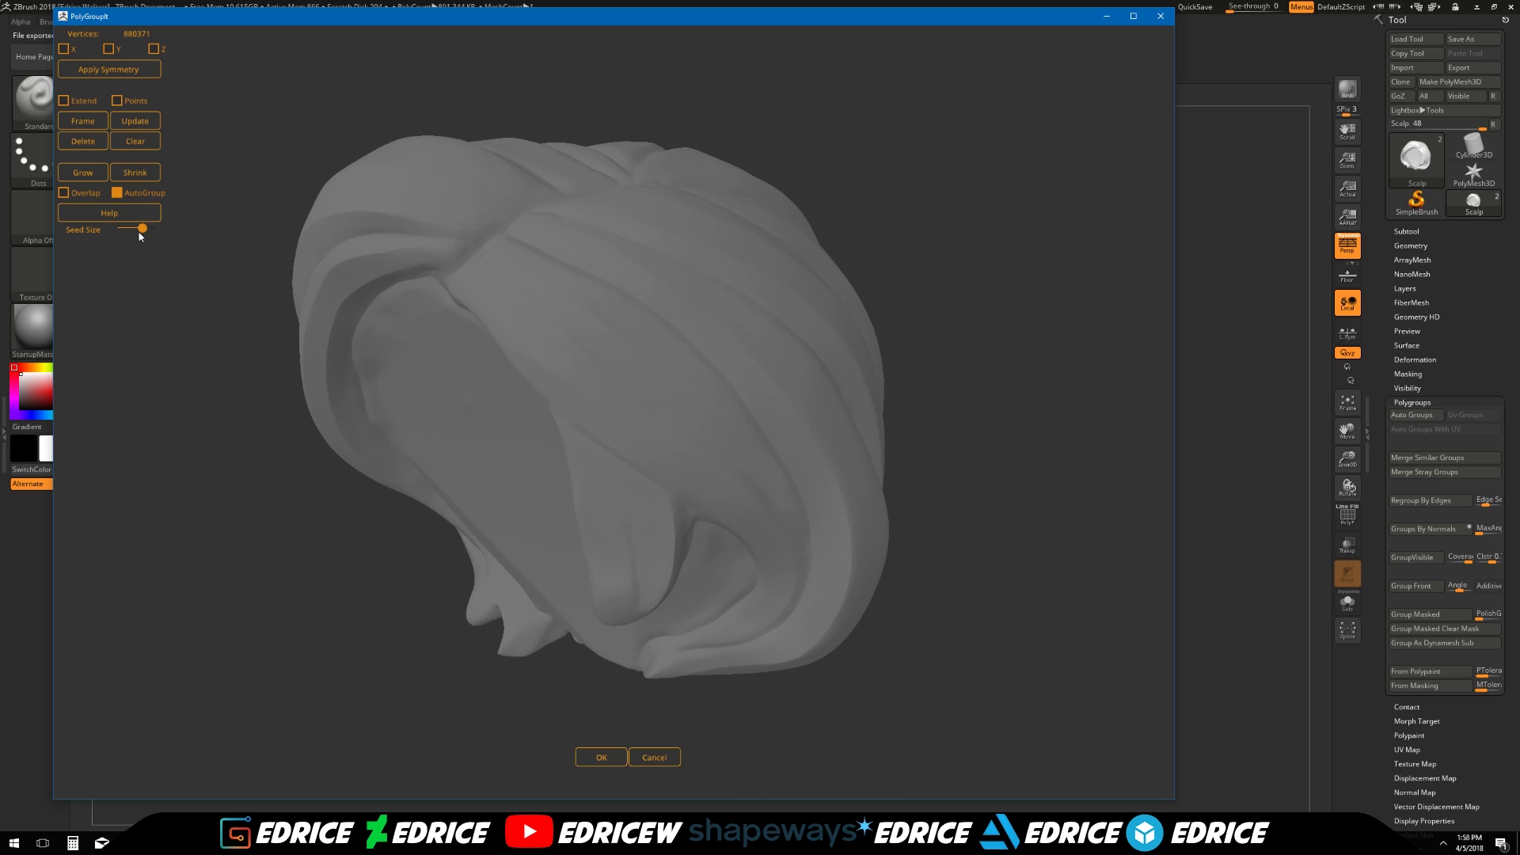
{"action": "left_click_drag", "start_coordinate": [142, 231], "coordinate": [172, 235]}
Place a seed in the middle of the hair's inner face surface and set its value to 0.02
{"action": "left_click_drag", "start_coordinate": [618, 371], "coordinate": [1002, 264]}
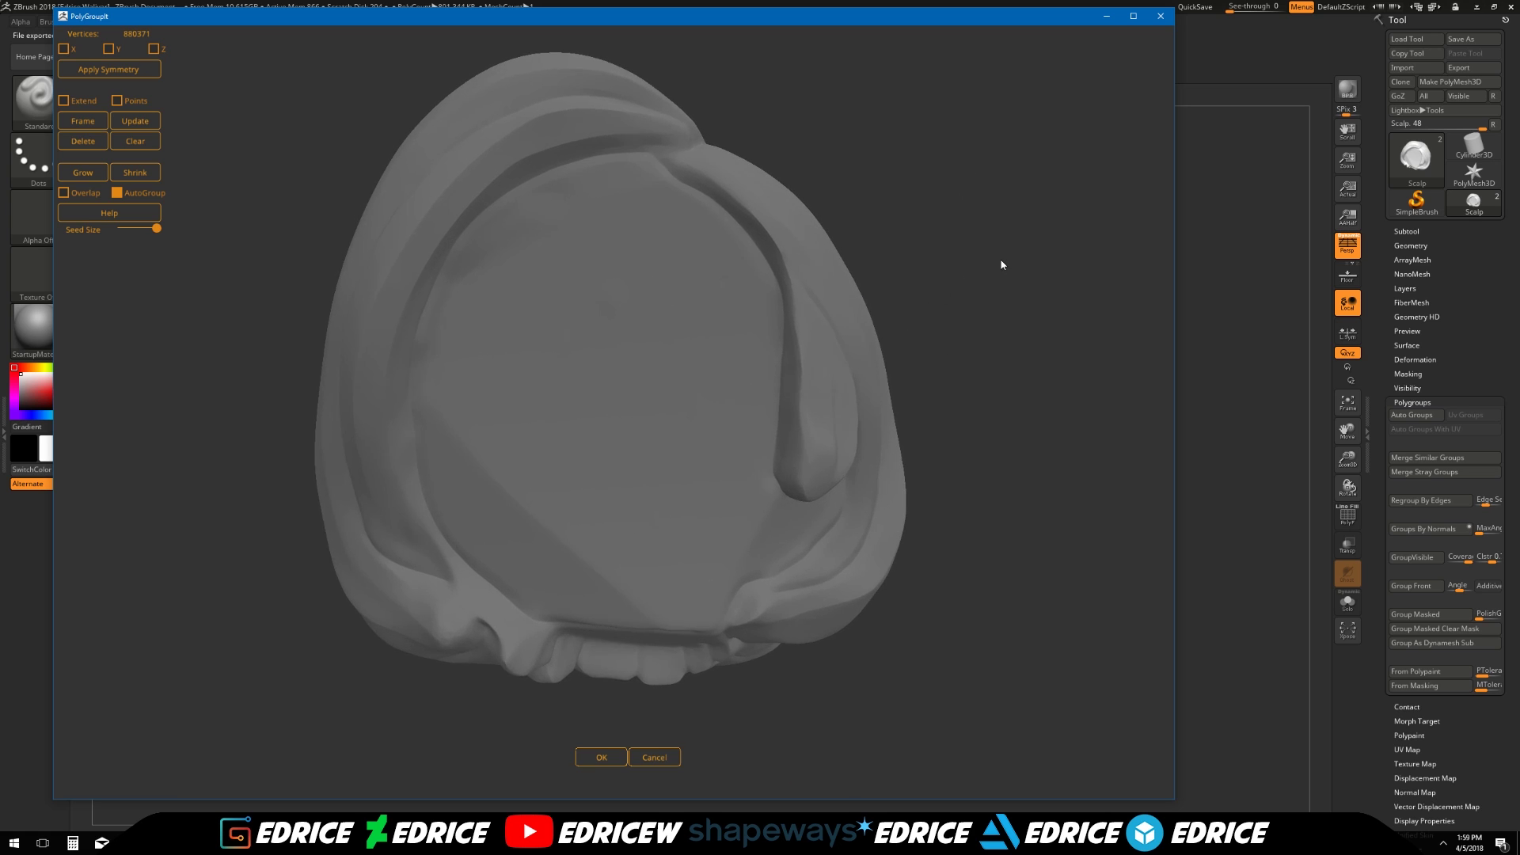
{"action": "left_click", "coordinate": [613, 384]}
{"action": "left_click_drag", "start_coordinate": [980, 396], "coordinate": [898, 386]}
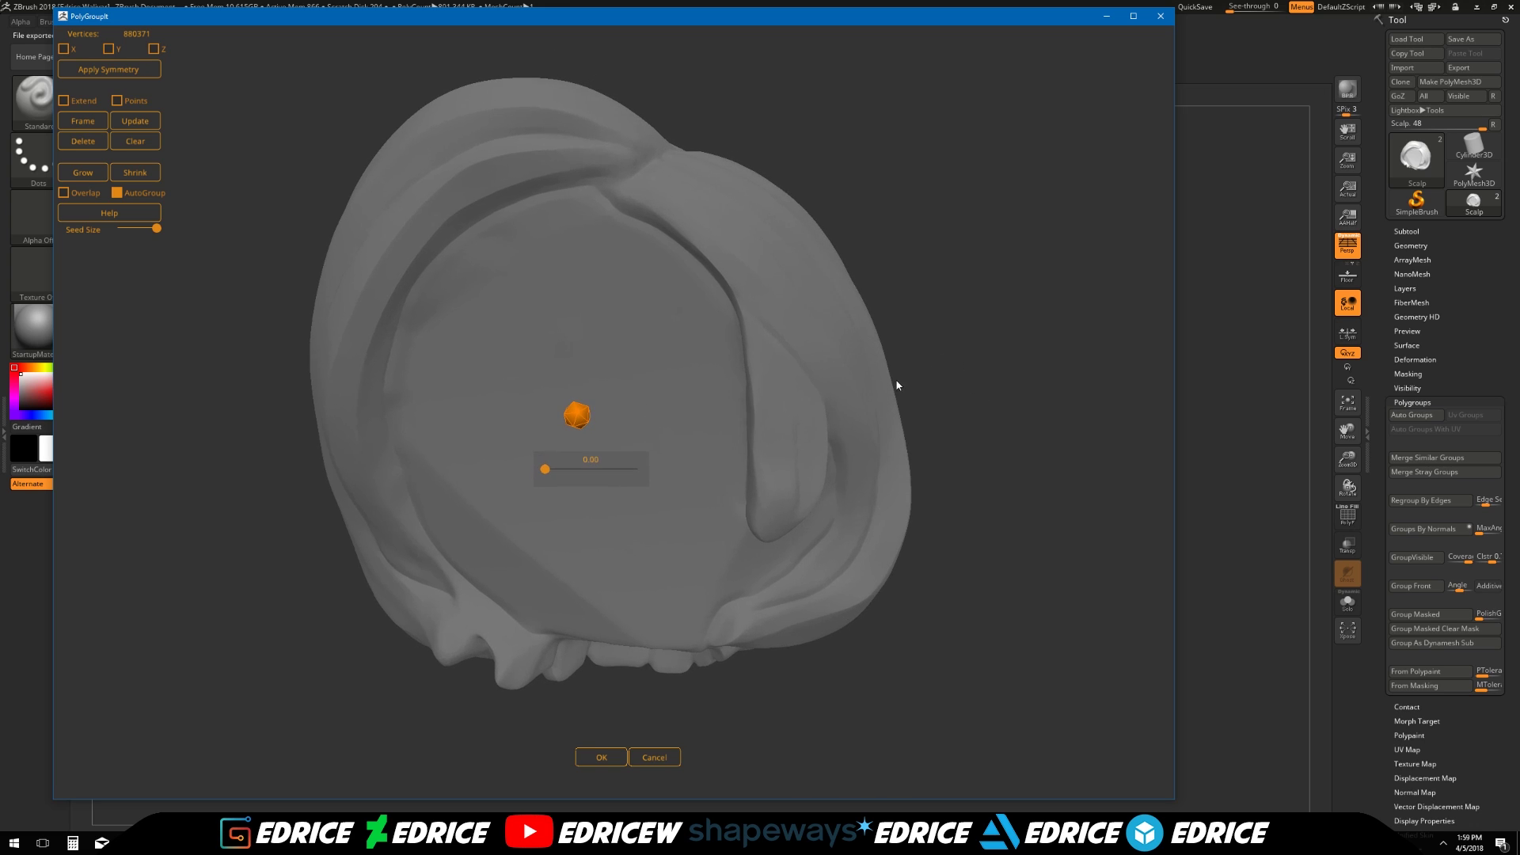
{"action": "left_click_drag", "start_coordinate": [544, 470], "coordinate": [552, 475]}
{"action": "left_click_drag", "start_coordinate": [335, 536], "coordinate": [268, 549]}
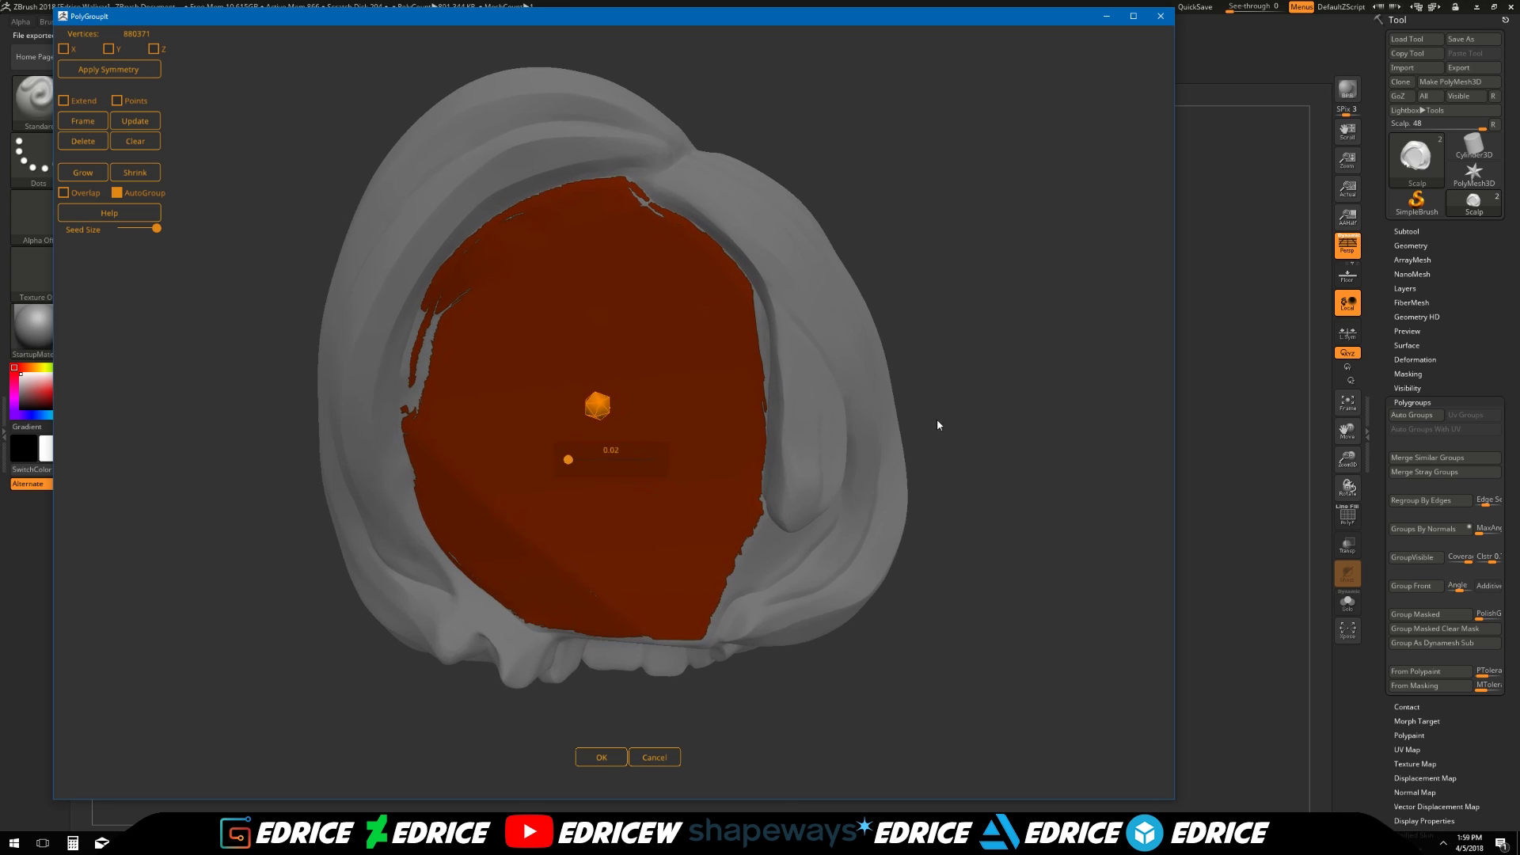
Adjust the inner surface seed's value to 0.03 to extend its polygroup towards the surrounding strands
{"action": "left_click_drag", "start_coordinate": [951, 401], "coordinate": [987, 335]}
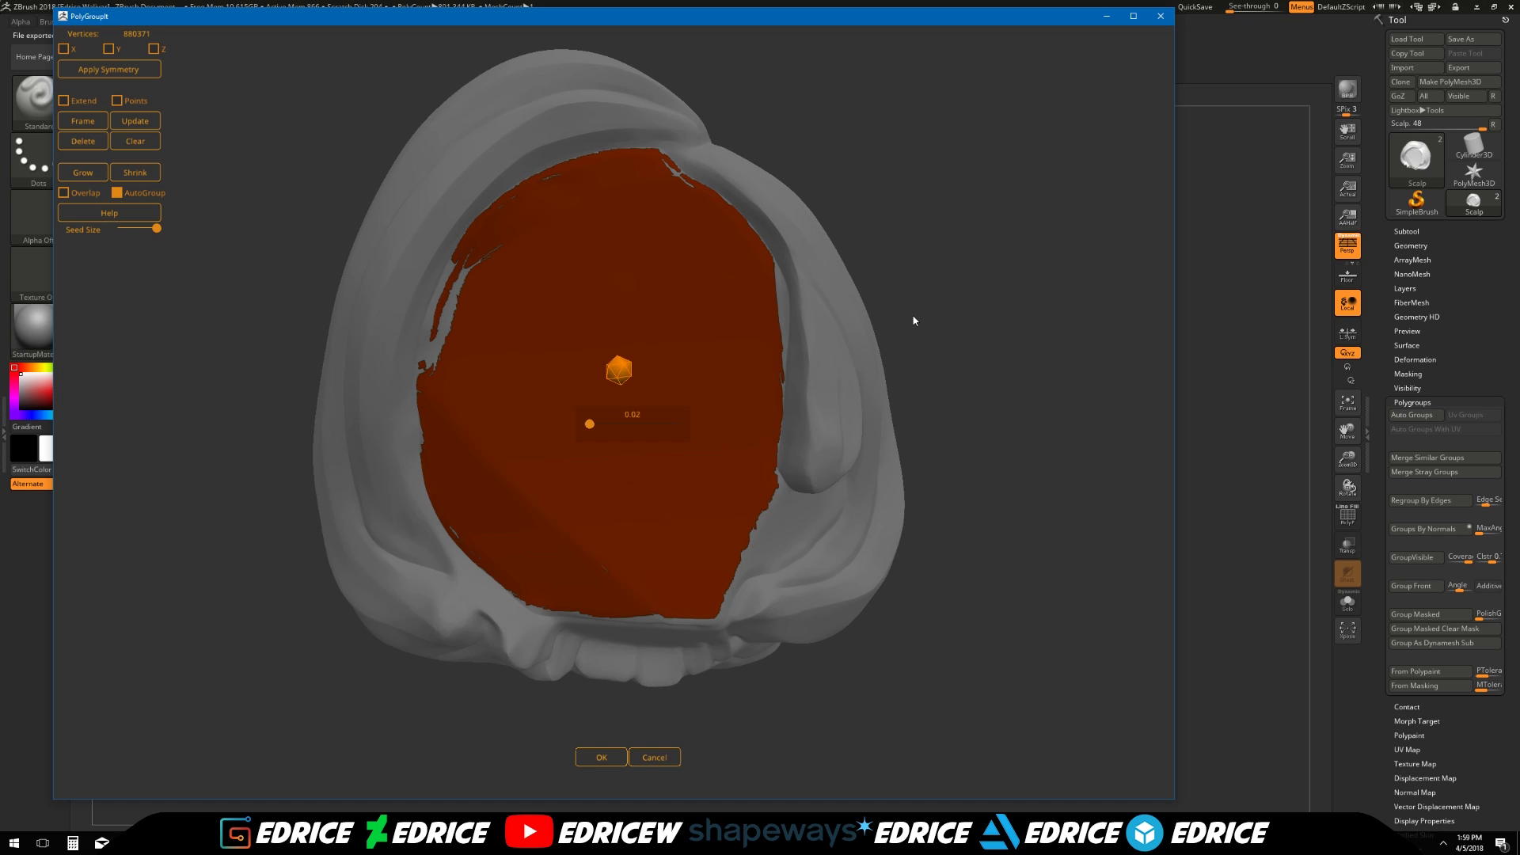
{"action": "left_click_drag", "start_coordinate": [909, 314], "coordinate": [747, 441]}
{"action": "left_click_drag", "start_coordinate": [538, 471], "coordinate": [546, 476]}
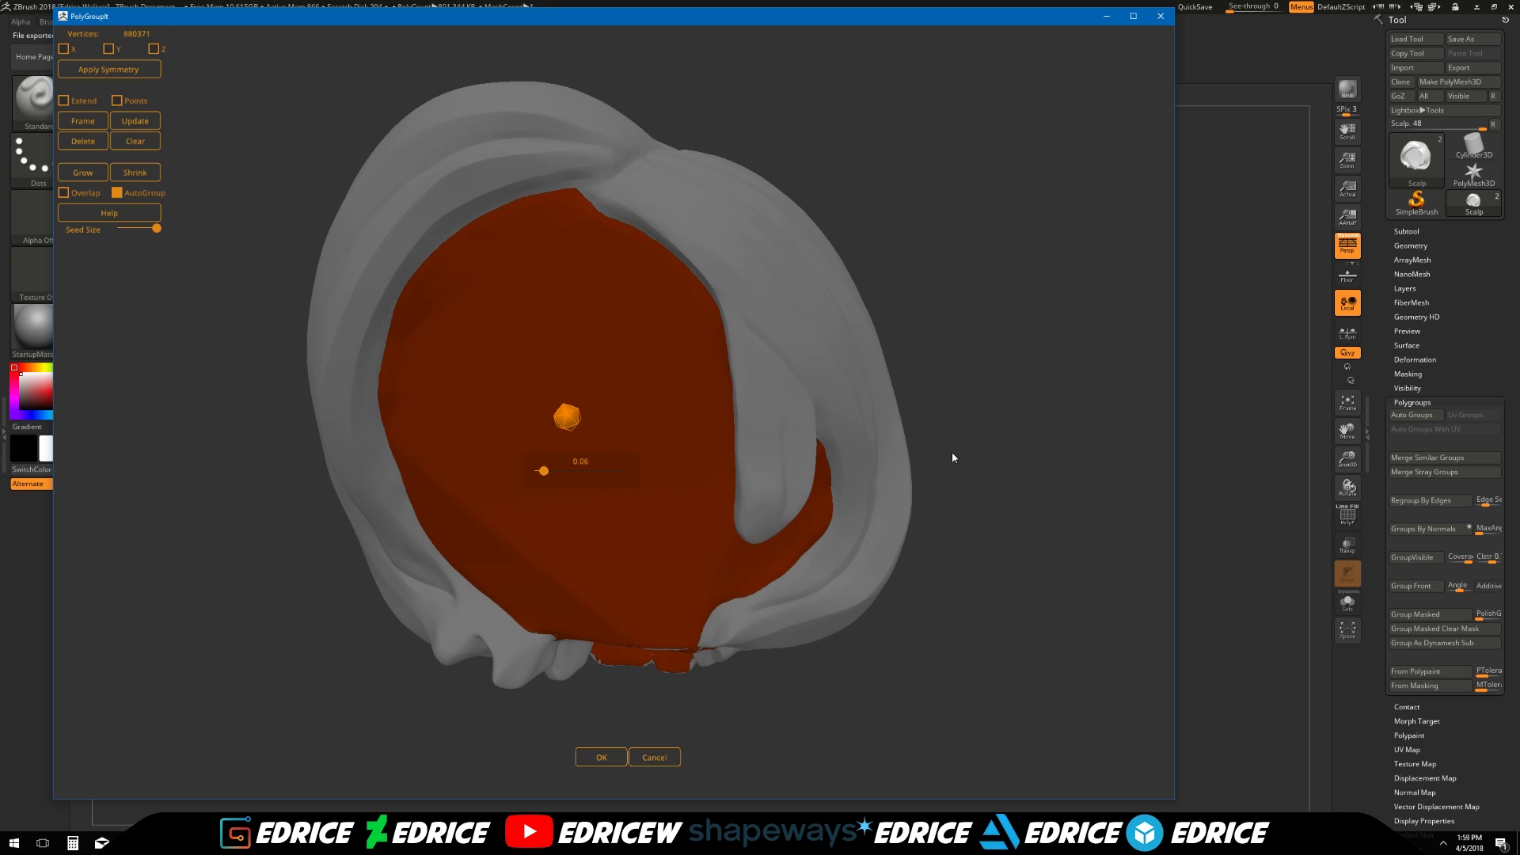
{"action": "left_click_drag", "start_coordinate": [953, 454], "coordinate": [573, 393]}
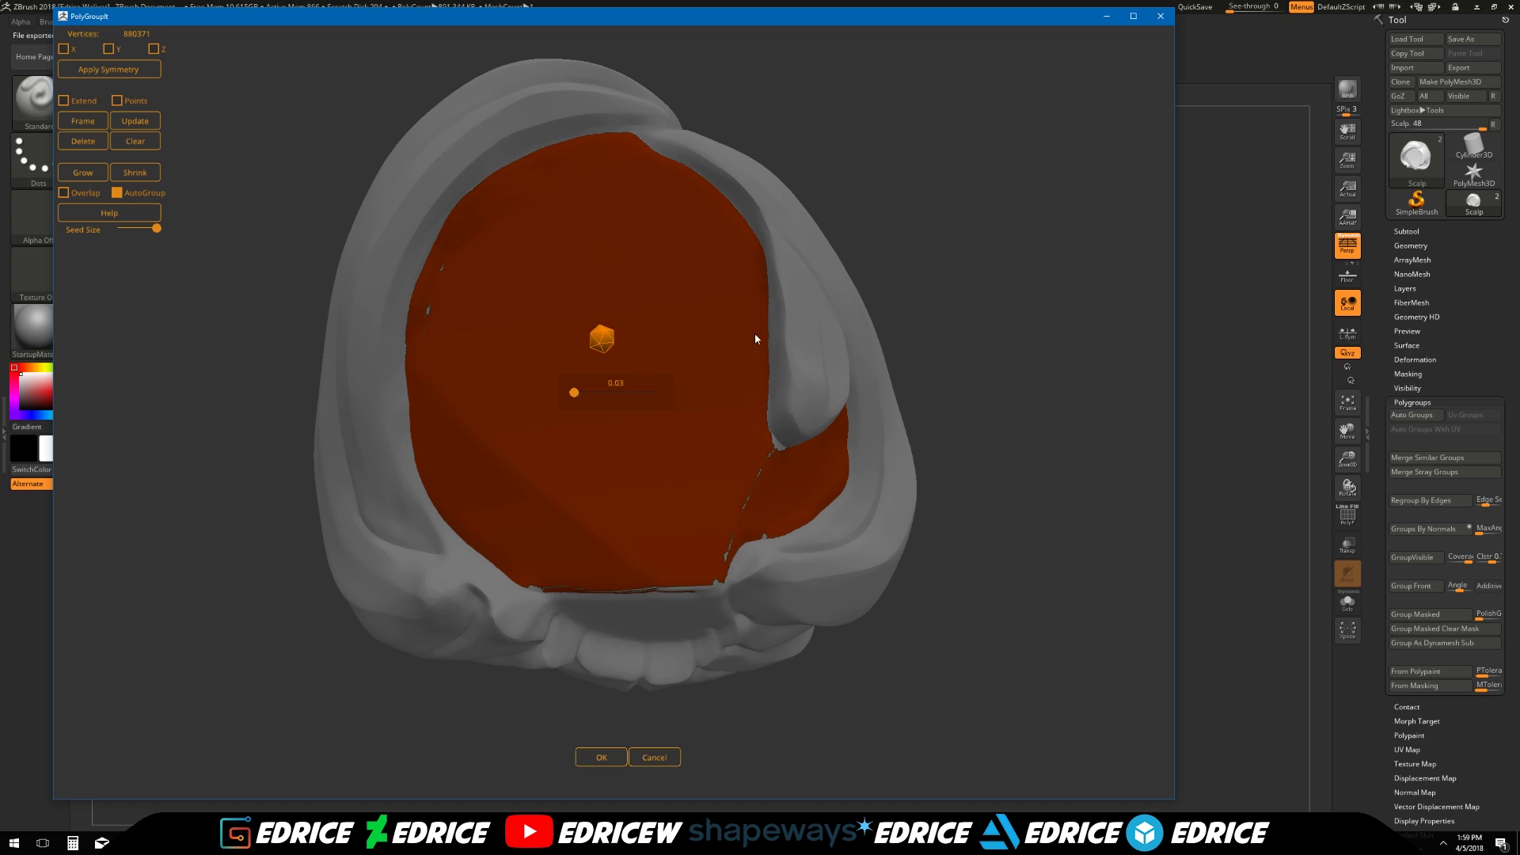
Apply Grow and Shrink alternately to the inner surface's polygroup to close the small gaps near its border
{"action": "left_click_drag", "start_coordinate": [934, 364], "coordinate": [892, 432]}
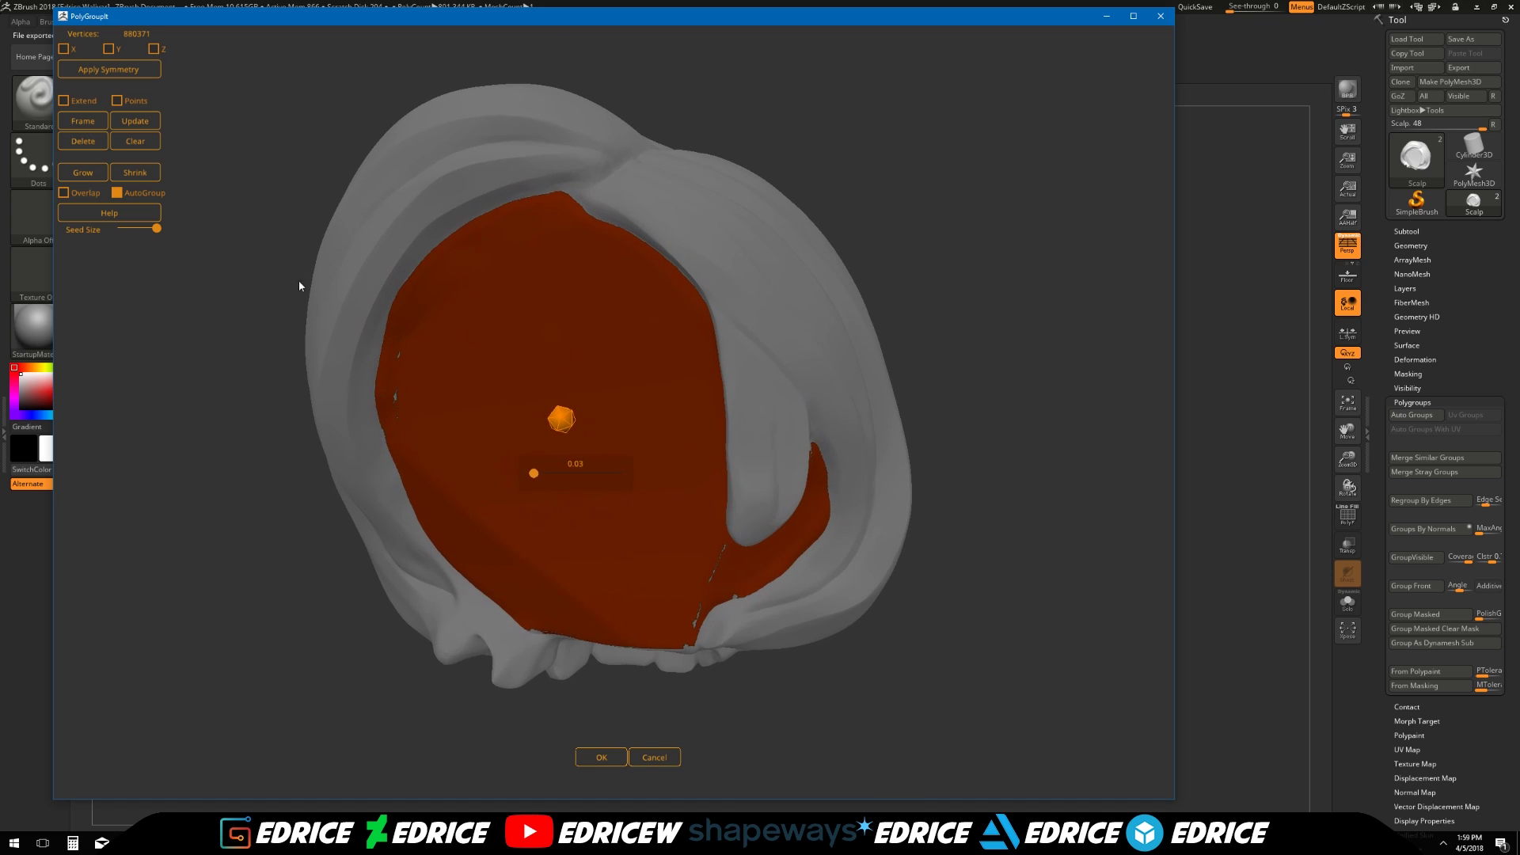
{"action": "left_click", "coordinate": [83, 174]}
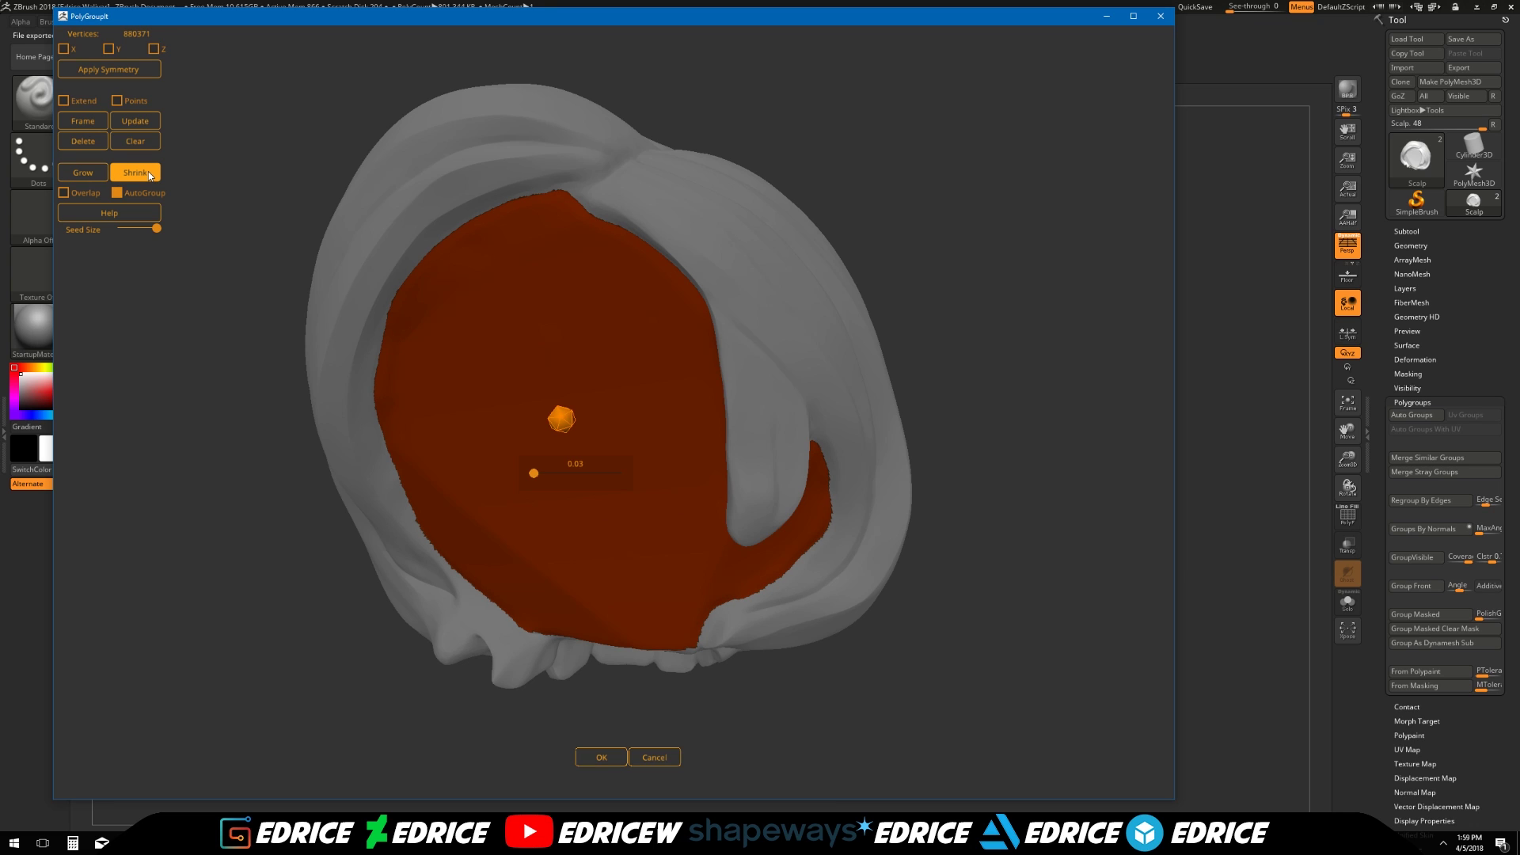
{"action": "left_click", "coordinate": [150, 175]}
{"action": "left_click", "coordinate": [149, 176]}
{"action": "left_click", "coordinate": [69, 177]}
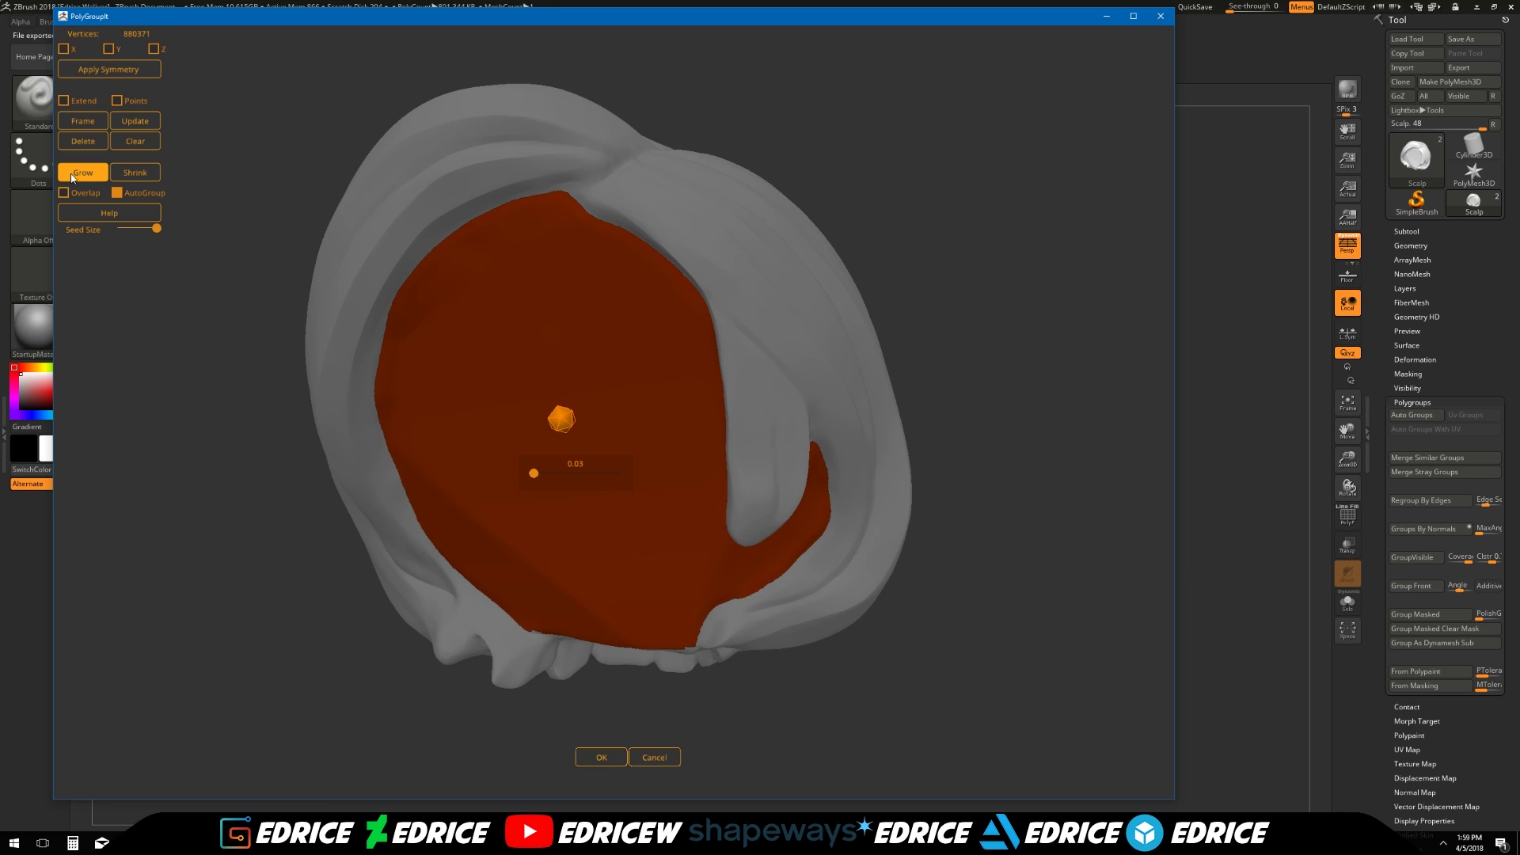
{"action": "left_click", "coordinate": [140, 176]}
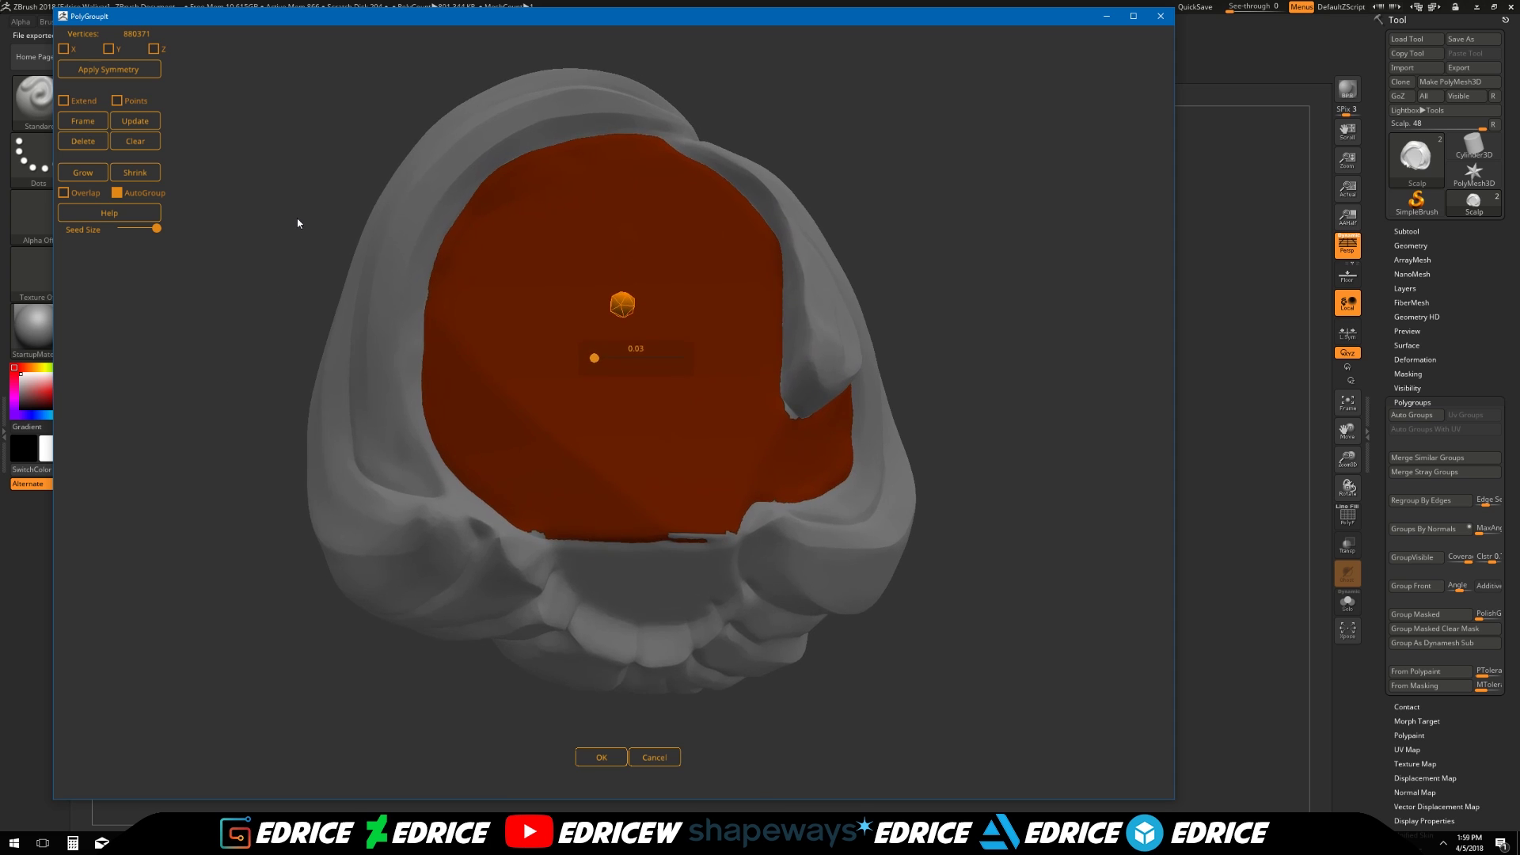
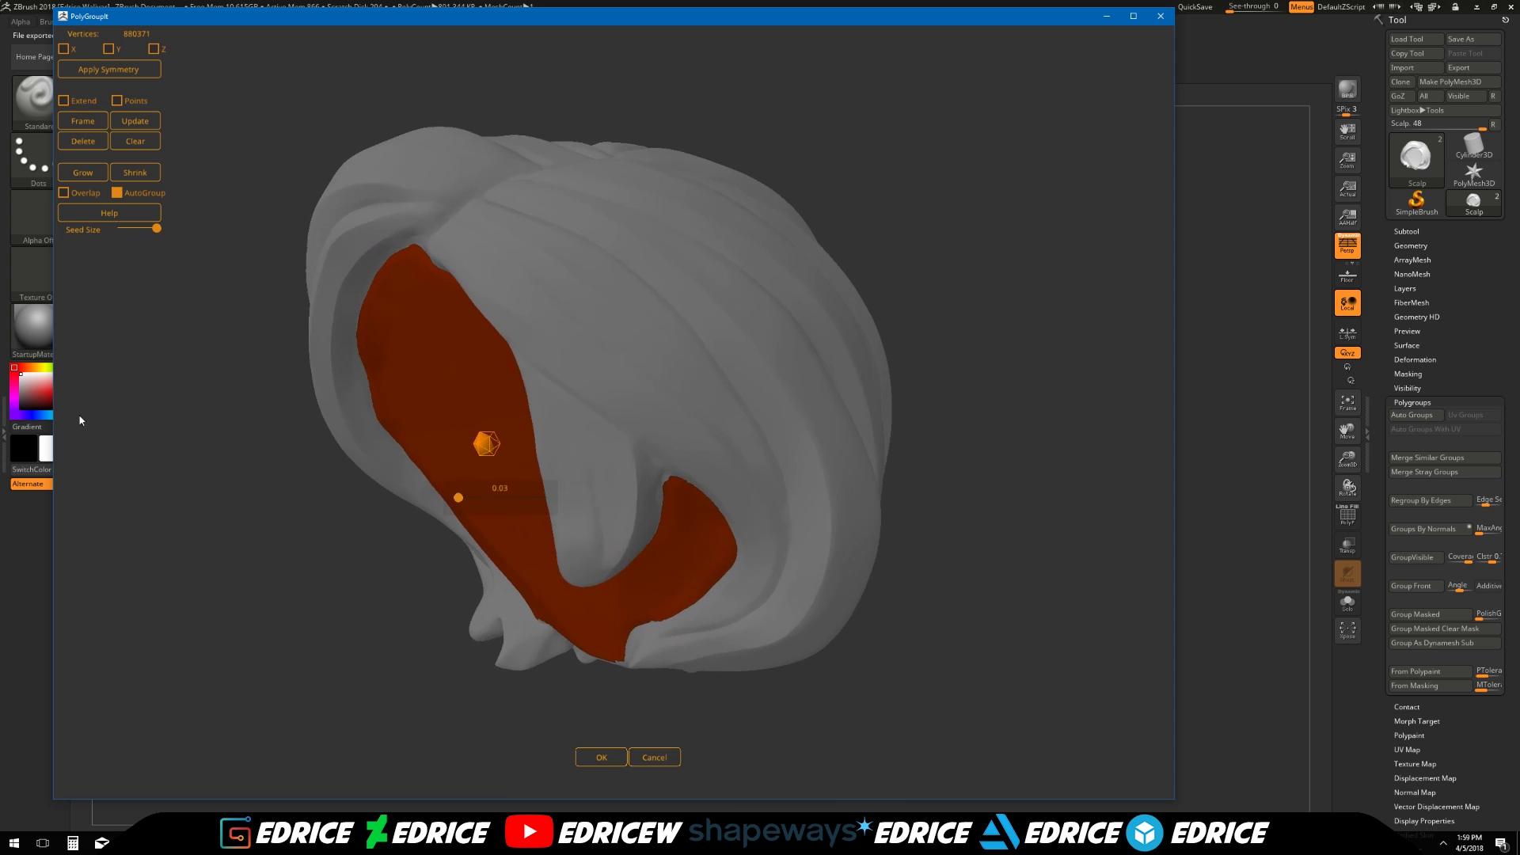
Place a seed on a strand along the side of the outer hair to give it its own polygroup
{"action": "mouse_move", "coordinate": [944, 365]}
{"action": "left_mouse_down"}
{"action": "mouse_move", "coordinate": [882, 417]}
{"action": "mouse_move", "coordinate": [964, 414]}
{"action": "mouse_move", "coordinate": [936, 394]}
{"action": "left_mouse_up"}
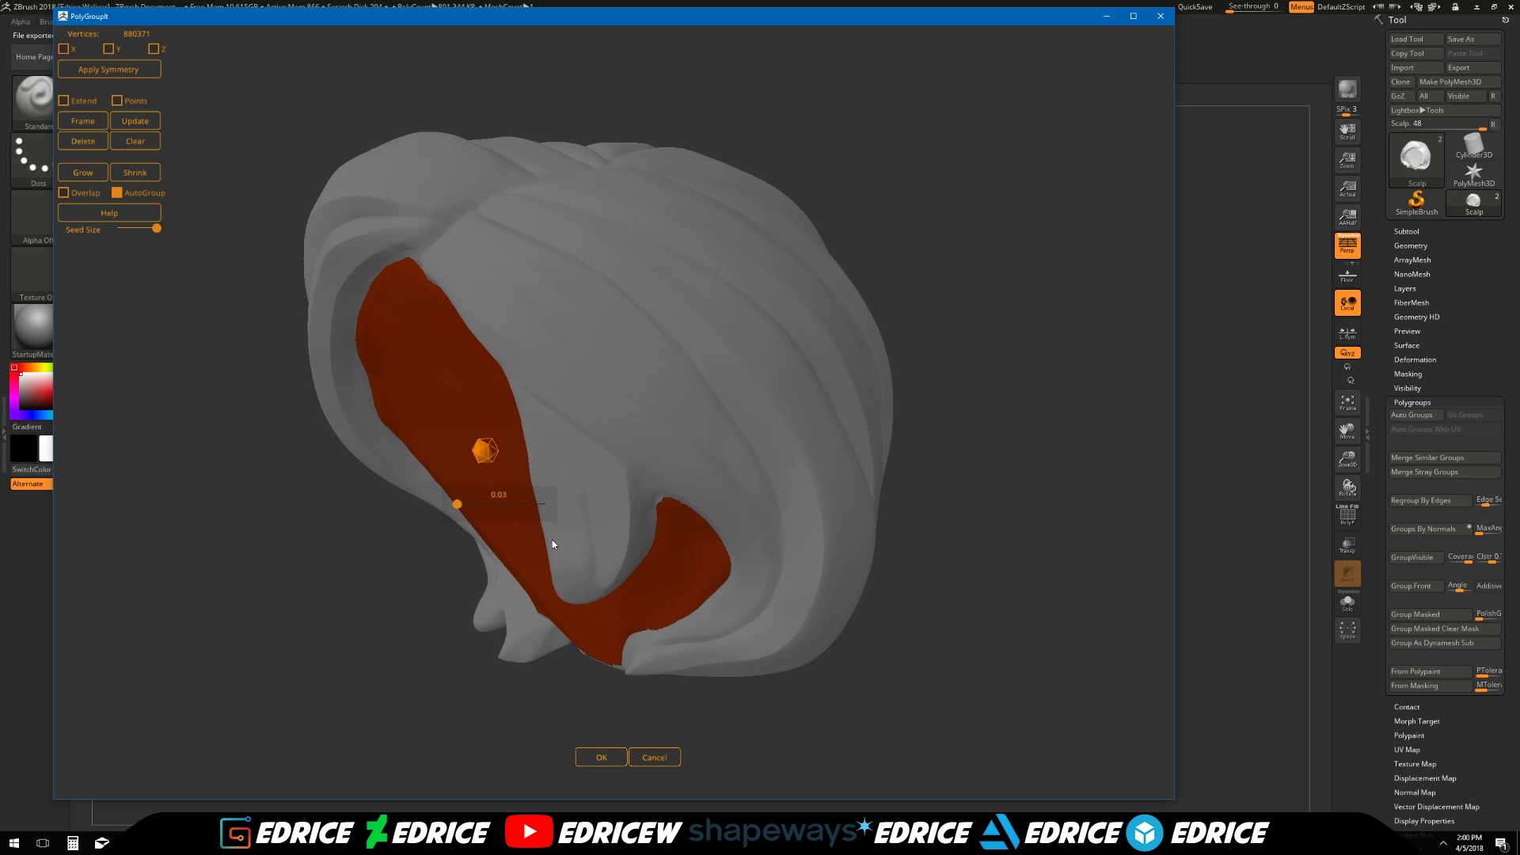
{"action": "left_click_drag", "start_coordinate": [759, 551], "coordinate": [584, 495]}
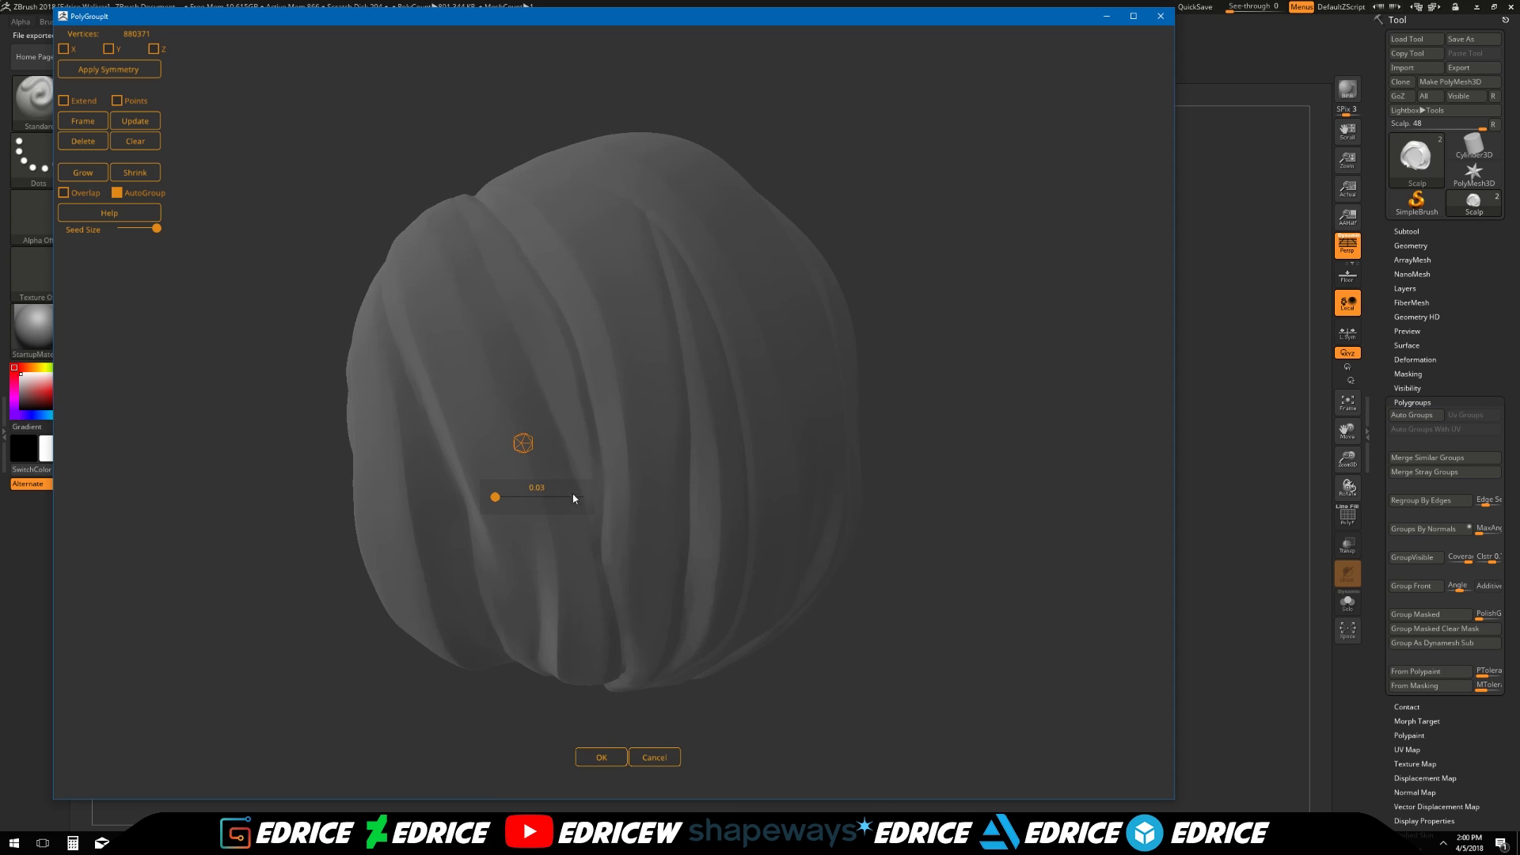
{"action": "left_click_drag", "start_coordinate": [896, 478], "coordinate": [835, 455]}
{"action": "left_click", "coordinate": [468, 401]}
{"action": "left_click_drag", "start_coordinate": [286, 590], "coordinate": [617, 342]}
Seed the broad back section of the hair, replacing the first seed with a new one on the same section
{"action": "left_click", "coordinate": [631, 337]}
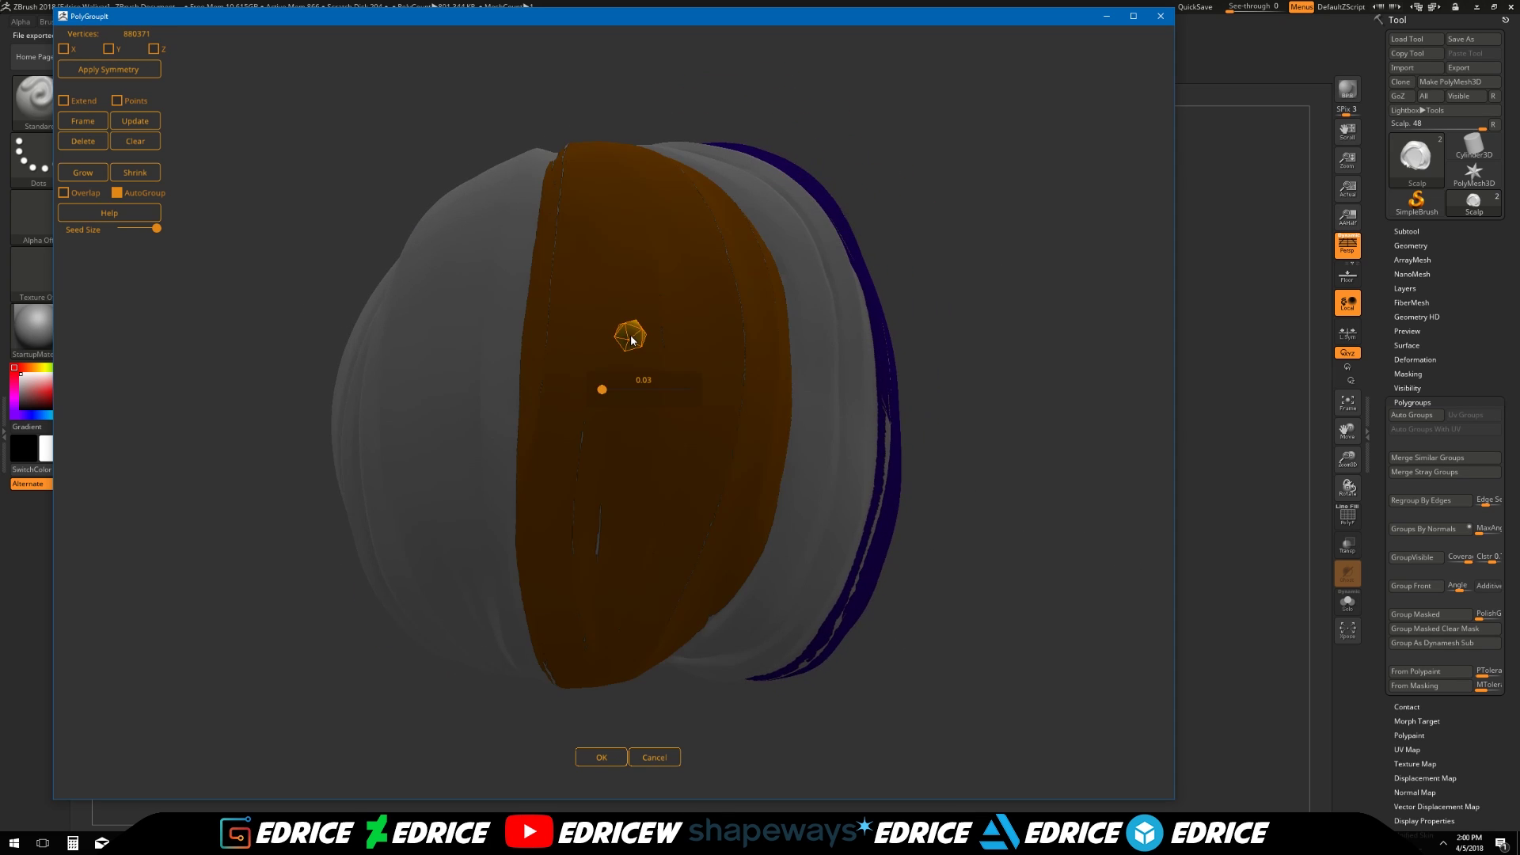
{"action": "left_click_drag", "start_coordinate": [971, 448], "coordinate": [669, 420]}
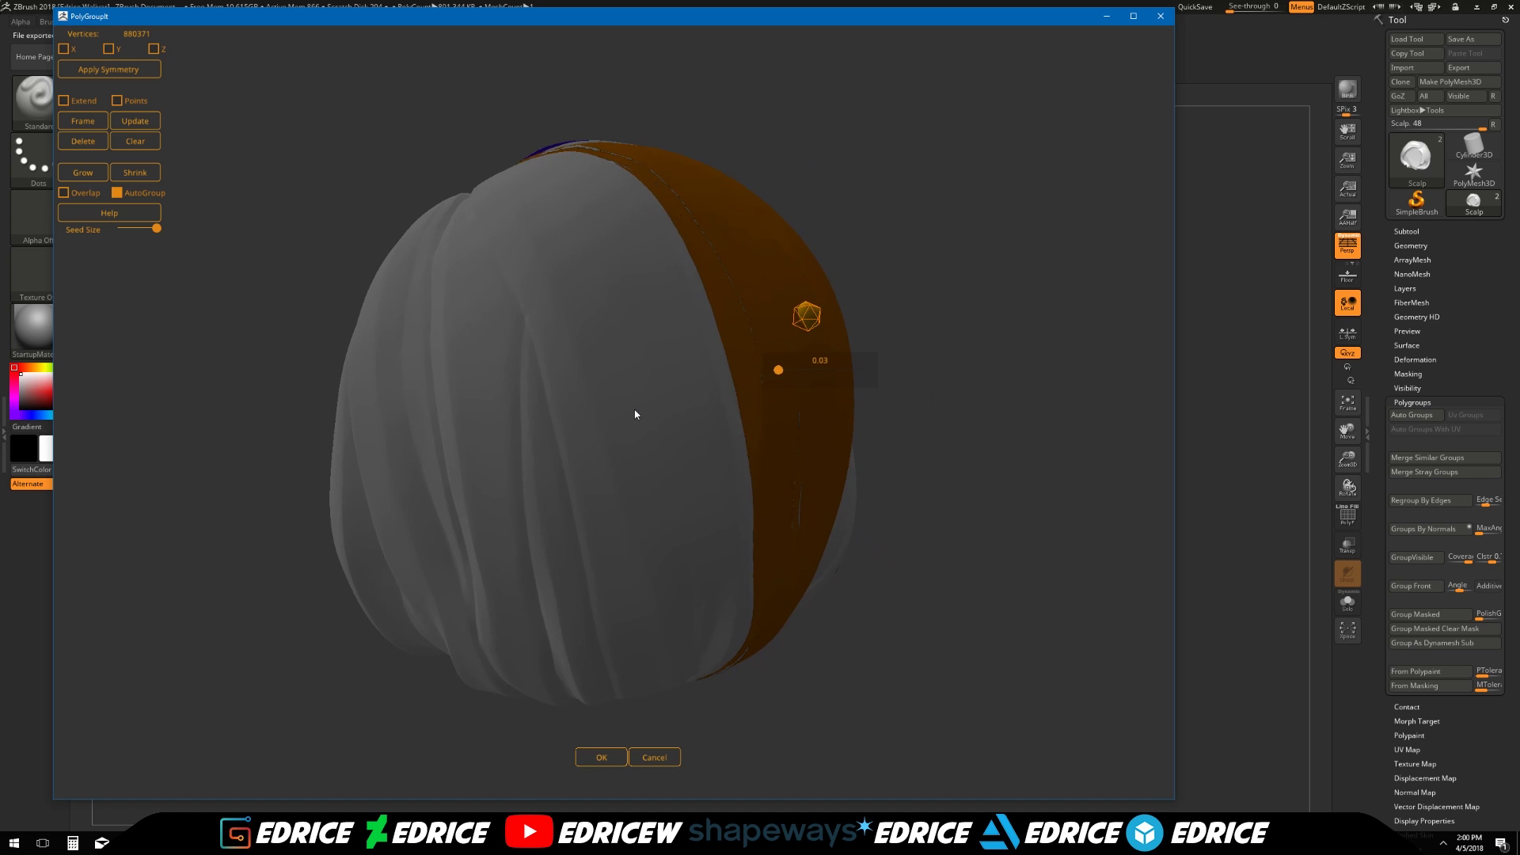
{"action": "left_click_drag", "start_coordinate": [912, 384], "coordinate": [690, 382]}
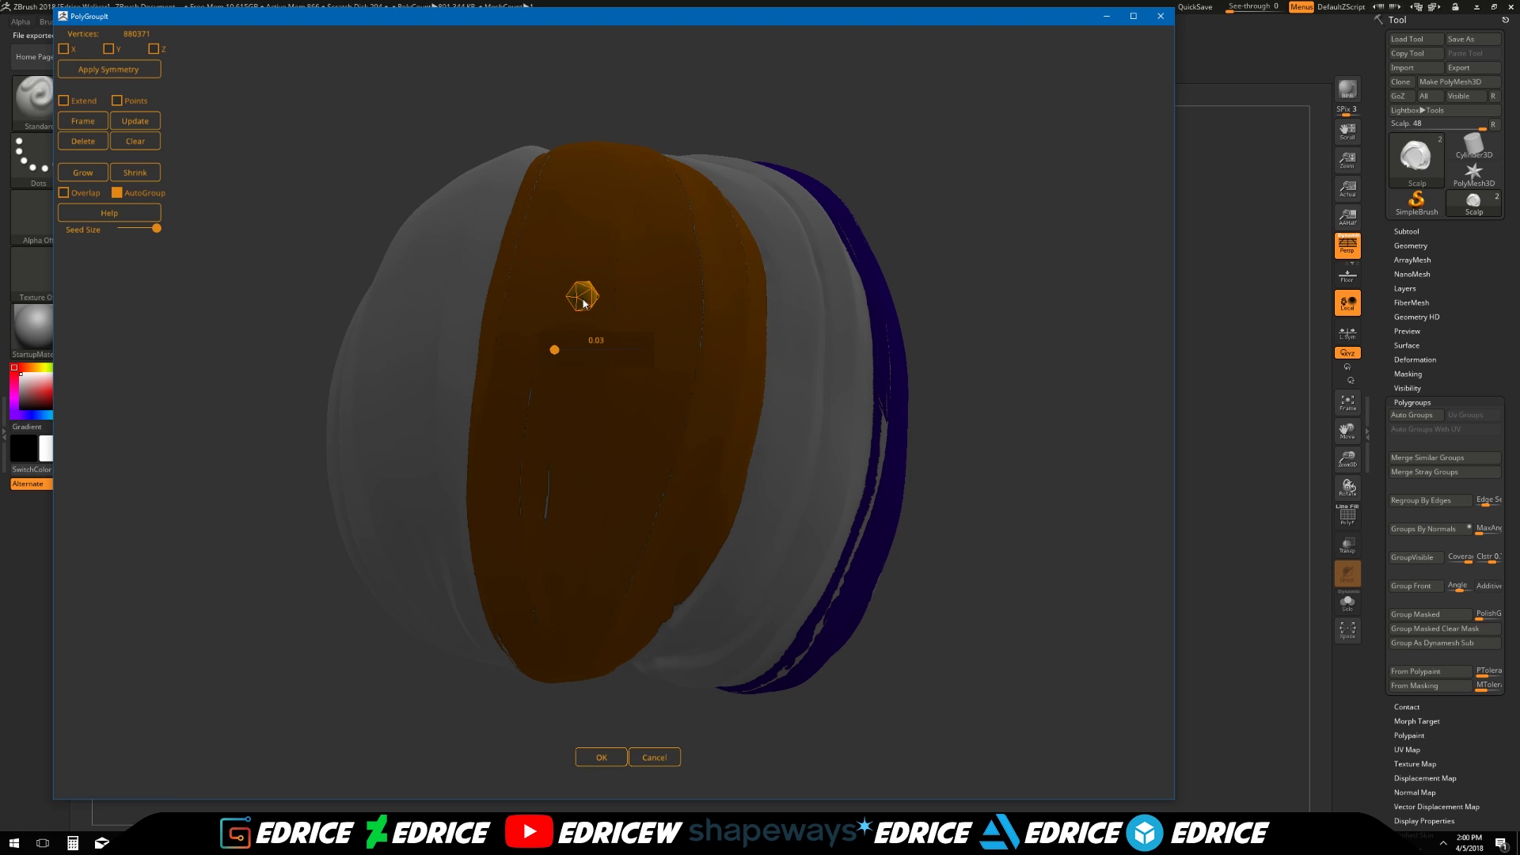
{"action": "left_click", "coordinate": [584, 300], "text": "alt"}
{"action": "left_click_drag", "start_coordinate": [982, 386], "coordinate": [534, 392]}
{"action": "left_click", "coordinate": [535, 372]}
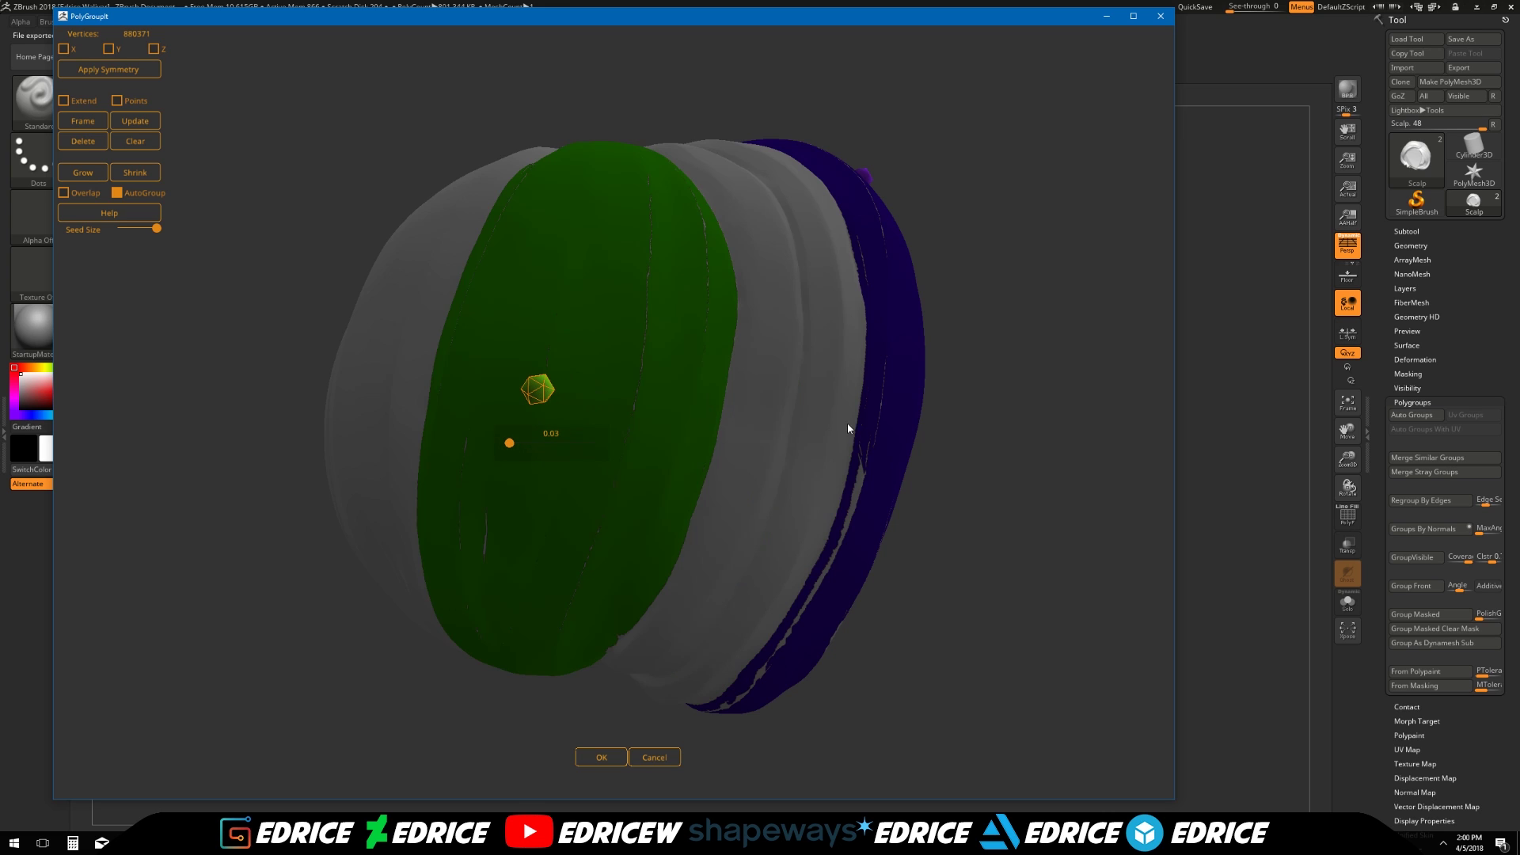
Place a seed on the strand directly adjacent to the broad green back section
{"action": "left_click_drag", "start_coordinate": [991, 438], "coordinate": [613, 414]}
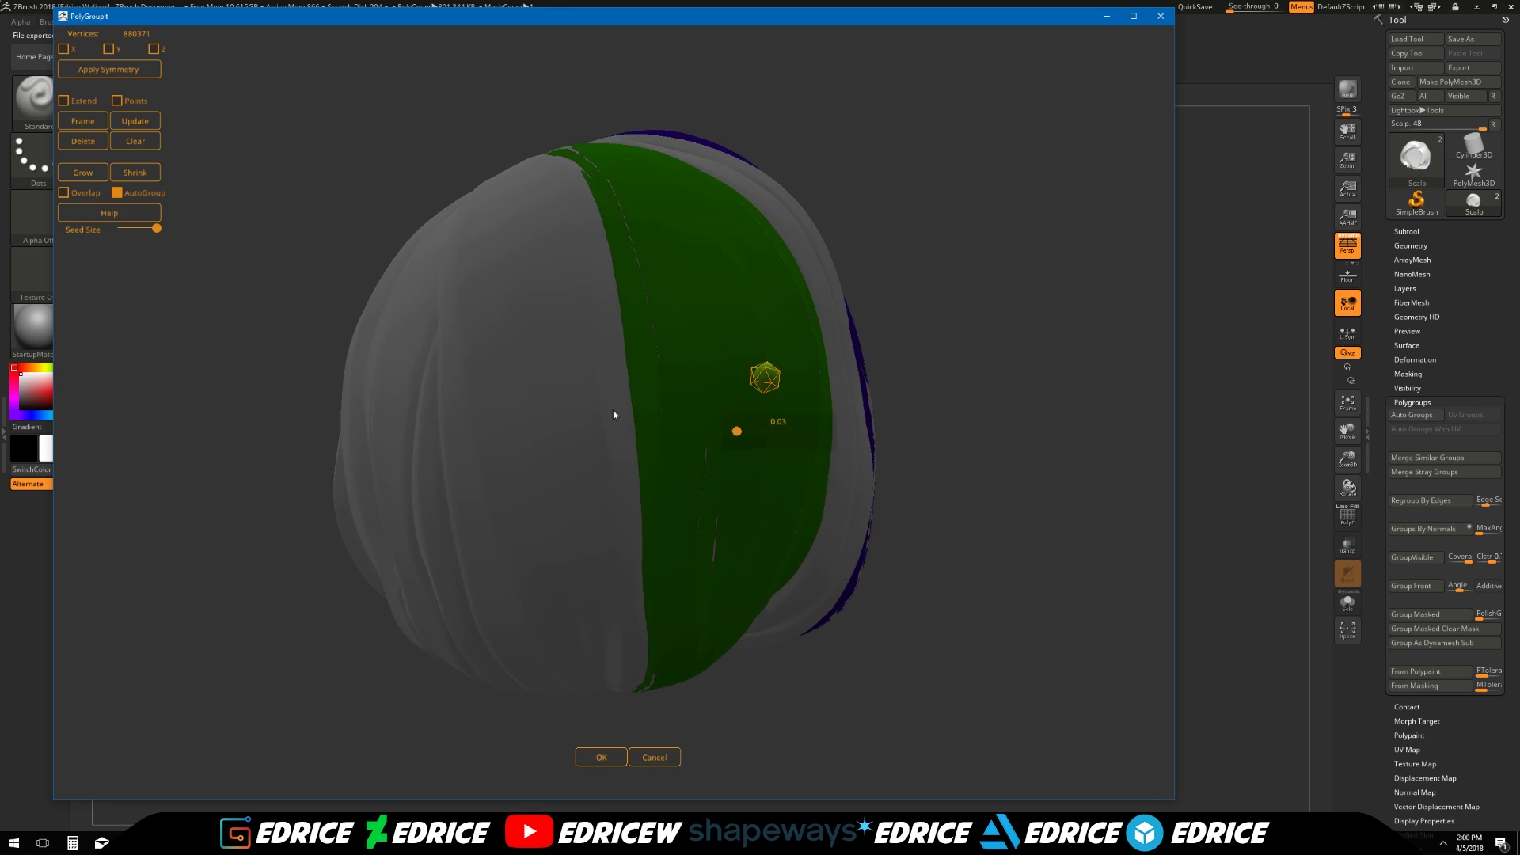
{"action": "left_click", "coordinate": [531, 403]}
{"action": "left_click_drag", "start_coordinate": [943, 435], "coordinate": [842, 399]}
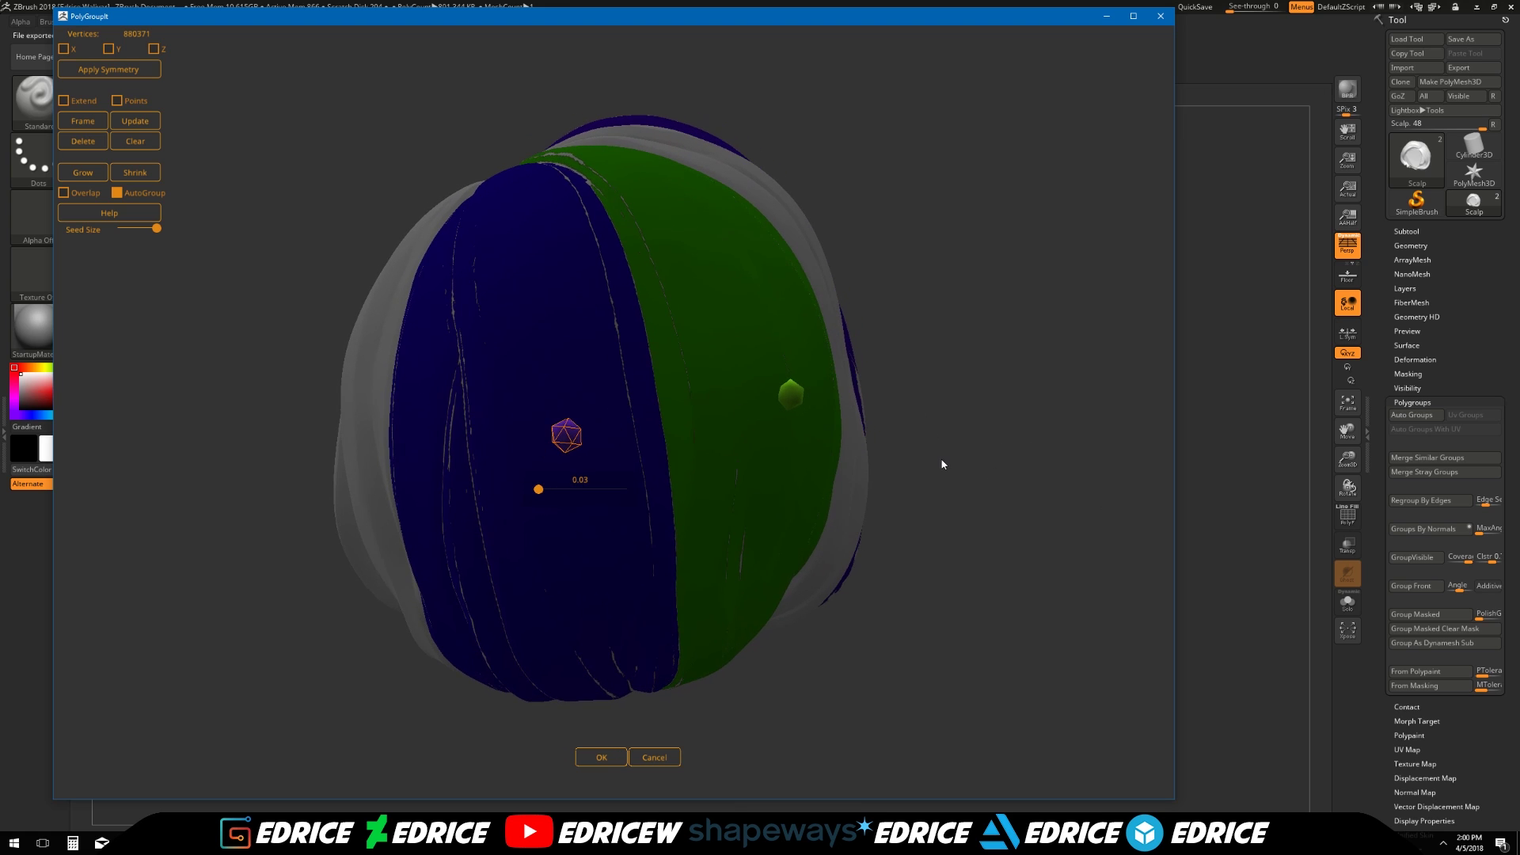
{"action": "left_click_drag", "start_coordinate": [942, 465], "coordinate": [851, 408]}
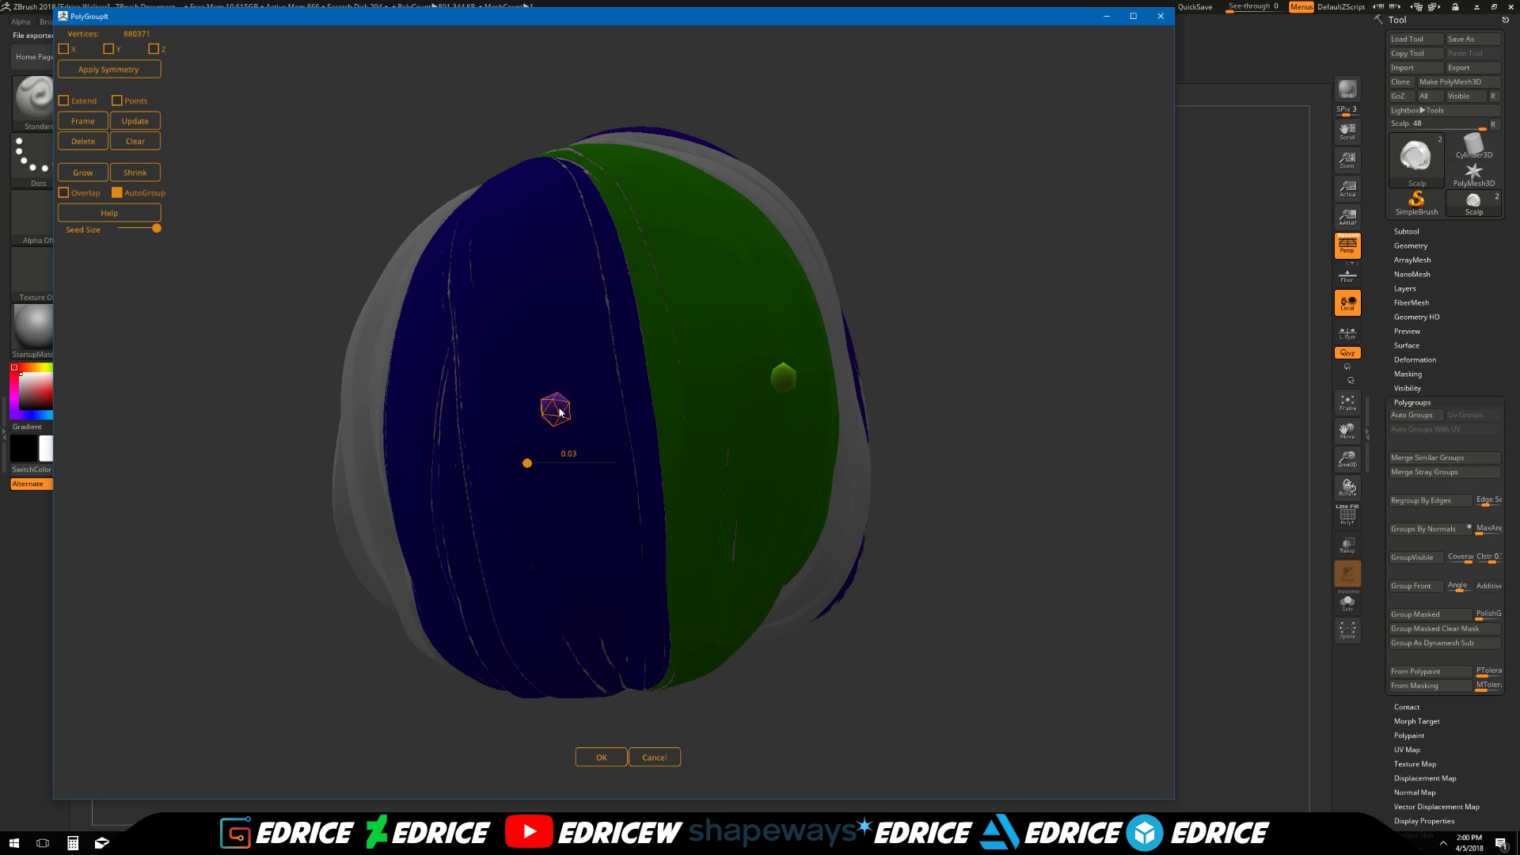
{"action": "left_click_drag", "start_coordinate": [946, 332], "coordinate": [980, 274]}
{"action": "left_click_drag", "start_coordinate": [809, 351], "coordinate": [736, 369]}
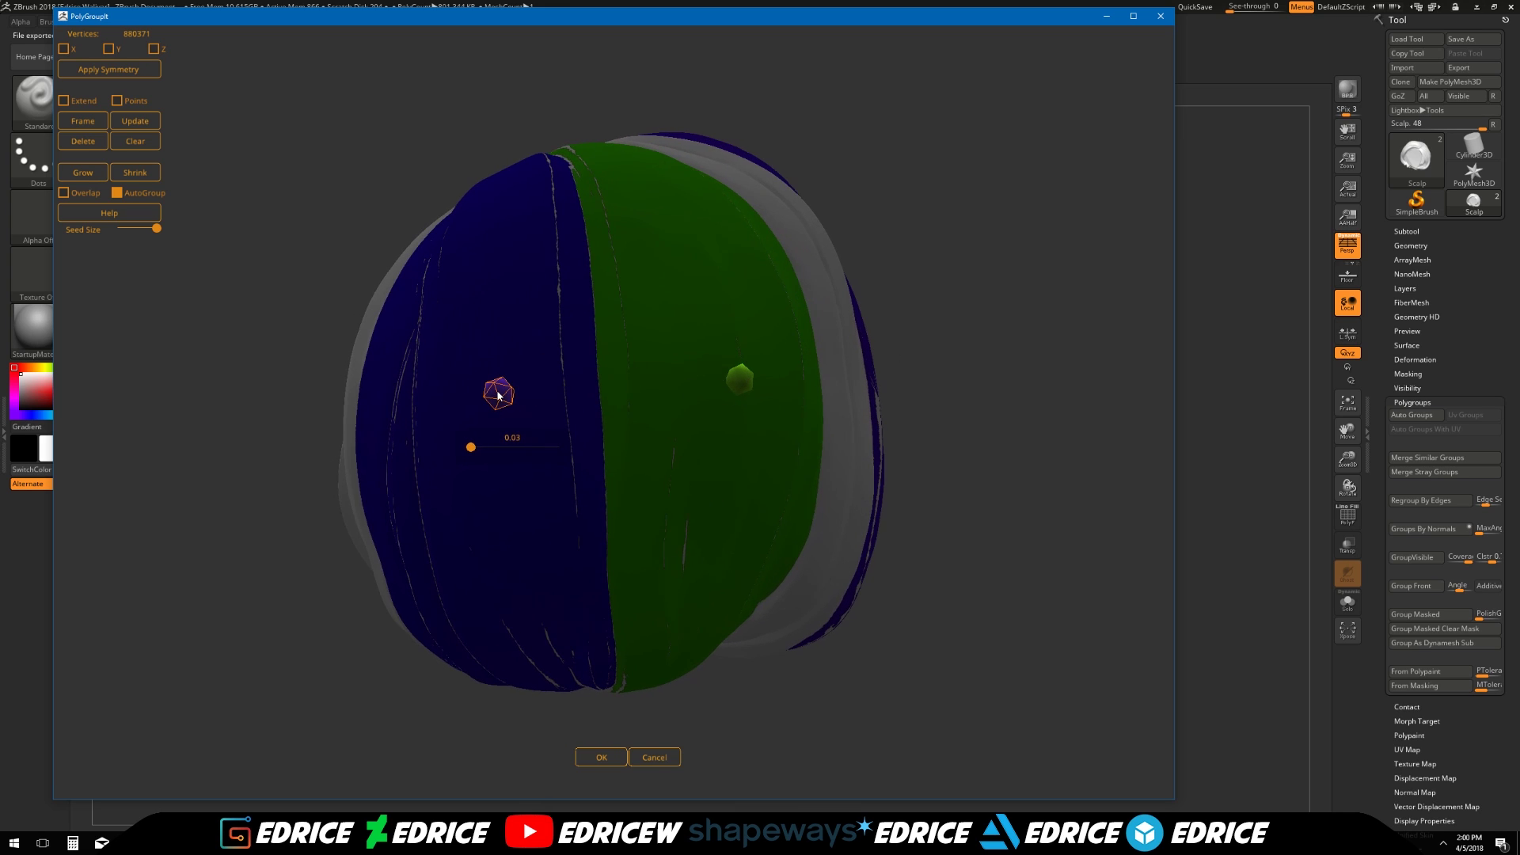
Try a second seed on the broad back section, remove it, and match the section's polygroup to the adjacent dark blue strand
{"action": "left_click", "coordinate": [686, 328]}
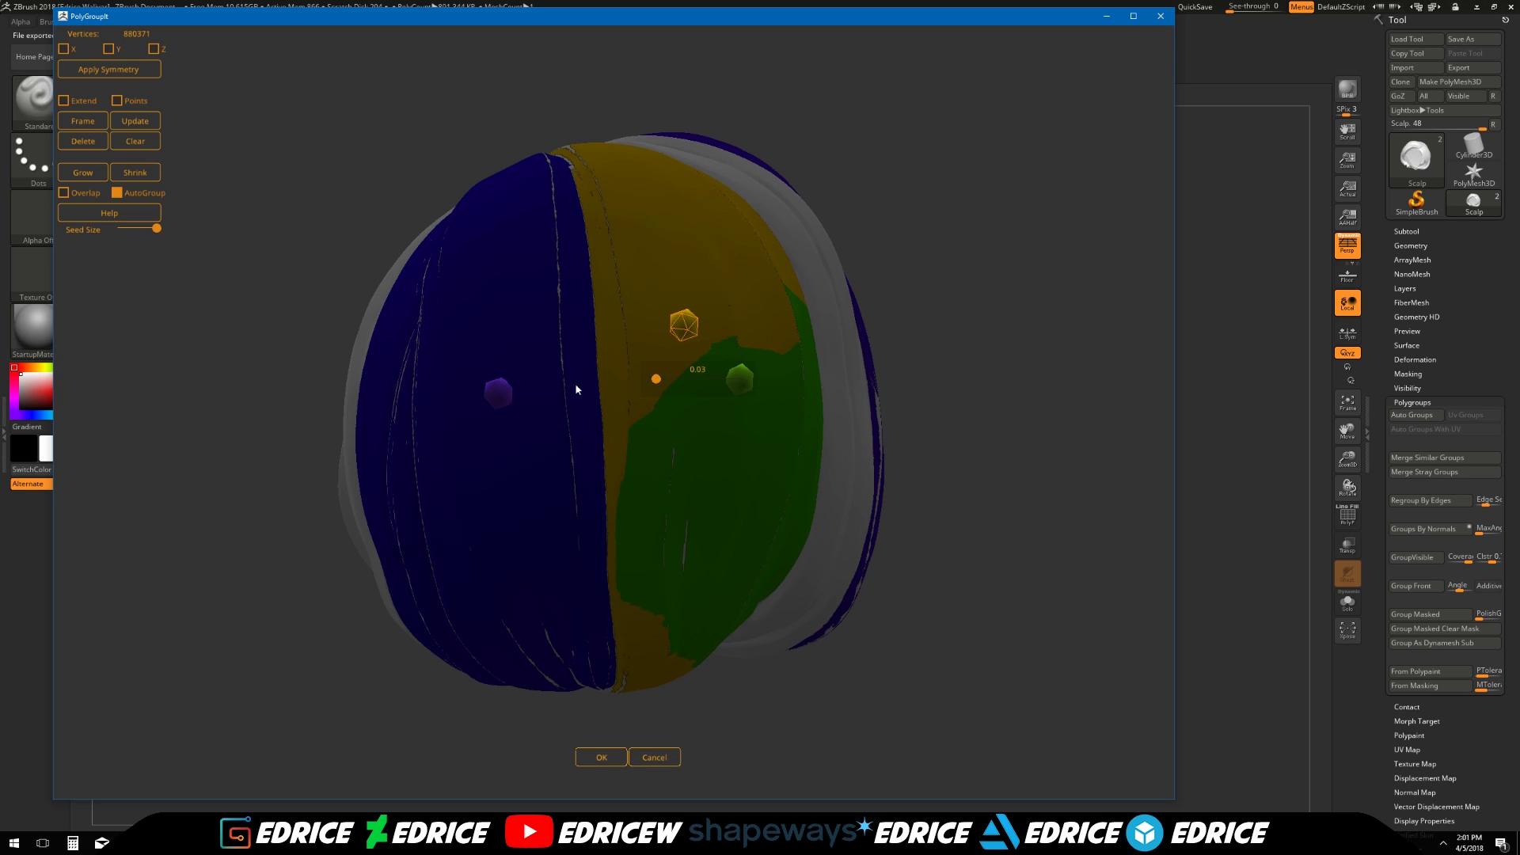
{"action": "left_click", "coordinate": [685, 328], "text": "alt"}
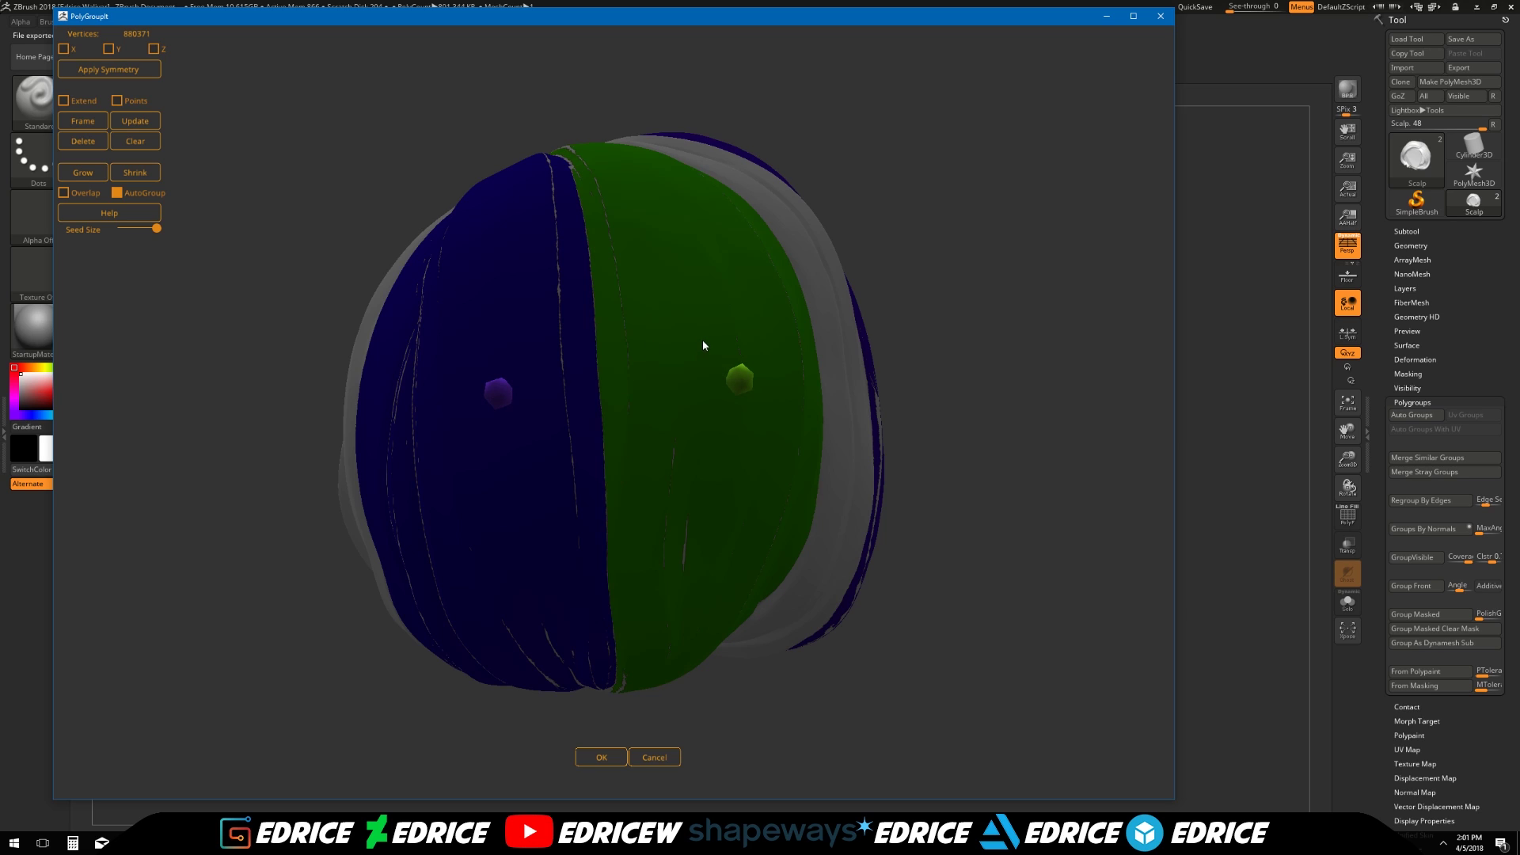
{"action": "key", "text": "c"}
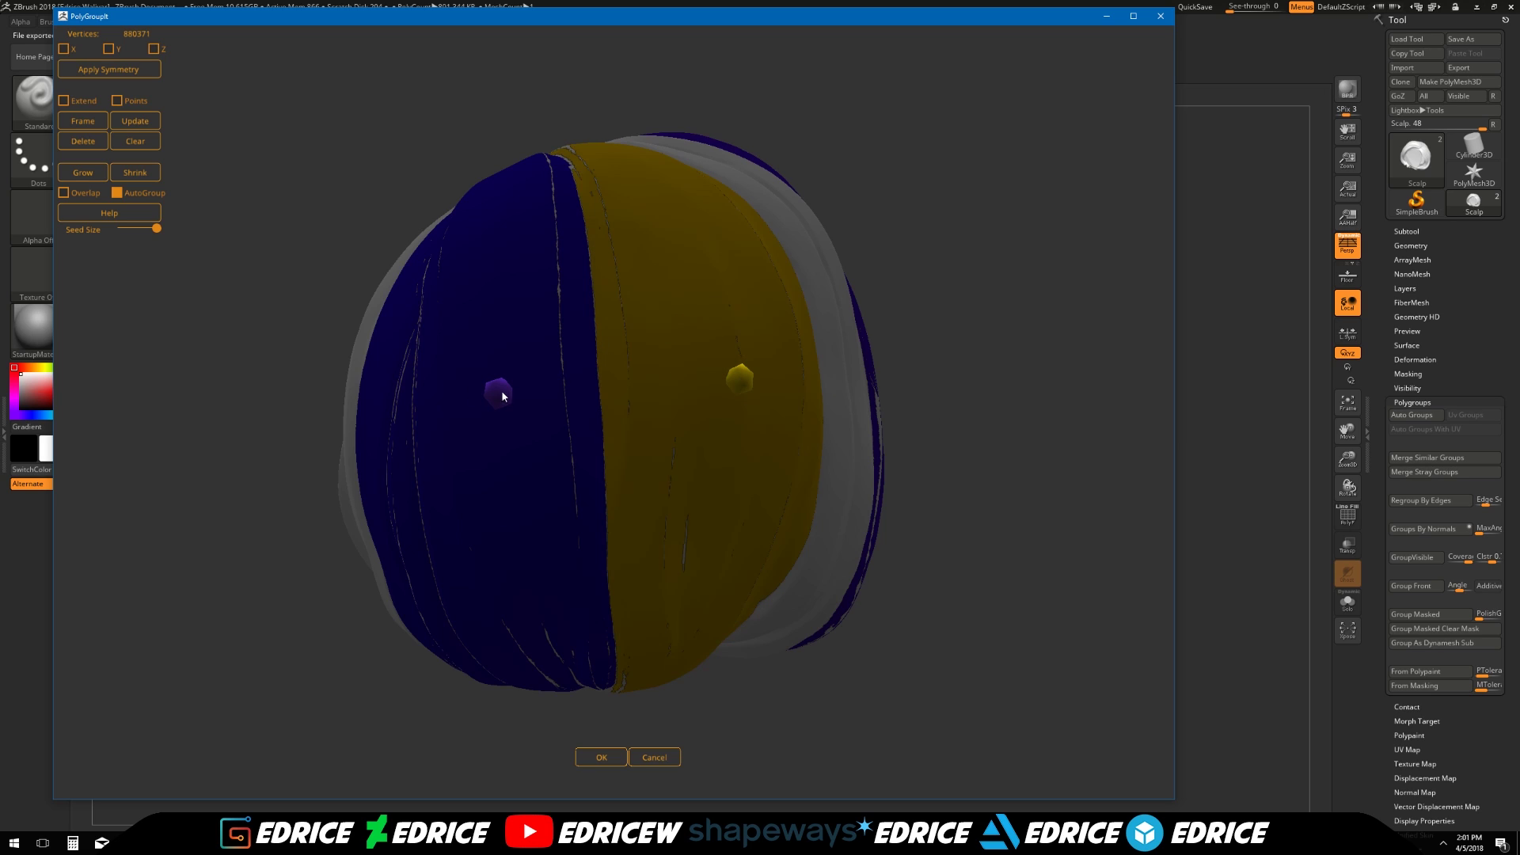
{"action": "mouse_move", "coordinate": [505, 393]}
{"action": "key", "text": "v"}
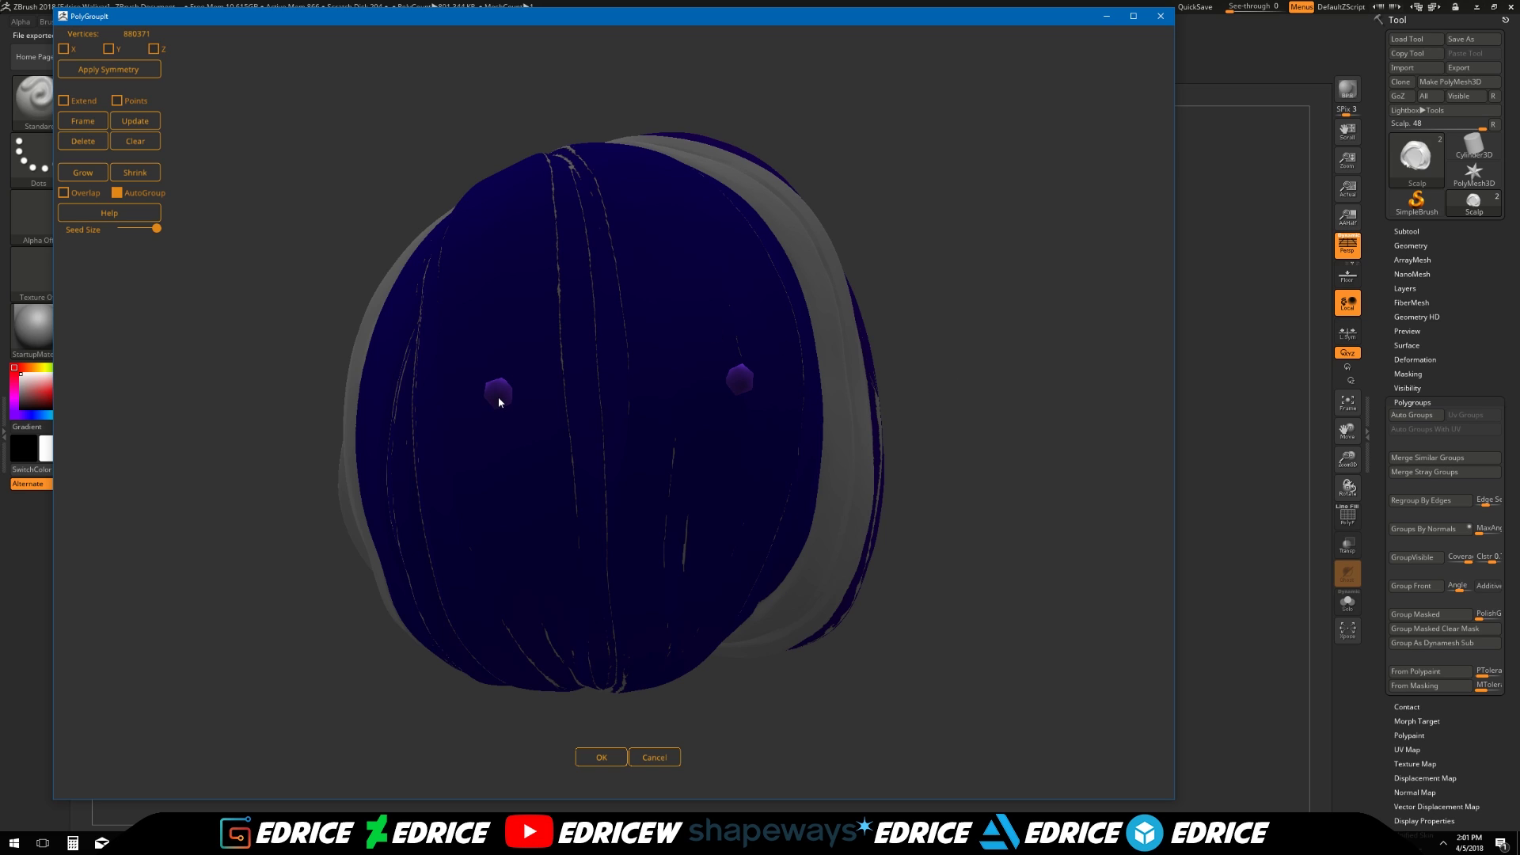
Try reseeding the broad back section and assigning it the adjacent dark blue strand's polygroup
{"action": "left_click_drag", "start_coordinate": [928, 391], "coordinate": [1070, 372]}
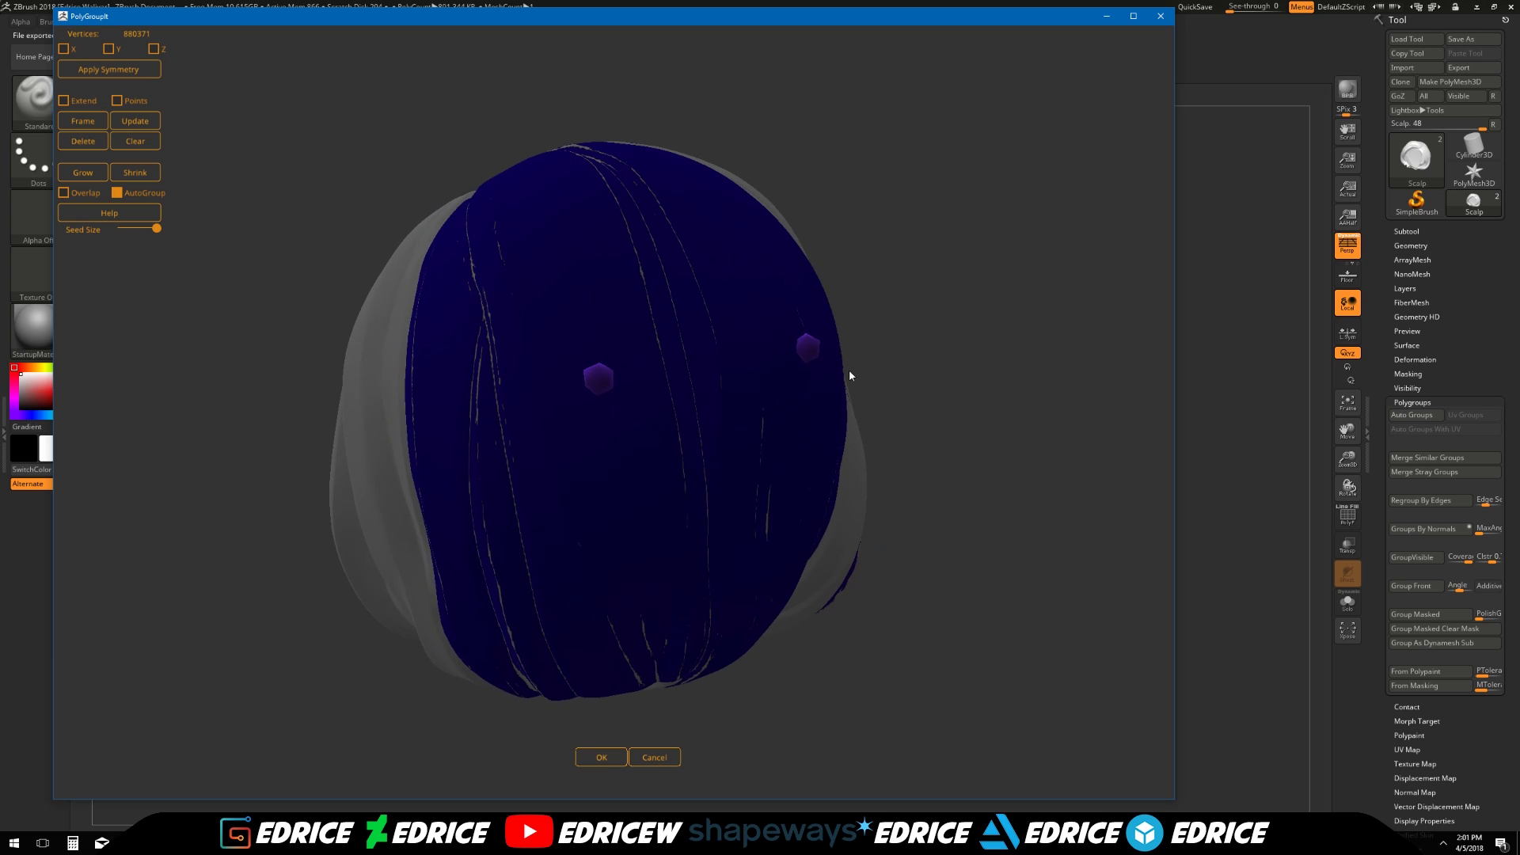
{"action": "right_click_drag", "start_coordinate": [941, 371], "coordinate": [688, 363]}
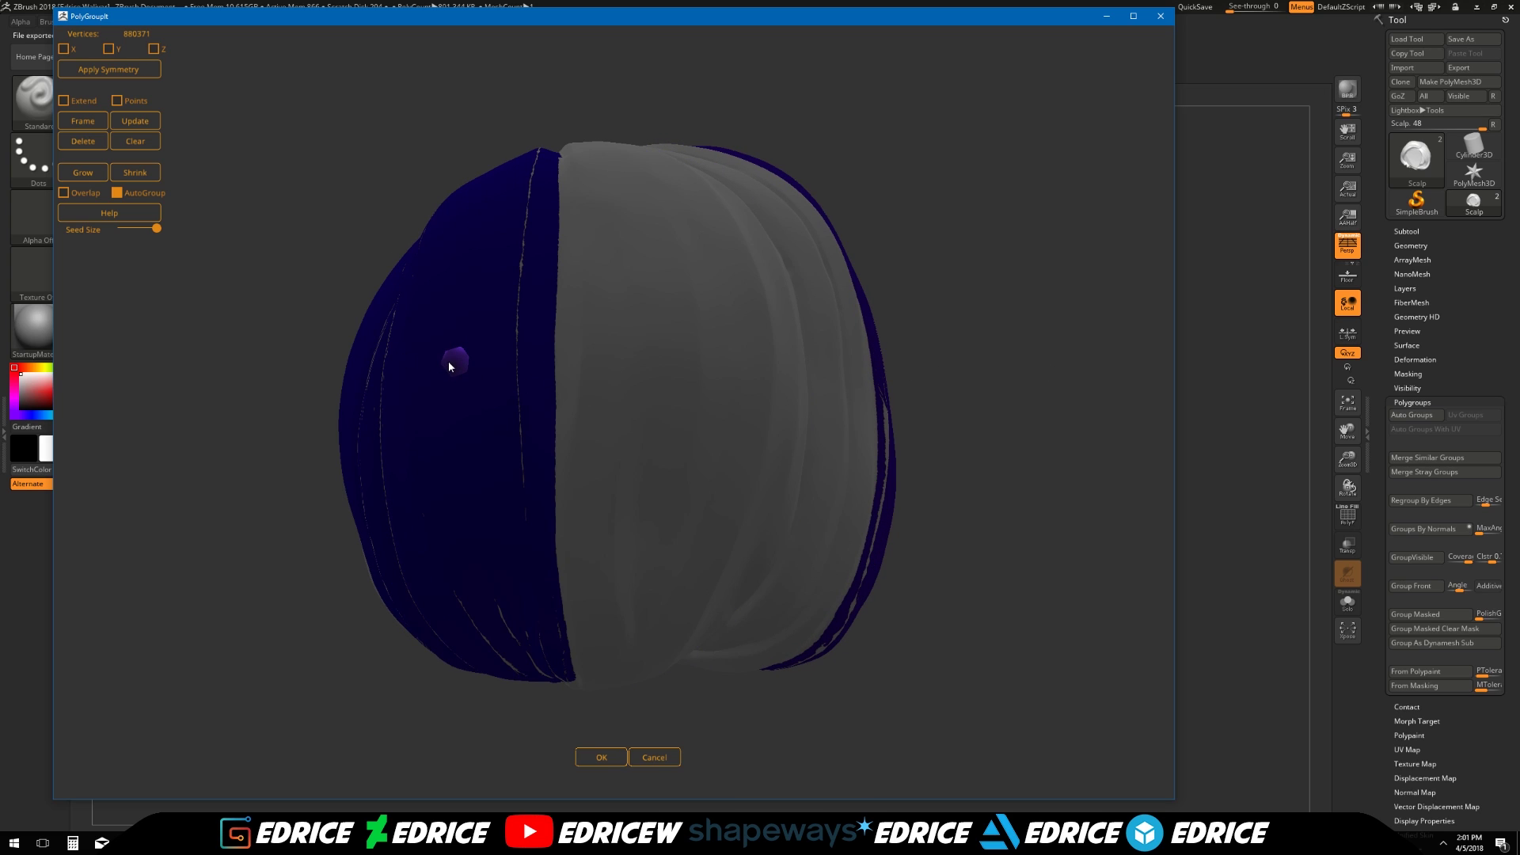
{"action": "left_click", "coordinate": [690, 367]}
{"action": "left_click", "coordinate": [491, 369]}
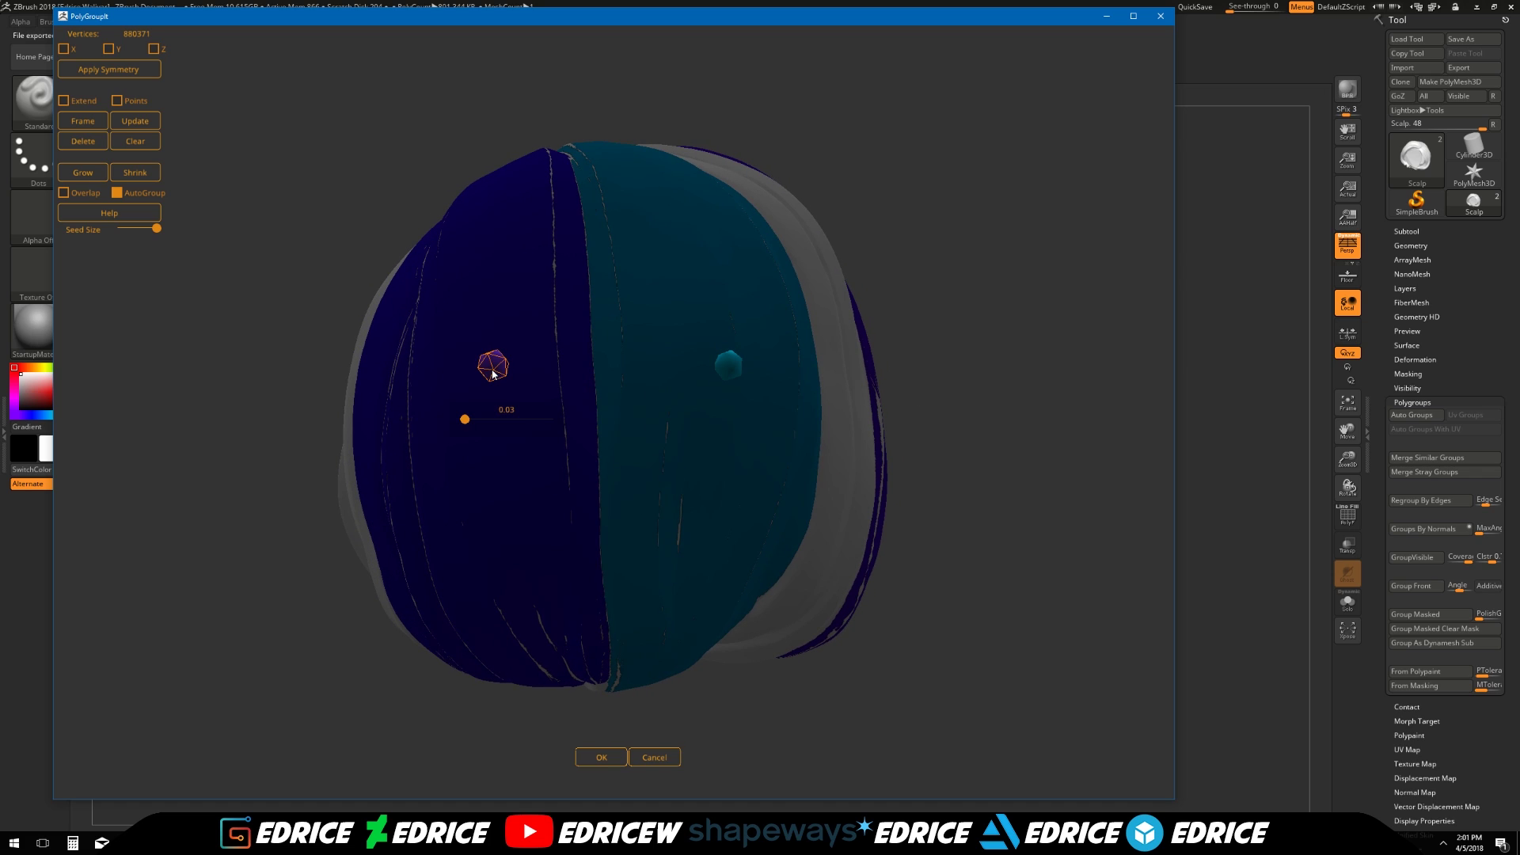
{"action": "left_click", "coordinate": [662, 333]}
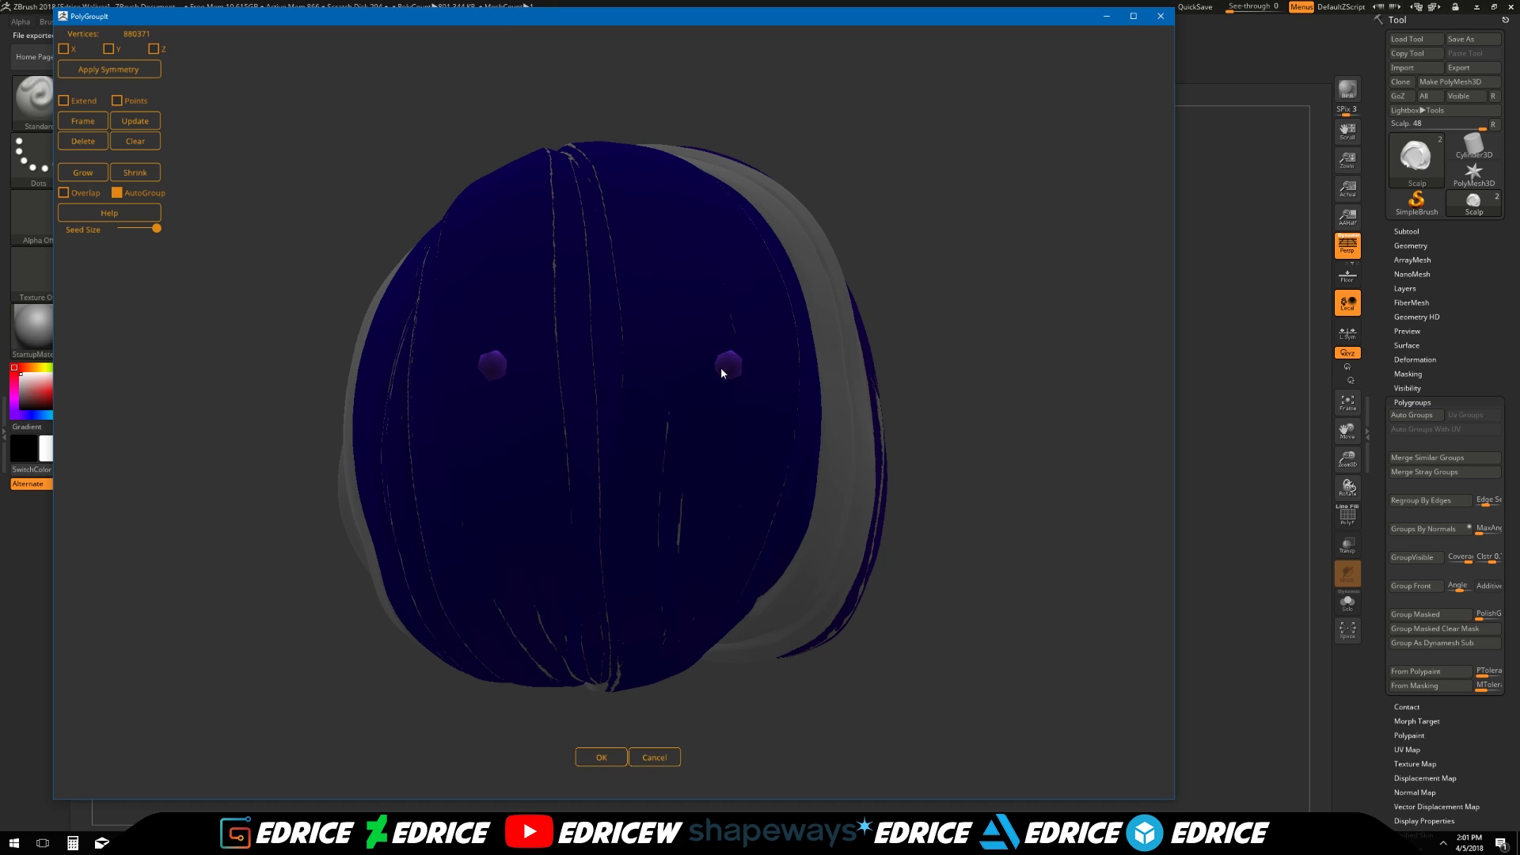
{"action": "right_click_drag", "start_coordinate": [780, 359], "coordinate": [990, 349]}
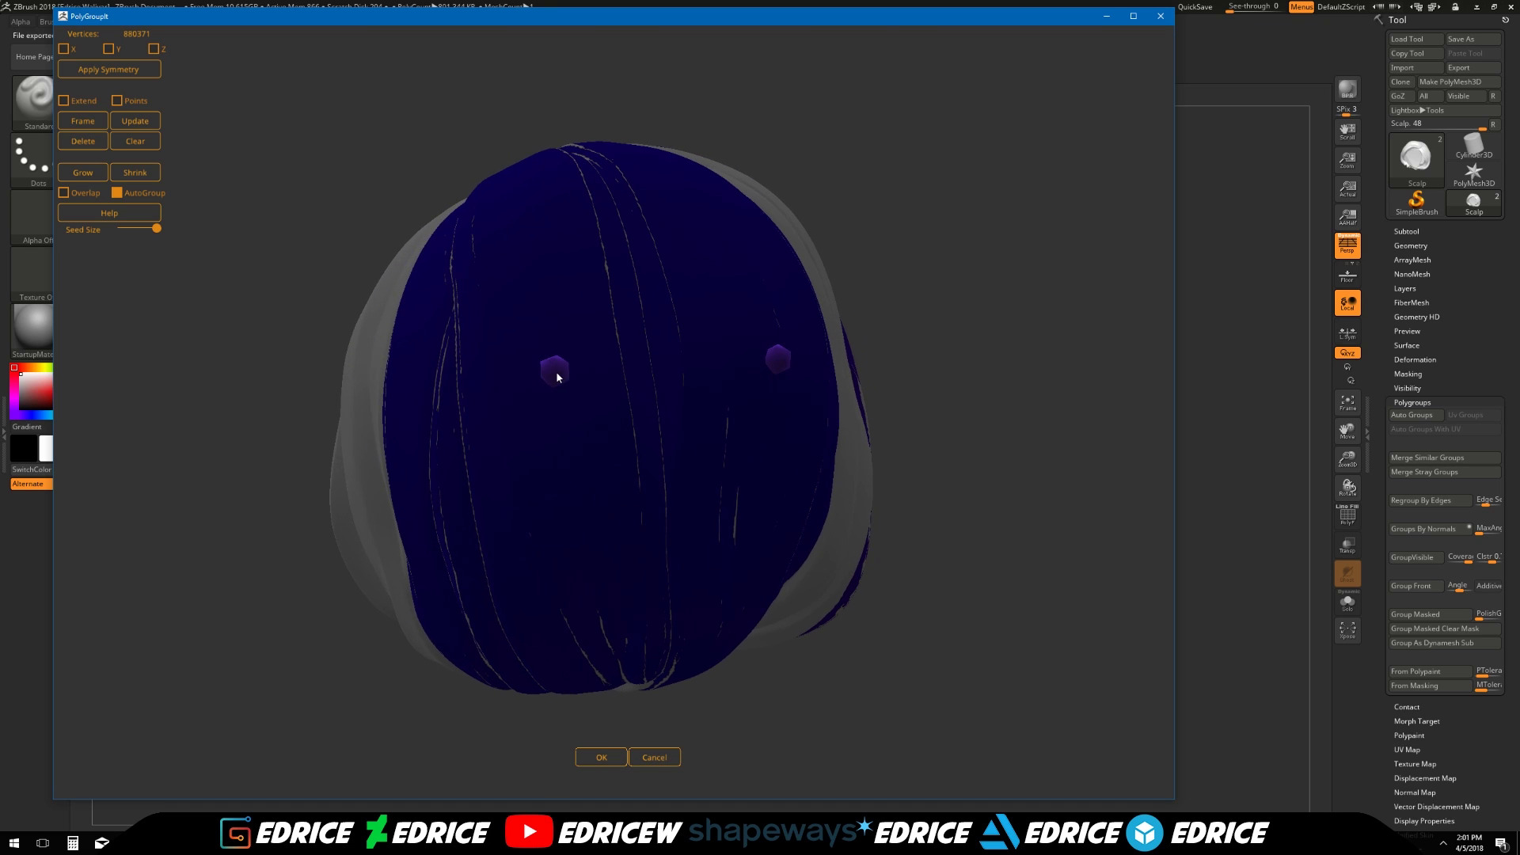
{"action": "left_click", "coordinate": [784, 361], "text": "alt"}
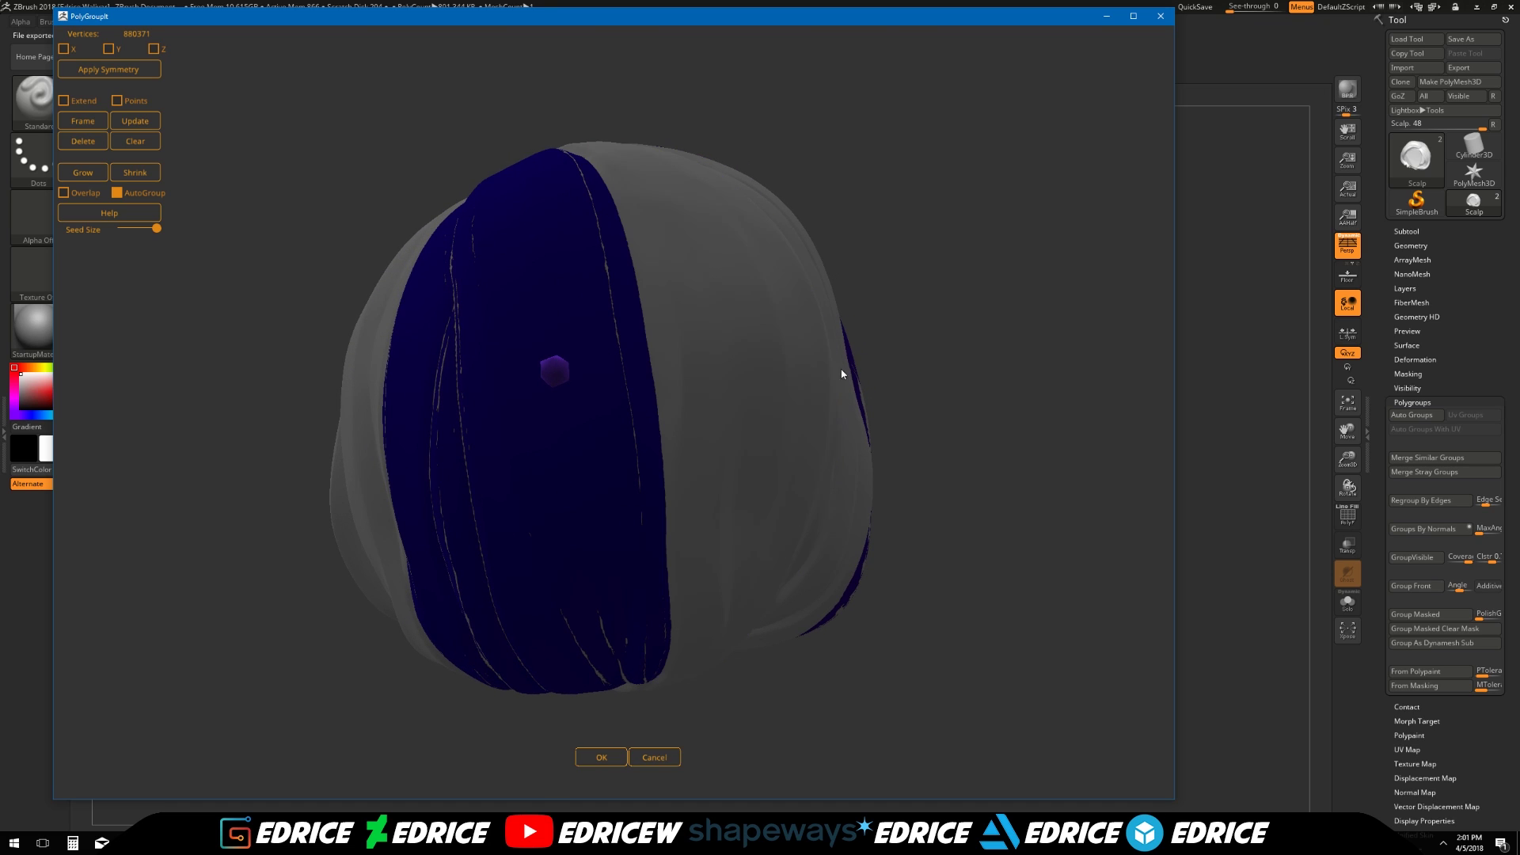
Try adding a seed on the broad back section that shares the selected dark blue strand's polygroup
{"action": "left_click", "coordinate": [558, 369]}
{"action": "left_click_drag", "start_coordinate": [919, 389], "coordinate": [865, 375]}
{"action": "mouse_move", "coordinate": [921, 483]}
{"action": "left_mouse_down"}
{"action": "mouse_move", "coordinate": [834, 498]}
{"action": "mouse_move", "coordinate": [1014, 468]}
{"action": "mouse_move", "coordinate": [923, 489]}
{"action": "left_mouse_up"}
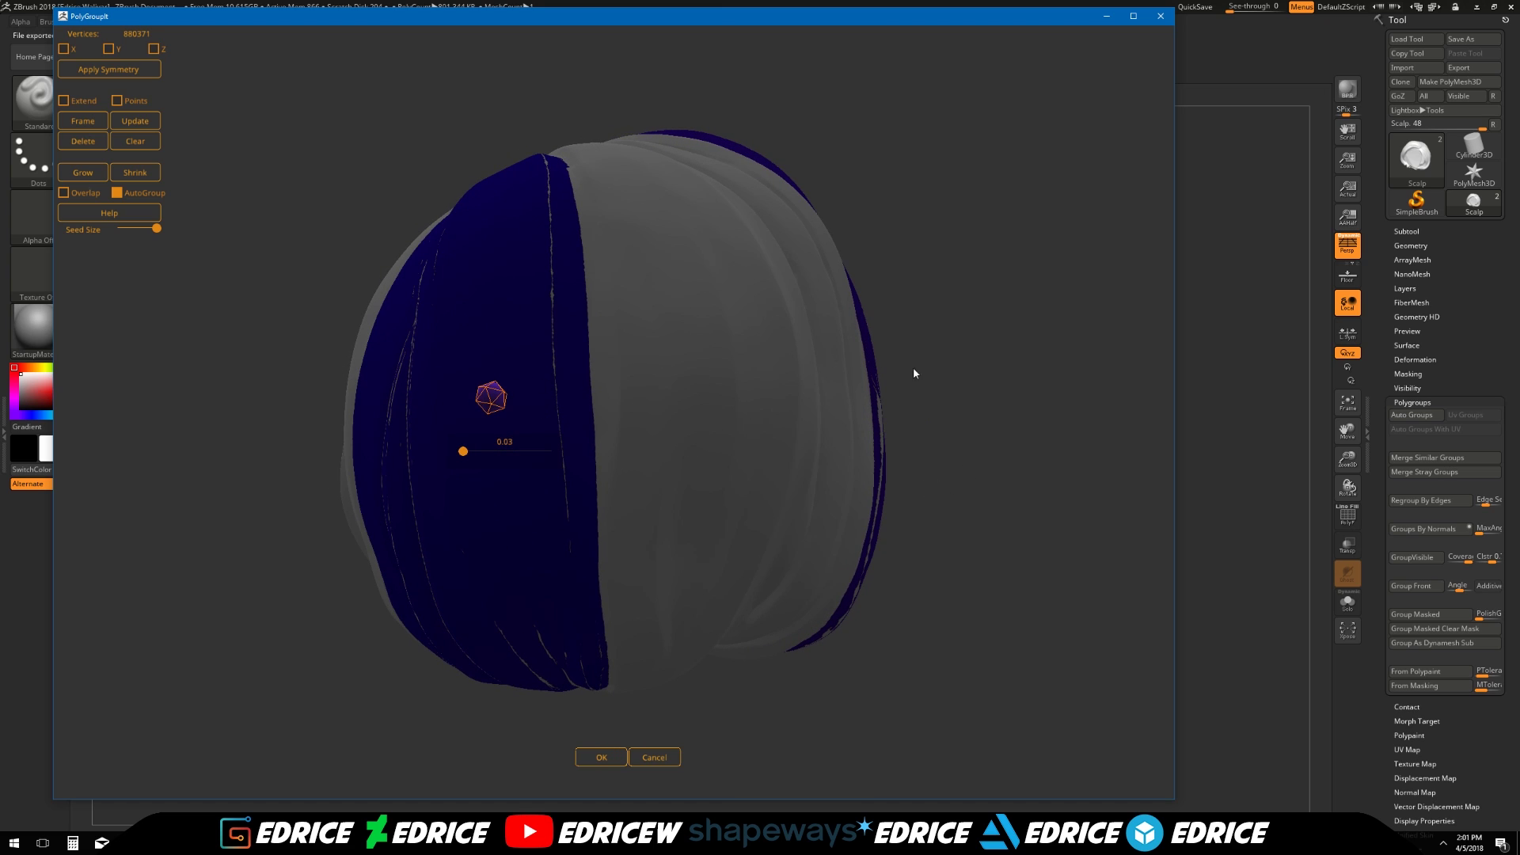
{"action": "left_click_drag", "start_coordinate": [877, 366], "coordinate": [888, 378]}
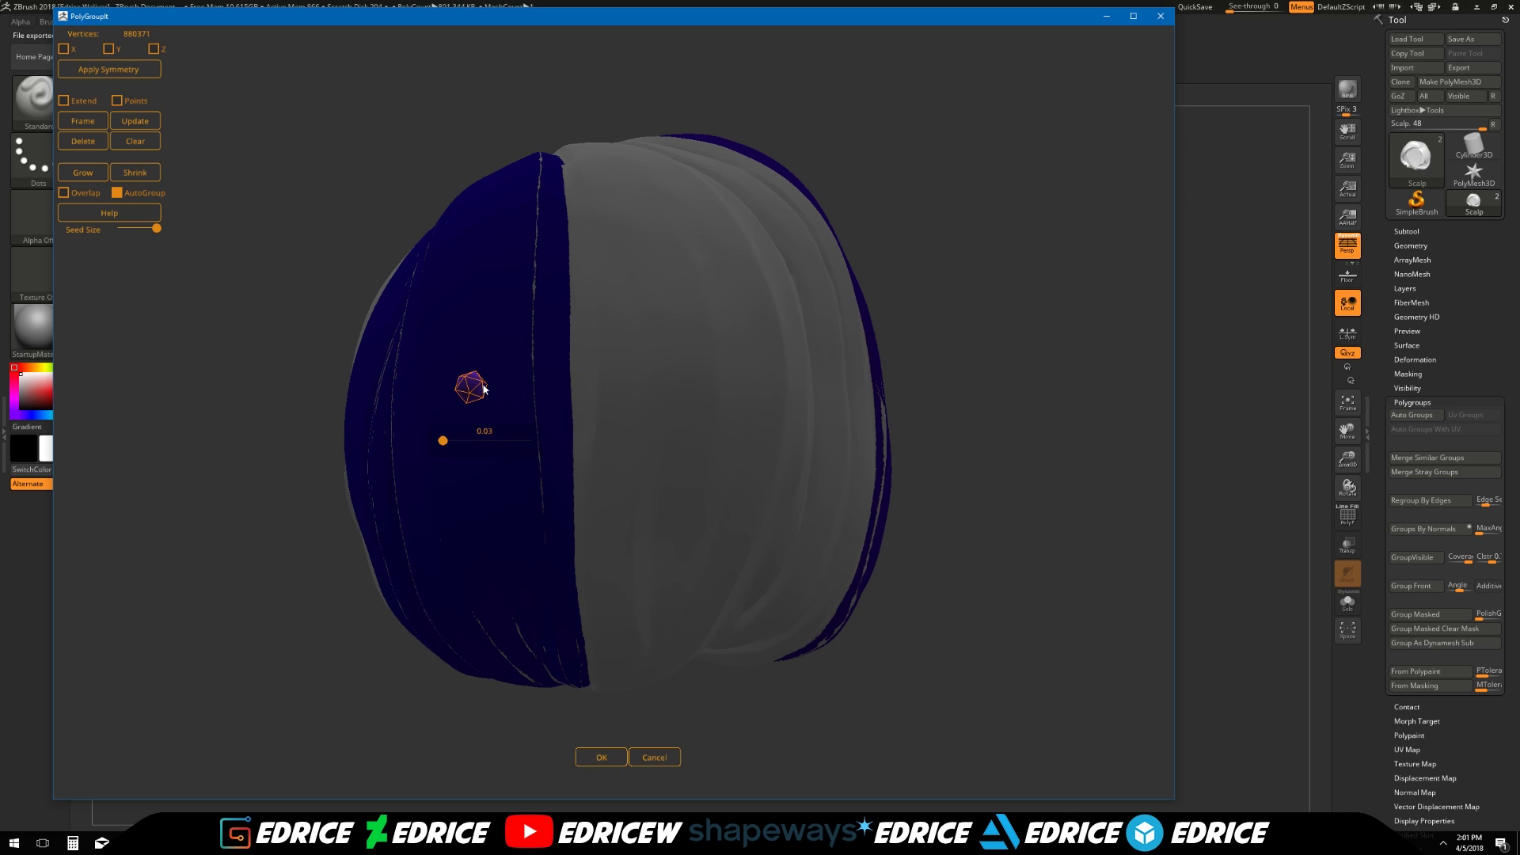
{"action": "left_click", "coordinate": [688, 384]}
{"action": "left_click_drag", "start_coordinate": [947, 425], "coordinate": [767, 377]}
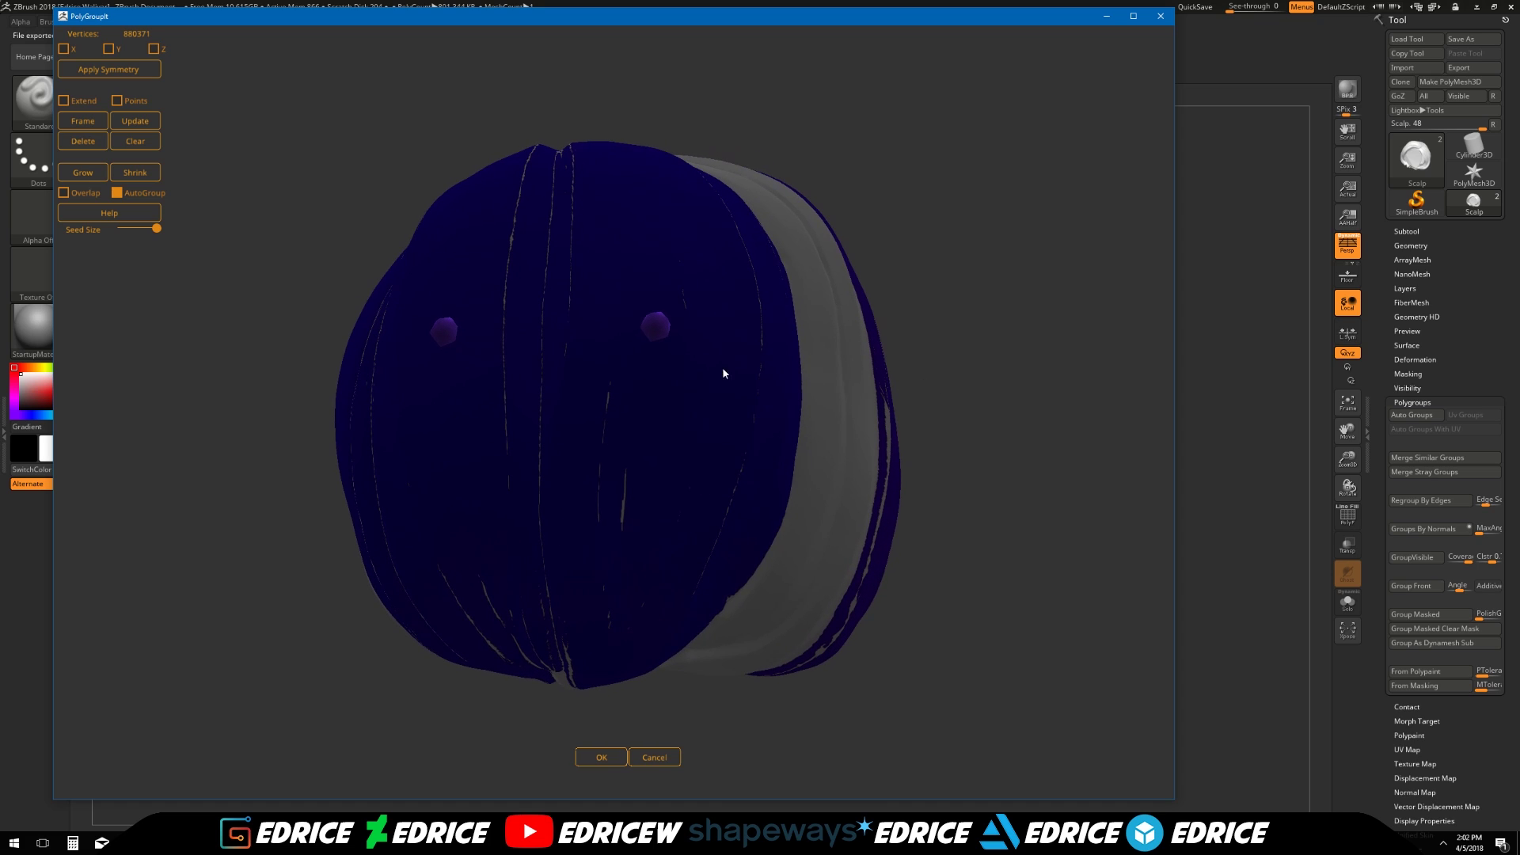
{"action": "left_click", "coordinate": [649, 334], "text": "alt"}
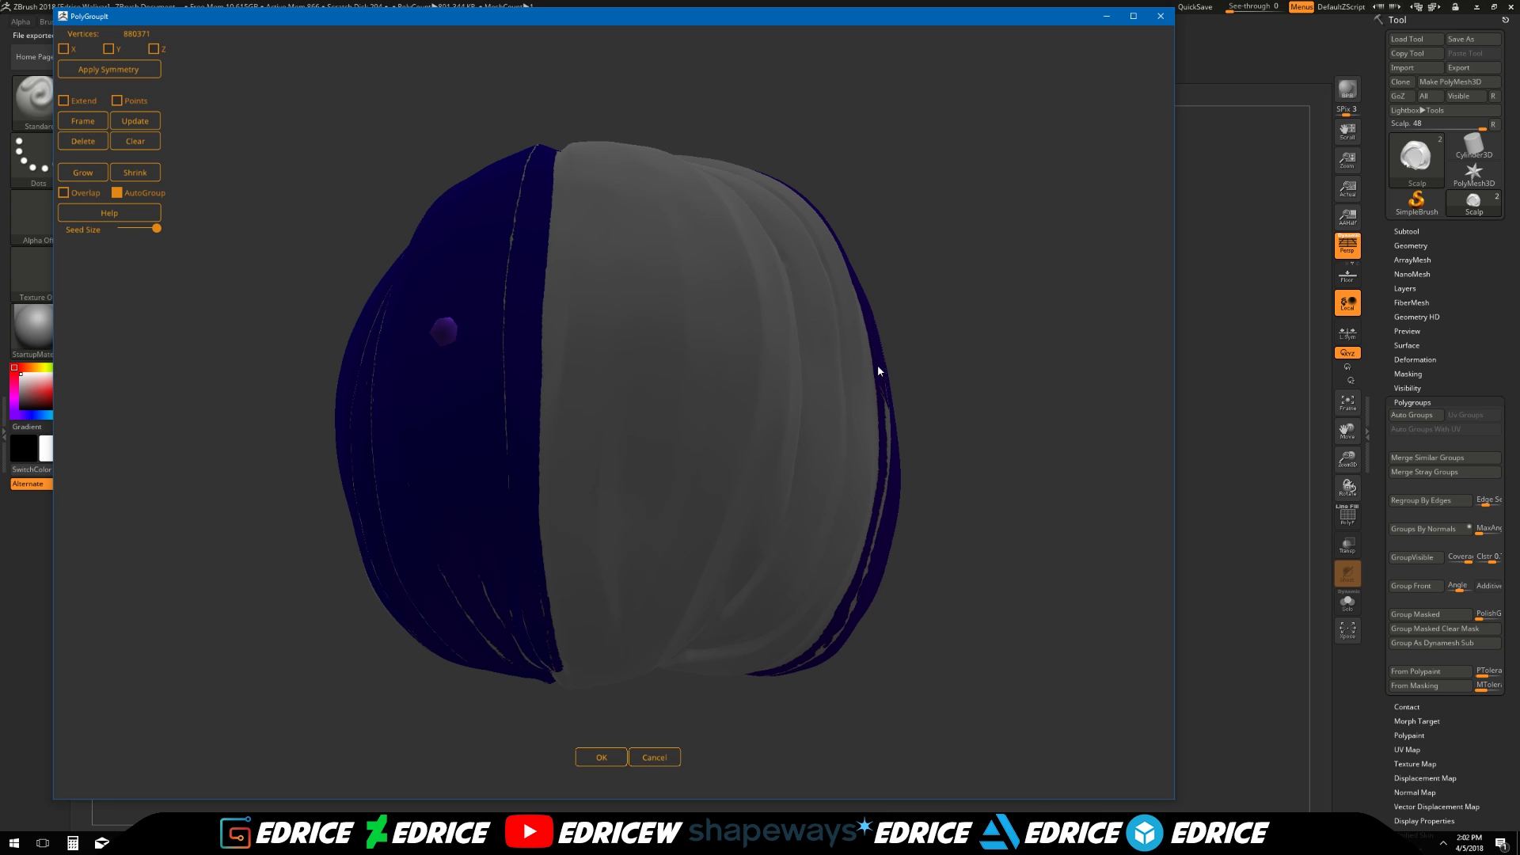
Seed the broad back section and the narrow strand beside it, replacing the narrow strand's seed to get a distinct polygroup colour
{"action": "left_click_drag", "start_coordinate": [950, 406], "coordinate": [647, 349]}
{"action": "left_click", "coordinate": [679, 391]}
{"action": "left_click_drag", "start_coordinate": [1013, 392], "coordinate": [772, 416]}
{"action": "left_click", "coordinate": [756, 413]}
{"action": "left_click_drag", "start_coordinate": [1013, 438], "coordinate": [903, 435]}
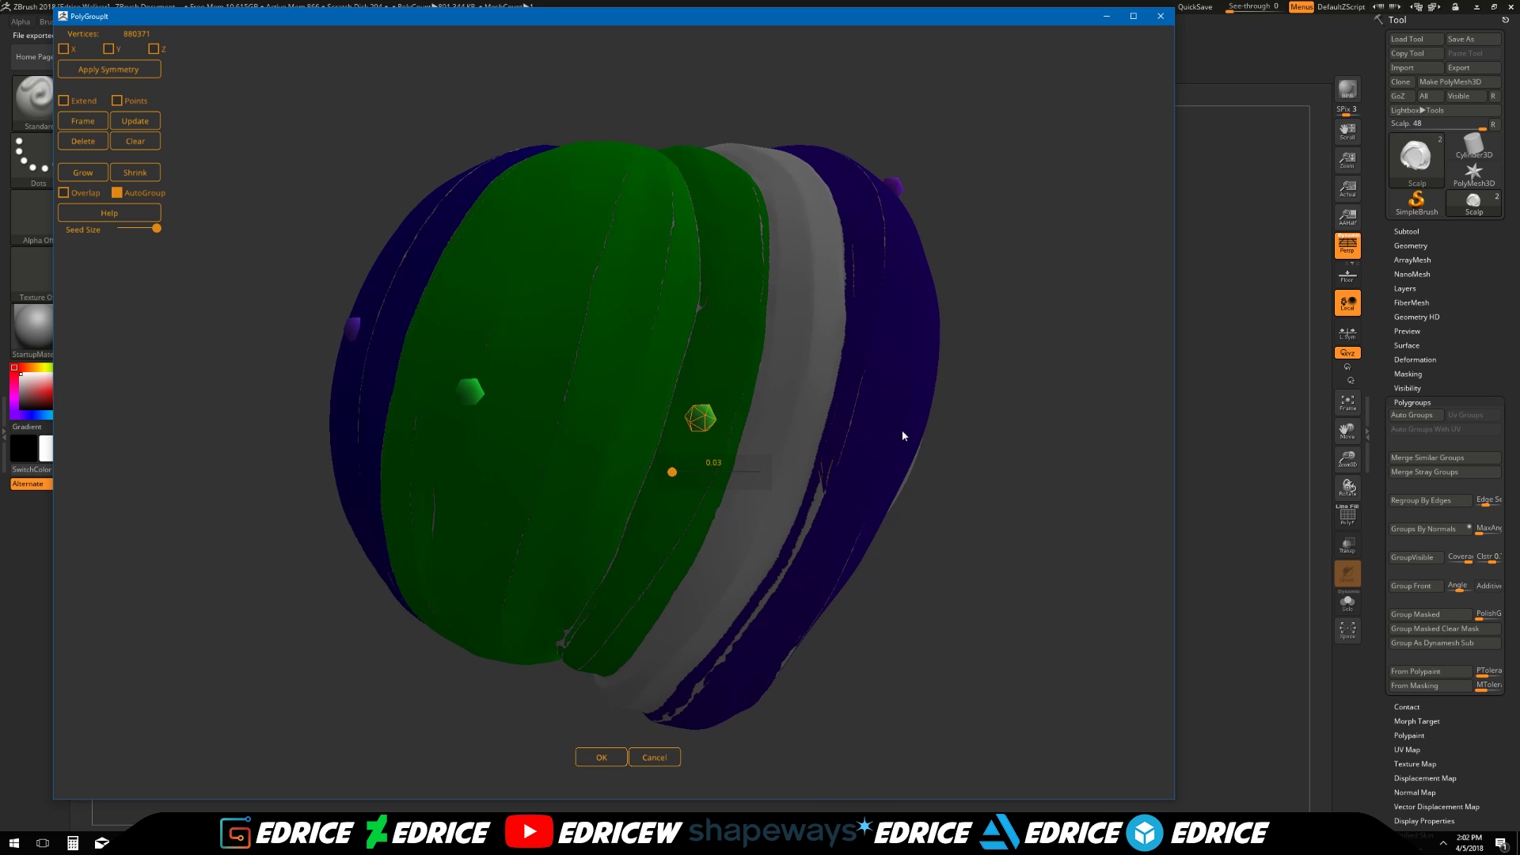
{"action": "left_click", "coordinate": [698, 422], "text": "alt"}
{"action": "left_click", "coordinate": [700, 430]}
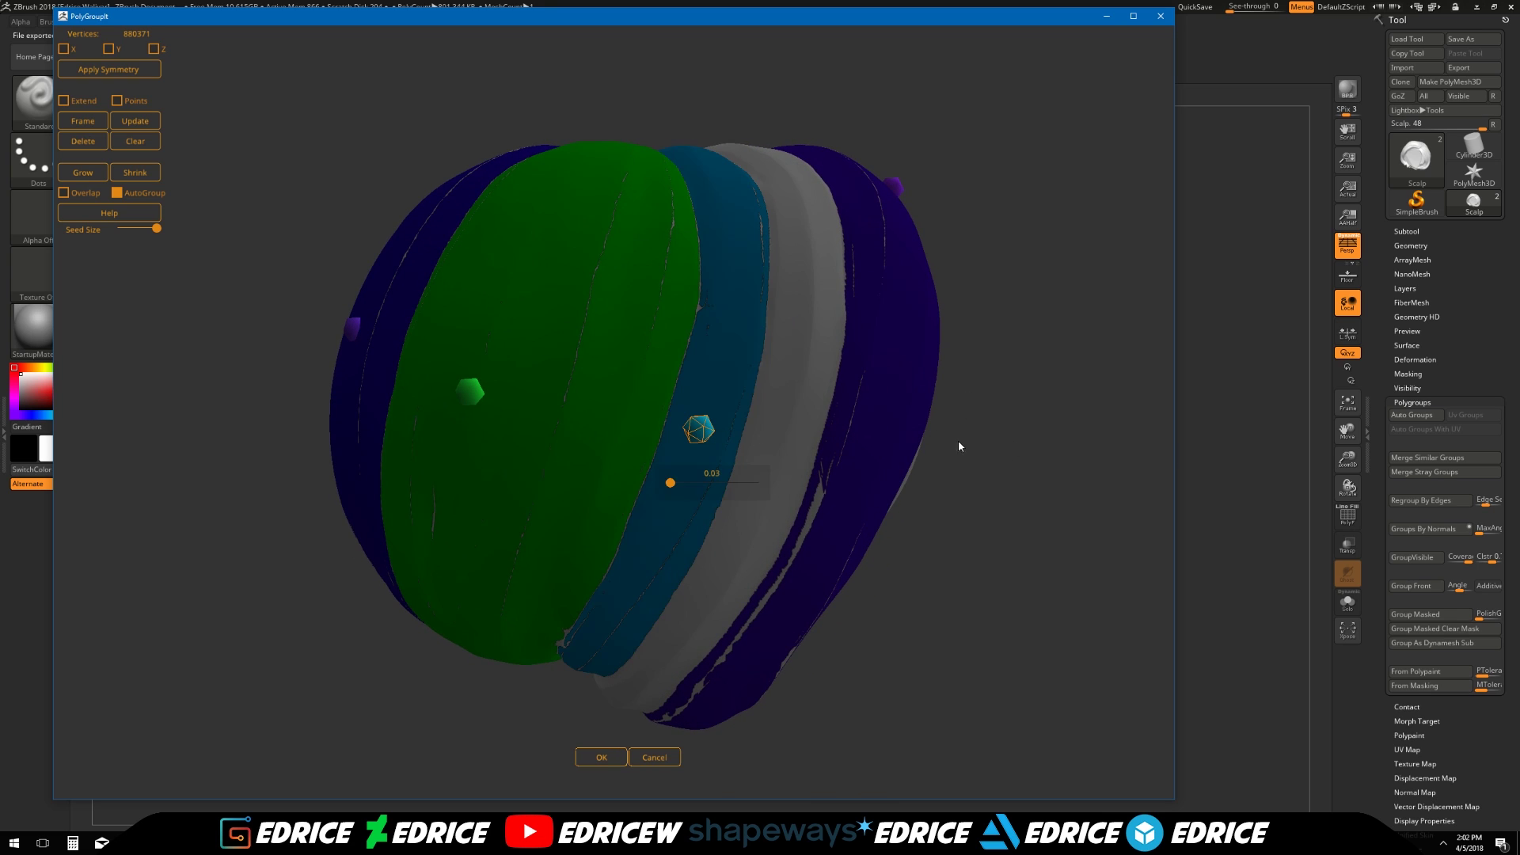
Seed the remaining ungrouped strand beside the blue one and the strand along the front rim
{"action": "left_click_drag", "start_coordinate": [957, 445], "coordinate": [937, 475]}
{"action": "left_click", "coordinate": [742, 342]}
{"action": "left_click_drag", "start_coordinate": [1026, 441], "coordinate": [536, 367]}
{"action": "left_click", "coordinate": [536, 367]}
Place seeds on the front strand, the ungrouped strands behind it and the small front lock on the opposite side
{"action": "left_click_drag", "start_coordinate": [994, 424], "coordinate": [638, 346]}
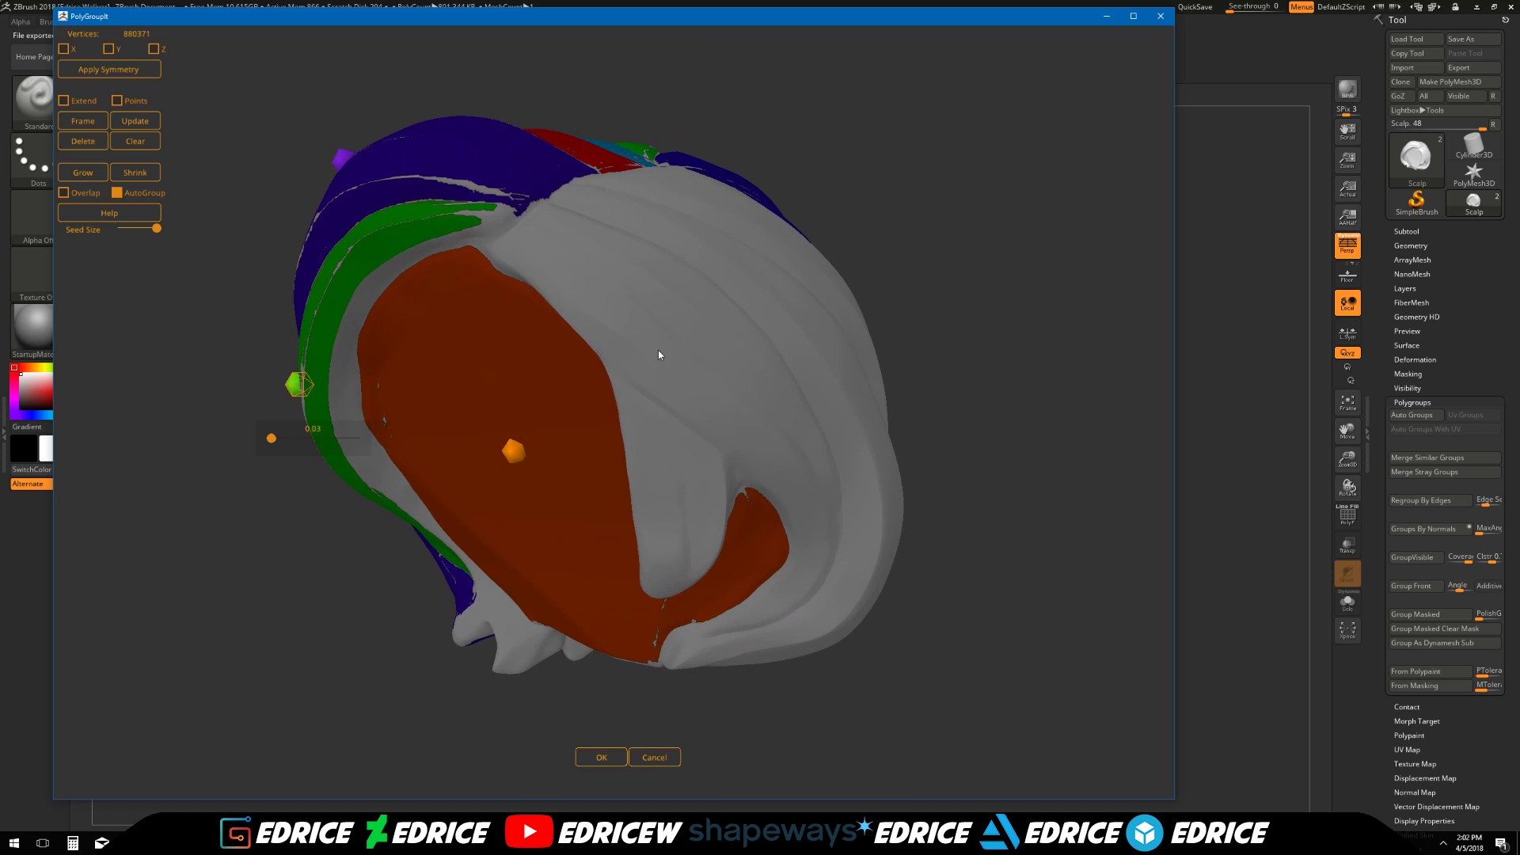
{"action": "left_click", "coordinate": [713, 349]}
{"action": "left_click_drag", "start_coordinate": [1029, 424], "coordinate": [853, 473]}
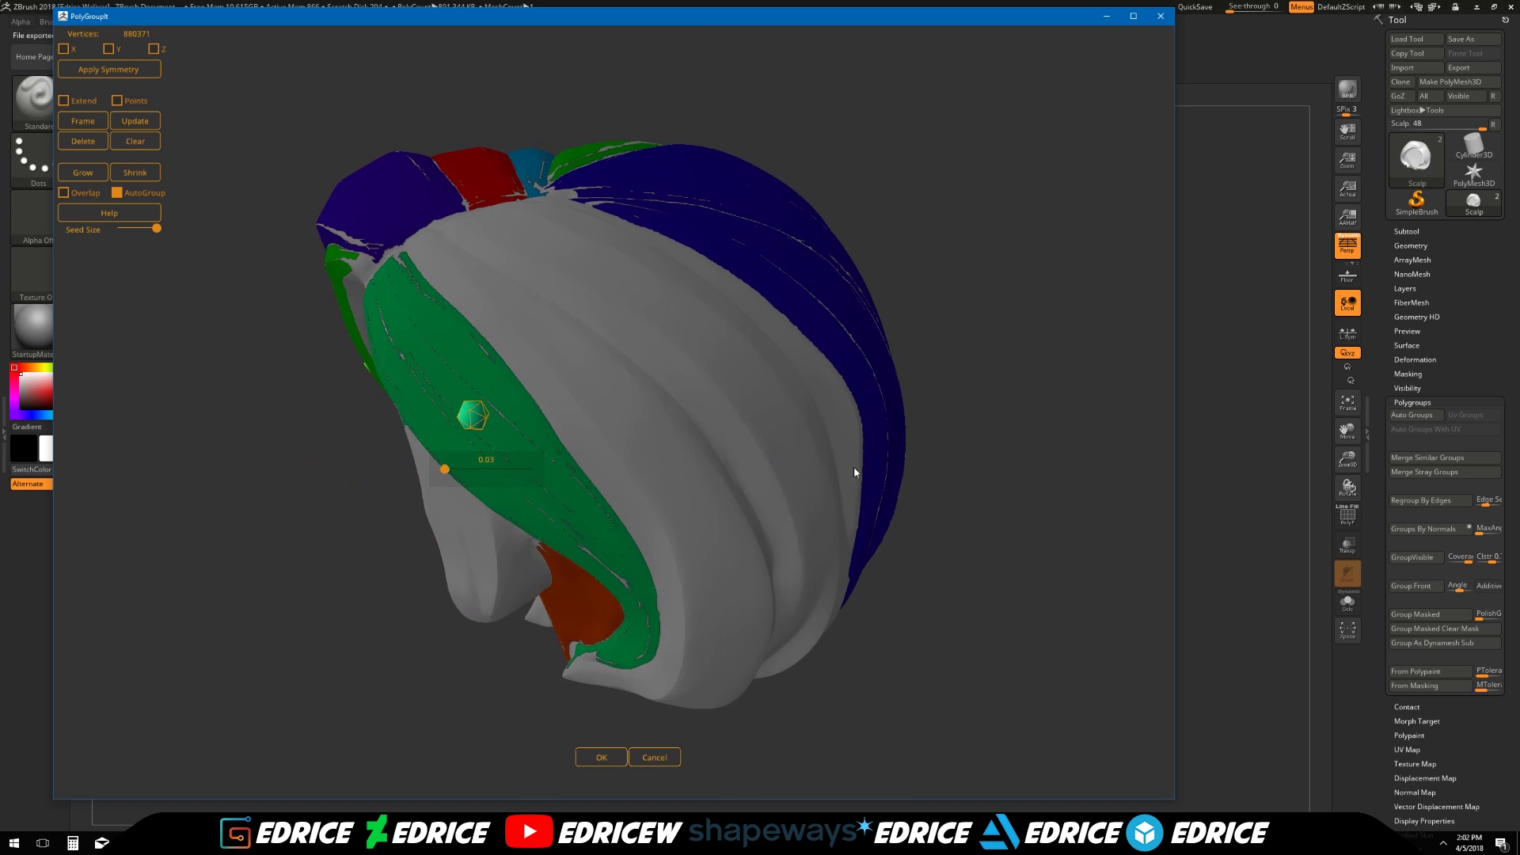
{"action": "left_click", "coordinate": [621, 443]}
{"action": "left_click", "coordinate": [774, 401]}
{"action": "left_click_drag", "start_coordinate": [984, 451], "coordinate": [1011, 401]}
{"action": "left_click", "coordinate": [626, 457]}
Grow the green front rim strand's group by four steps with Overlap enabled
{"action": "left_click_drag", "start_coordinate": [960, 620], "coordinate": [611, 377]}
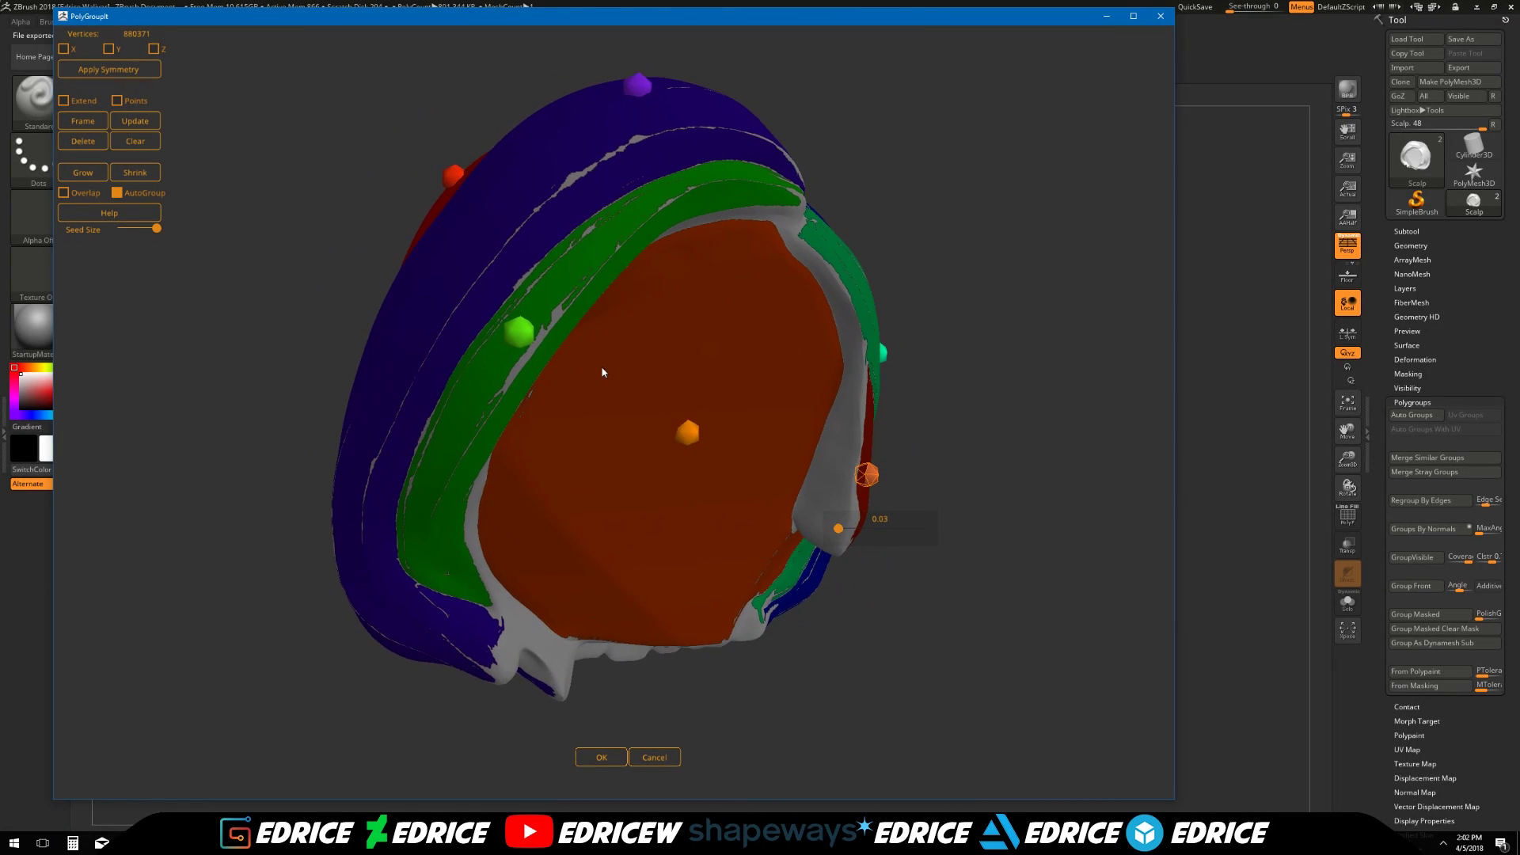
{"action": "mouse_move", "coordinate": [526, 343]}
{"action": "left_click_drag", "start_coordinate": [923, 311], "coordinate": [839, 233]}
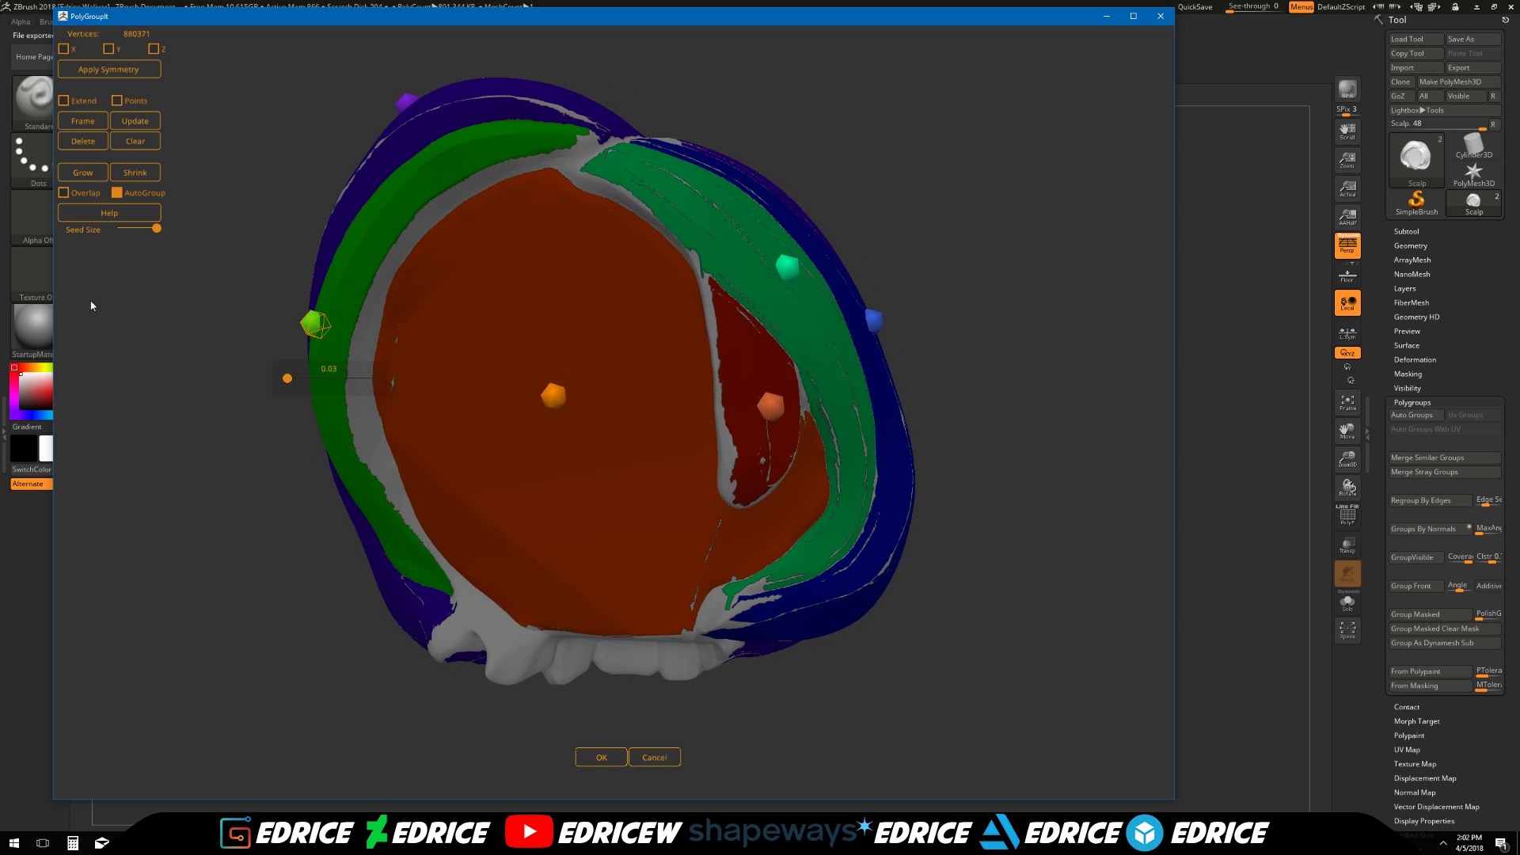
{"action": "left_click_drag", "start_coordinate": [88, 275], "coordinate": [306, 430]}
{"action": "left_click_drag", "start_coordinate": [407, 291], "coordinate": [369, 356]}
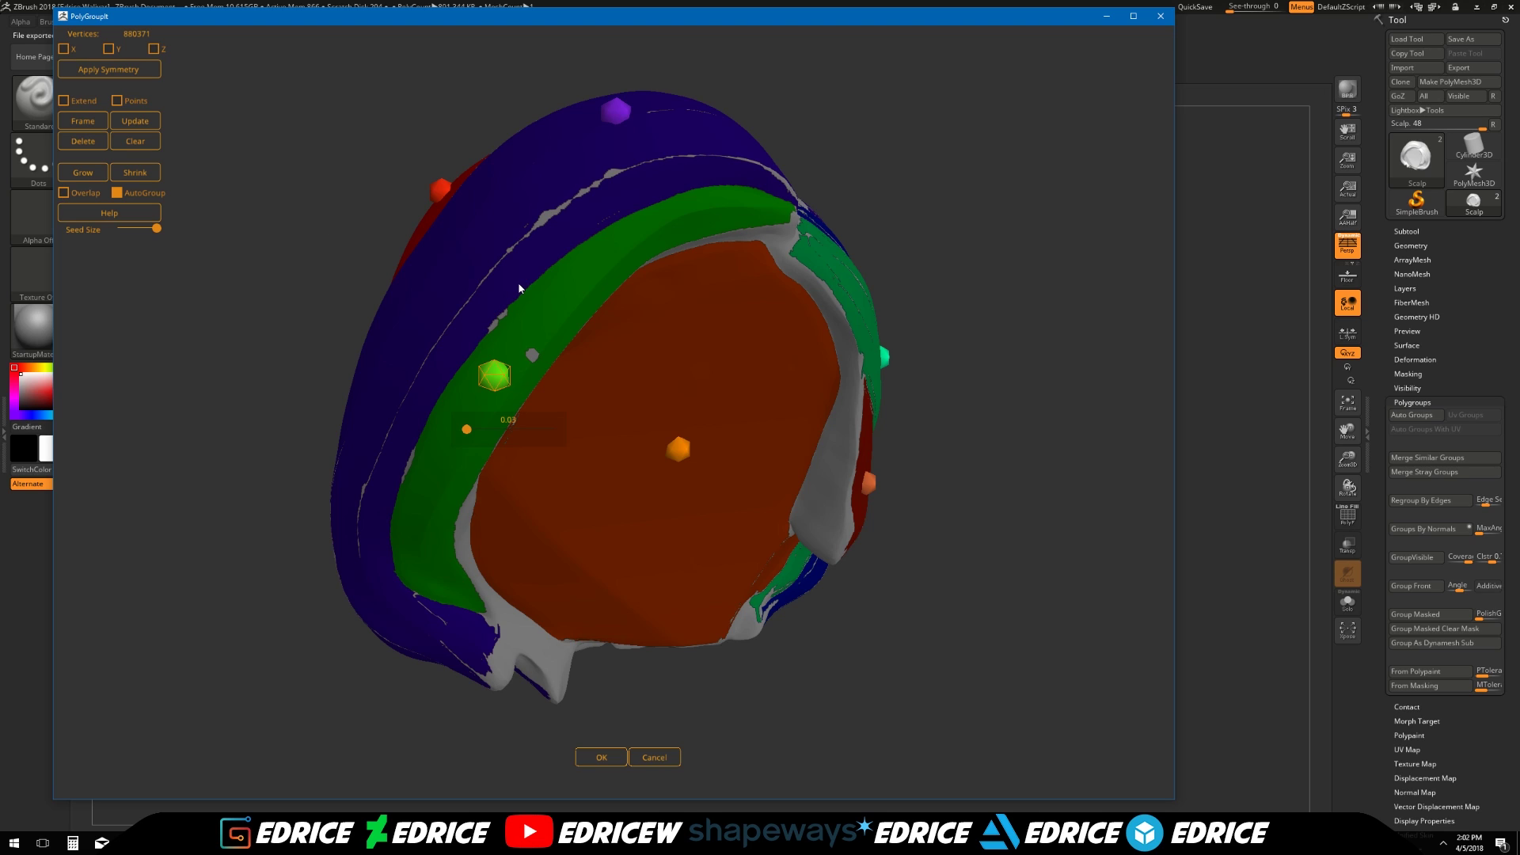
{"action": "left_click", "coordinate": [63, 193]}
{"action": "left_click", "coordinate": [83, 173]}
{"action": "left_click", "coordinate": [83, 173]}
{"action": "left_click", "coordinate": [83, 173]}
{"action": "left_click", "coordinate": [83, 173]}
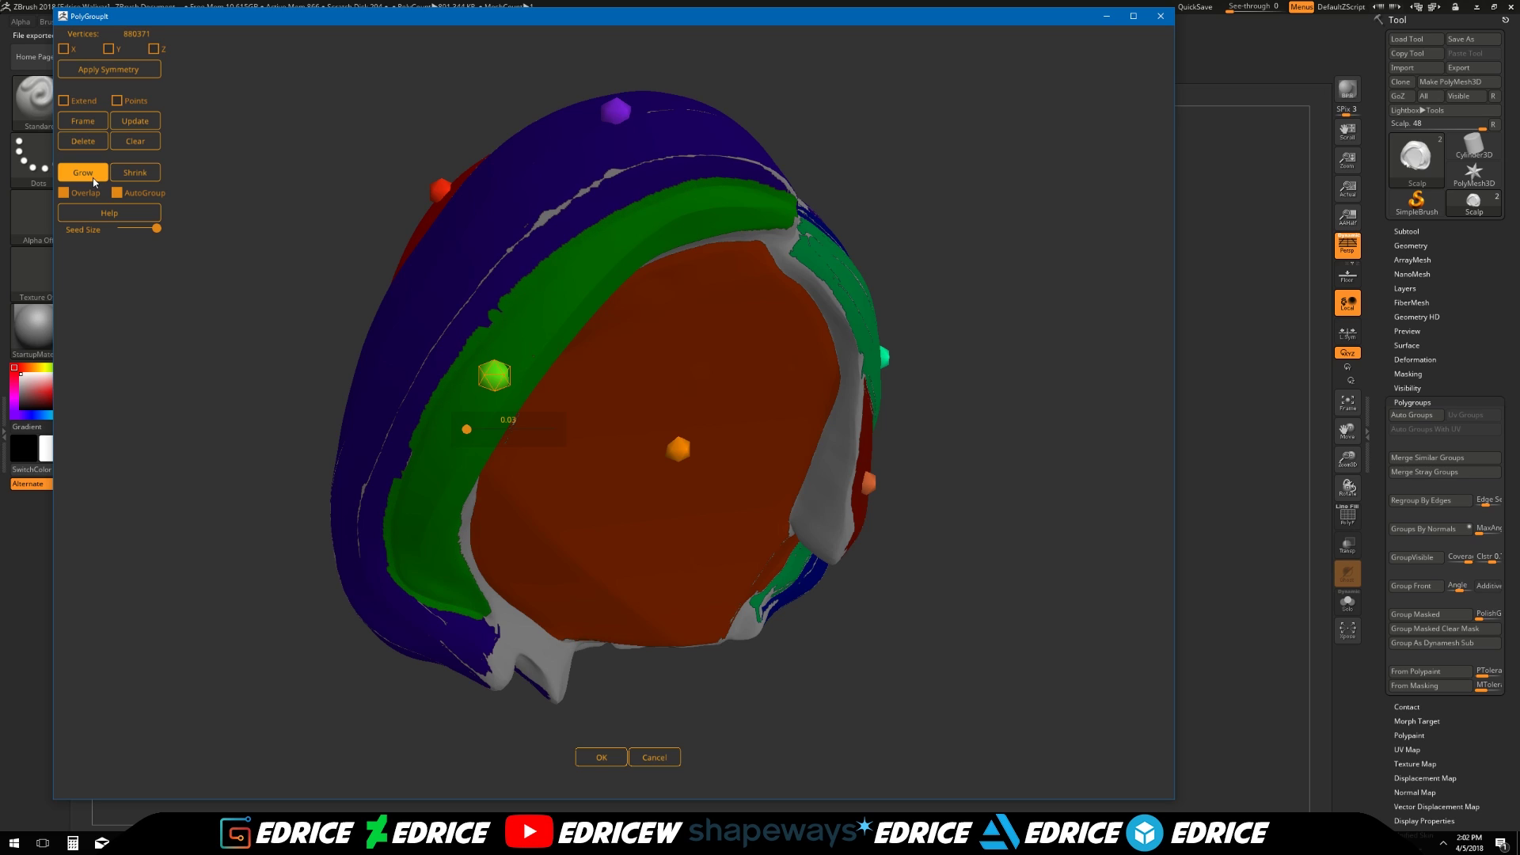
Disable Overlap and shrink the green front rim strand's group by several steps
{"action": "left_click", "coordinate": [63, 192]}
{"action": "left_click", "coordinate": [147, 175]}
{"action": "left_click", "coordinate": [148, 179]}
{"action": "left_click", "coordinate": [149, 179]}
{"action": "left_click", "coordinate": [149, 179]}
{"action": "left_click", "coordinate": [149, 179]}
{"action": "left_click", "coordinate": [150, 178]}
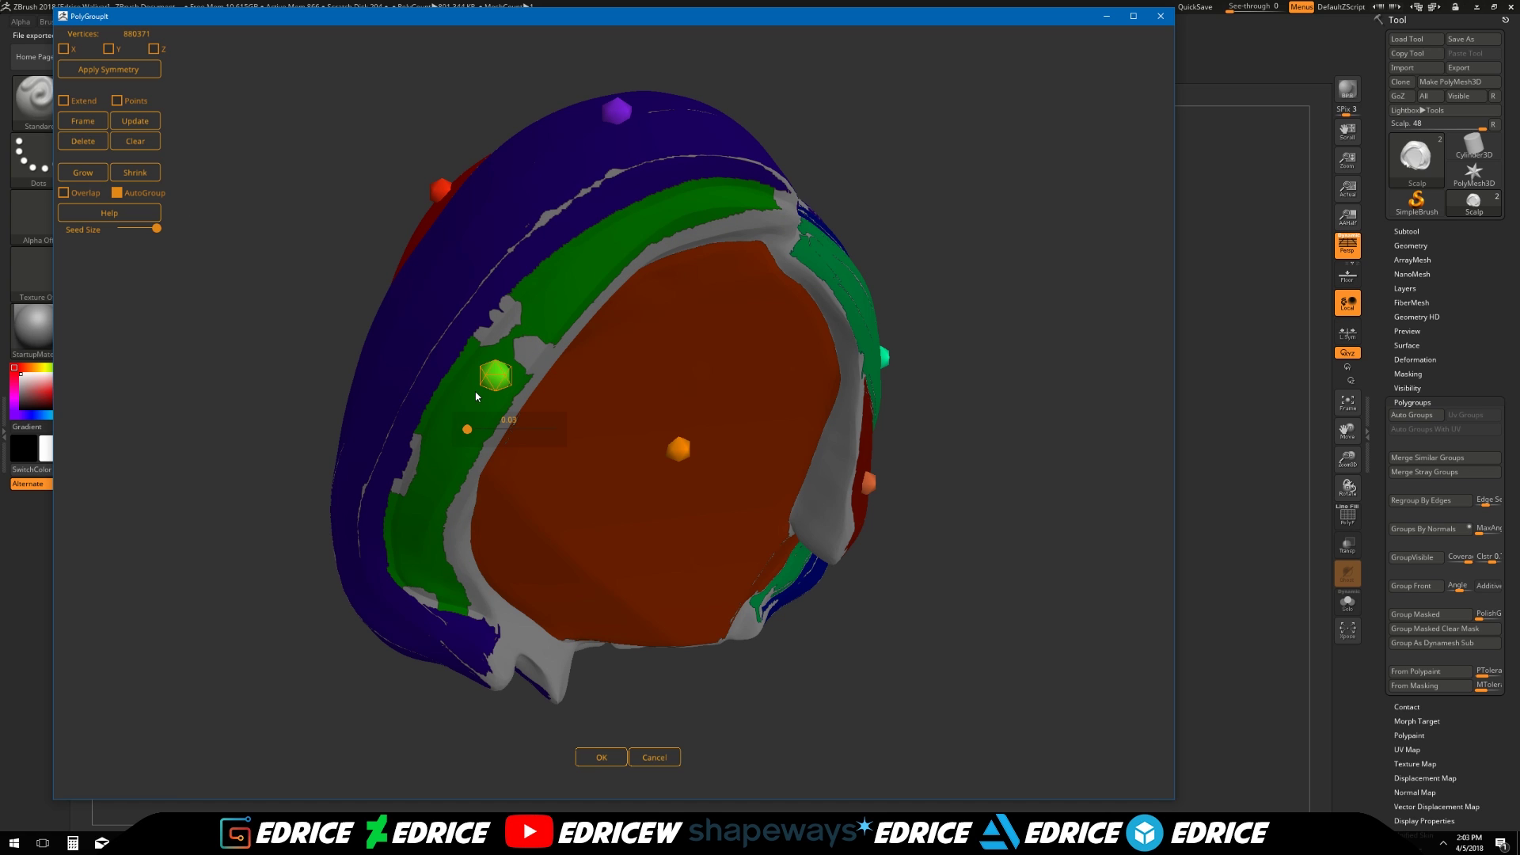
Switch the front rim strand's seed from green to the teal polygroup colour
{"action": "left_click", "coordinate": [496, 375]}
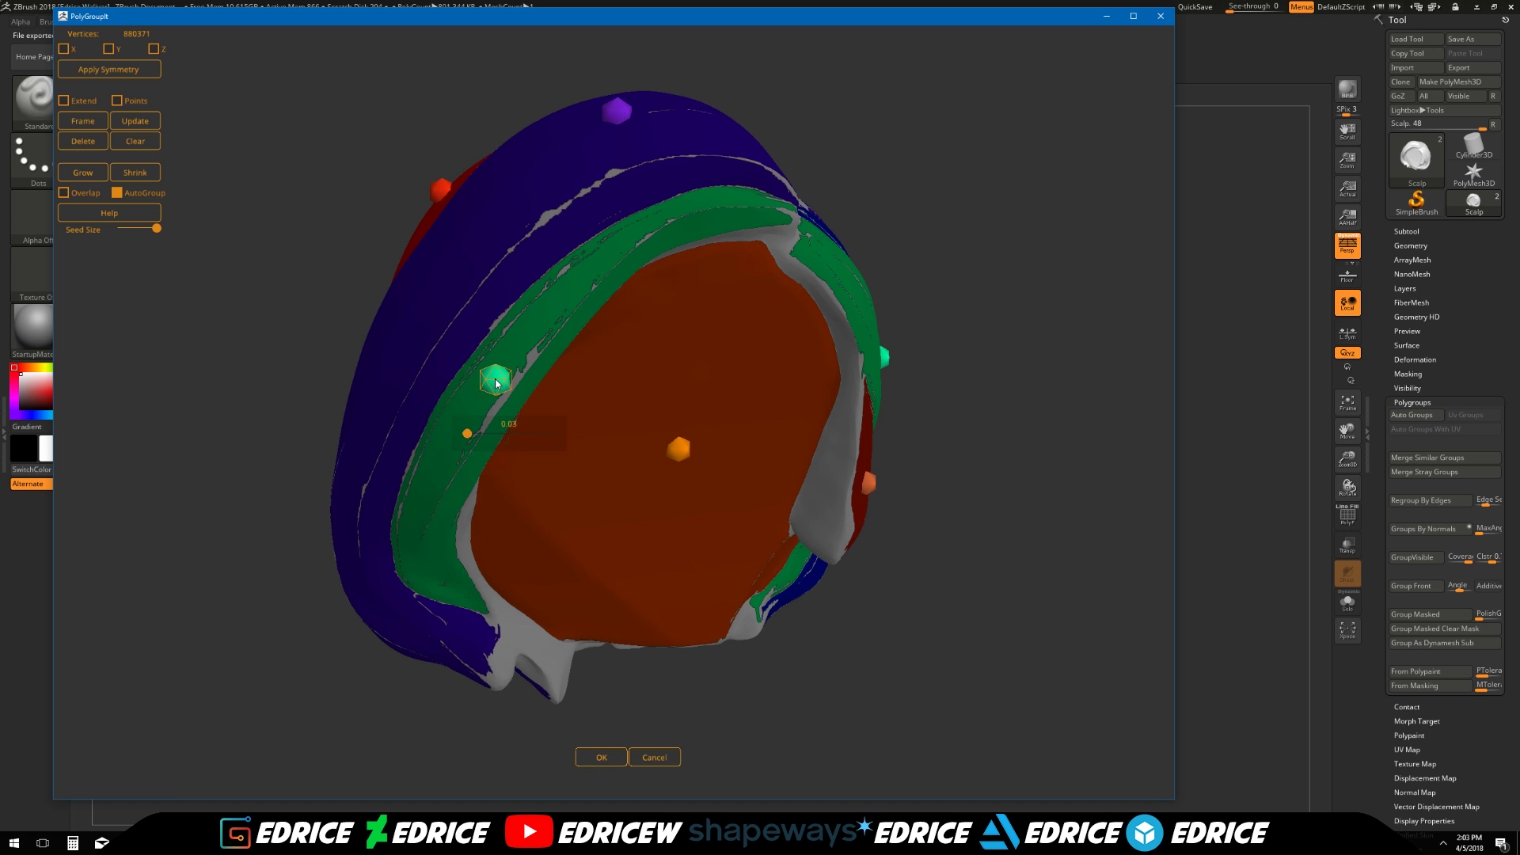
{"action": "left_click_drag", "start_coordinate": [1099, 457], "coordinate": [203, 455]}
{"action": "left_click_drag", "start_coordinate": [973, 520], "coordinate": [999, 478]}
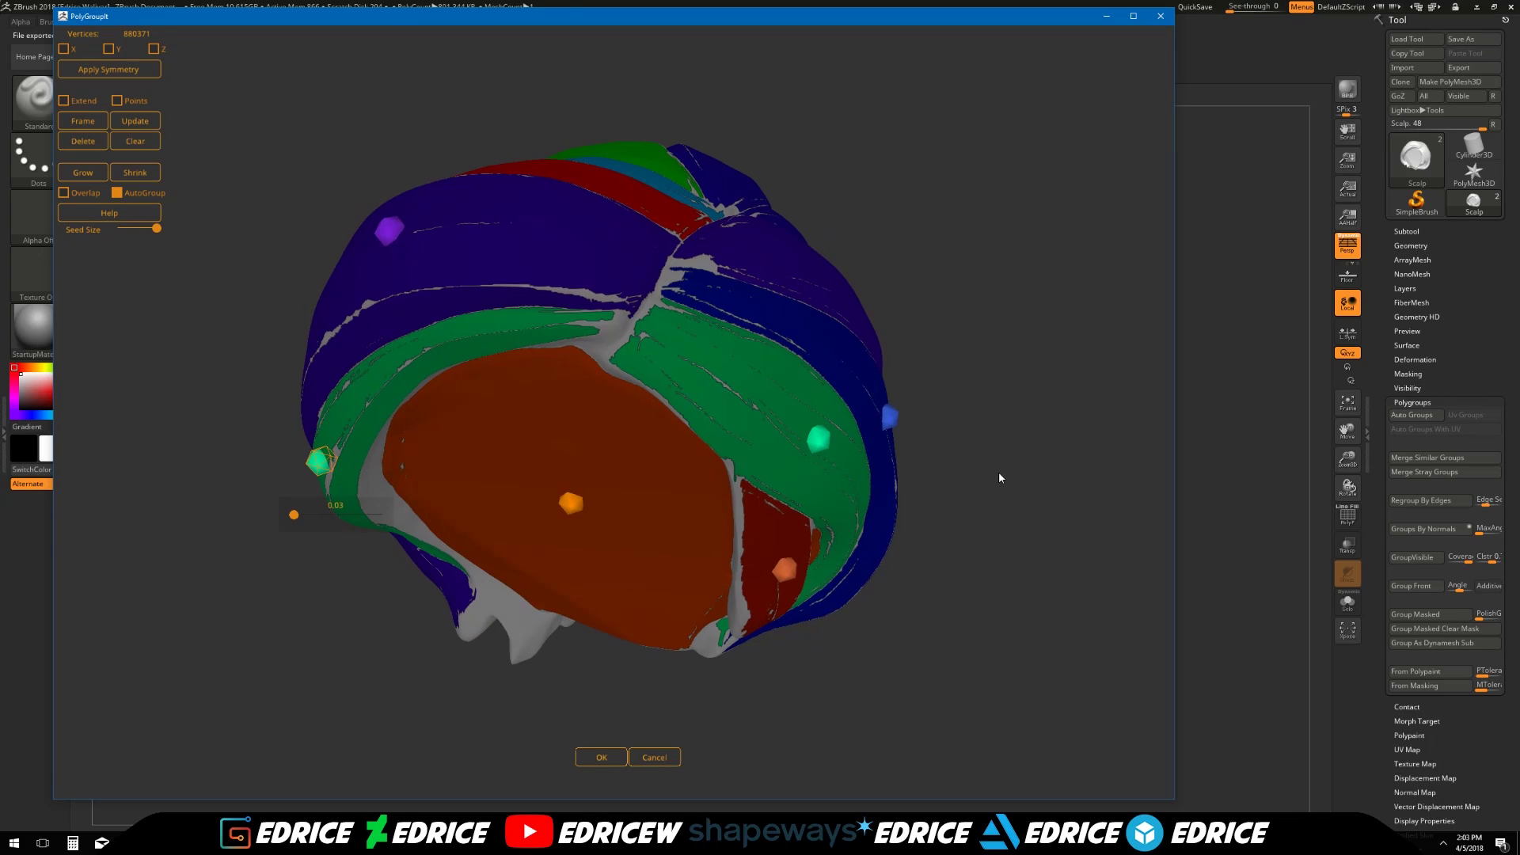
Enable Extend to fill the ungrouped gaps between strands, and accept the PolyGroupIt result
{"action": "left_click", "coordinate": [64, 101]}
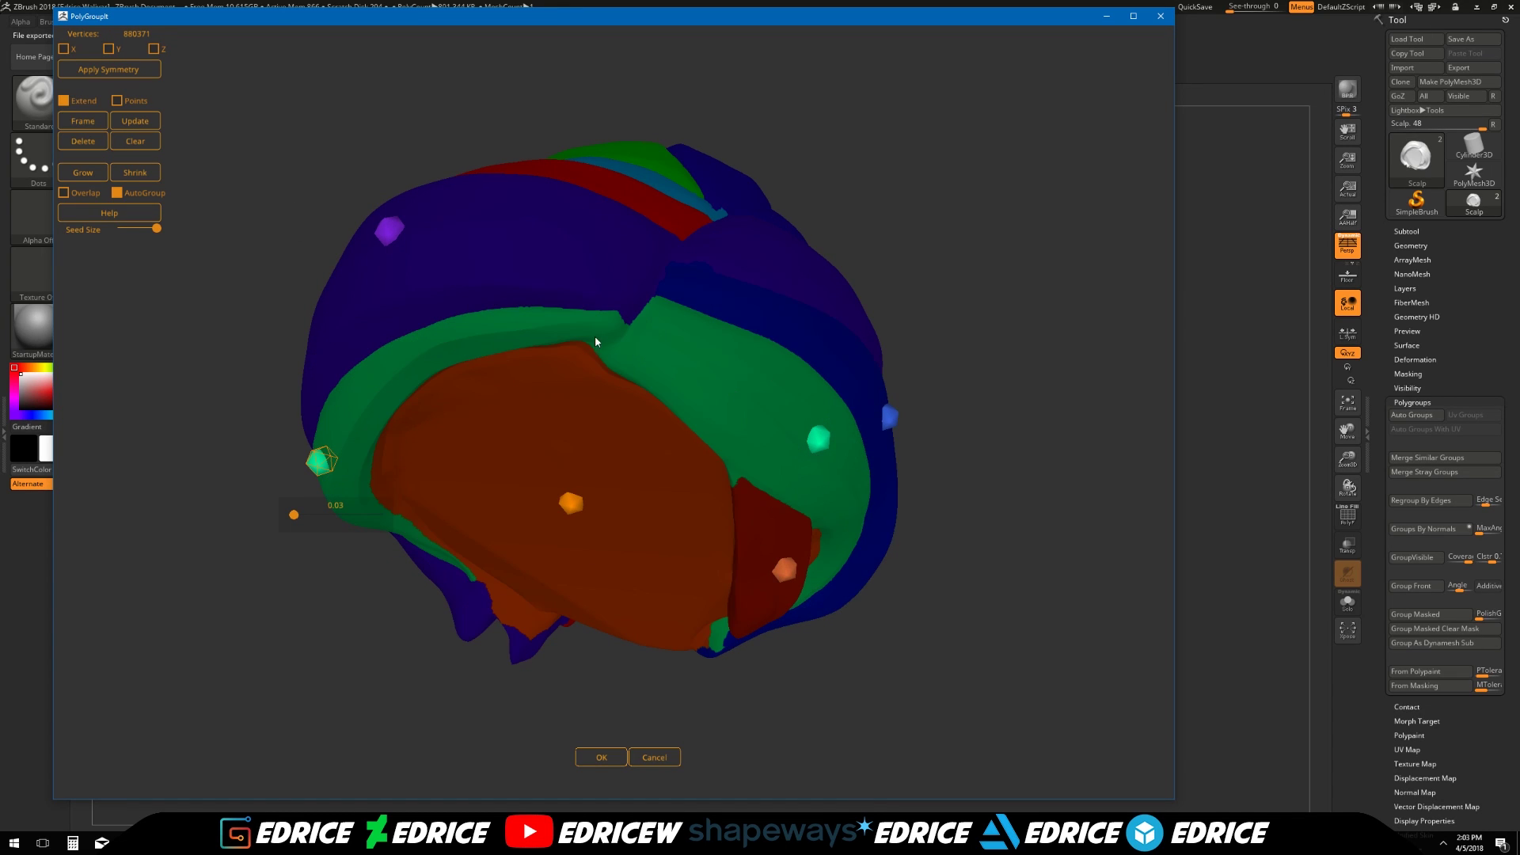
{"action": "left_click_drag", "start_coordinate": [1018, 496], "coordinate": [1042, 371]}
{"action": "left_click_drag", "start_coordinate": [963, 385], "coordinate": [929, 652]}
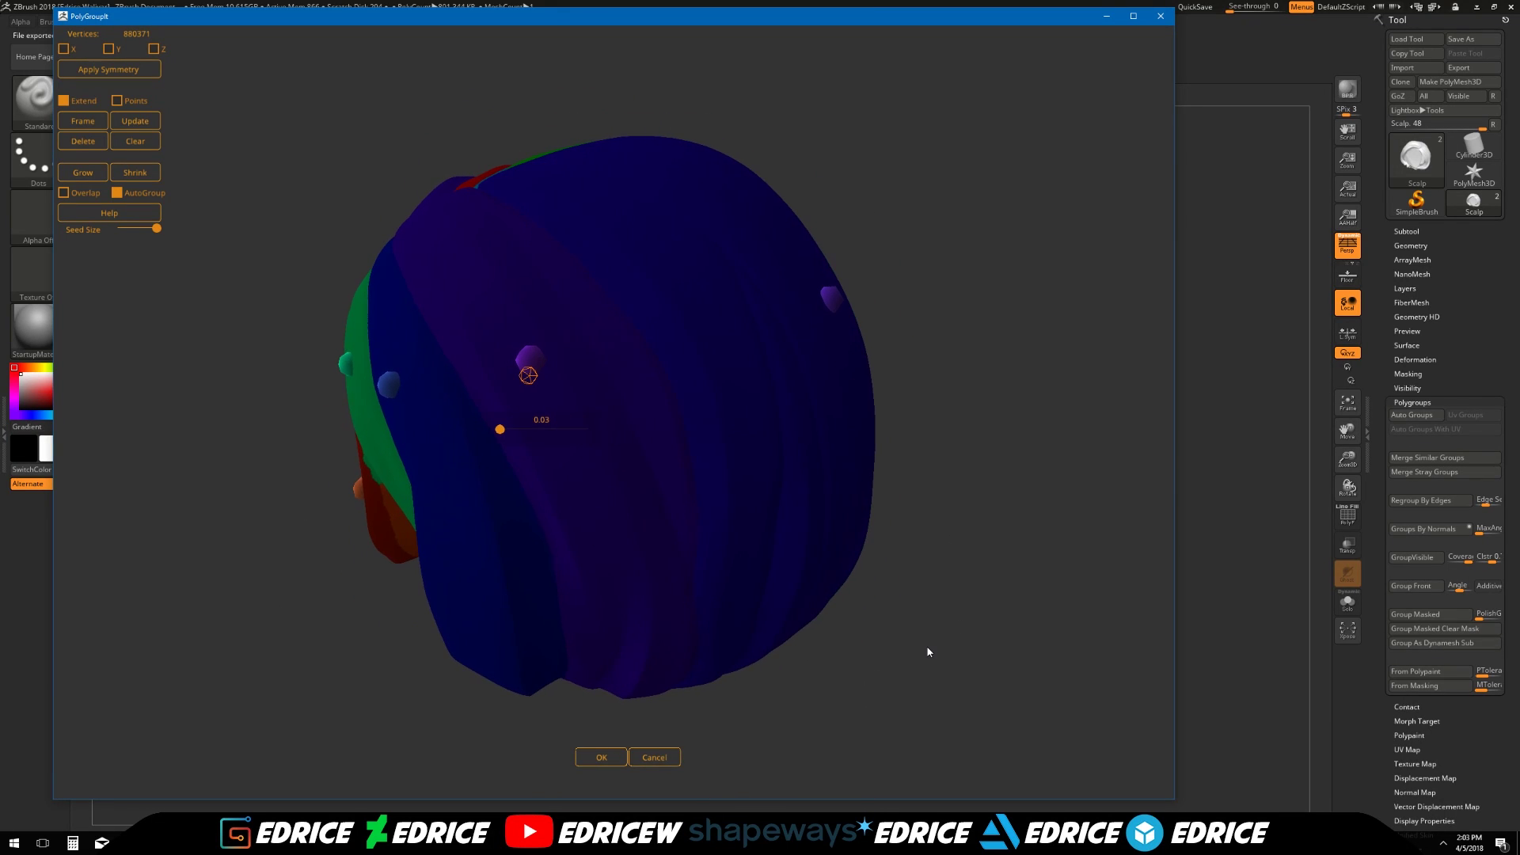
{"action": "left_click_drag", "start_coordinate": [896, 578], "coordinate": [1022, 657]}
{"action": "left_click", "coordinate": [604, 757]}
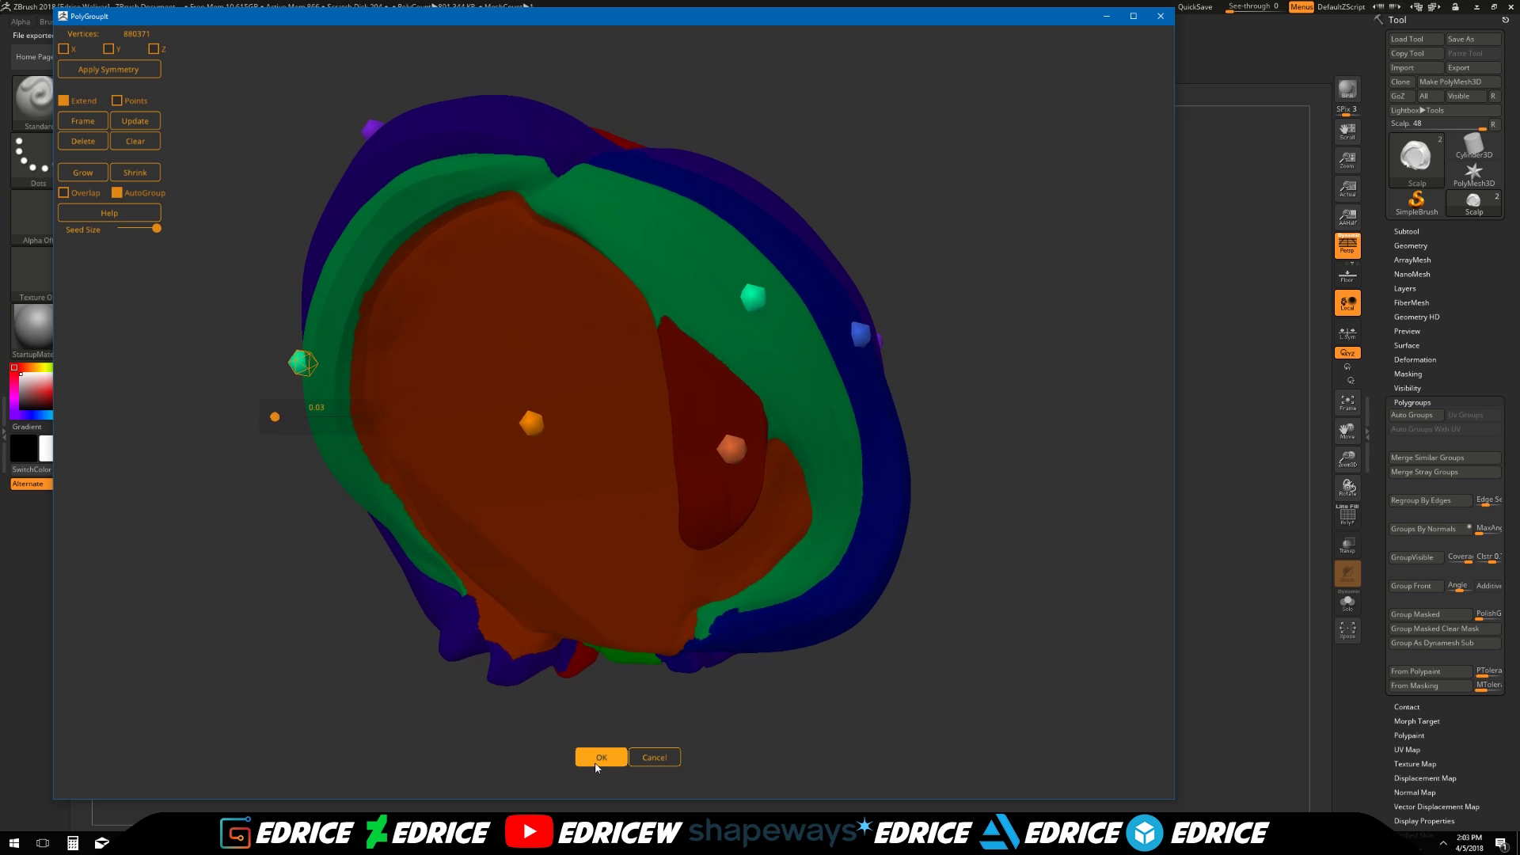
Show the polyframe colours and check the new grouping by hiding the purple side strand and other polygroups
{"action": "mouse_move", "coordinate": [1349, 437]}
{"action": "left_mouse_down"}
{"action": "mouse_move", "coordinate": [1296, 462]}
{"action": "mouse_move", "coordinate": [1339, 490]}
{"action": "mouse_move", "coordinate": [1068, 498]}
{"action": "mouse_move", "coordinate": [1124, 531]}
{"action": "mouse_move", "coordinate": [1298, 507]}
{"action": "left_mouse_up"}
{"action": "left_click", "coordinate": [1350, 522]}
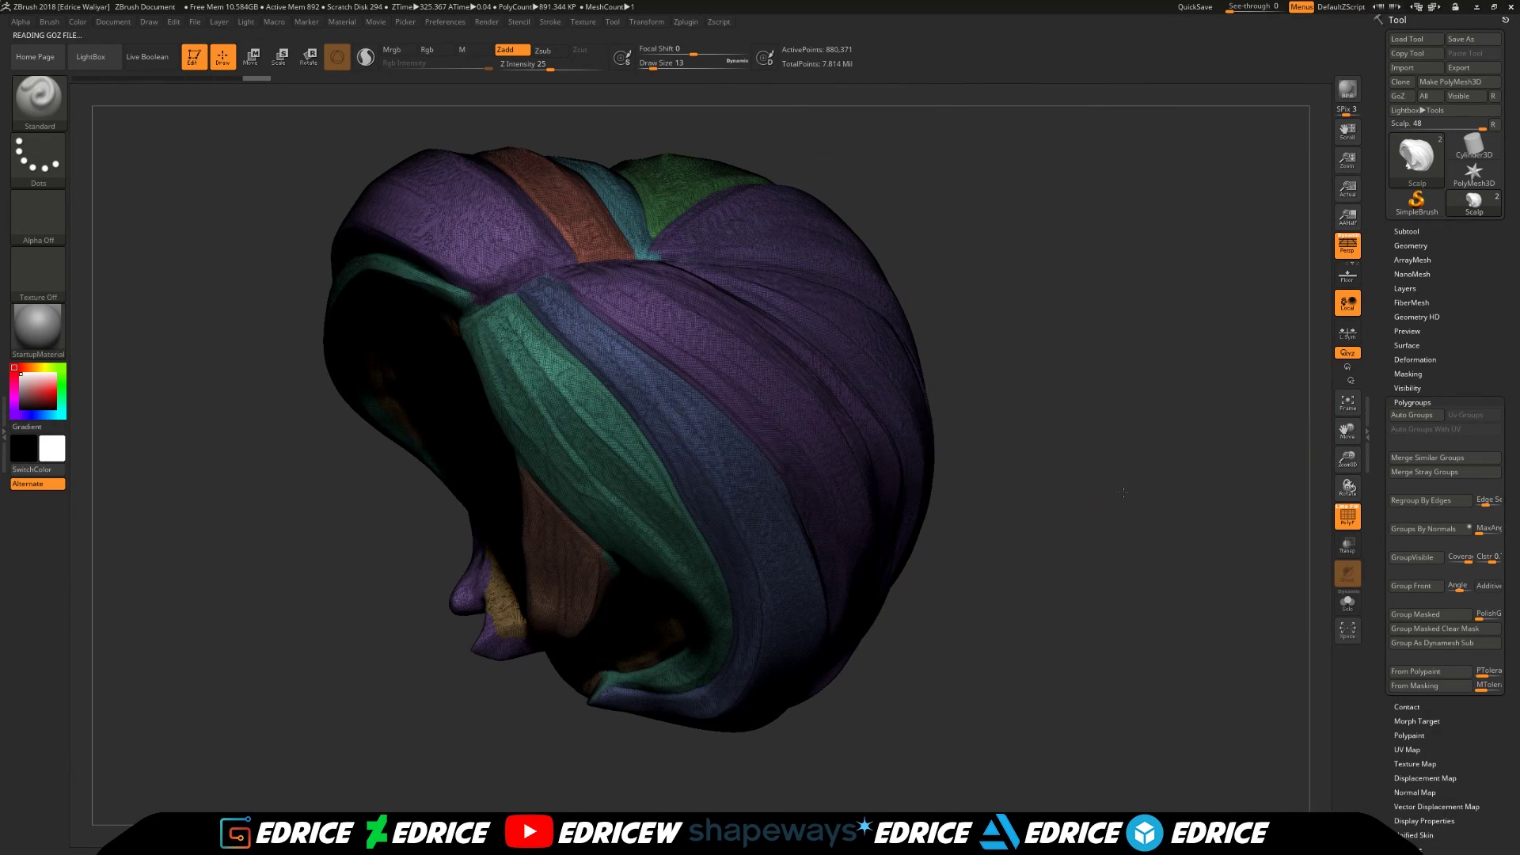
{"action": "left_click", "coordinate": [803, 409], "text": "ctrl+shift"}
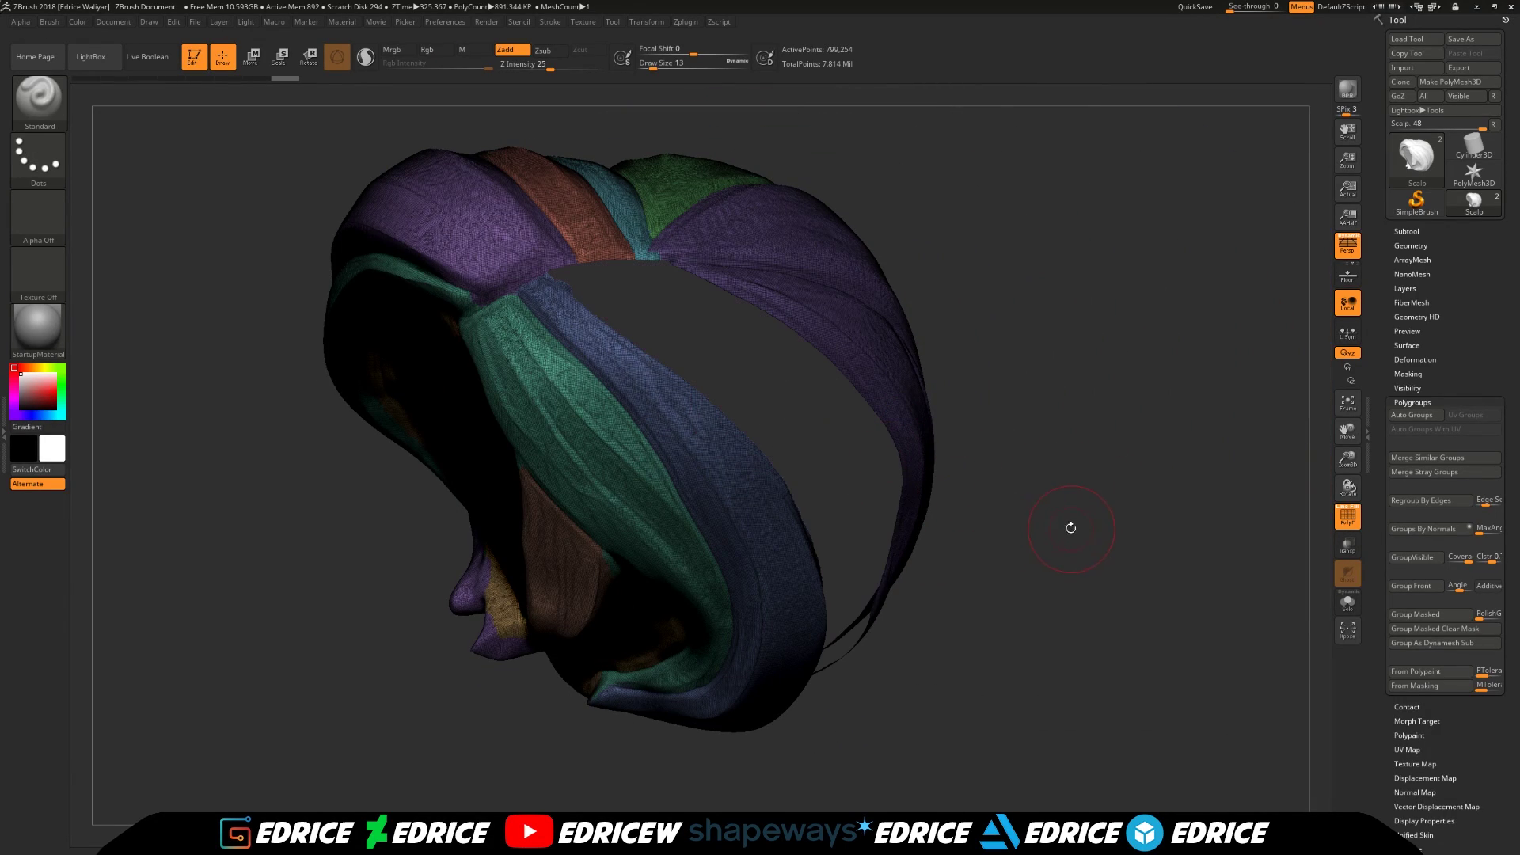
{"action": "left_click_drag", "start_coordinate": [1072, 529], "coordinate": [962, 510]}
{"action": "left_click", "coordinate": [980, 404], "text": "ctrl+shift"}
{"action": "left_click_drag", "start_coordinate": [348, 538], "coordinate": [466, 547]}
{"action": "left_click", "coordinate": [464, 552], "text": "ctrl+shift"}
Isolate the blue strand's polygroup to check its shape, and restore the full hair's visibility
{"action": "left_click", "coordinate": [729, 546], "text": "ctrl+shift"}
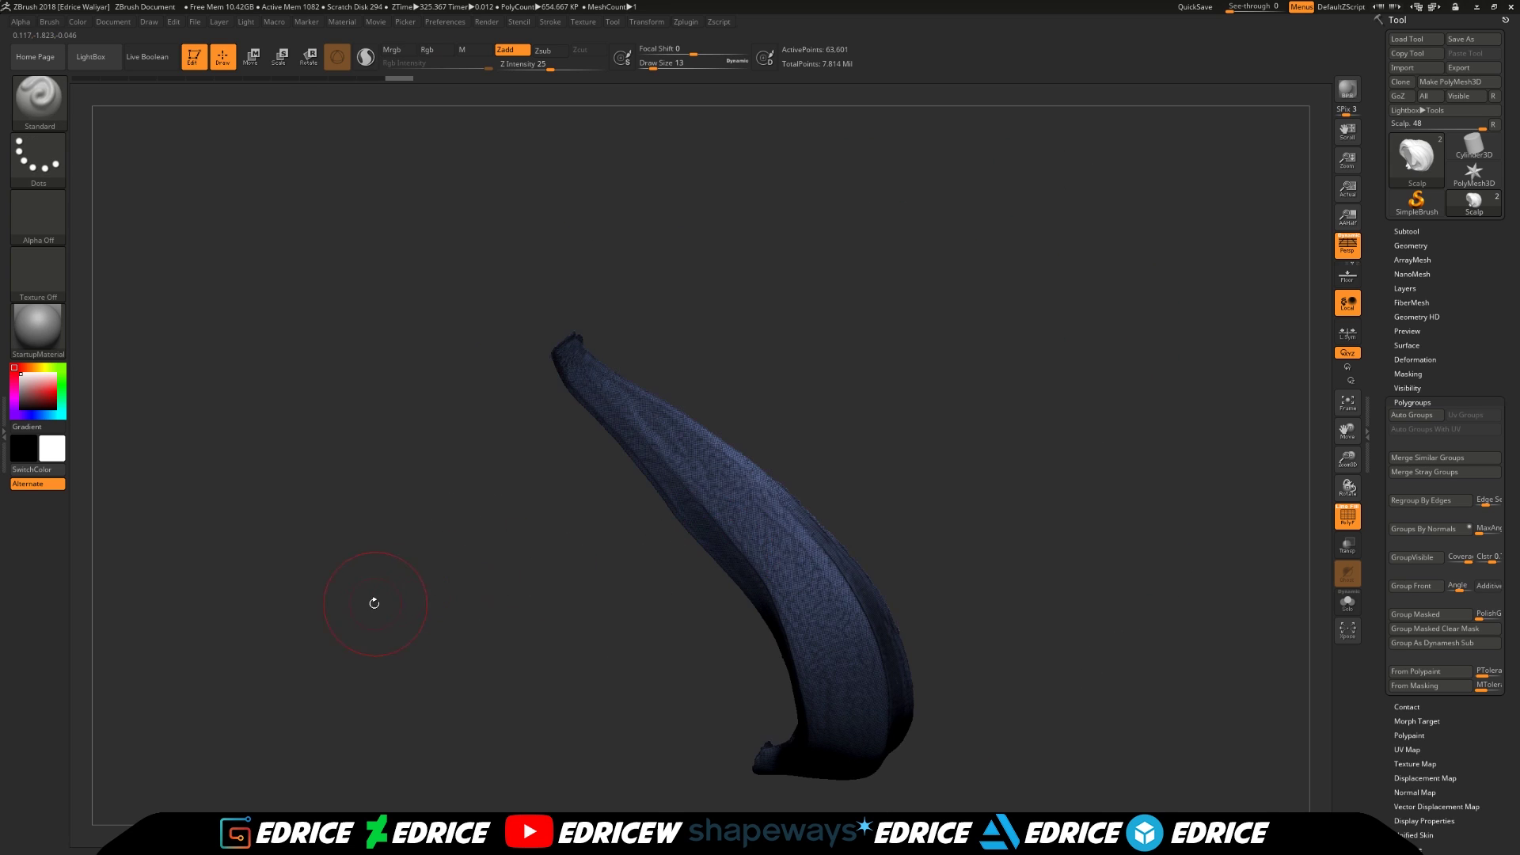
{"action": "left_click_drag", "start_coordinate": [380, 604], "coordinate": [492, 533]}
{"action": "left_click", "coordinate": [1110, 542], "text": "ctrl+shift"}
{"action": "left_click_drag", "start_coordinate": [1111, 542], "coordinate": [1196, 503]}
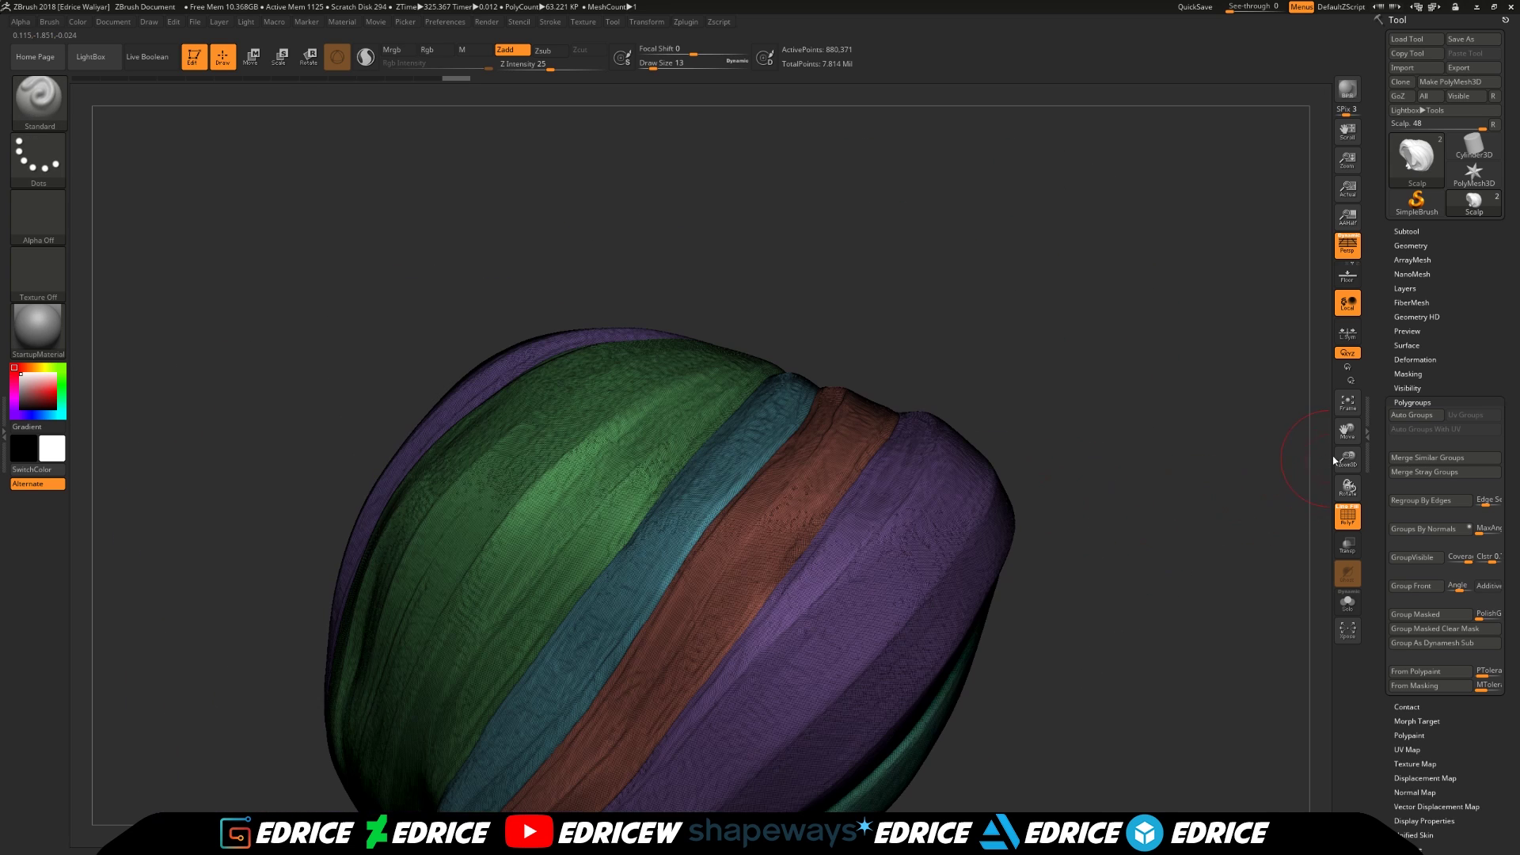
Inspect the coloured polygroups from the back and both sides of the hair, and turn the polyframe display off
{"action": "left_click", "coordinate": [1347, 412]}
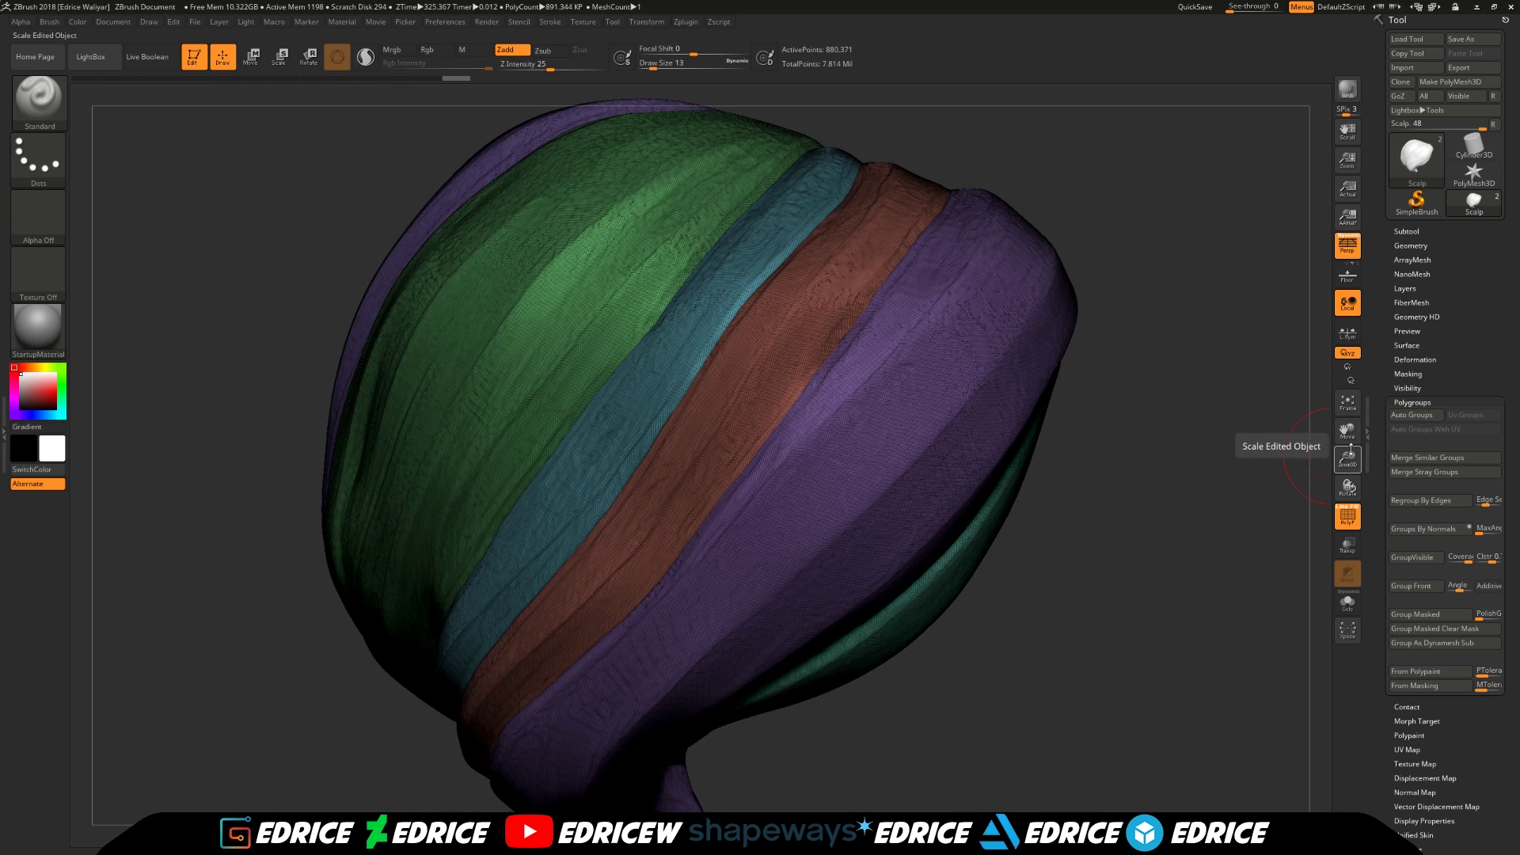
{"action": "left_click_drag", "start_coordinate": [1266, 475], "coordinate": [1239, 497]}
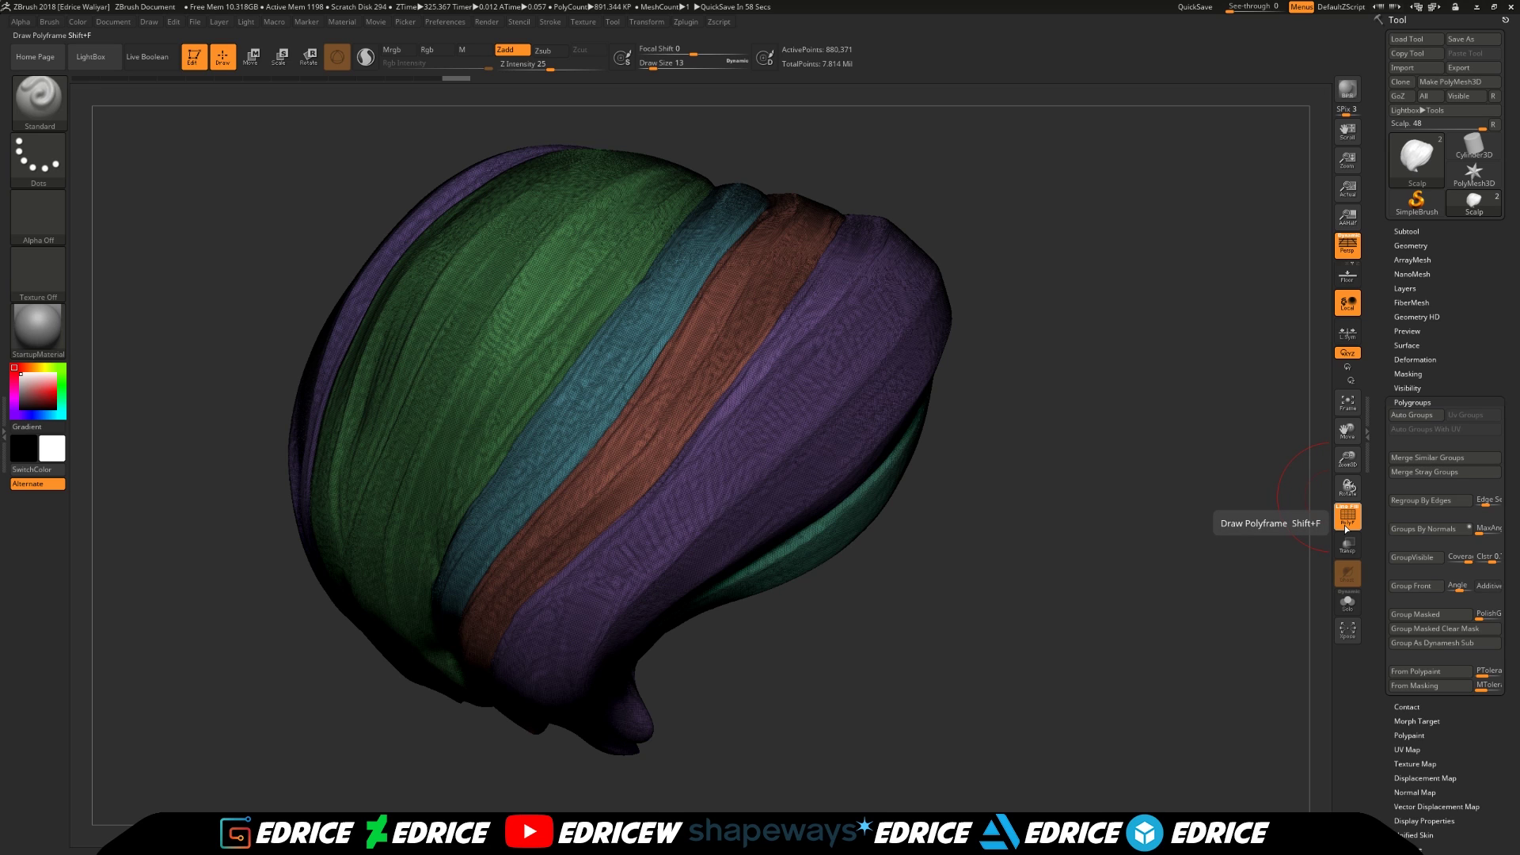
{"action": "left_click_drag", "start_coordinate": [1181, 506], "coordinate": [1103, 499]}
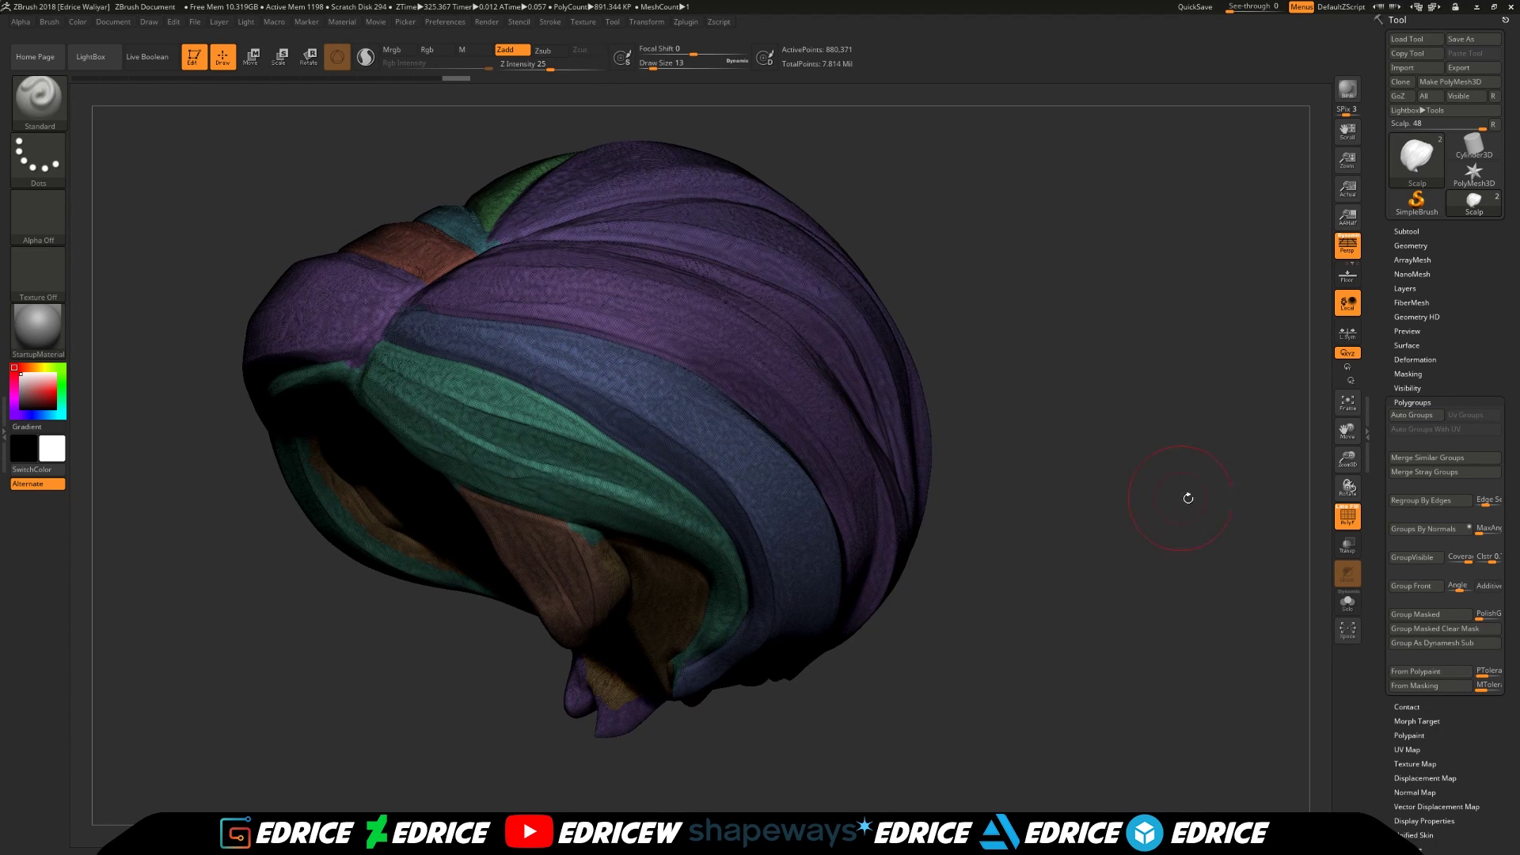
{"action": "left_click_drag", "start_coordinate": [1116, 502], "coordinate": [1153, 556]}
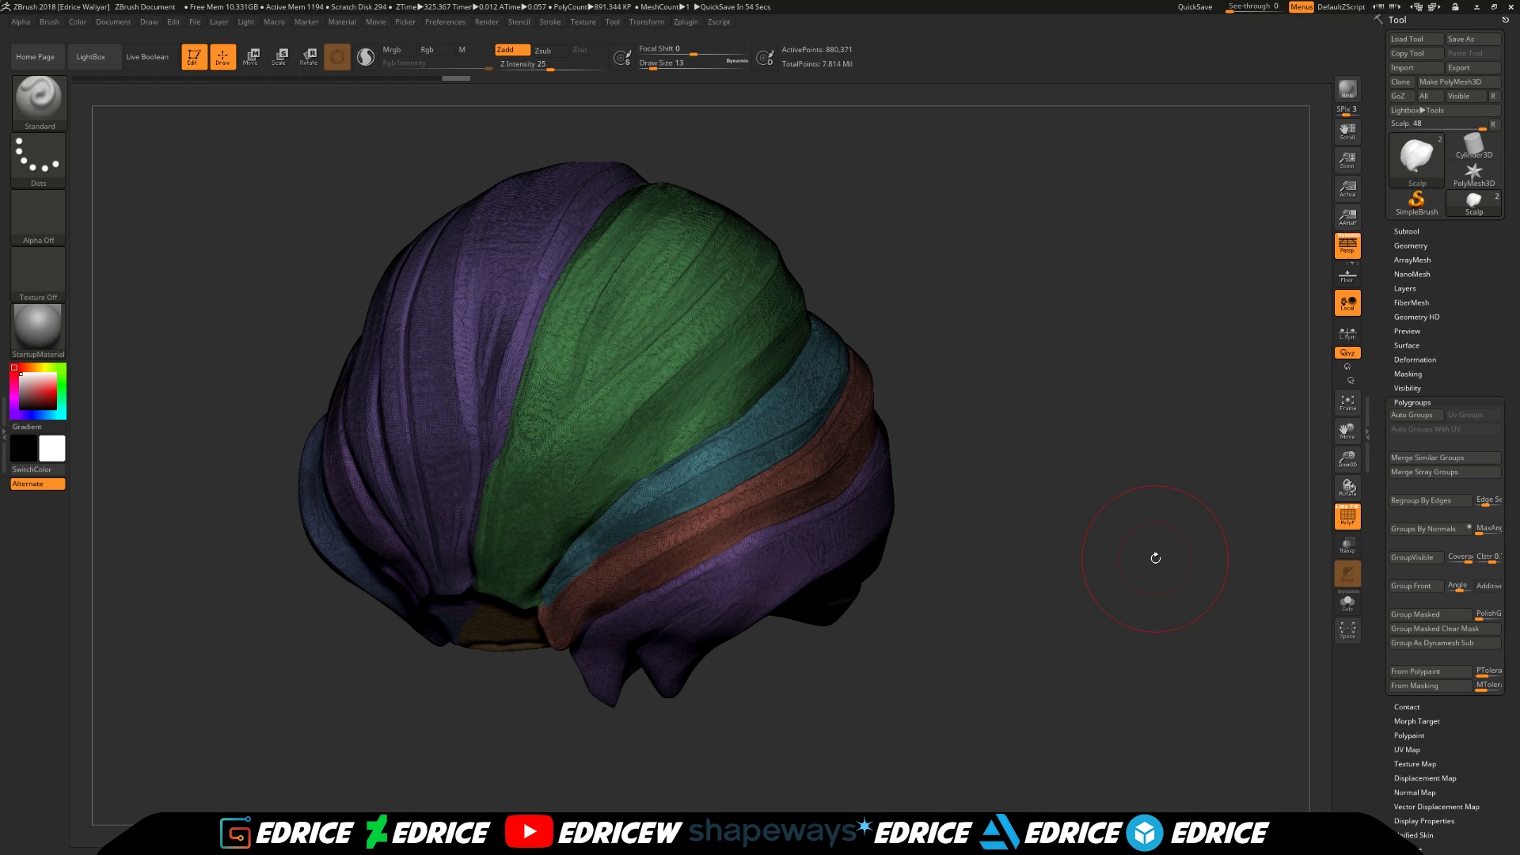
{"action": "left_click", "coordinate": [1347, 516]}
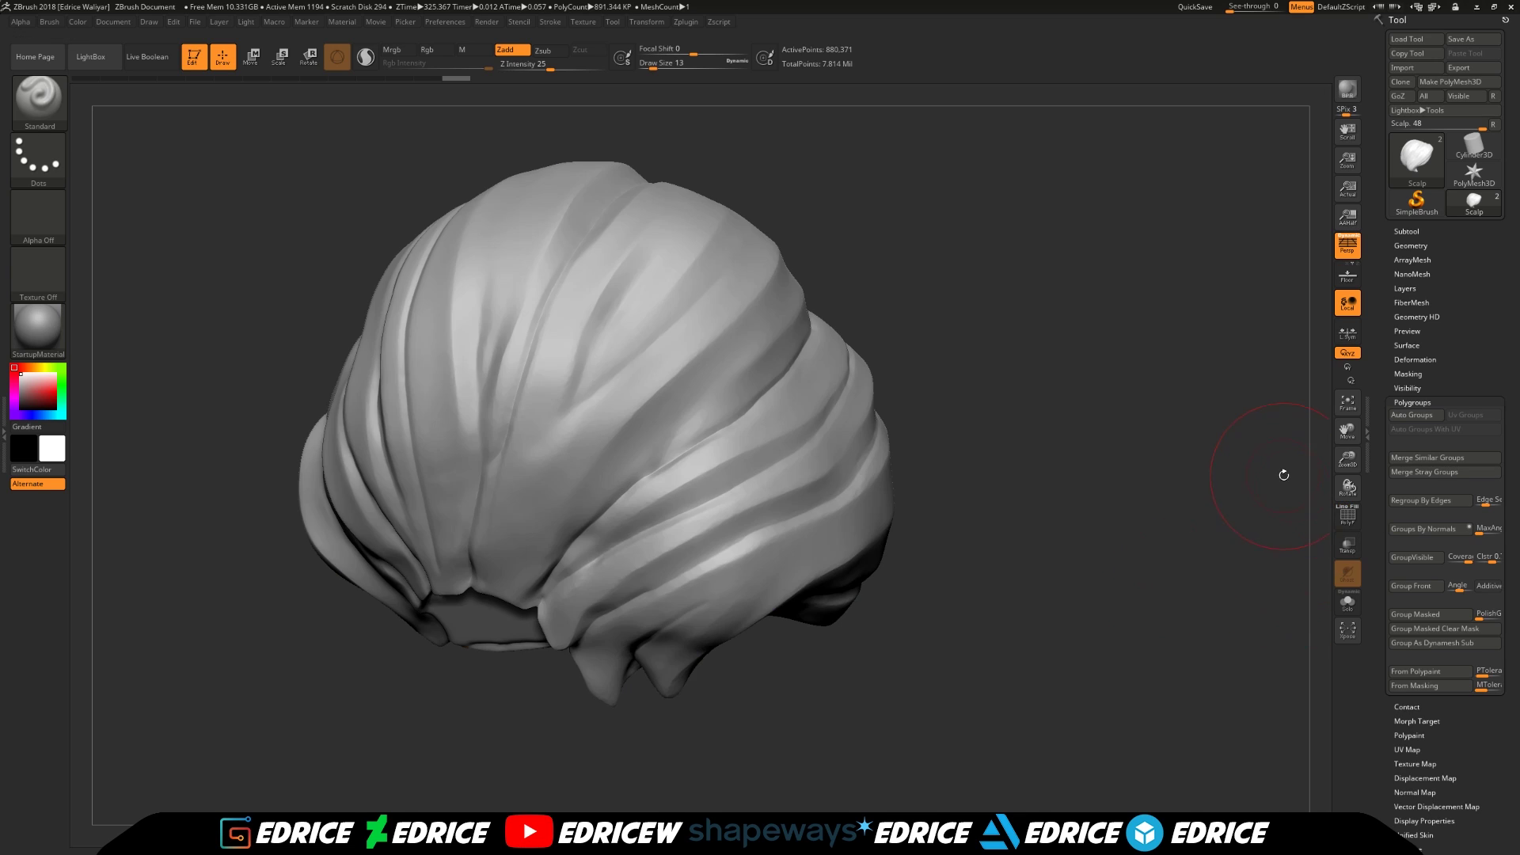
Reopen the hair mesh in the PolyGroupIt plugin
{"action": "left_click_drag", "start_coordinate": [1283, 475], "coordinate": [1242, 483]}
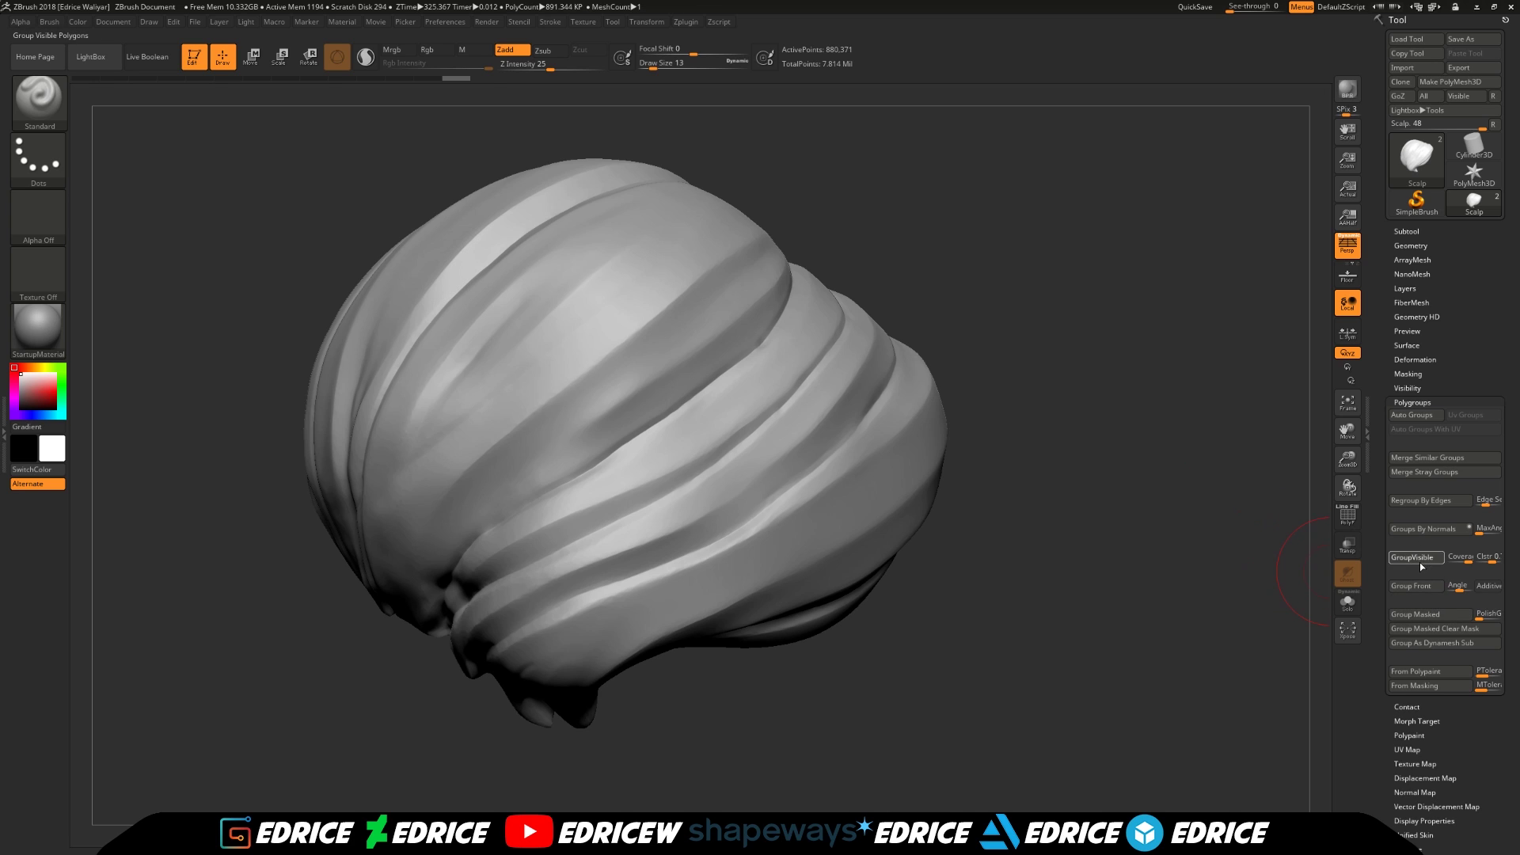
{"action": "left_click", "coordinate": [613, 22]}
{"action": "mouse_move", "coordinate": [683, 25]}
{"action": "left_click", "coordinate": [745, 195]}
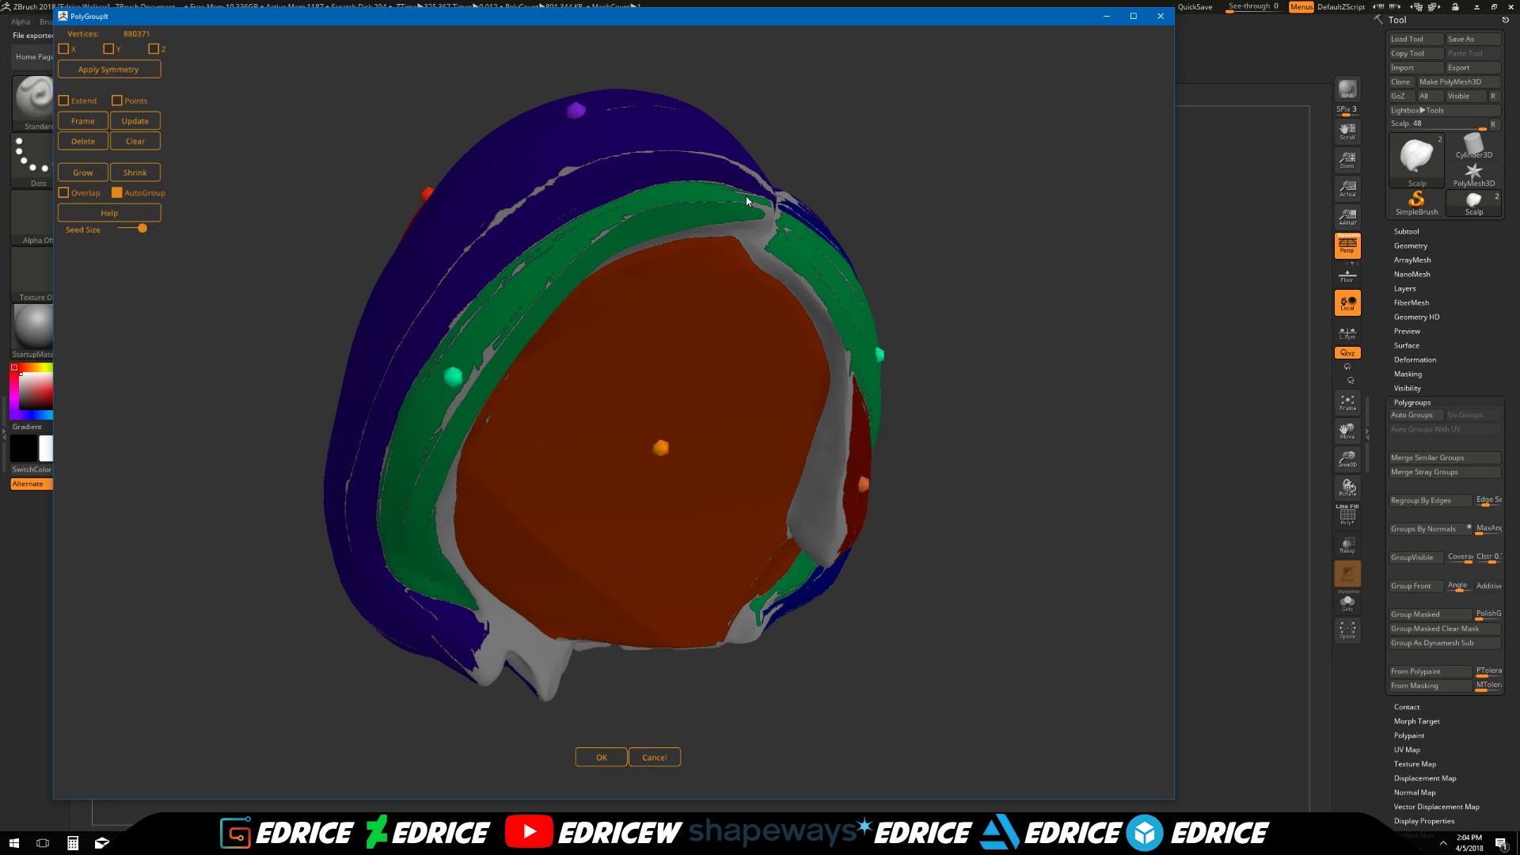
{"action": "left_click_drag", "start_coordinate": [1056, 383], "coordinate": [477, 457]}
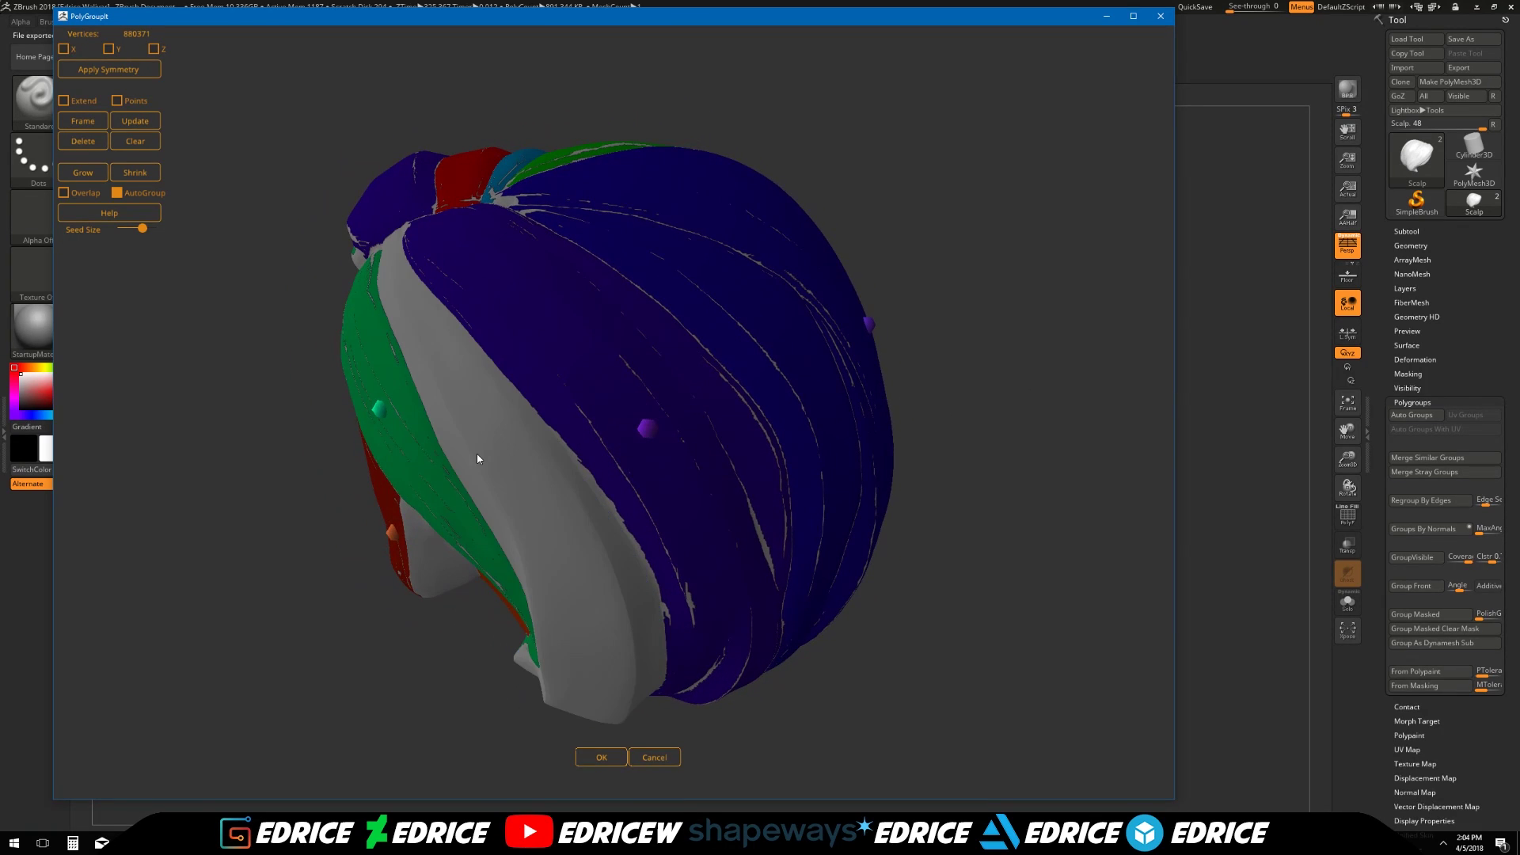
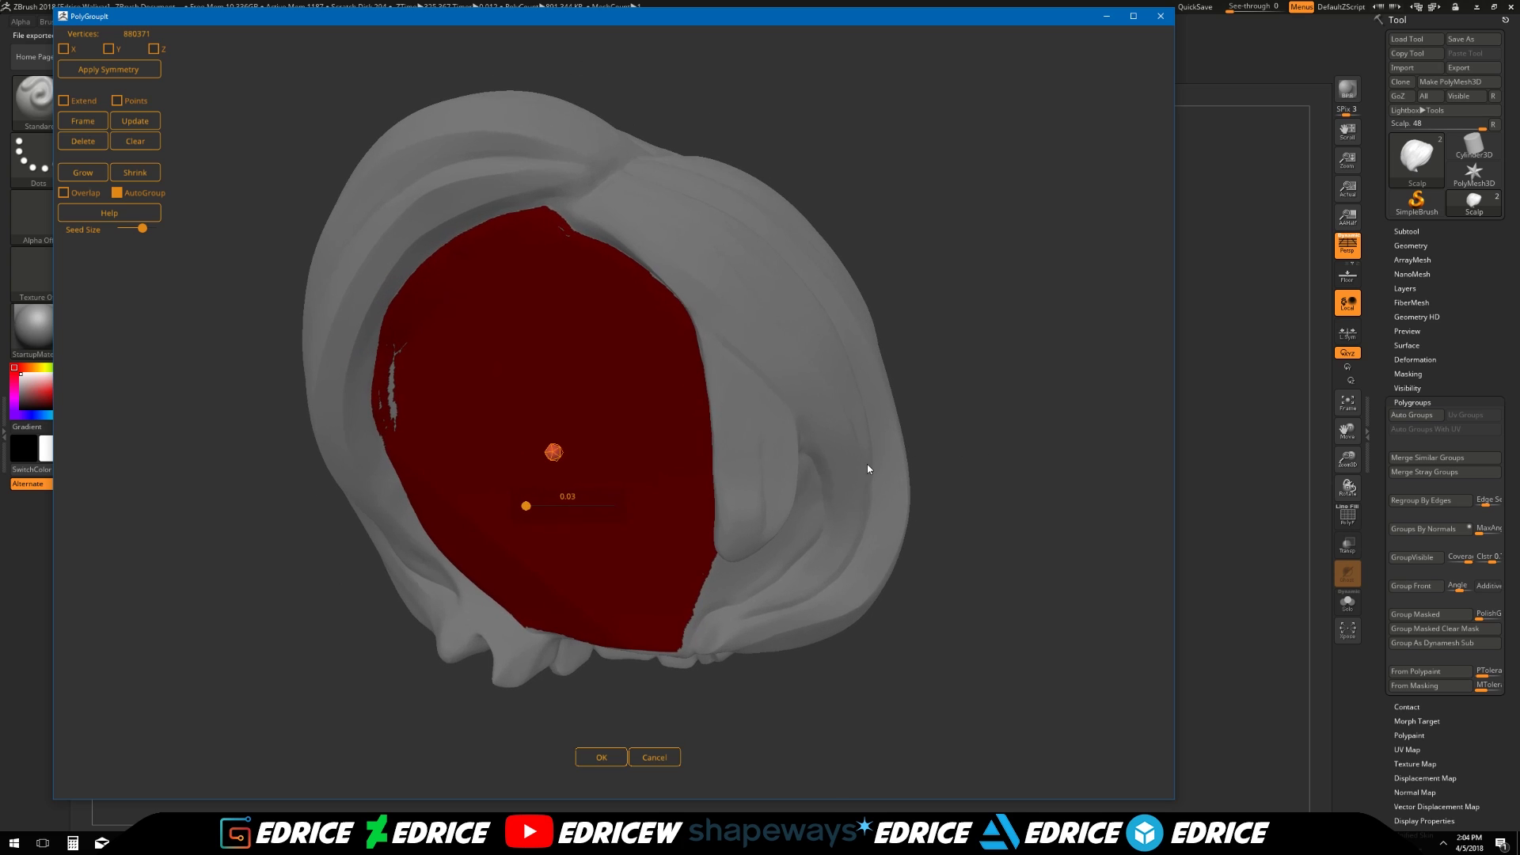
Seed the front strand beside the inner cap, replacing its seed to get a purple group distinct from the red cap
{"action": "left_click_drag", "start_coordinate": [1045, 391], "coordinate": [975, 427]}
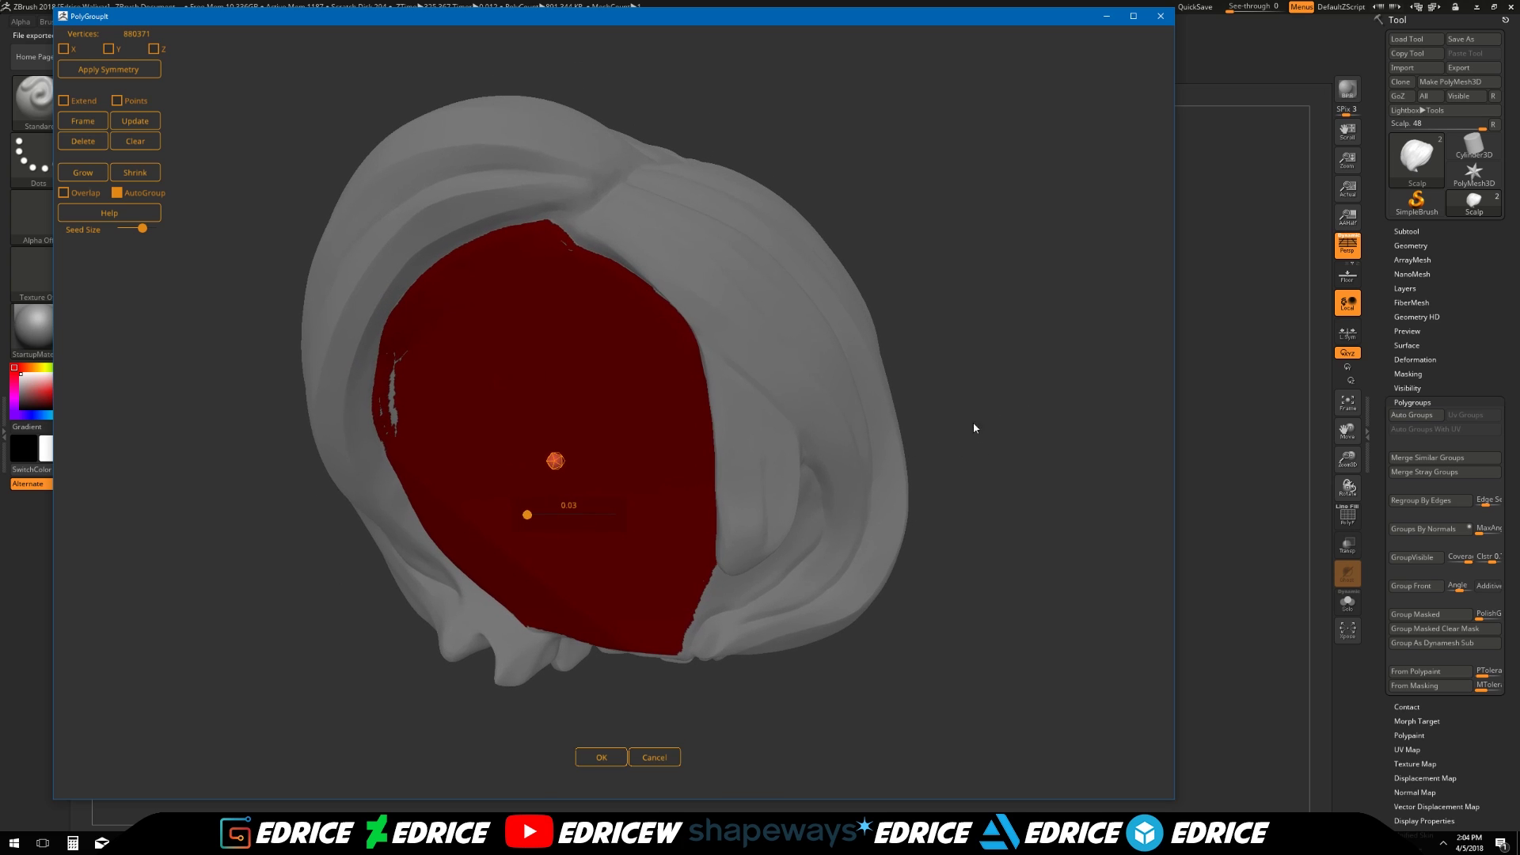
{"action": "left_click", "coordinate": [756, 340]}
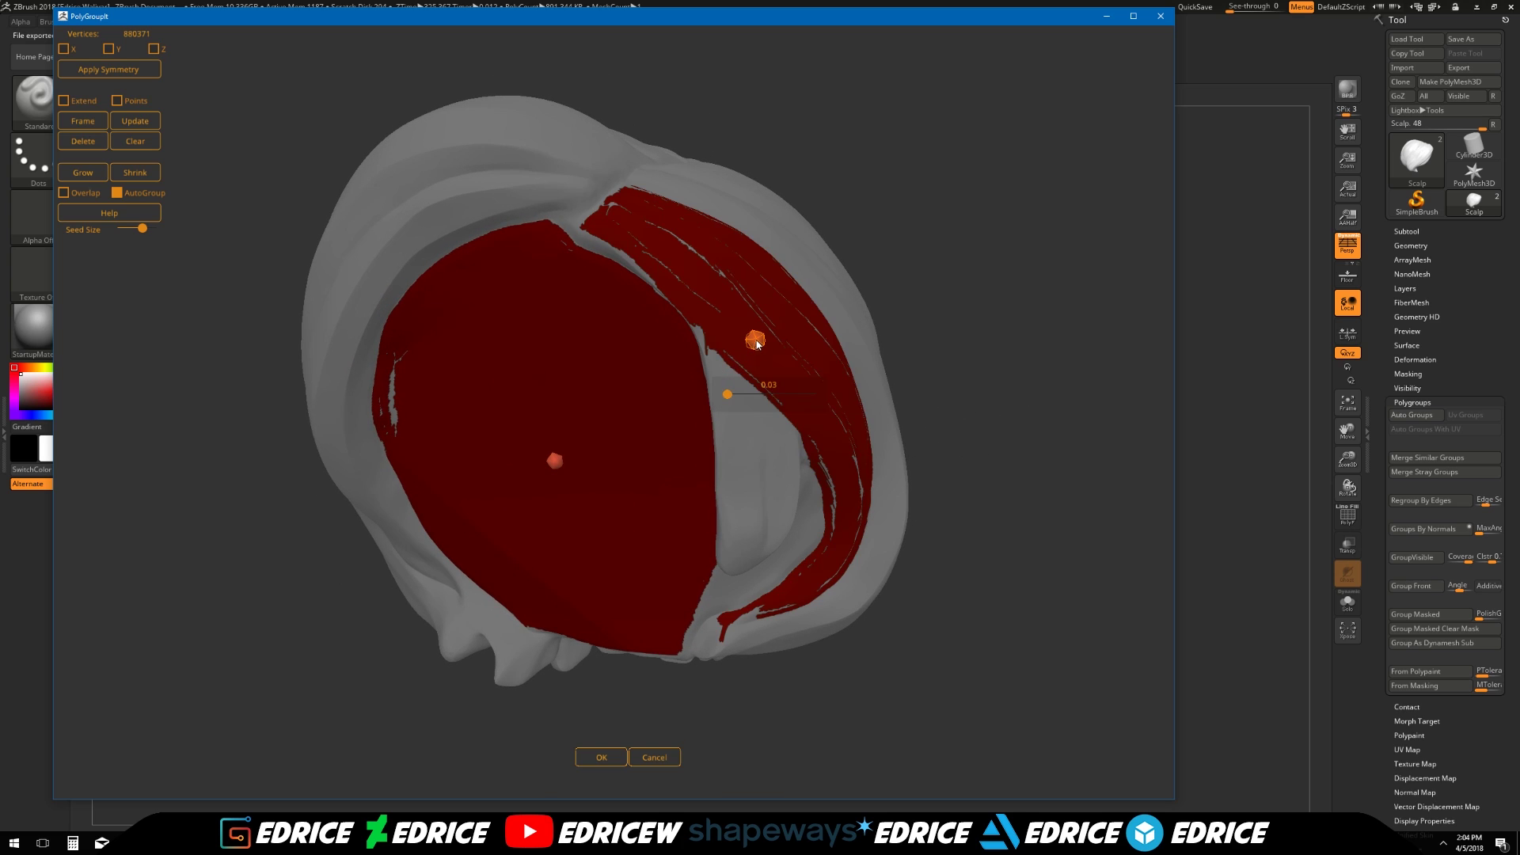
{"action": "left_click", "coordinate": [756, 341], "text": "alt"}
{"action": "left_click", "coordinate": [761, 342]}
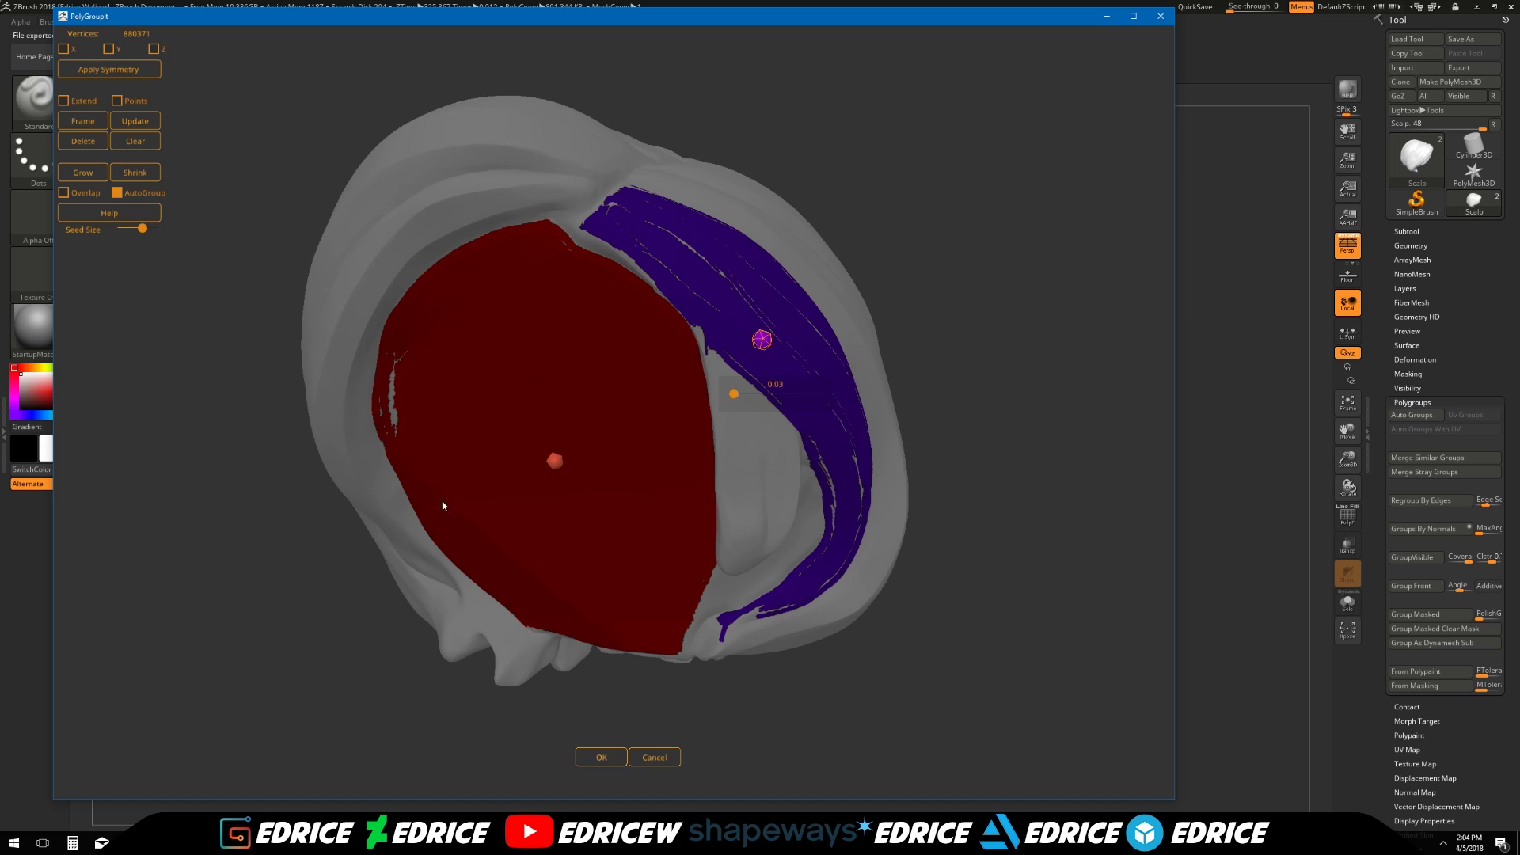
Assign the strand's purple polygroup to the inner cap's seed, and delete the seed on the front strand
{"action": "left_click_drag", "start_coordinate": [998, 380], "coordinate": [722, 366]}
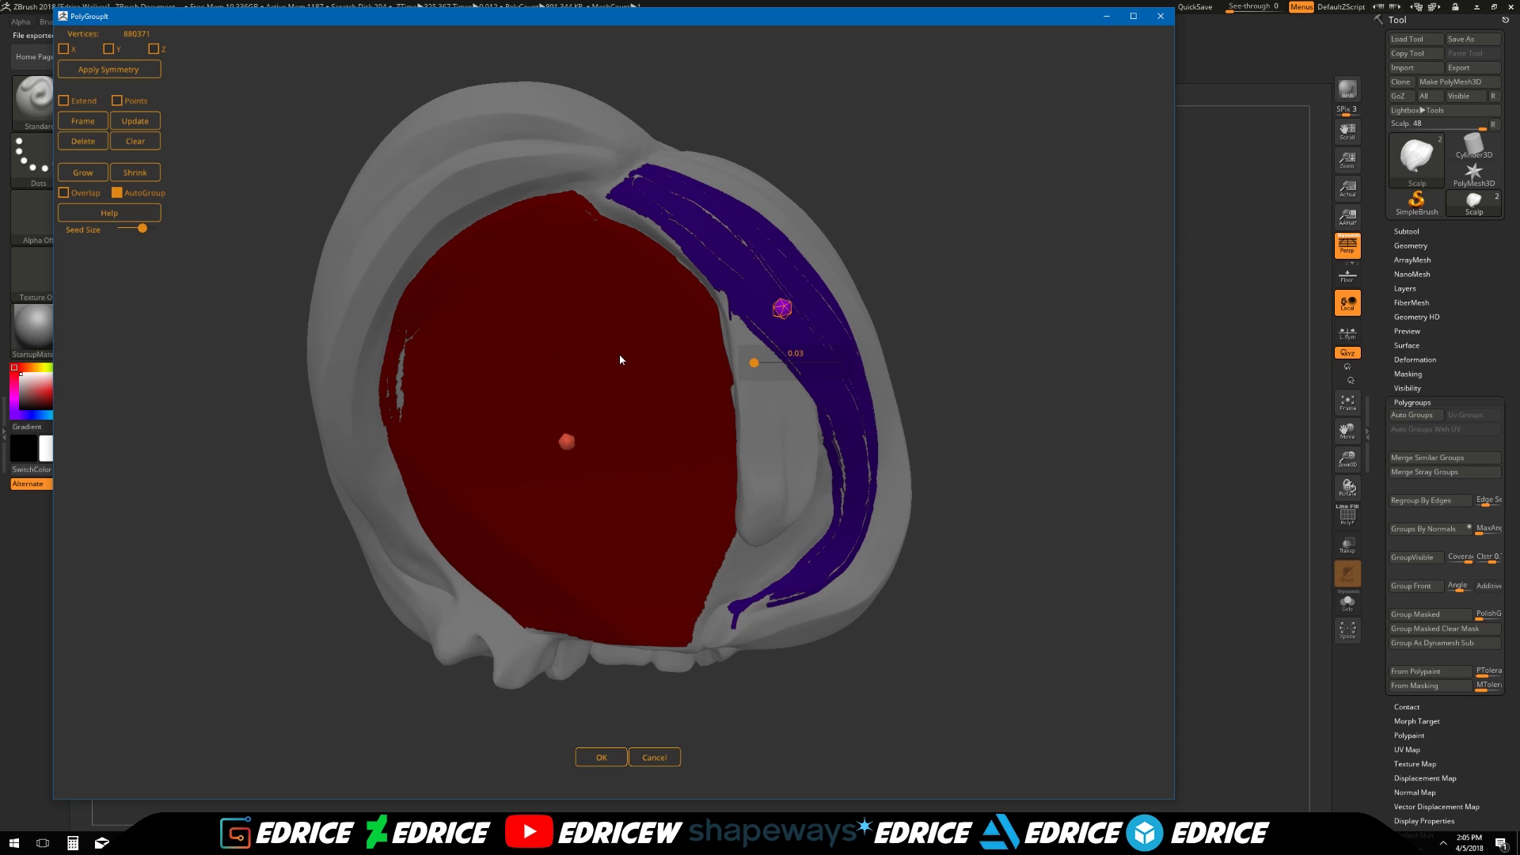
{"action": "left_click_drag", "start_coordinate": [620, 361], "coordinate": [567, 442]}
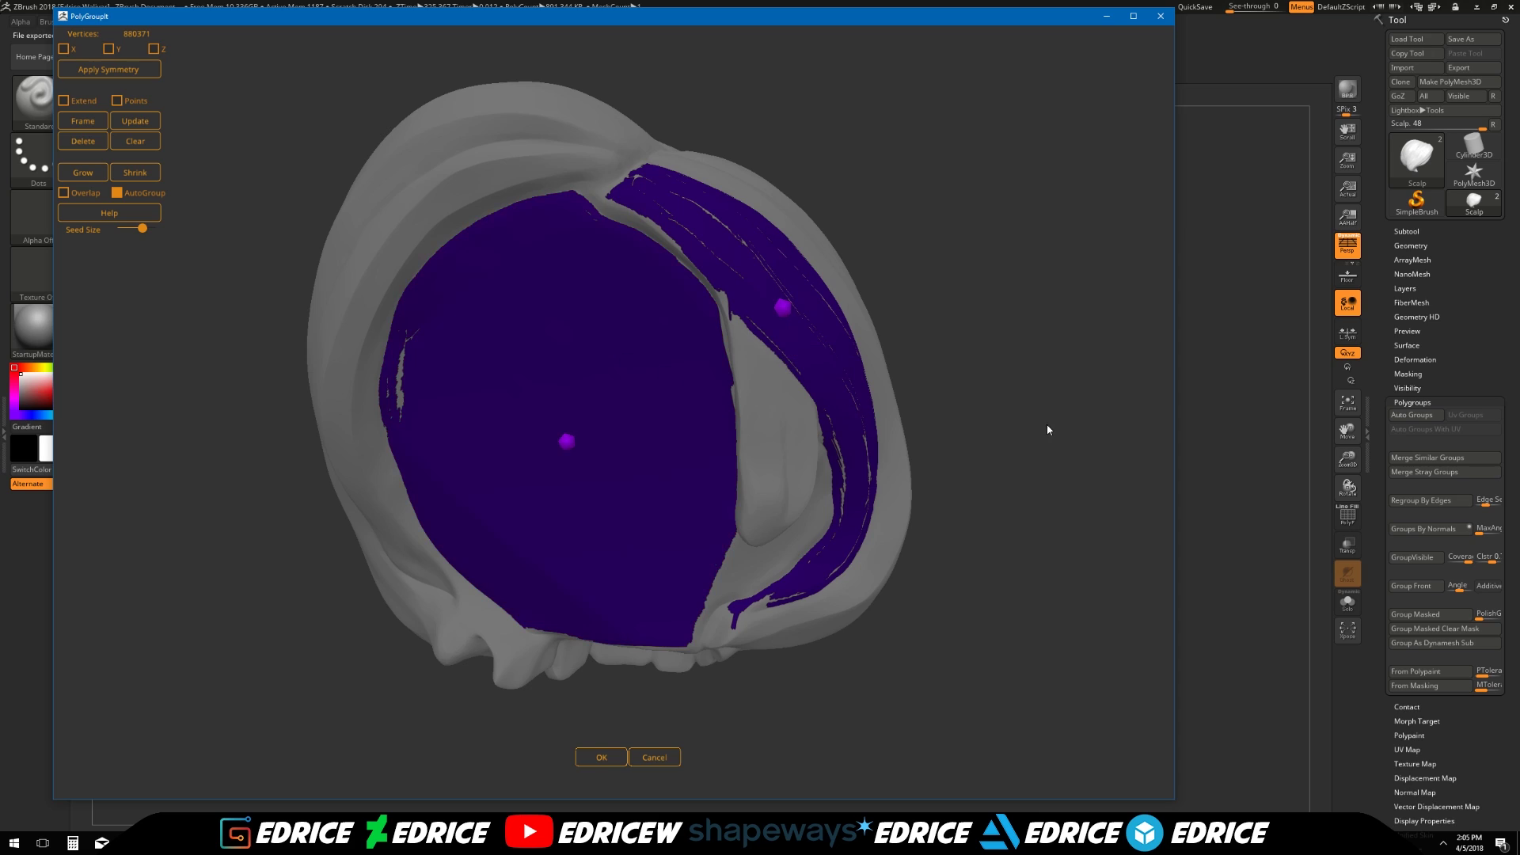
{"action": "left_click", "coordinate": [784, 308], "text": "alt"}
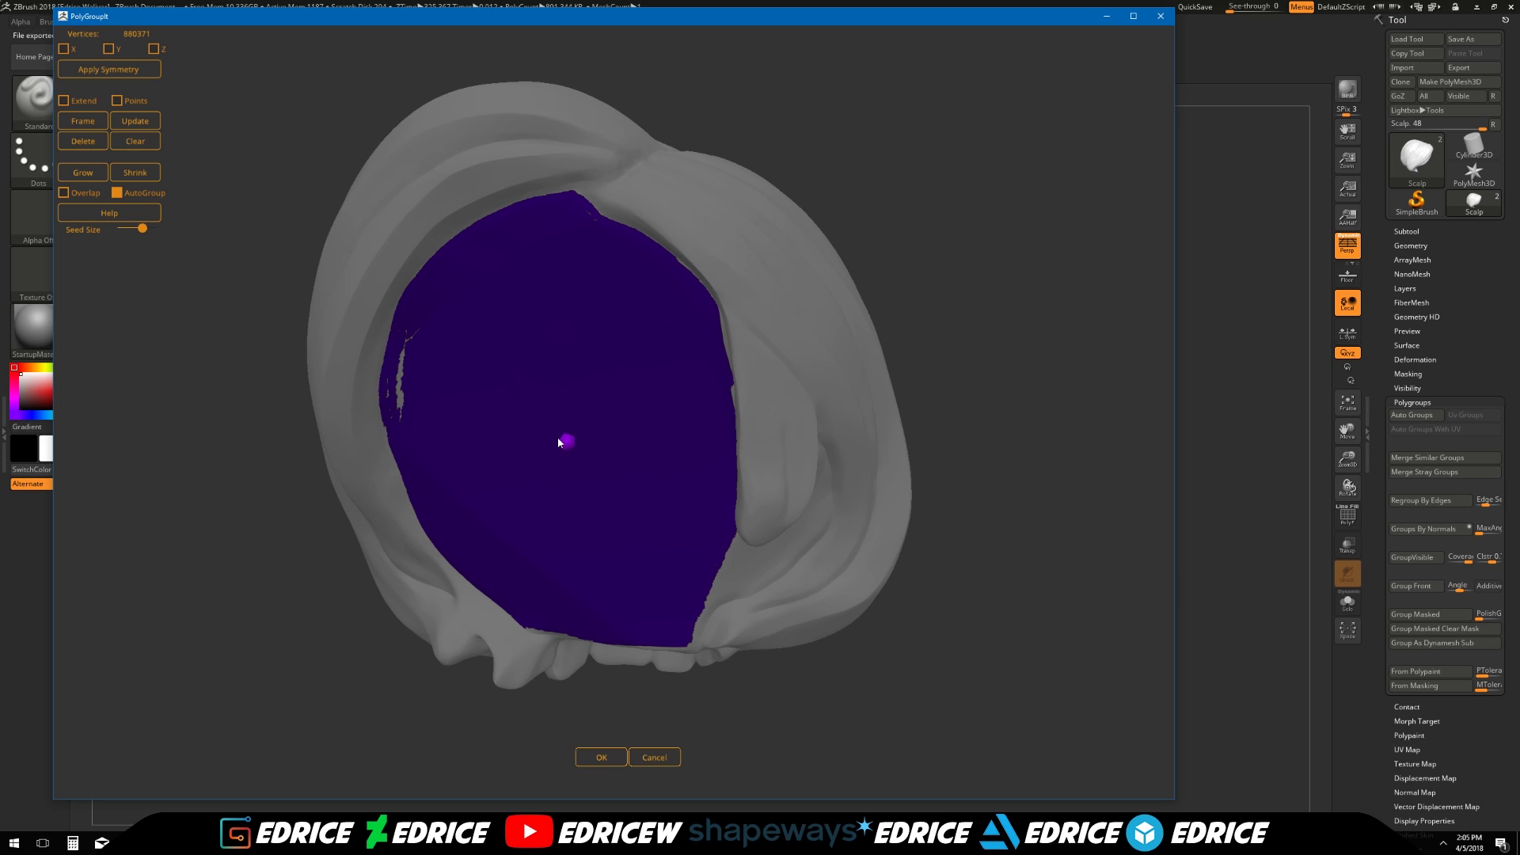
Try seeding the front strand with the inner cap's purple polygroup, and remove that seed
{"action": "mouse_move", "coordinate": [570, 448]}
{"action": "left_click_drag", "start_coordinate": [918, 381], "coordinate": [926, 372]}
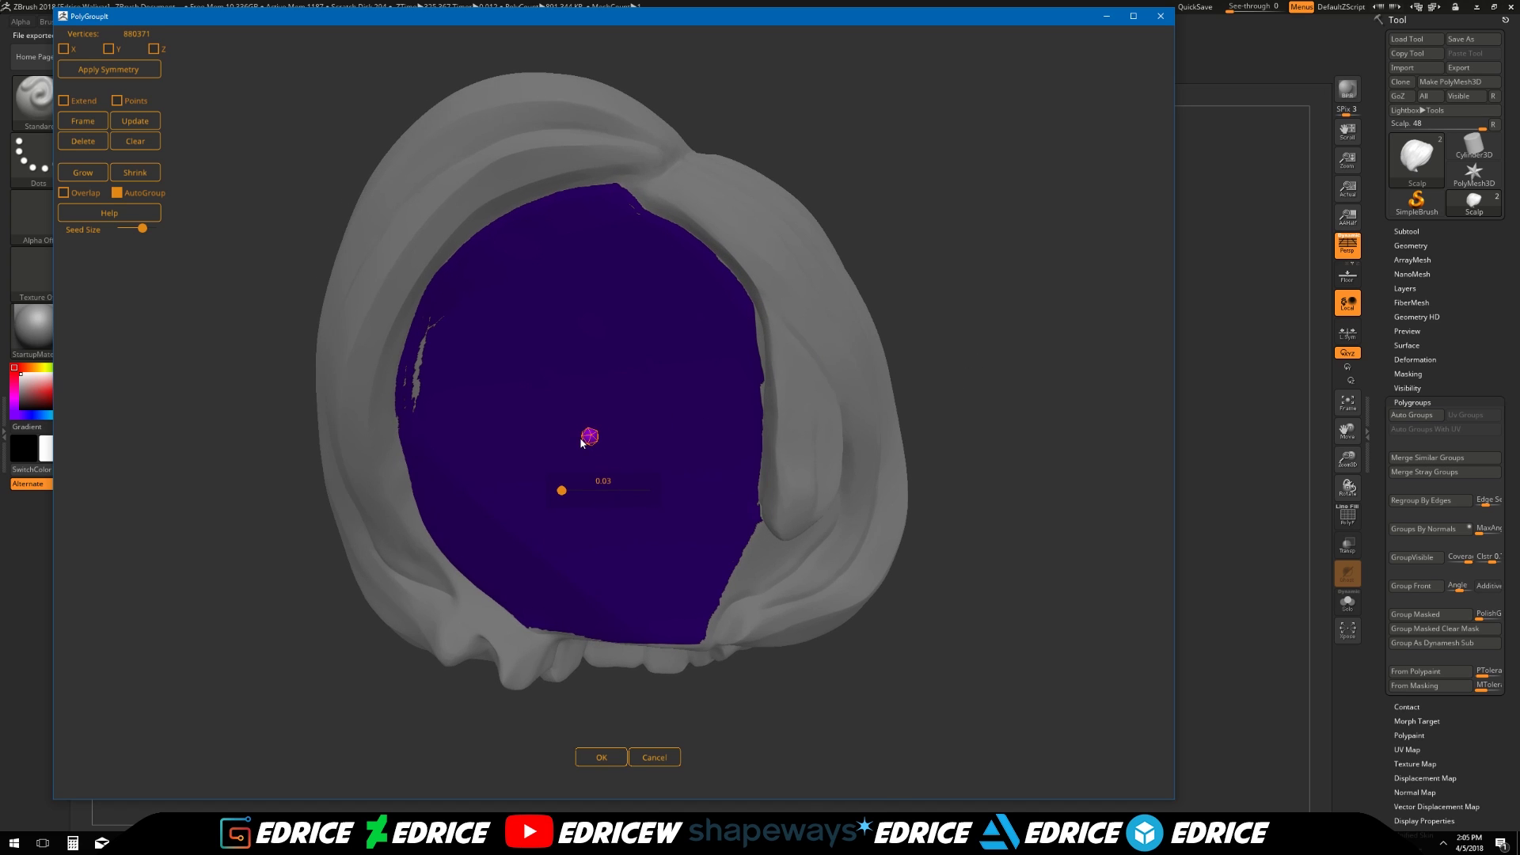
{"action": "left_click", "coordinate": [830, 349]}
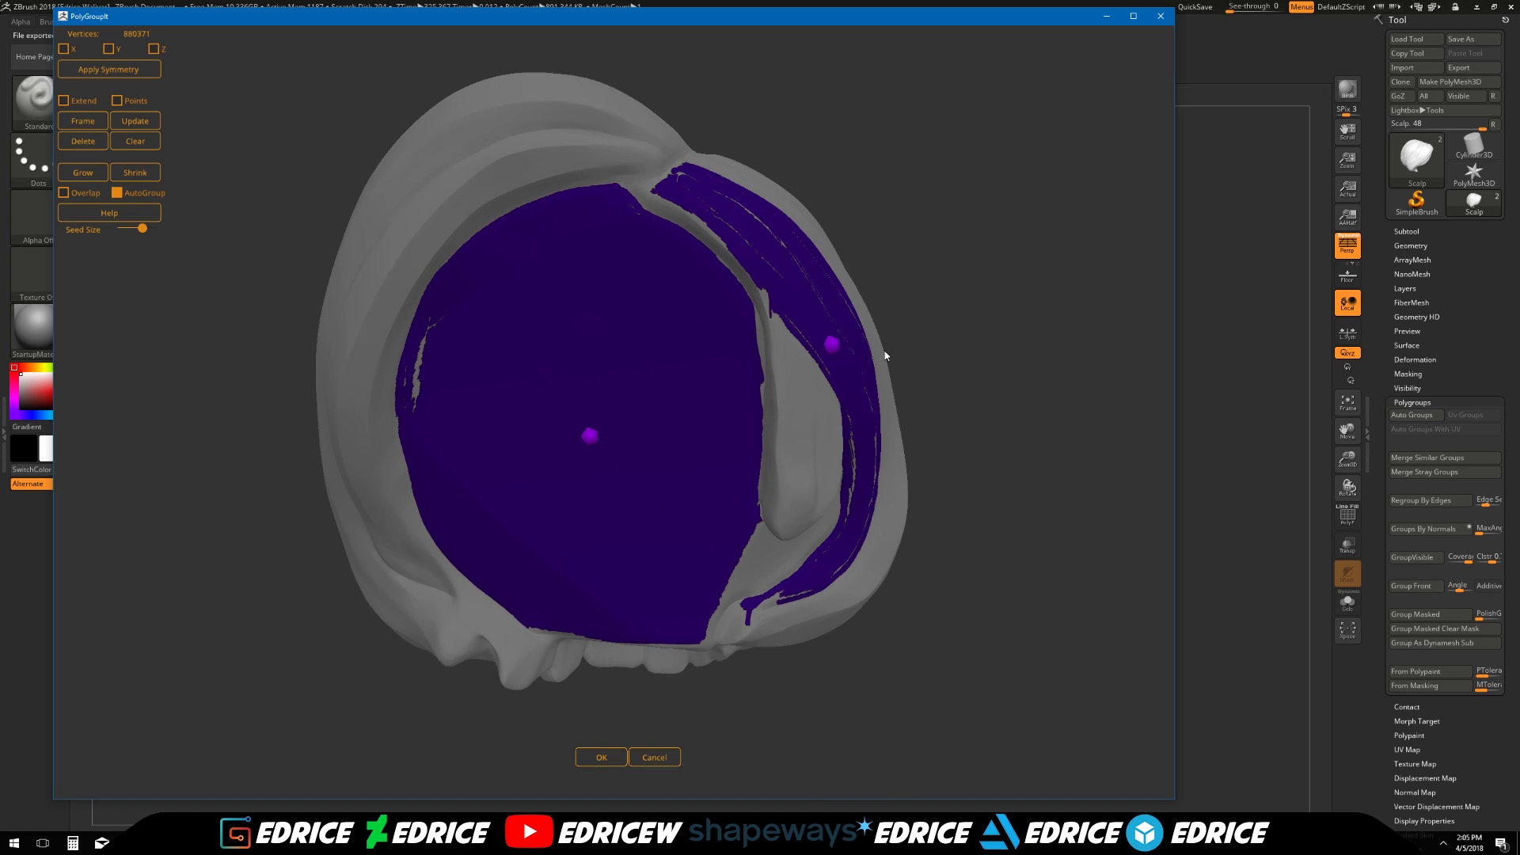
{"action": "left_click_drag", "start_coordinate": [889, 349], "coordinate": [873, 404]}
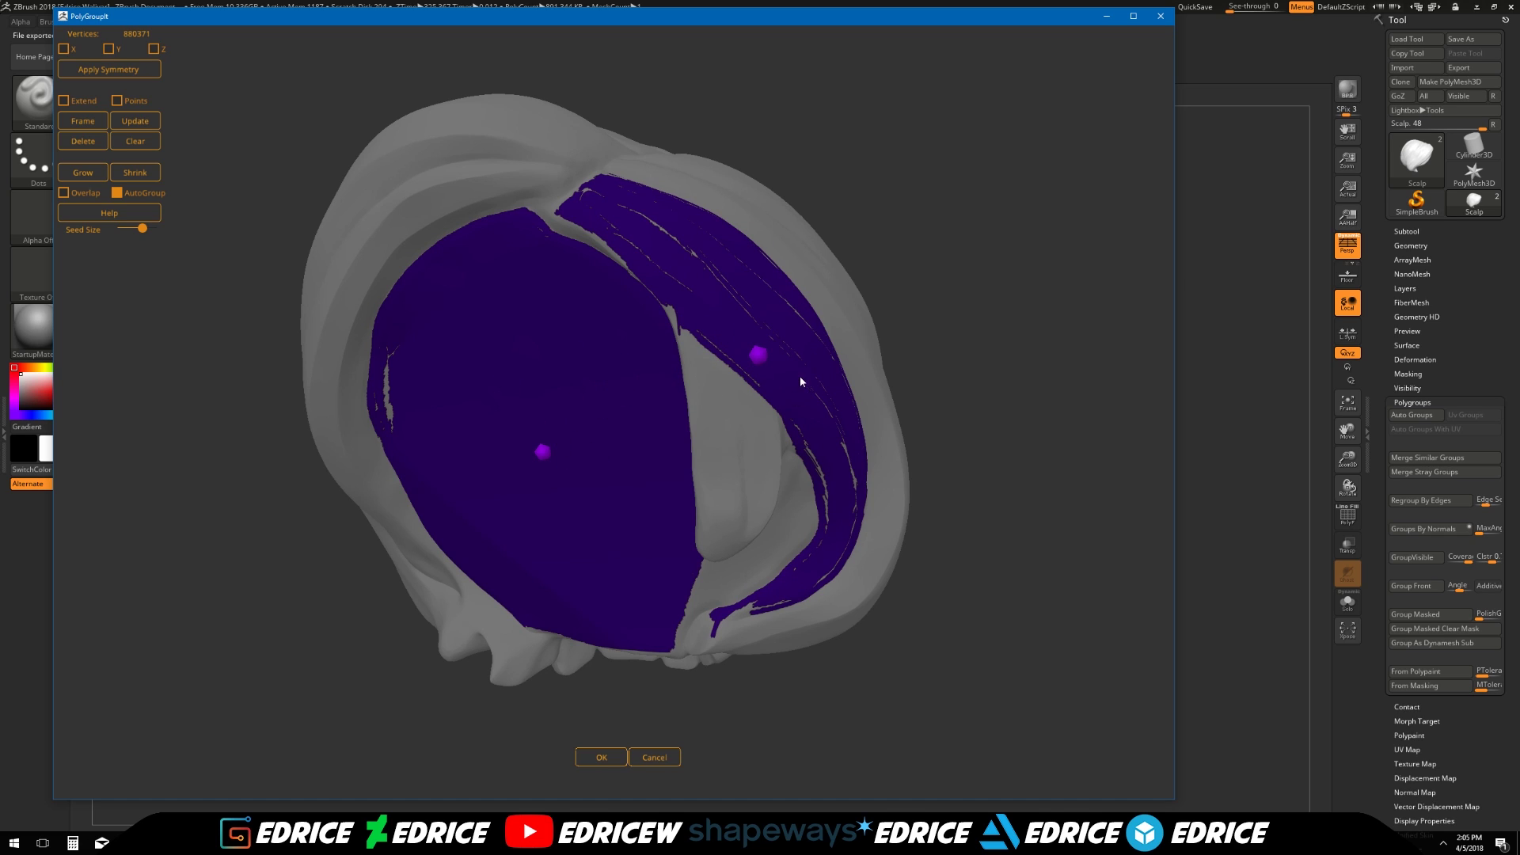
{"action": "left_click", "coordinate": [758, 356], "text": "alt"}
Try a green seed on the small front lock beside the inner cap, and remove it
{"action": "left_click_drag", "start_coordinate": [951, 383], "coordinate": [679, 468]}
{"action": "left_click", "coordinate": [640, 504]}
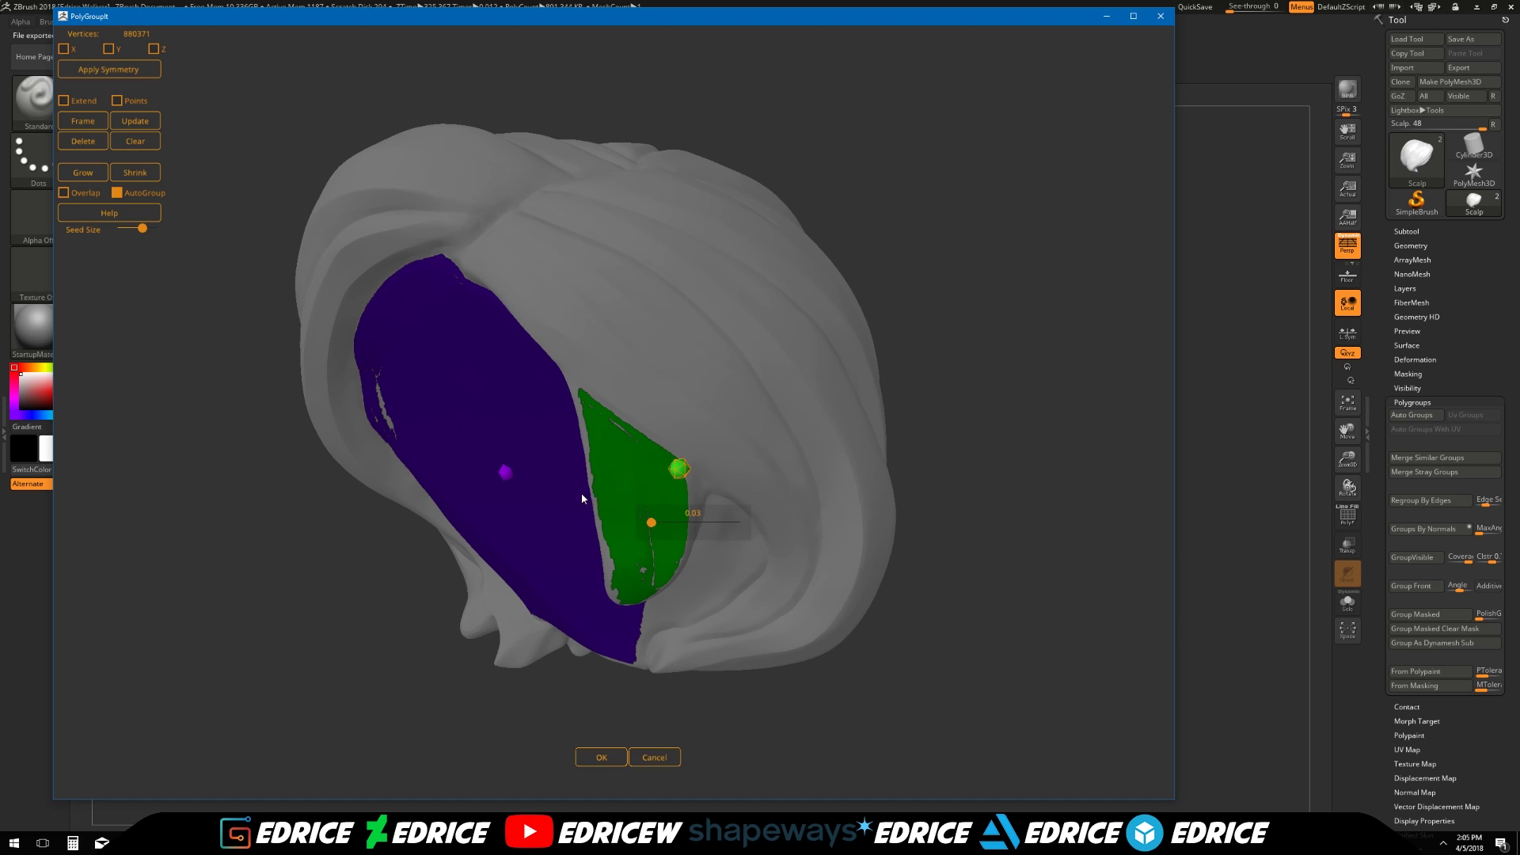
{"action": "left_click", "coordinate": [679, 469], "text": "alt"}
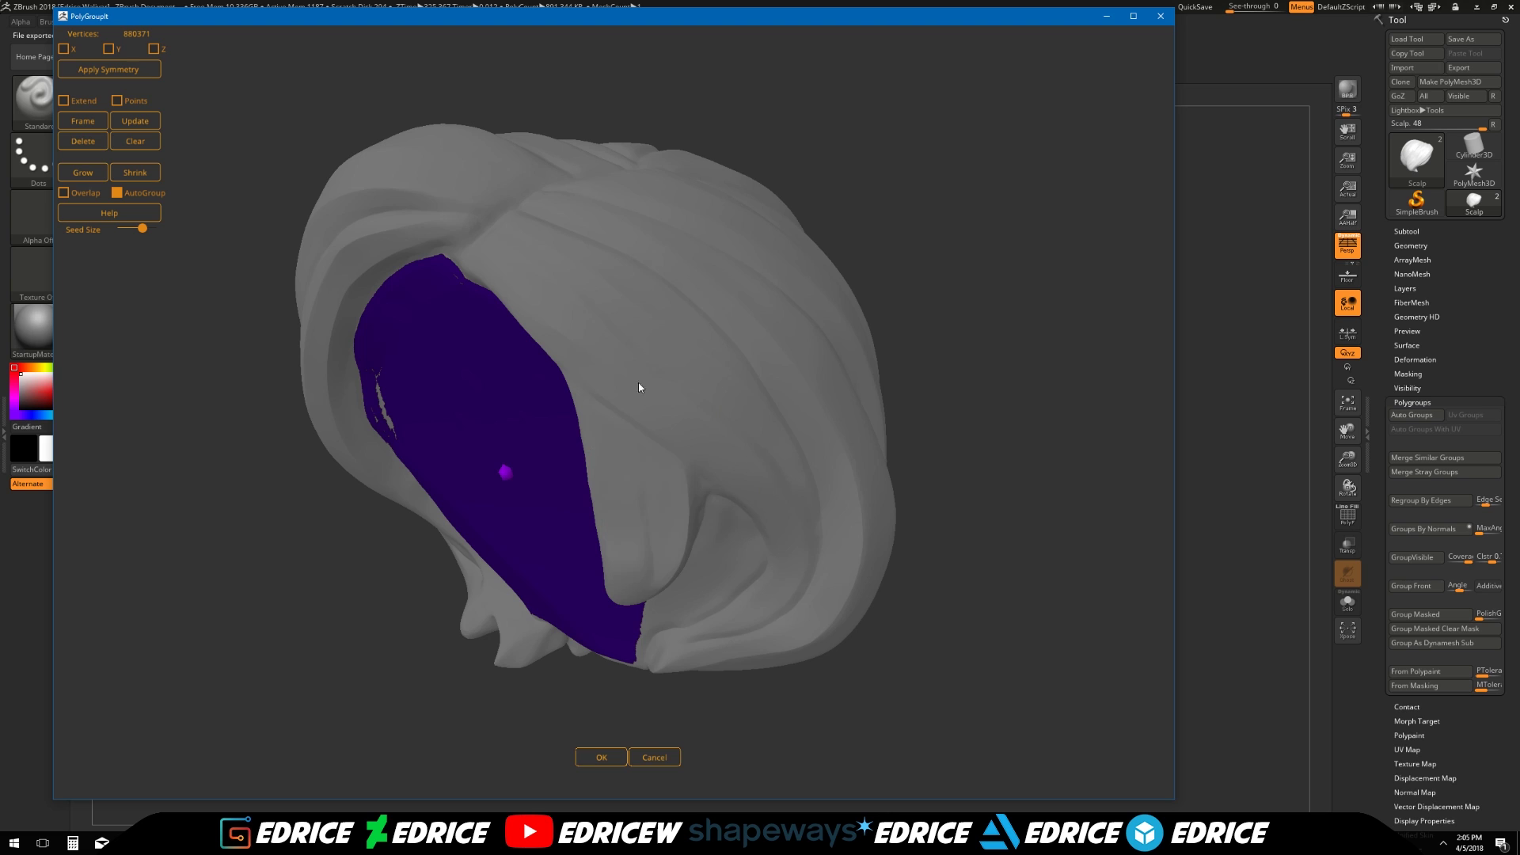
Place seeds with separate polygroups on the front strand and the strands behind it along the side of the hair
{"action": "left_click", "coordinate": [687, 370]}
{"action": "left_click_drag", "start_coordinate": [981, 380], "coordinate": [534, 553]}
{"action": "left_click", "coordinate": [523, 553]}
{"action": "left_click", "coordinate": [631, 478]}
{"action": "left_click_drag", "start_coordinate": [929, 432], "coordinate": [840, 462]}
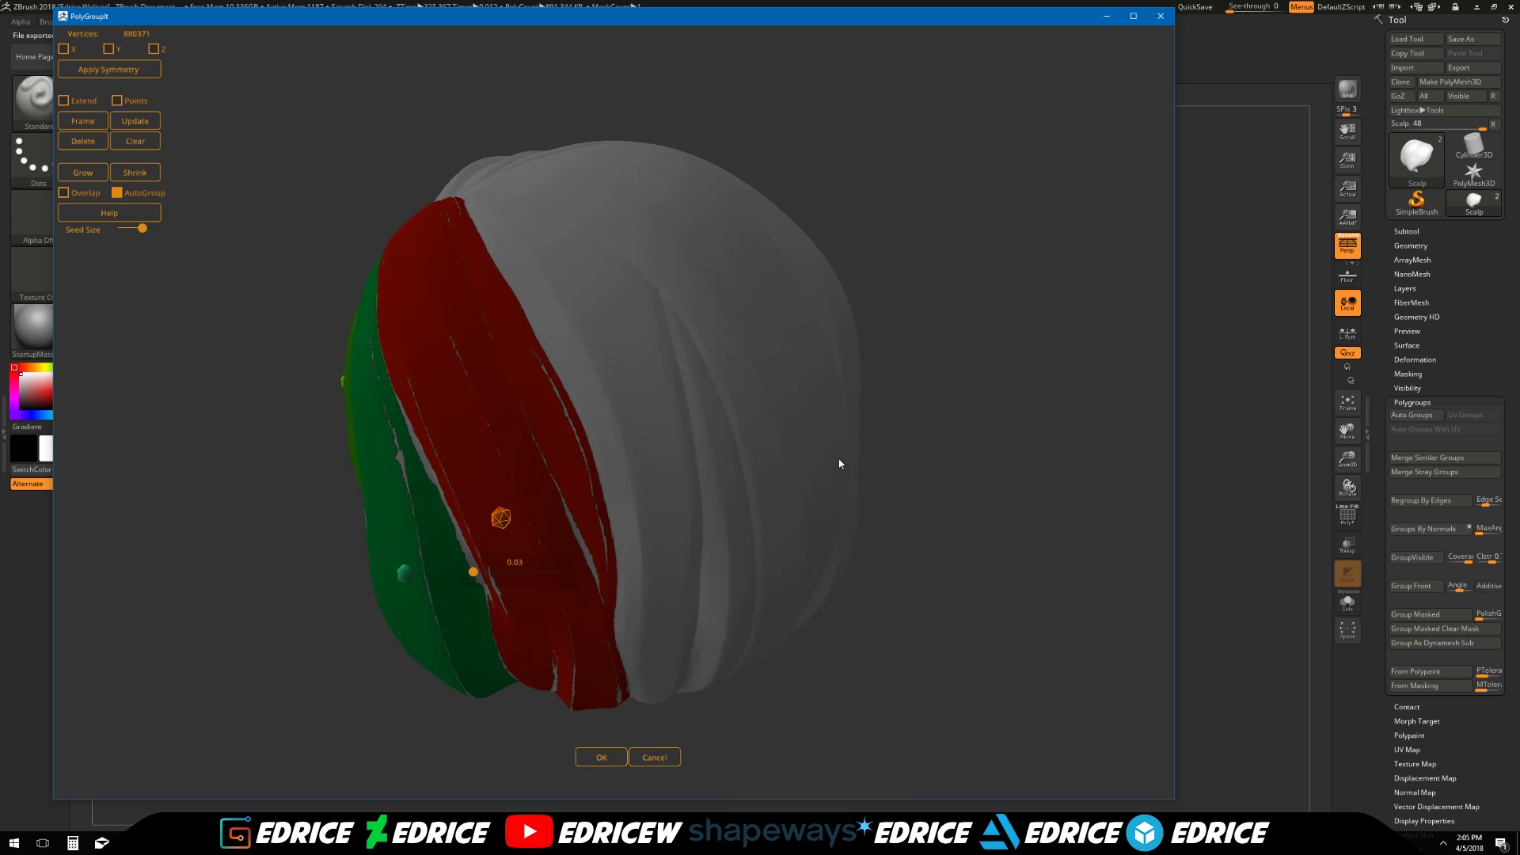
Place separate seeds on successive strands around the back of the hair, leaving one narrow strand unseeded
{"action": "left_click", "coordinate": [627, 355]}
{"action": "left_click_drag", "start_coordinate": [925, 420], "coordinate": [754, 405]}
{"action": "left_click", "coordinate": [706, 334]}
{"action": "left_click_drag", "start_coordinate": [928, 400], "coordinate": [782, 391]}
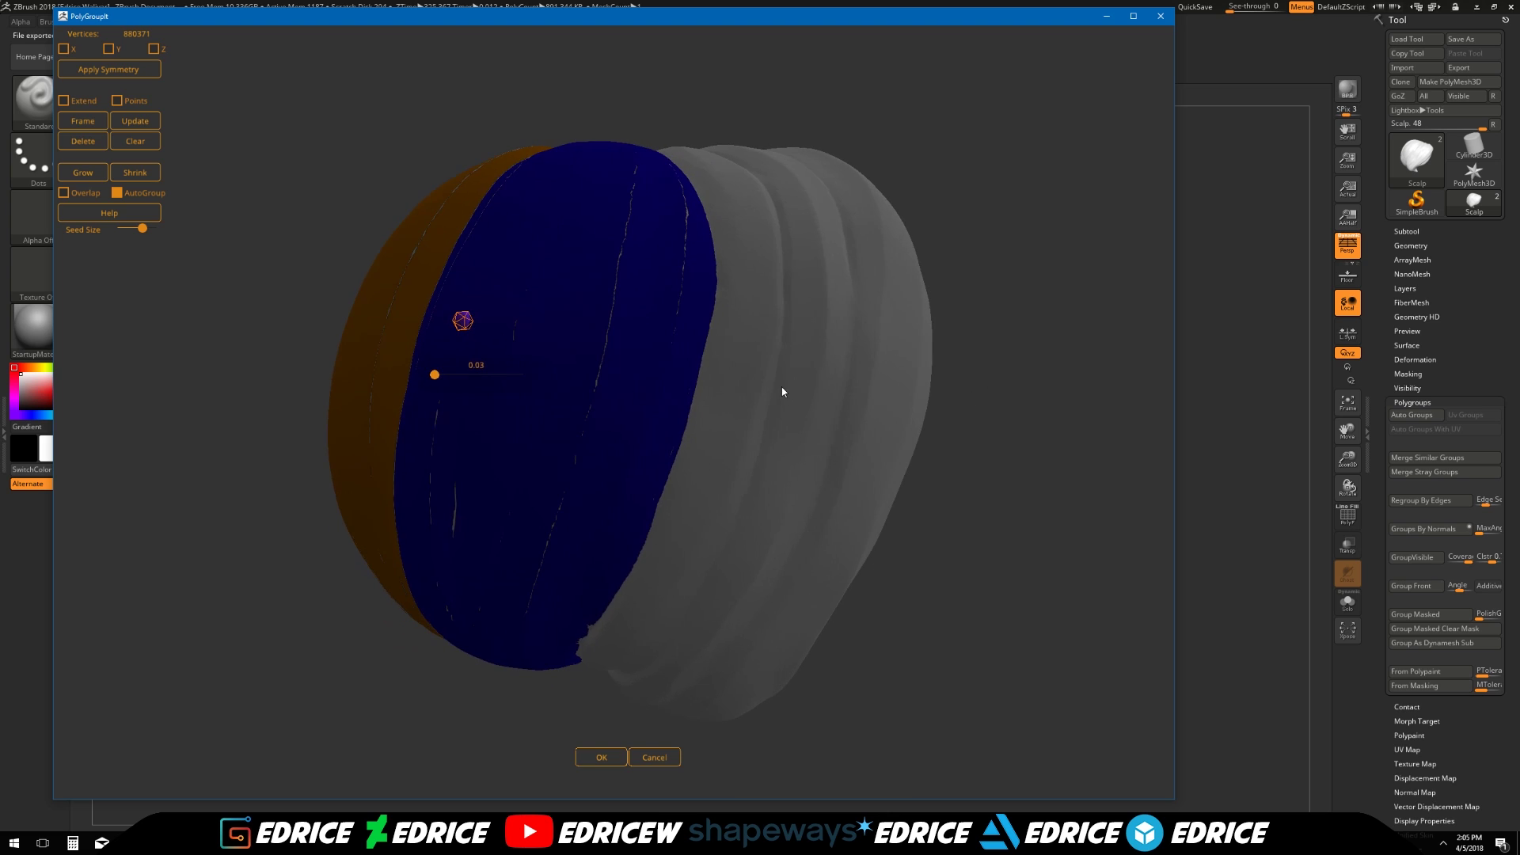
{"action": "left_click", "coordinate": [683, 354]}
{"action": "left_click_drag", "start_coordinate": [927, 441], "coordinate": [835, 406]}
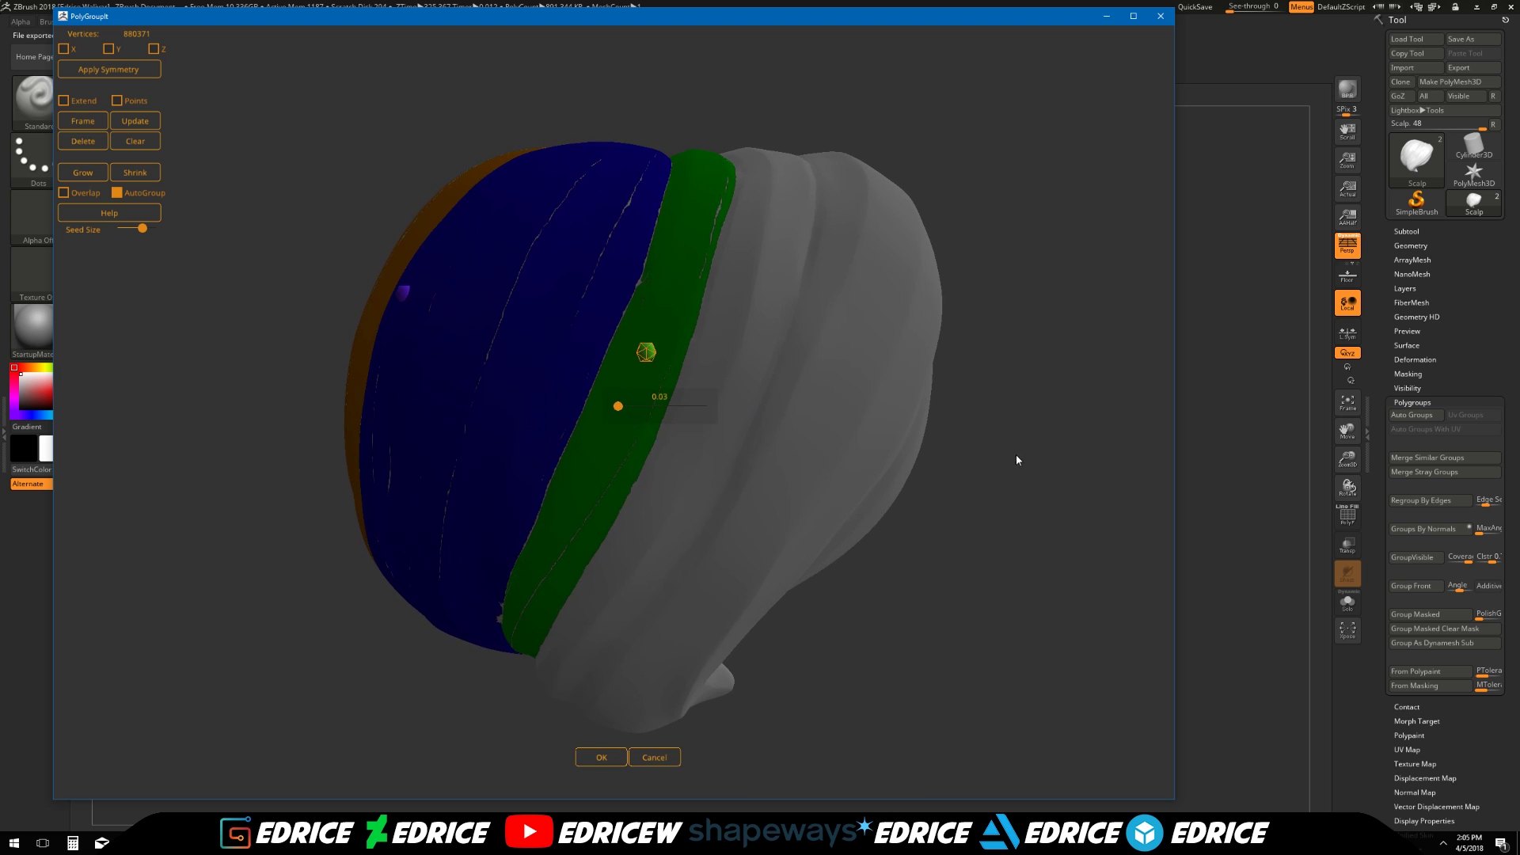
{"action": "left_click_drag", "start_coordinate": [1016, 456], "coordinate": [879, 494]}
{"action": "left_click", "coordinate": [792, 321]}
{"action": "left_click_drag", "start_coordinate": [960, 370], "coordinate": [660, 296]}
Try a seed on the unseeded strand between the two green polygroups, and remove it
{"action": "left_click_drag", "start_coordinate": [901, 460], "coordinate": [983, 497]}
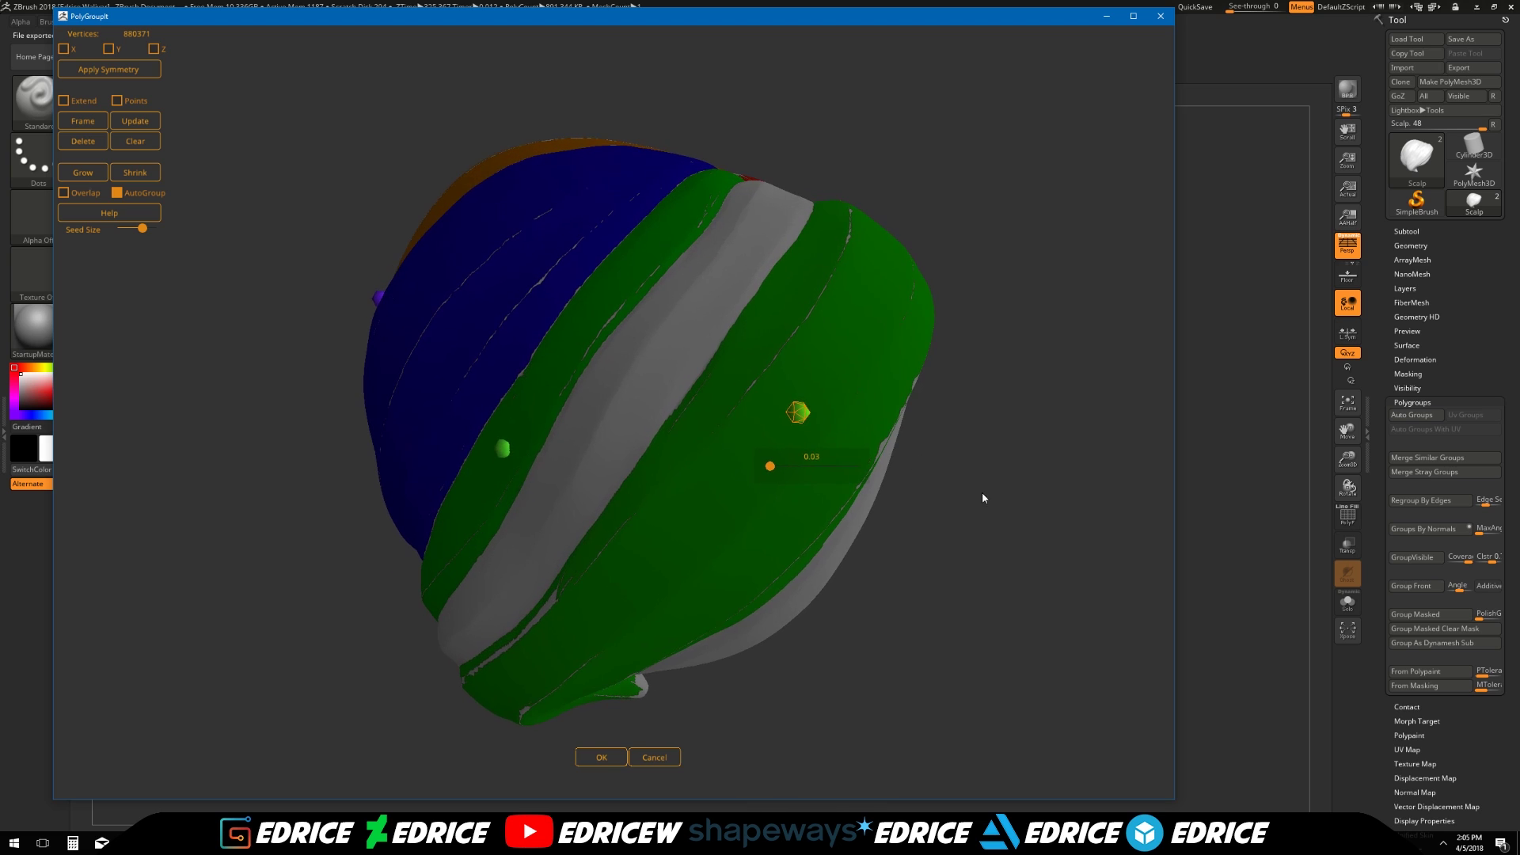
{"action": "left_click", "coordinate": [662, 350]}
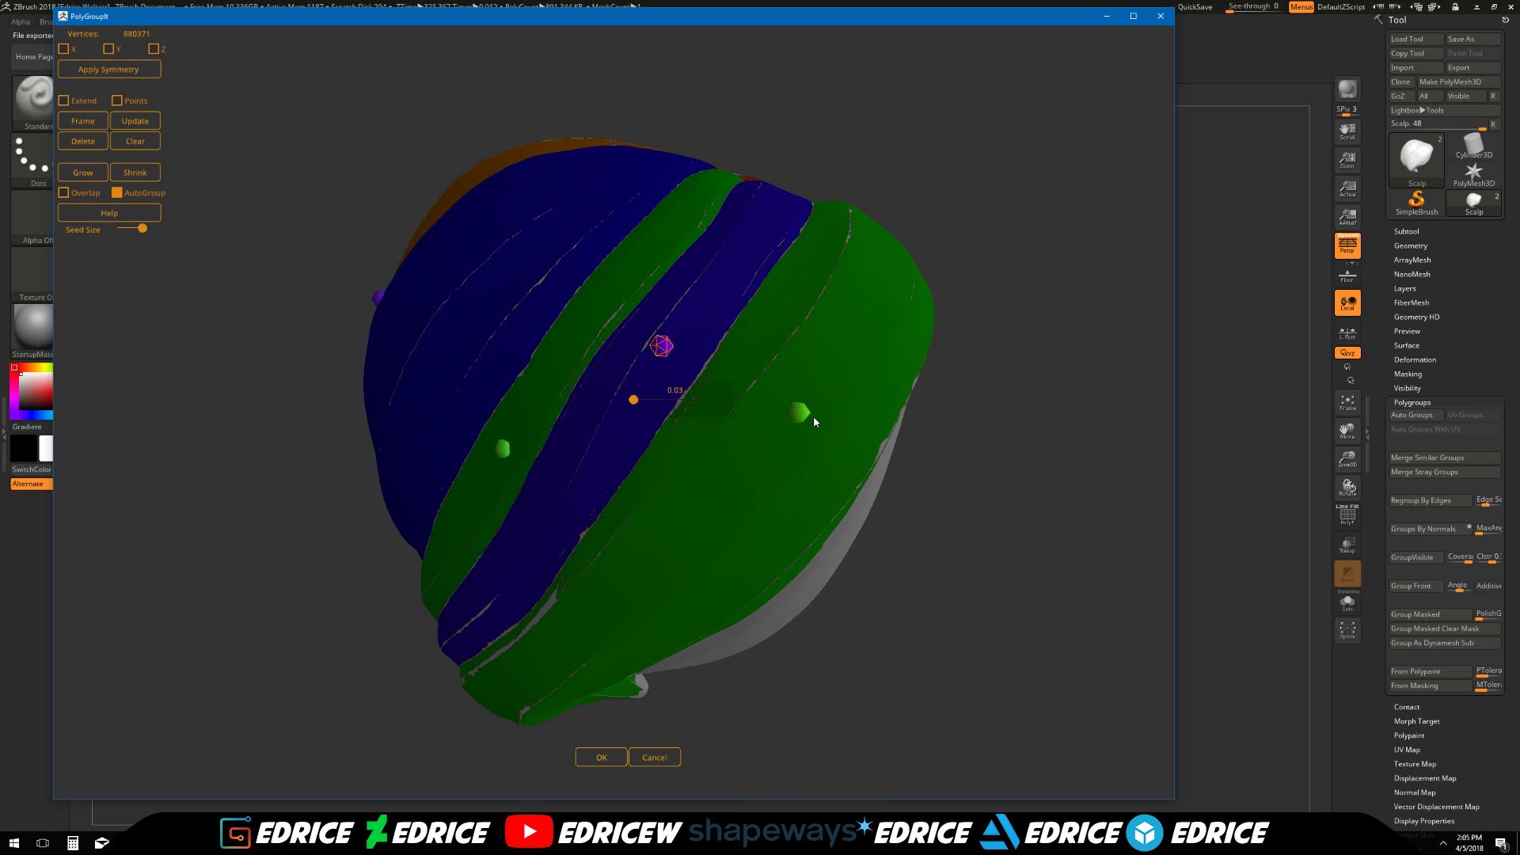
{"action": "left_click", "coordinate": [659, 350], "text": "alt"}
Grow the large green seed's polygroup repeatedly until it spreads over the neighbouring unassigned strands
{"action": "left_click_drag", "start_coordinate": [971, 470], "coordinate": [829, 376]}
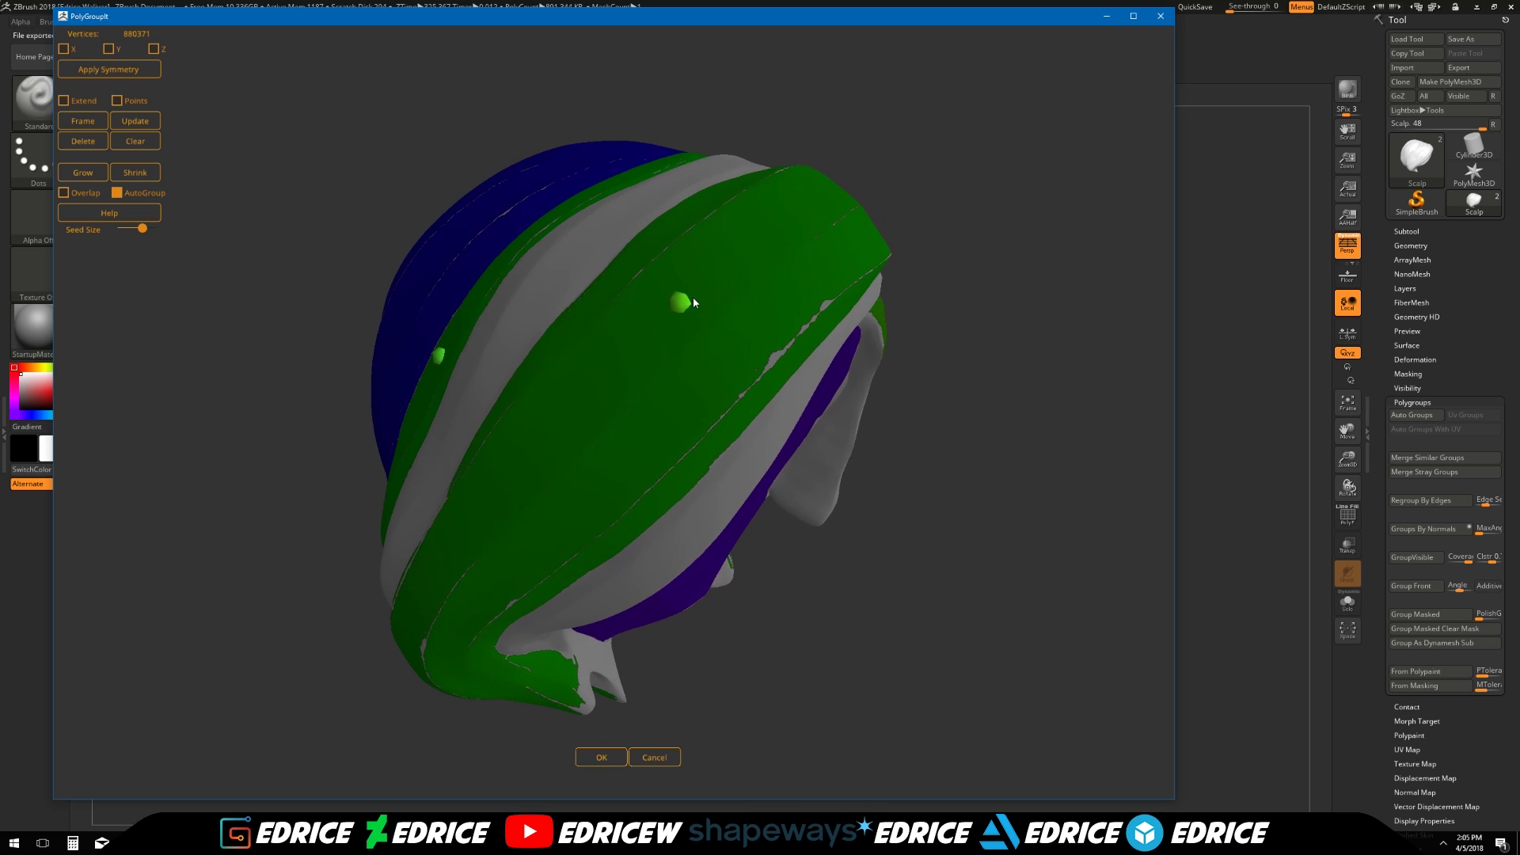
{"action": "left_click", "coordinate": [89, 183]}
{"action": "left_click", "coordinate": [88, 180]}
{"action": "left_click", "coordinate": [88, 181]}
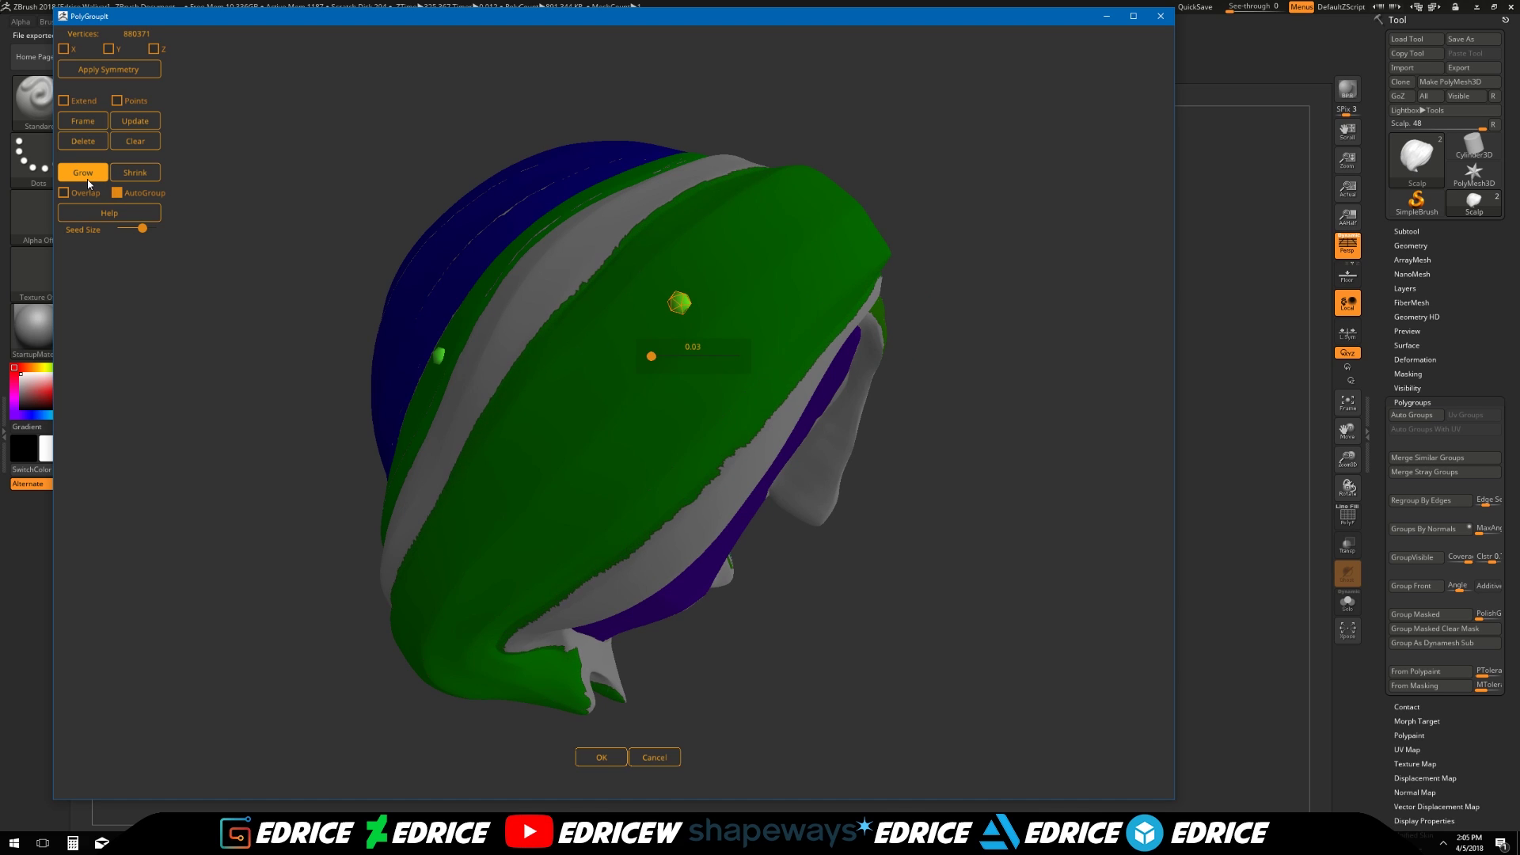
{"action": "left_click", "coordinate": [88, 181]}
{"action": "left_click", "coordinate": [88, 181]}
{"action": "left_click", "coordinate": [87, 181]}
{"action": "left_click", "coordinate": [87, 180]}
{"action": "left_click", "coordinate": [87, 180]}
{"action": "left_click", "coordinate": [89, 184]}
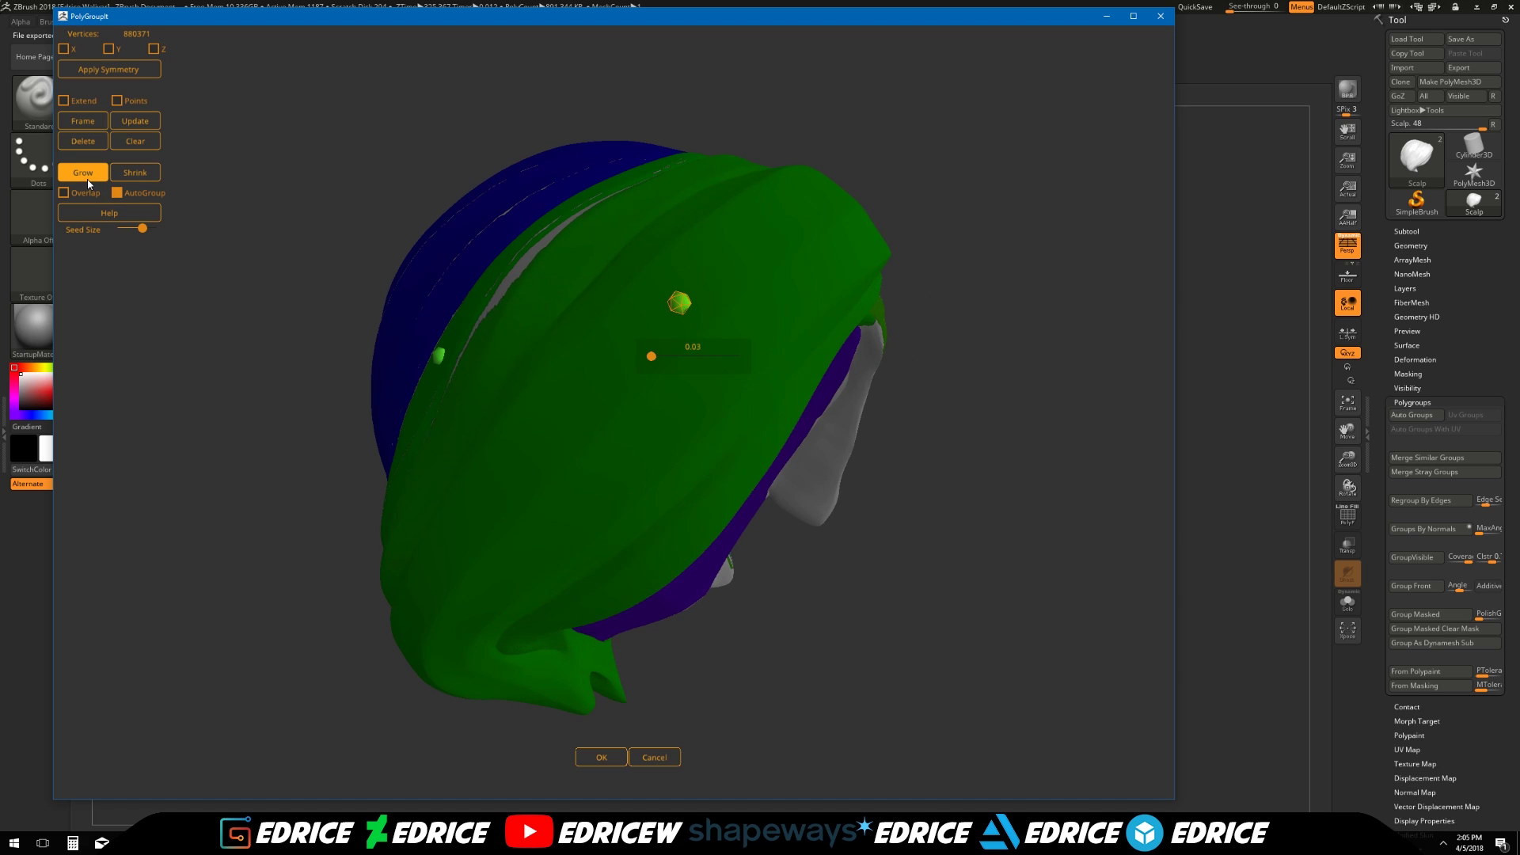
{"action": "left_click", "coordinate": [89, 184]}
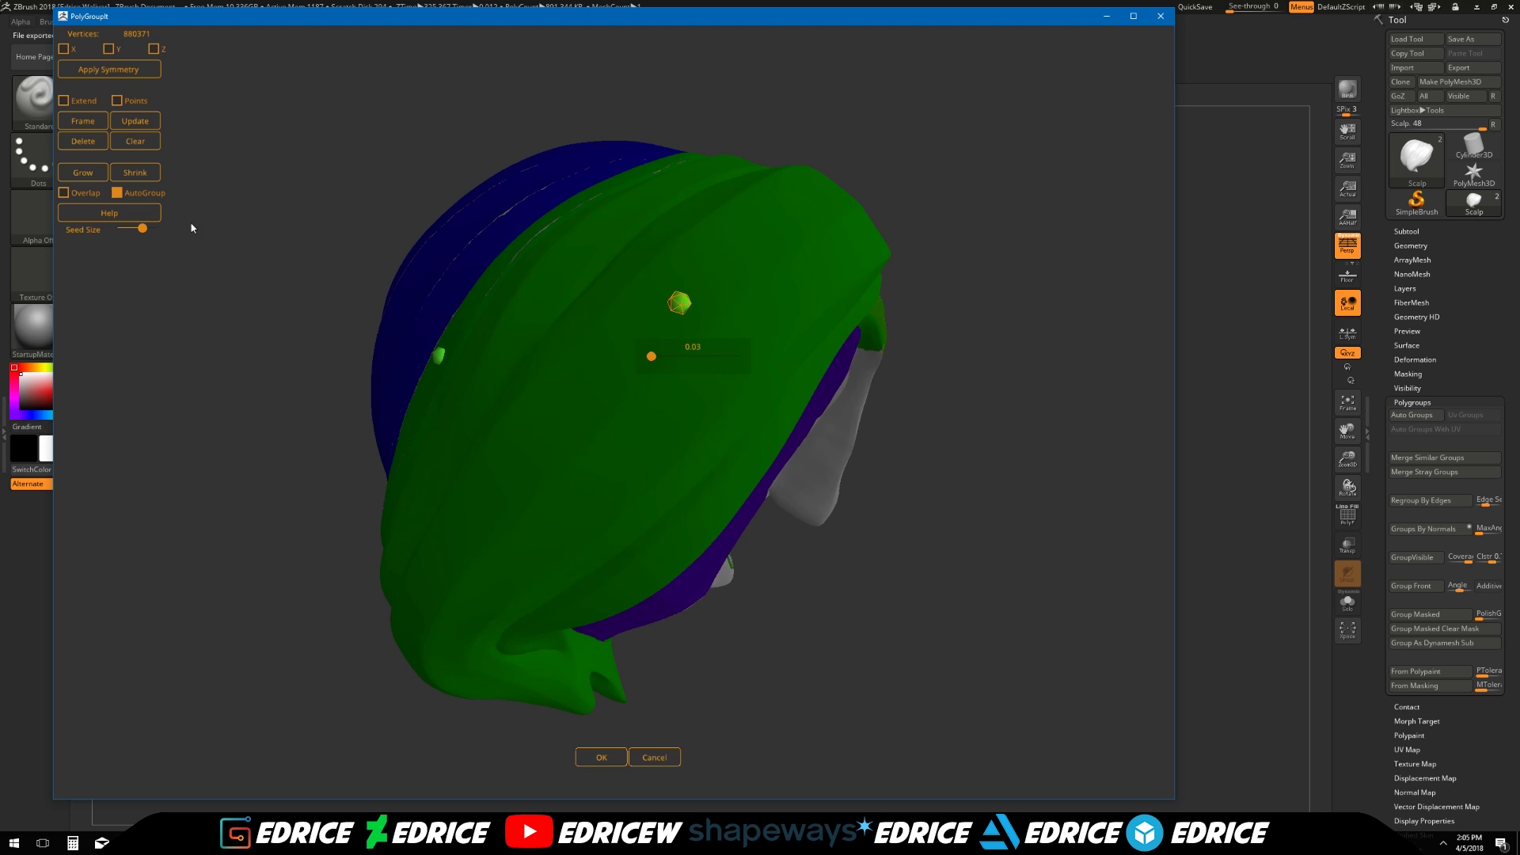
Clear all the seeds from the hair mesh
{"action": "left_click_drag", "start_coordinate": [946, 400], "coordinate": [555, 359]}
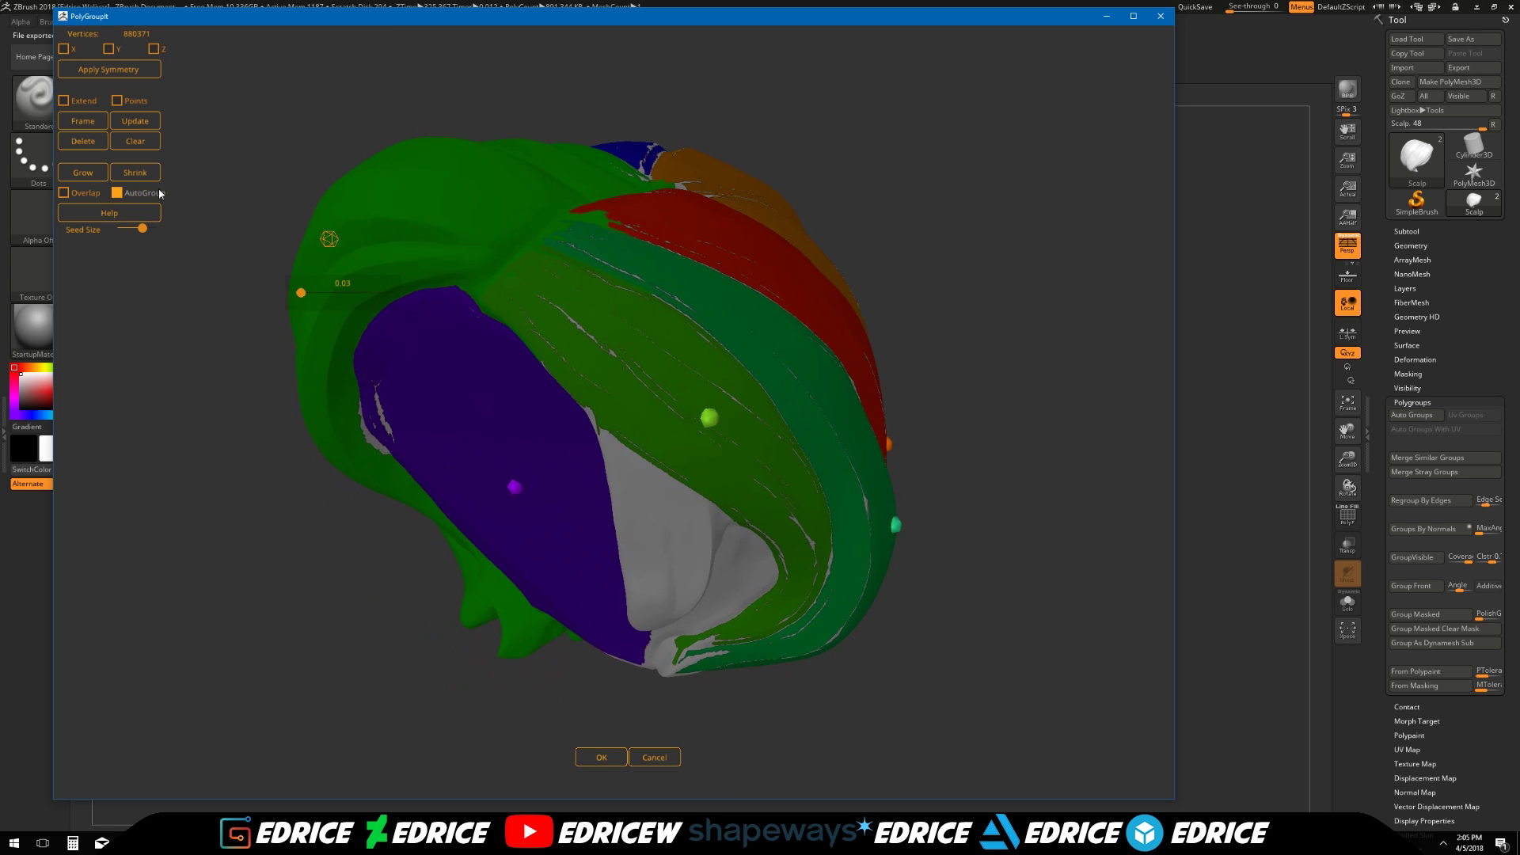
{"action": "left_click", "coordinate": [149, 141]}
{"action": "left_click_drag", "start_coordinate": [307, 344], "coordinate": [553, 435]}
Place separate seeds on the inner cap, the front strand, the small front lock and the strand behind them
{"action": "left_click_drag", "start_coordinate": [977, 495], "coordinate": [884, 487]}
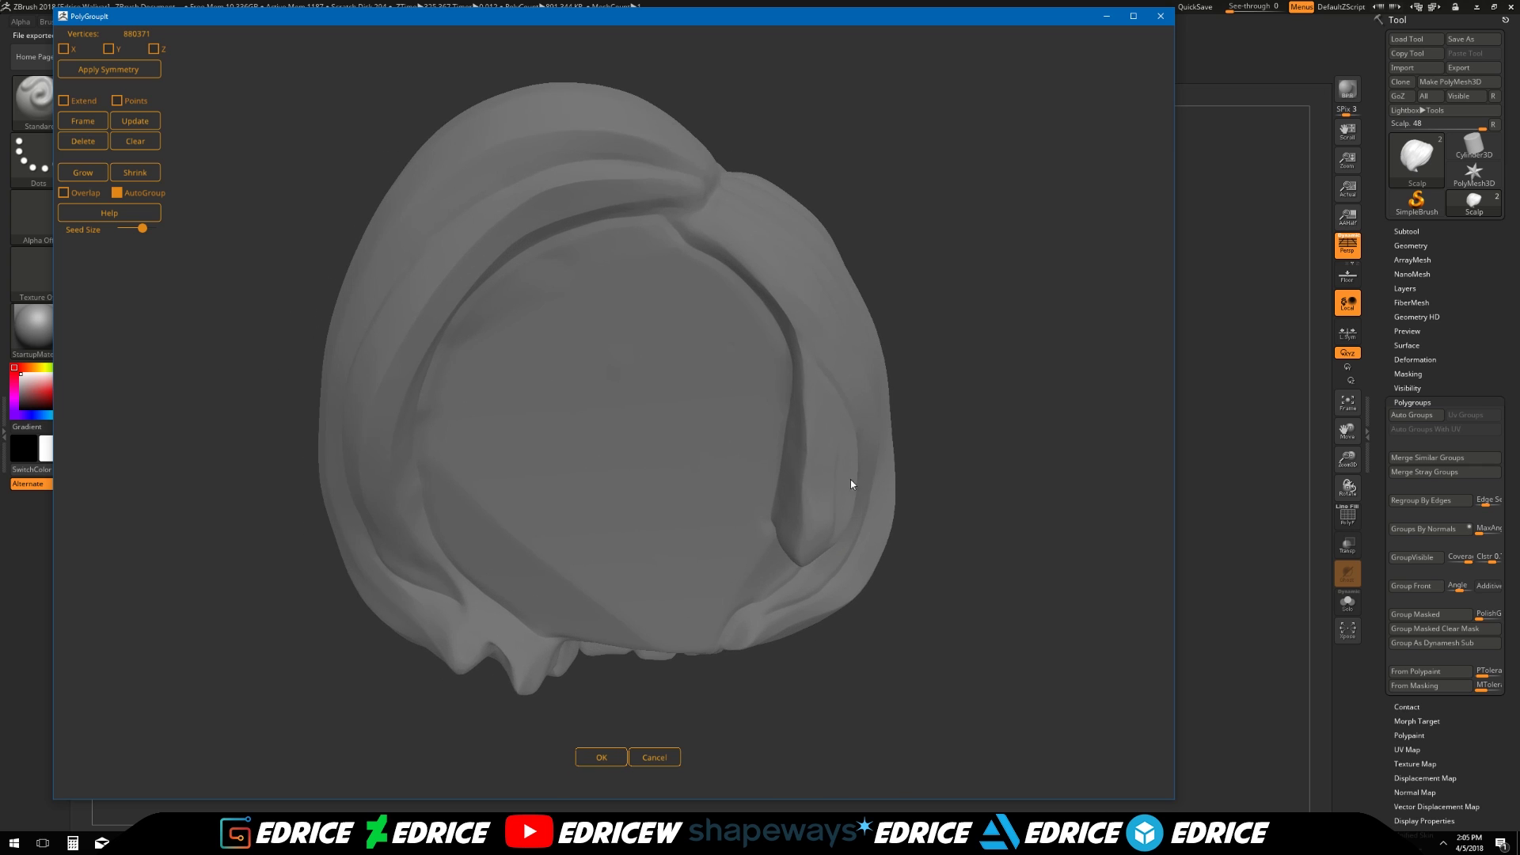
{"action": "left_click_drag", "start_coordinate": [976, 473], "coordinate": [676, 419]}
{"action": "left_click", "coordinate": [676, 418]}
{"action": "left_click_drag", "start_coordinate": [977, 417], "coordinate": [662, 360]}
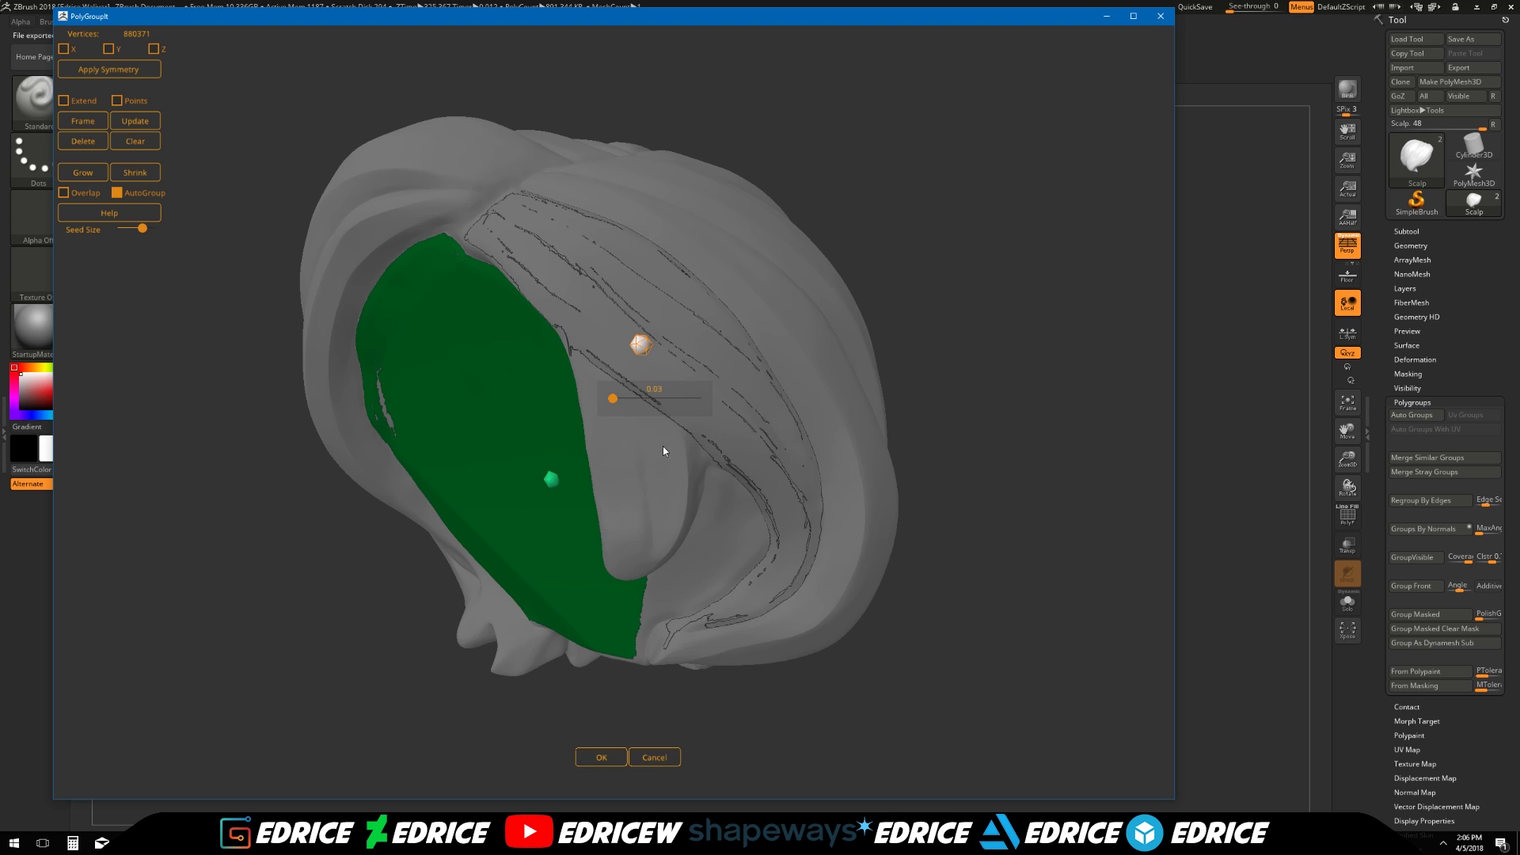
{"action": "left_click", "coordinate": [600, 499]}
{"action": "left_click_drag", "start_coordinate": [970, 526], "coordinate": [712, 435]}
{"action": "left_click", "coordinate": [712, 432]}
{"action": "left_click_drag", "start_coordinate": [970, 440], "coordinate": [788, 473]}
Place separate seeds on the remaining strand sections around the back of the hair to its opposite side
{"action": "left_click", "coordinate": [730, 411]}
{"action": "left_click_drag", "start_coordinate": [975, 408], "coordinate": [768, 368]}
{"action": "left_click", "coordinate": [758, 365]}
{"action": "left_click", "coordinate": [769, 366]}
{"action": "left_click_drag", "start_coordinate": [933, 421], "coordinate": [791, 385]}
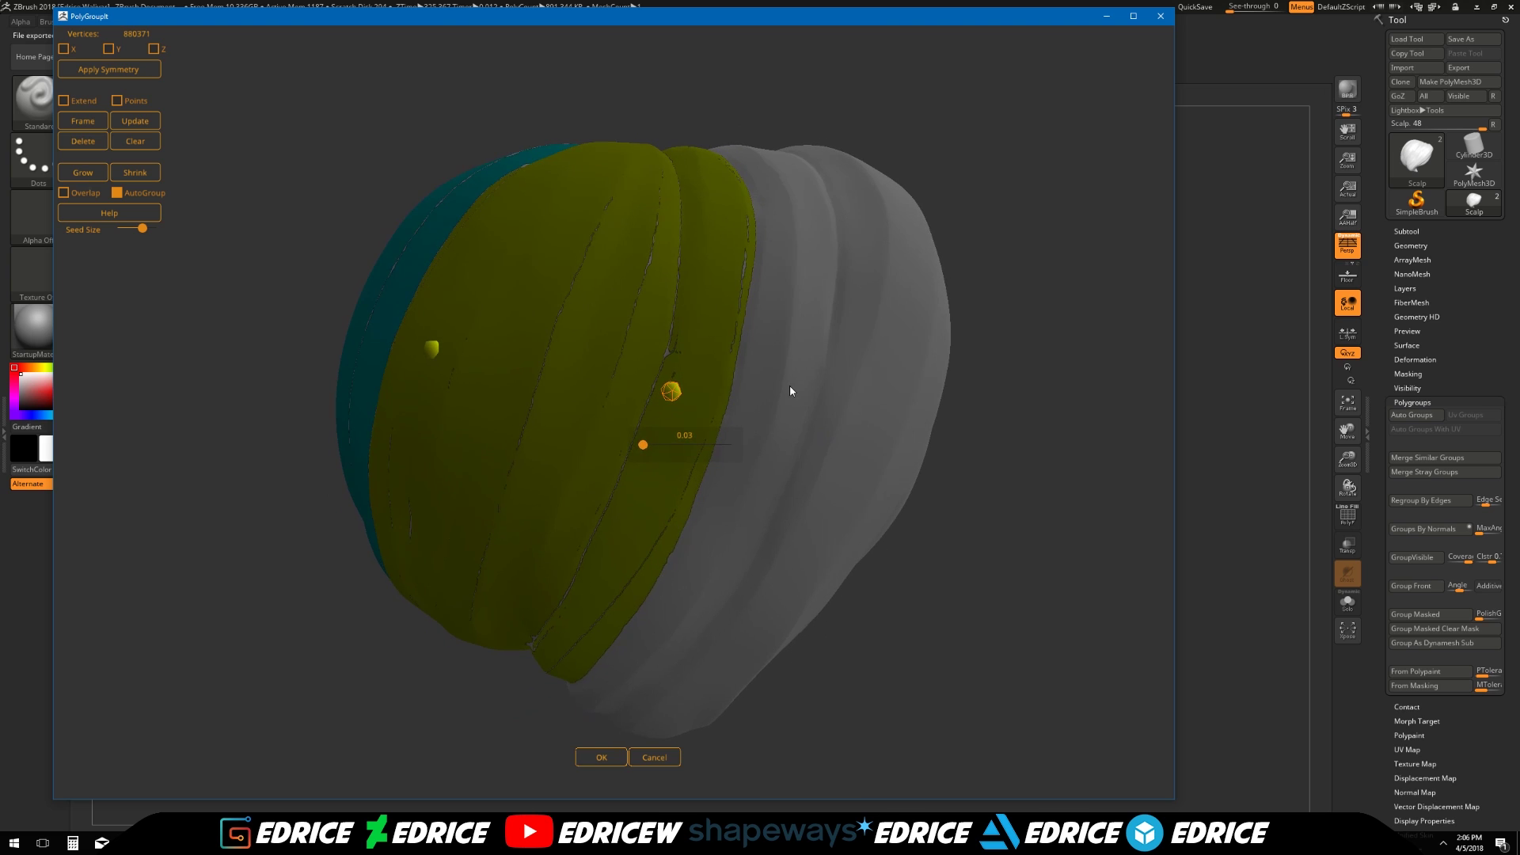
{"action": "left_click", "coordinate": [789, 386]}
{"action": "left_click", "coordinate": [871, 380]}
{"action": "left_click_drag", "start_coordinate": [918, 411], "coordinate": [671, 363]}
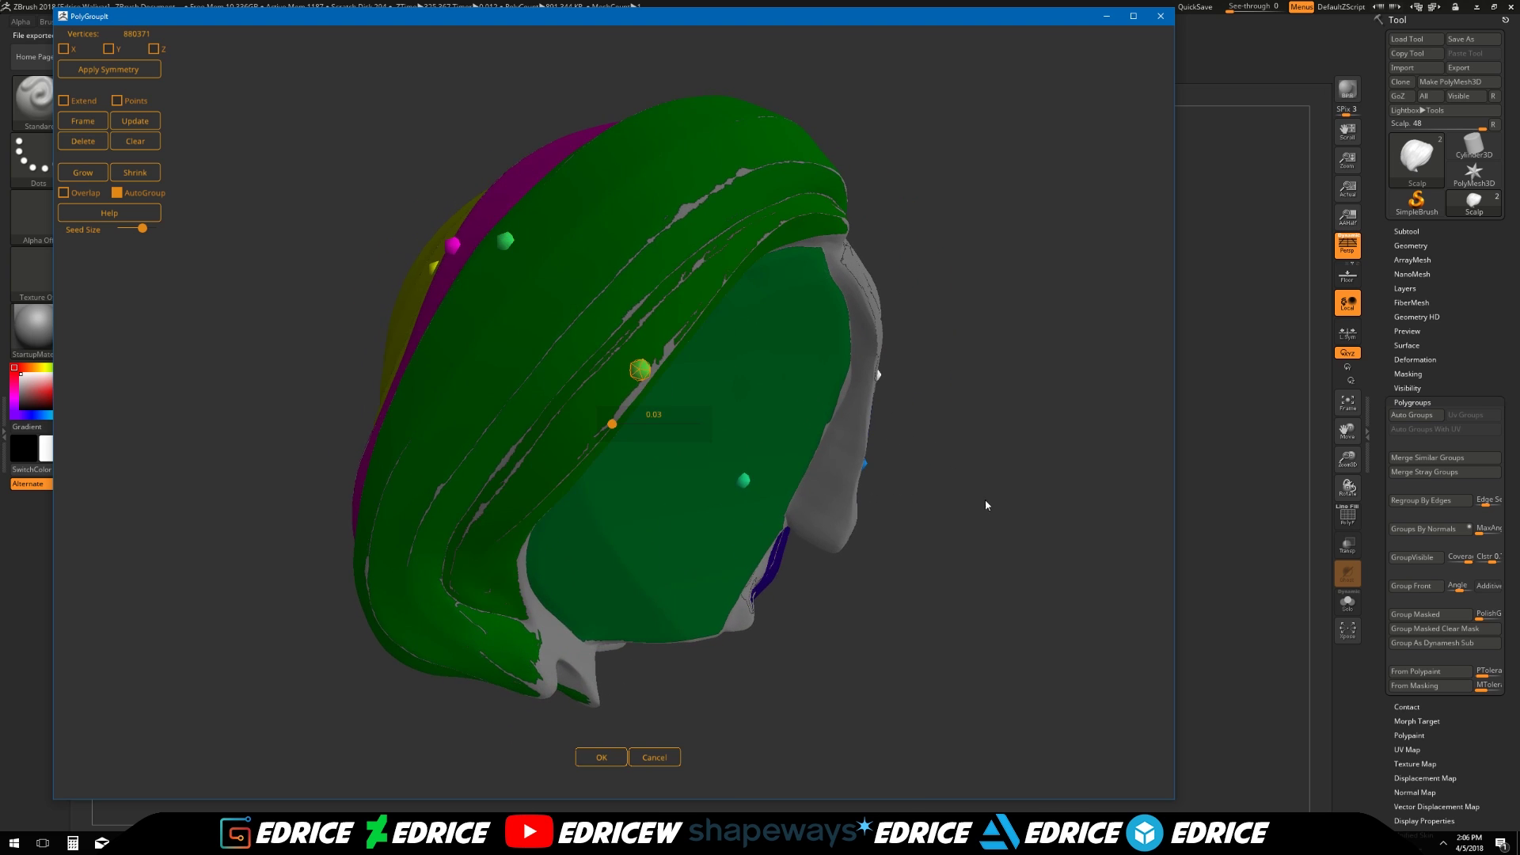
Place a seed on the flat underside patch at the nape, below the inner cap
{"action": "left_click_drag", "start_coordinate": [987, 505], "coordinate": [692, 504]}
{"action": "left_click_drag", "start_coordinate": [916, 556], "coordinate": [954, 322]}
{"action": "left_click", "coordinate": [666, 534]}
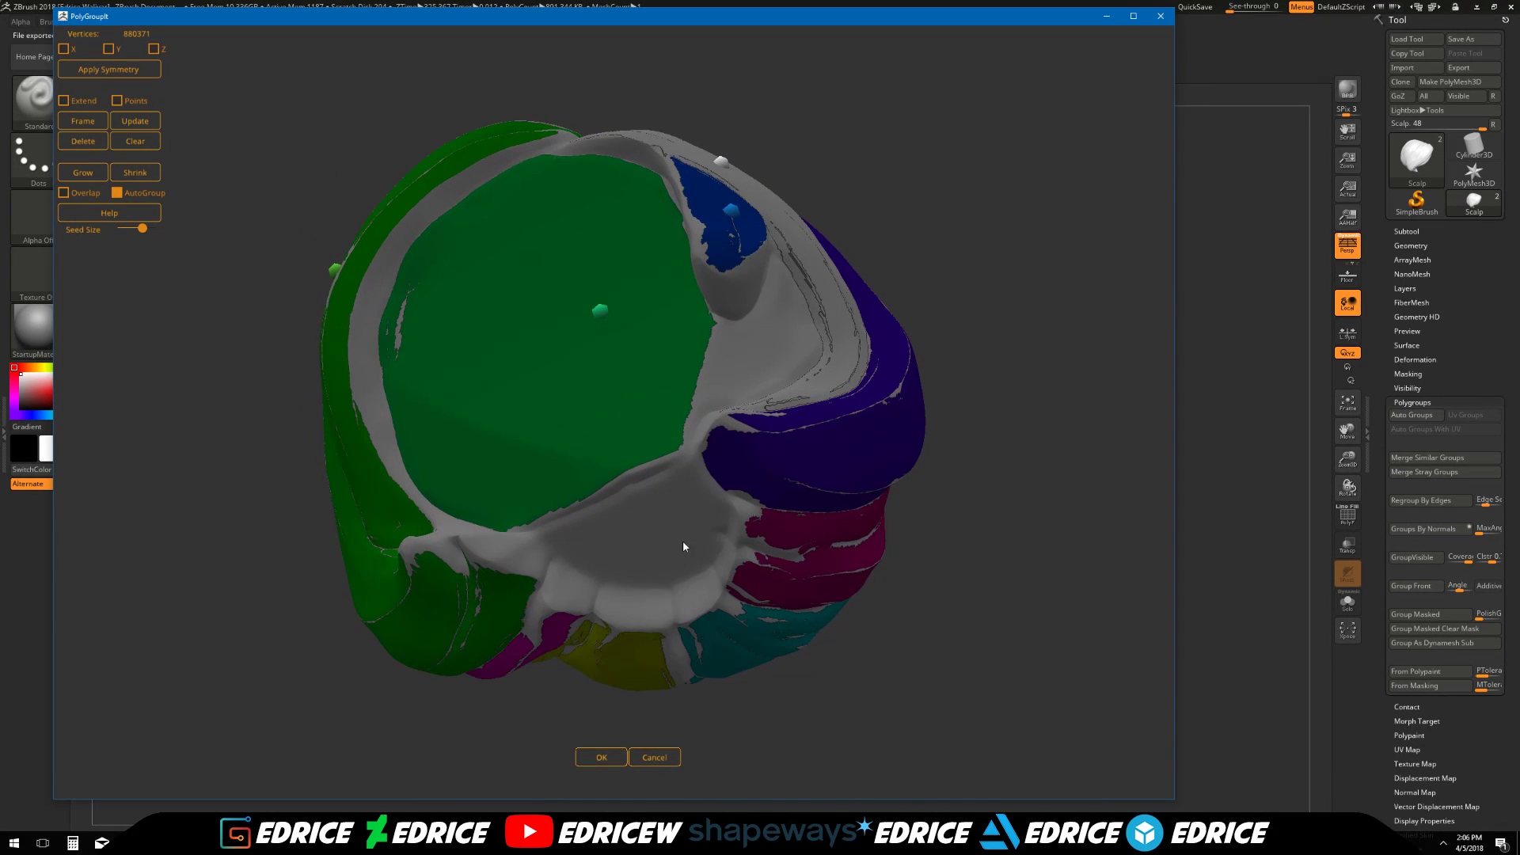
{"action": "left_click", "coordinate": [684, 547]}
{"action": "left_click_drag", "start_coordinate": [969, 586], "coordinate": [962, 712]}
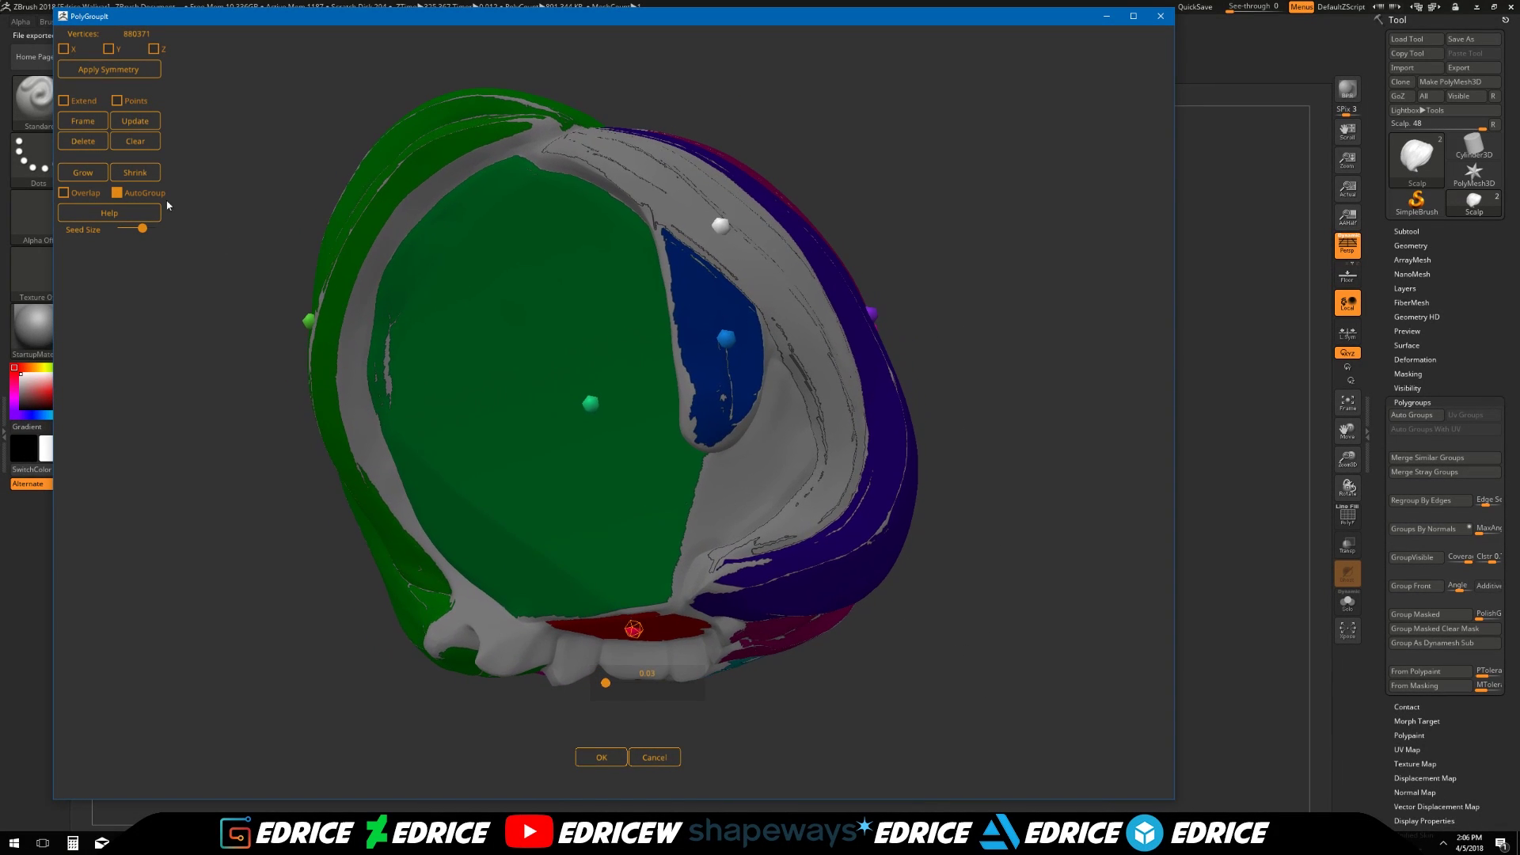
Enable Extend to fill the gaps between the seeded regions, and apply the polygroups to the hair mesh
{"action": "left_click", "coordinate": [67, 102]}
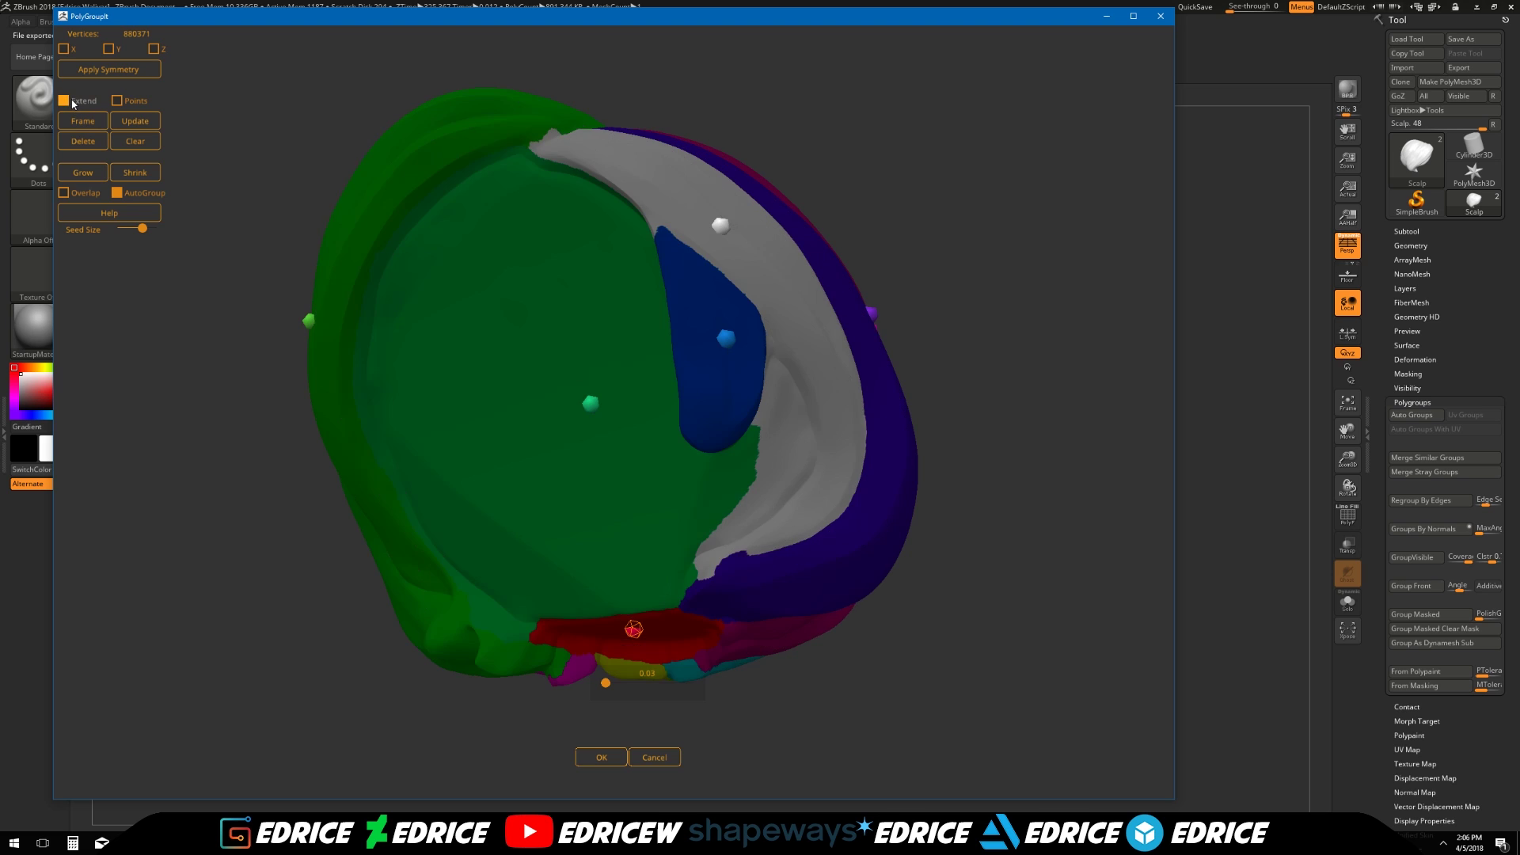
{"action": "left_click_drag", "start_coordinate": [269, 389], "coordinate": [867, 592]}
{"action": "left_click", "coordinate": [601, 756]}
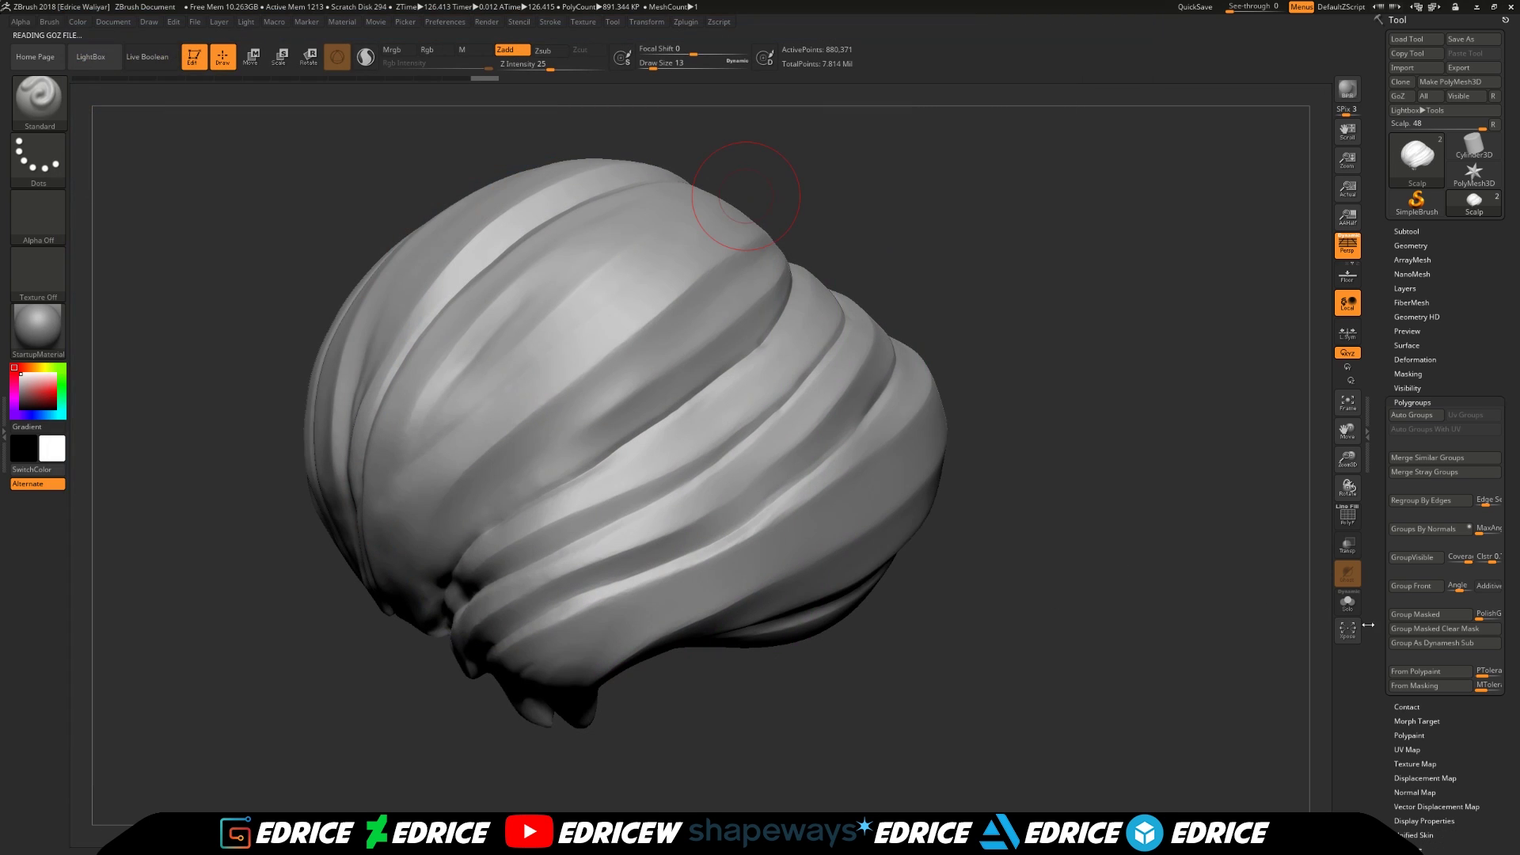
Isolate a back strand's polygroup to inspect its boundaries, and restore the full hair mesh's visibility
{"action": "key", "text": "ctrl+shift"}
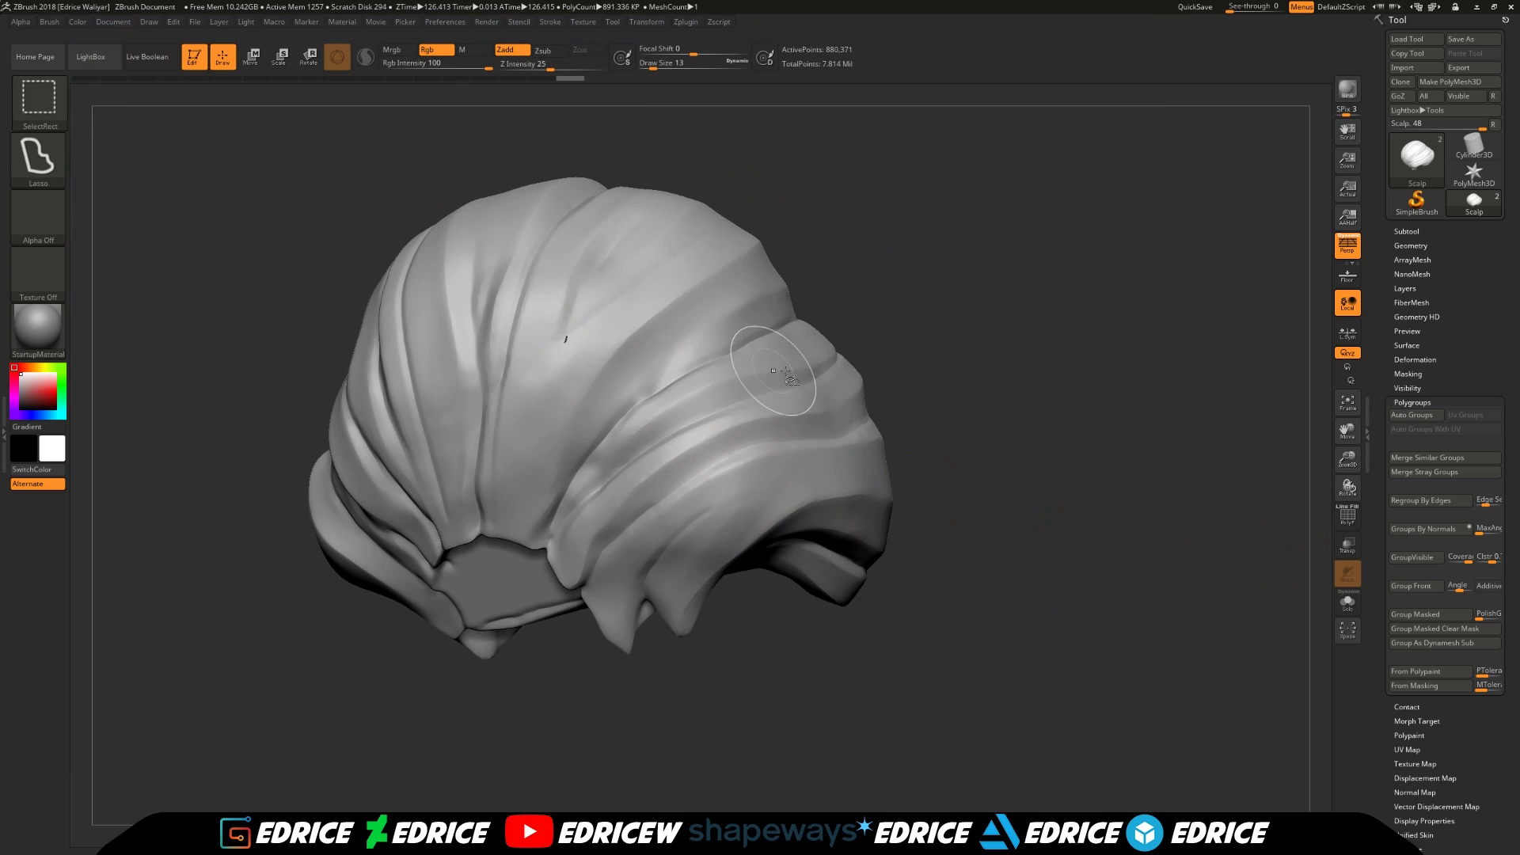
{"action": "left_click", "coordinate": [599, 333], "text": "ctrl+shift"}
{"action": "left_click", "coordinate": [1038, 326], "text": "ctrl+shift"}
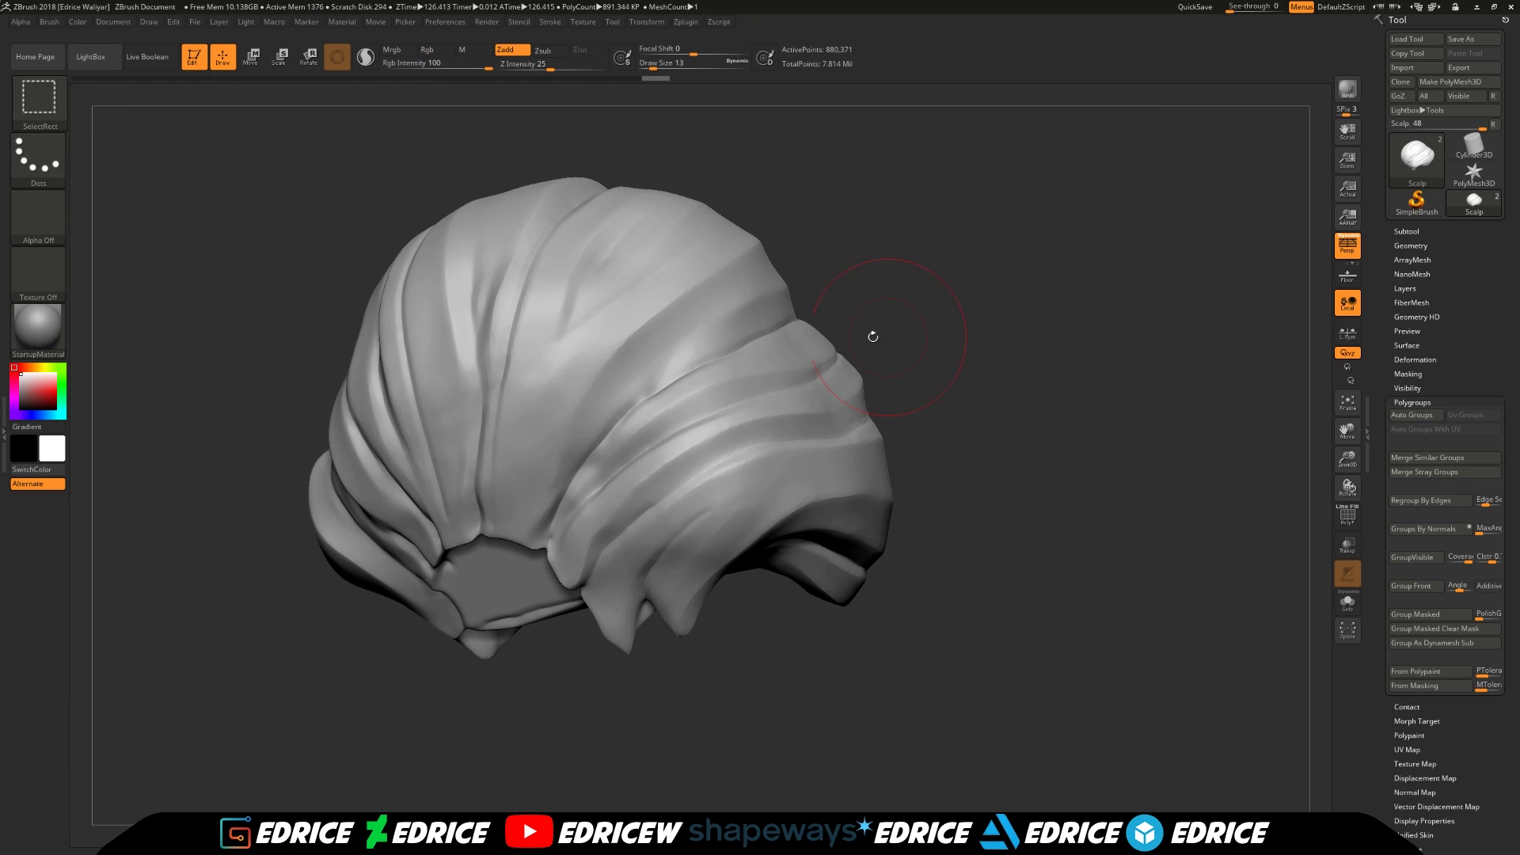
{"action": "left_click", "coordinate": [643, 313], "text": "ctrl+shift"}
{"action": "mouse_move", "coordinate": [1069, 346]}
{"action": "left_mouse_down"}
{"action": "mouse_move", "coordinate": [953, 413]}
{"action": "mouse_move", "coordinate": [1046, 401]}
{"action": "left_mouse_up"}
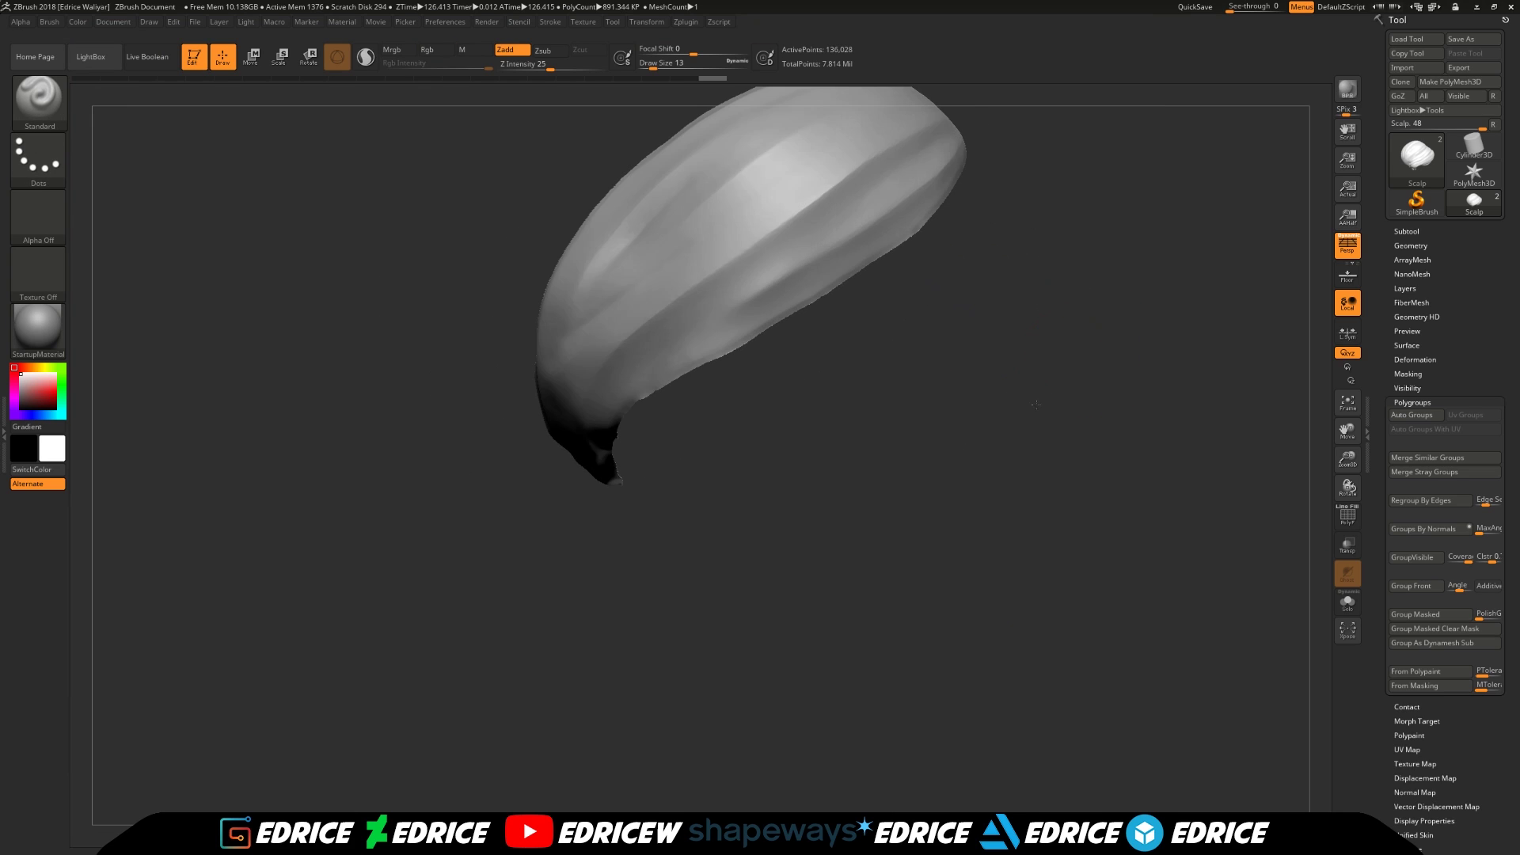
{"action": "left_click_drag", "start_coordinate": [644, 604], "coordinate": [665, 554]}
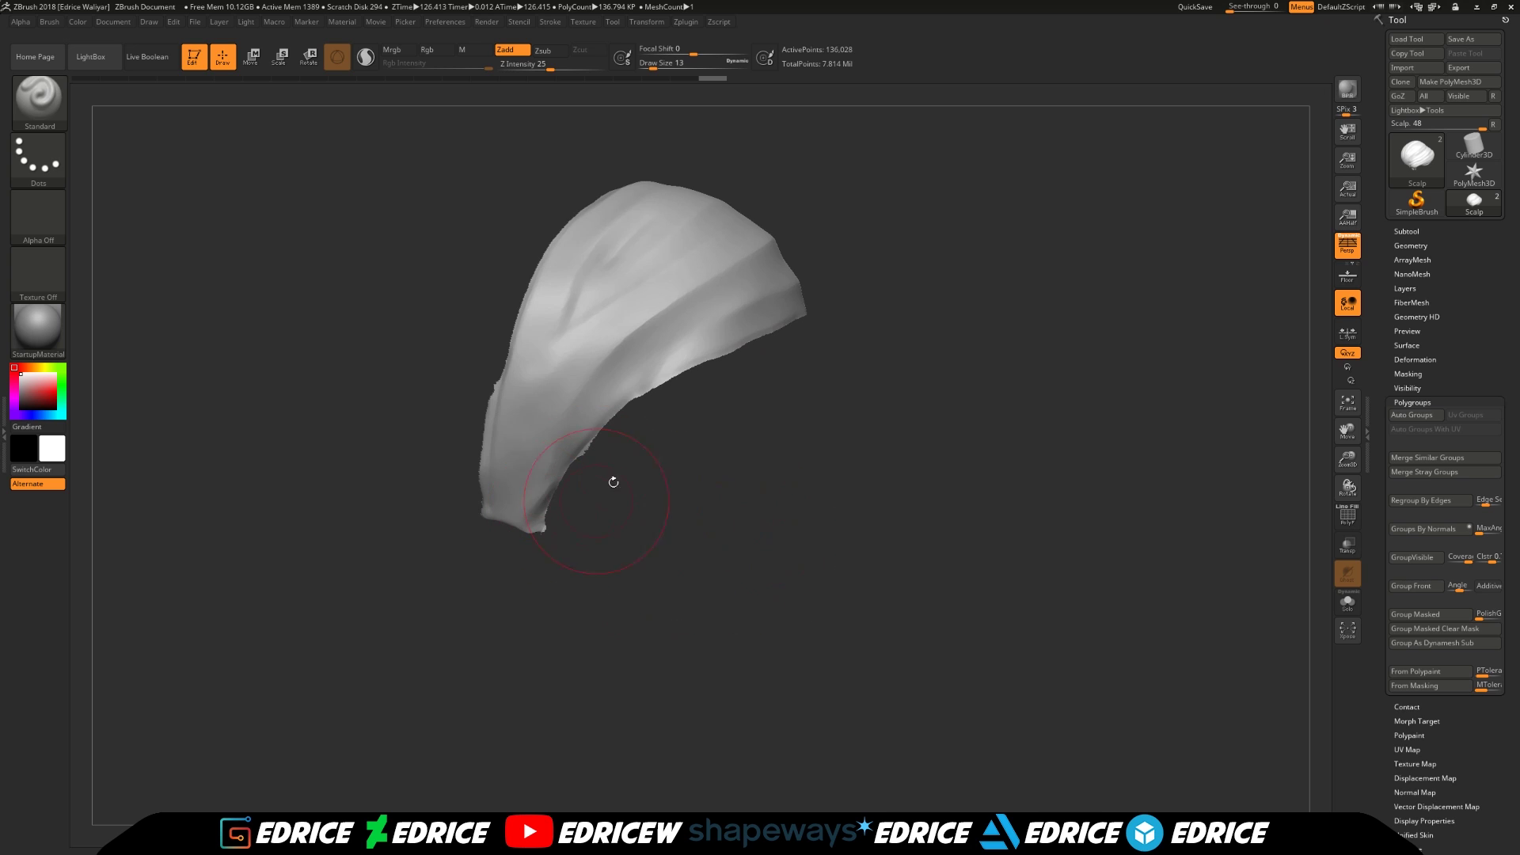
{"action": "left_click", "coordinate": [953, 539], "text": "ctrl+shift"}
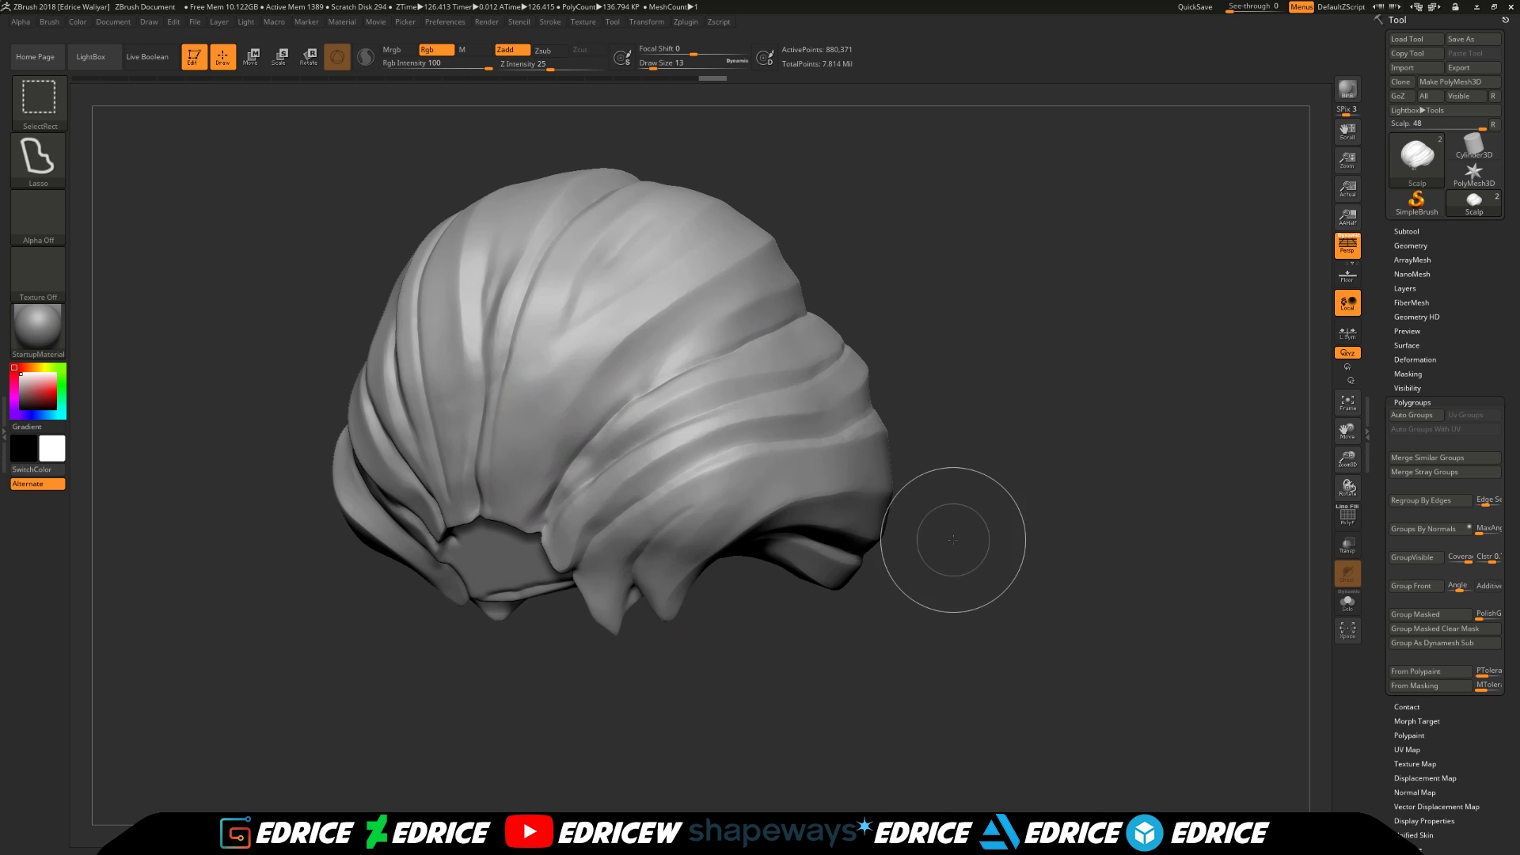
{"action": "left_click_drag", "start_coordinate": [1010, 356], "coordinate": [1116, 468]}
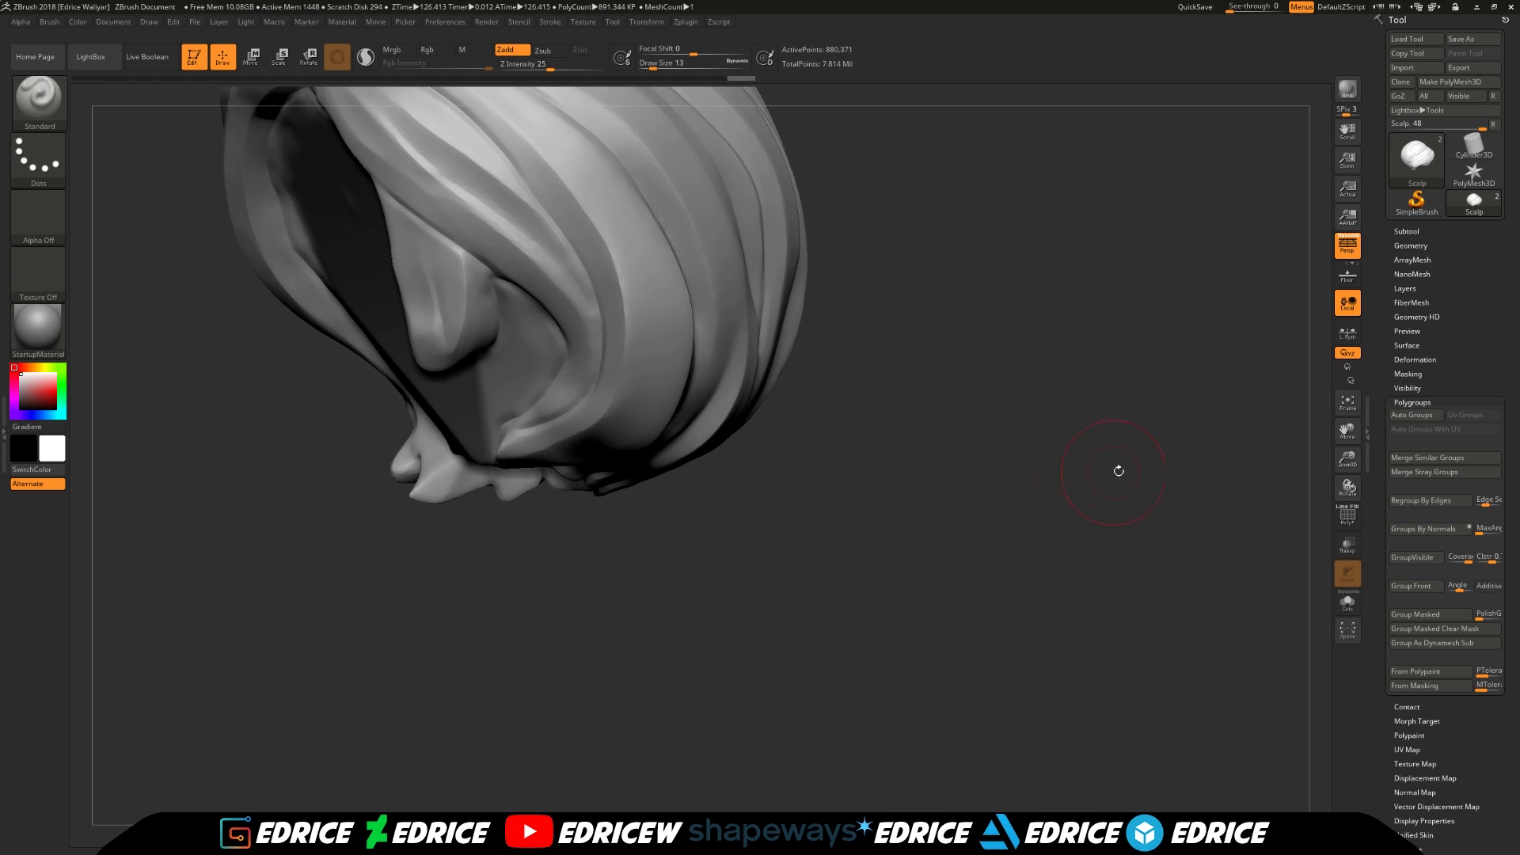
{"action": "left_click", "coordinate": [1347, 402]}
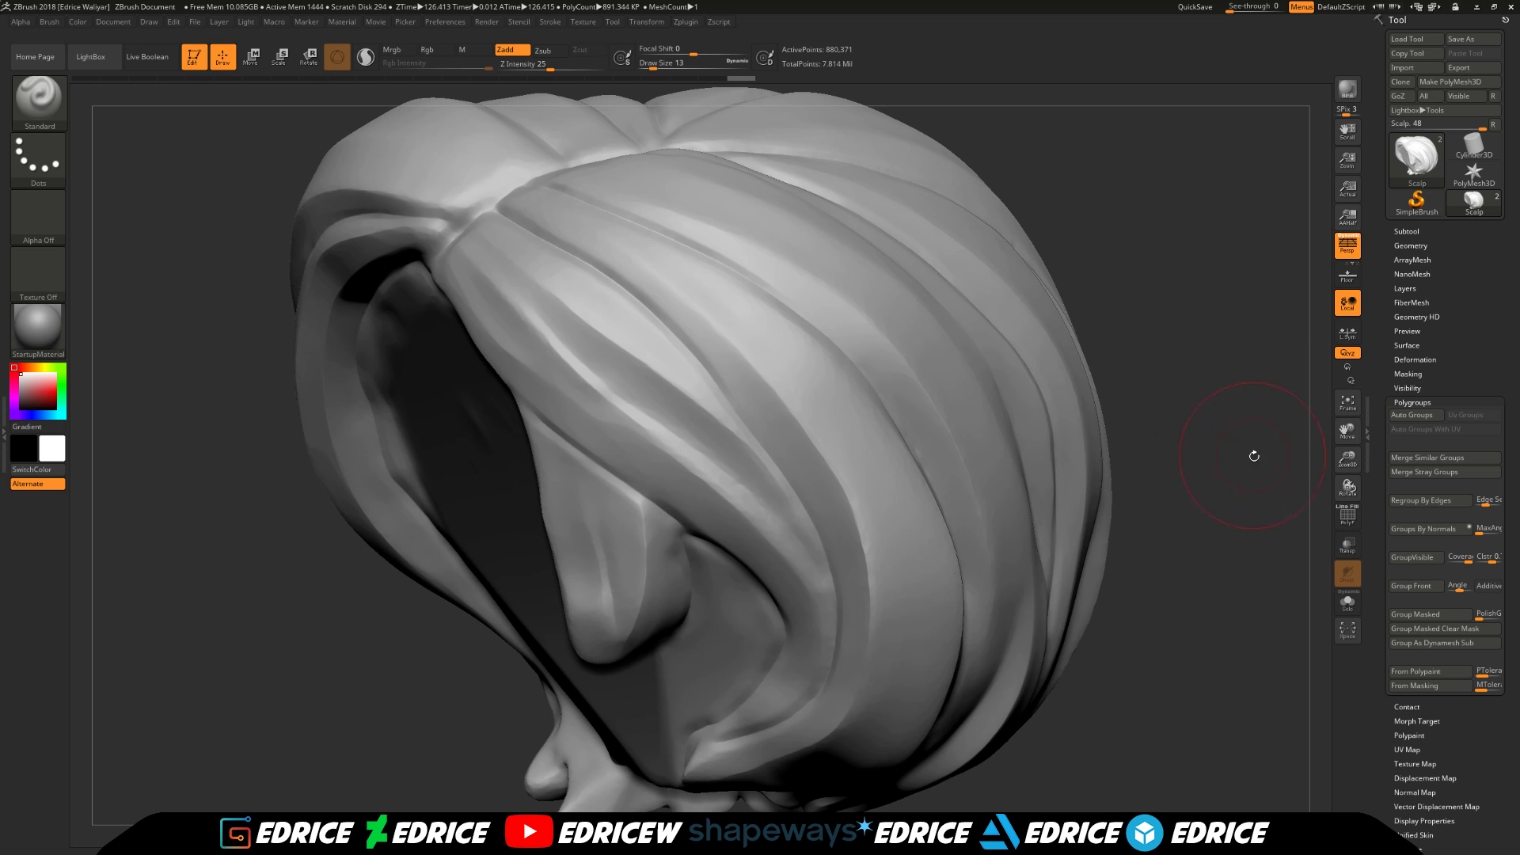
{"action": "left_click_drag", "start_coordinate": [1350, 458], "coordinate": [1269, 445]}
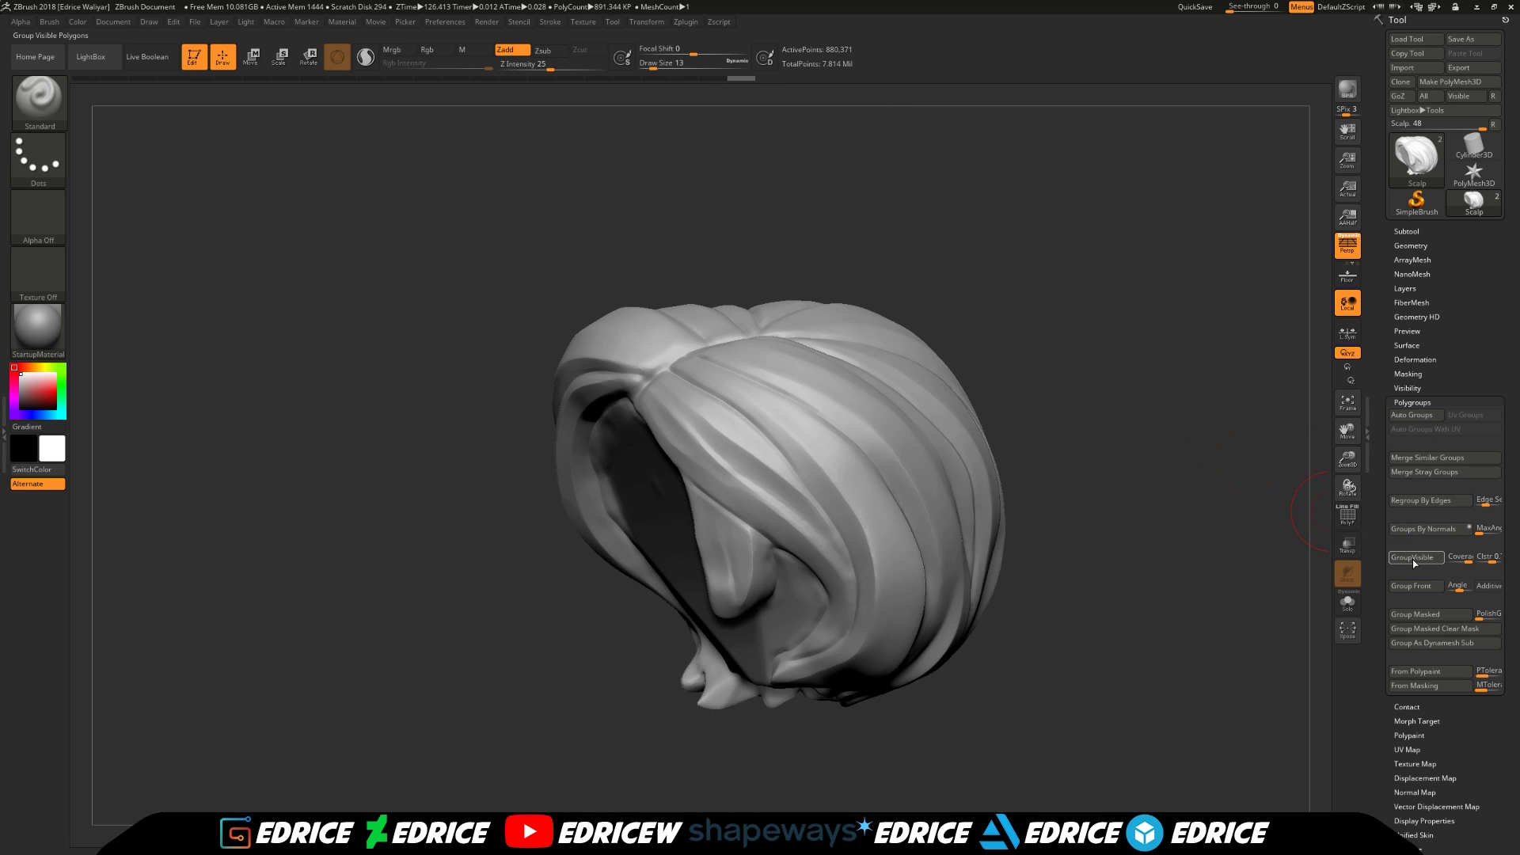
{"action": "left_click_drag", "start_coordinate": [1072, 478], "coordinate": [1081, 461]}
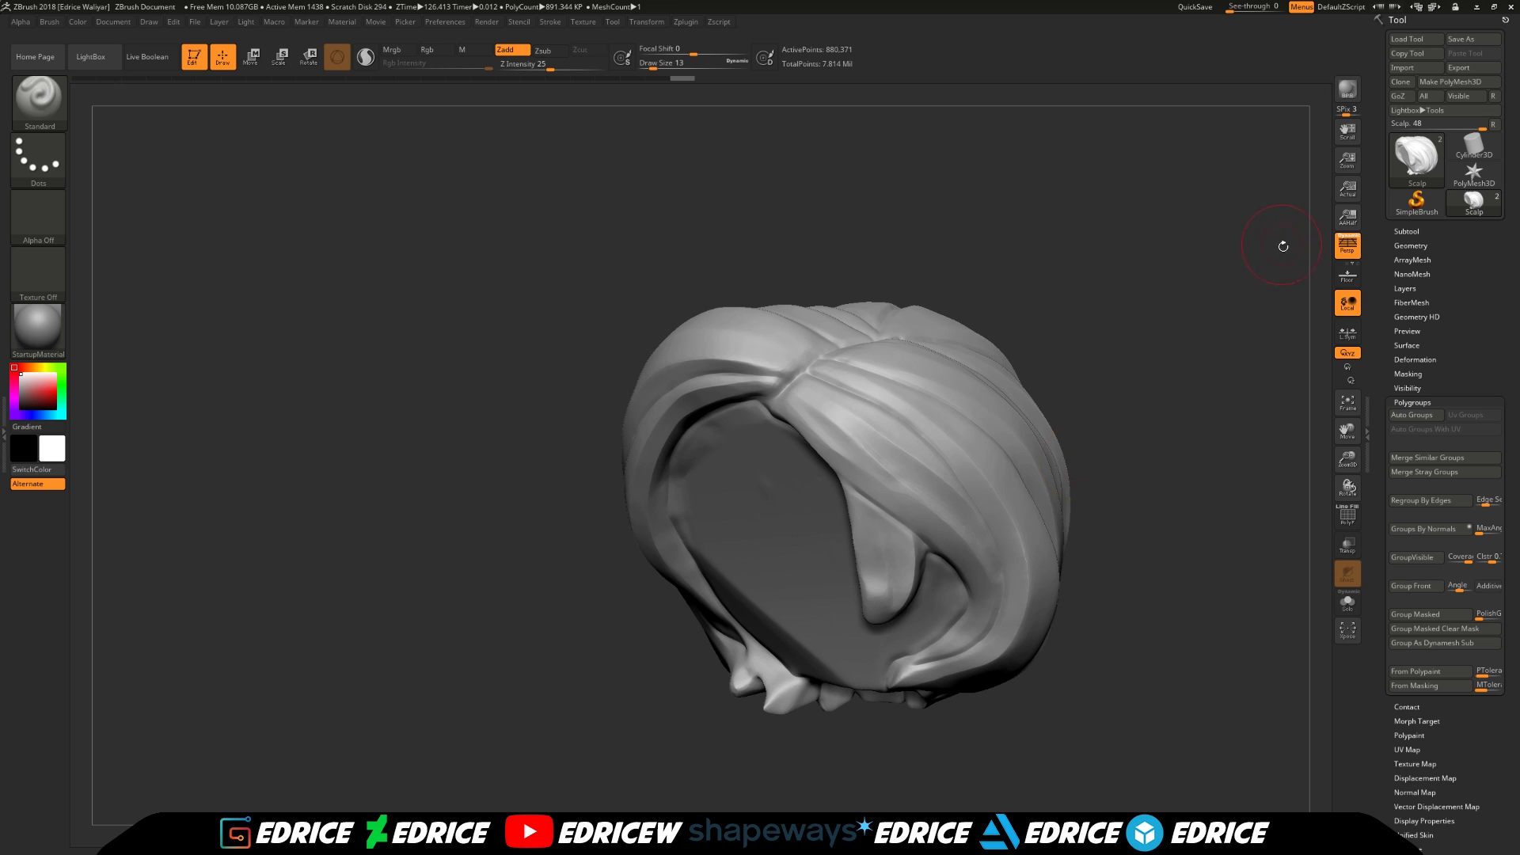
{"action": "left_click_drag", "start_coordinate": [1334, 453], "coordinate": [1231, 458]}
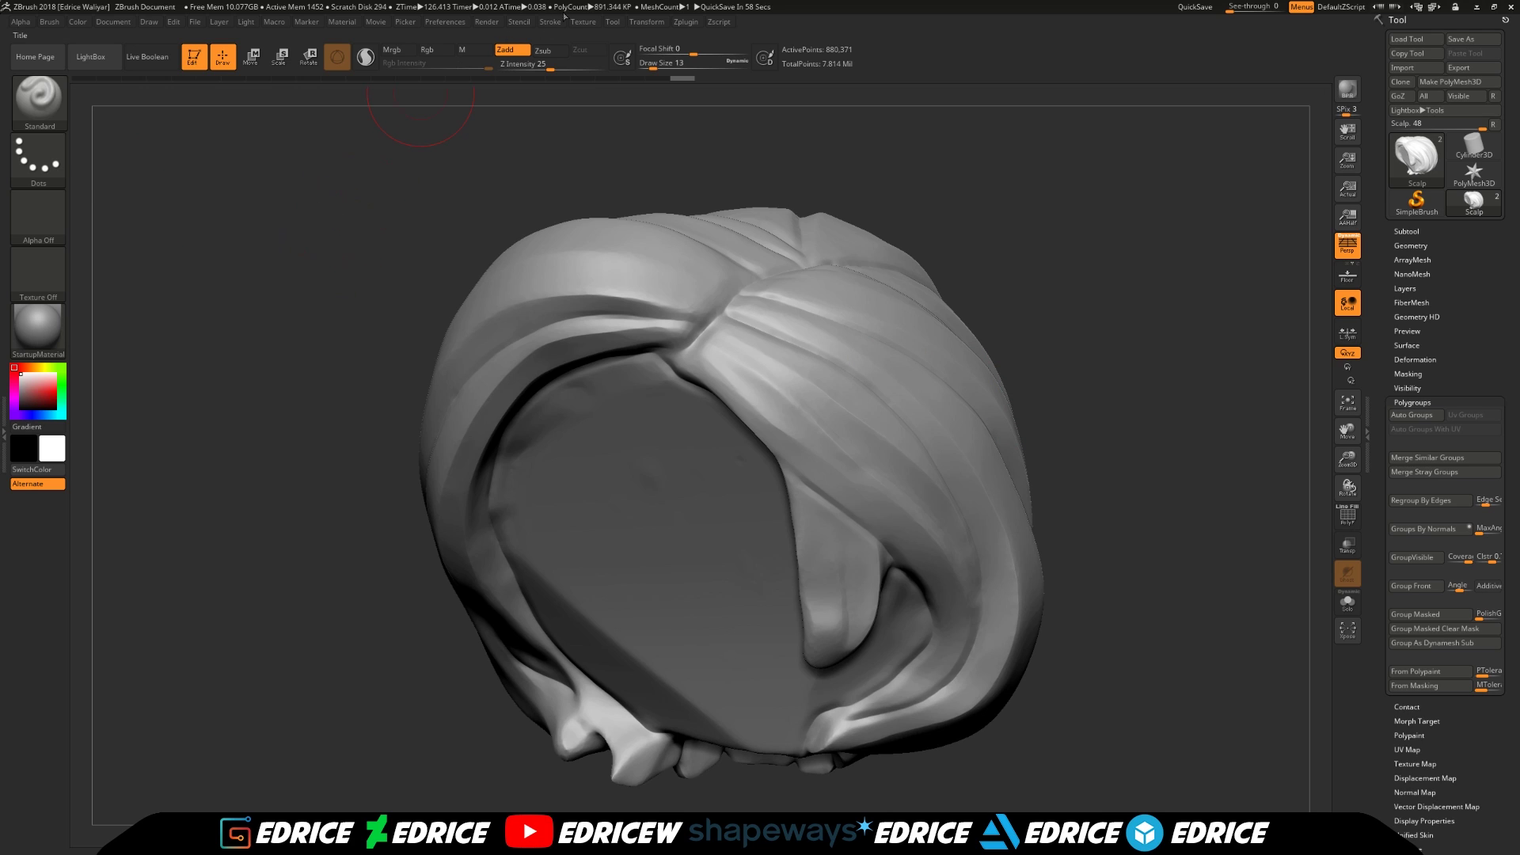
{"action": "left_click", "coordinate": [593, 22]}
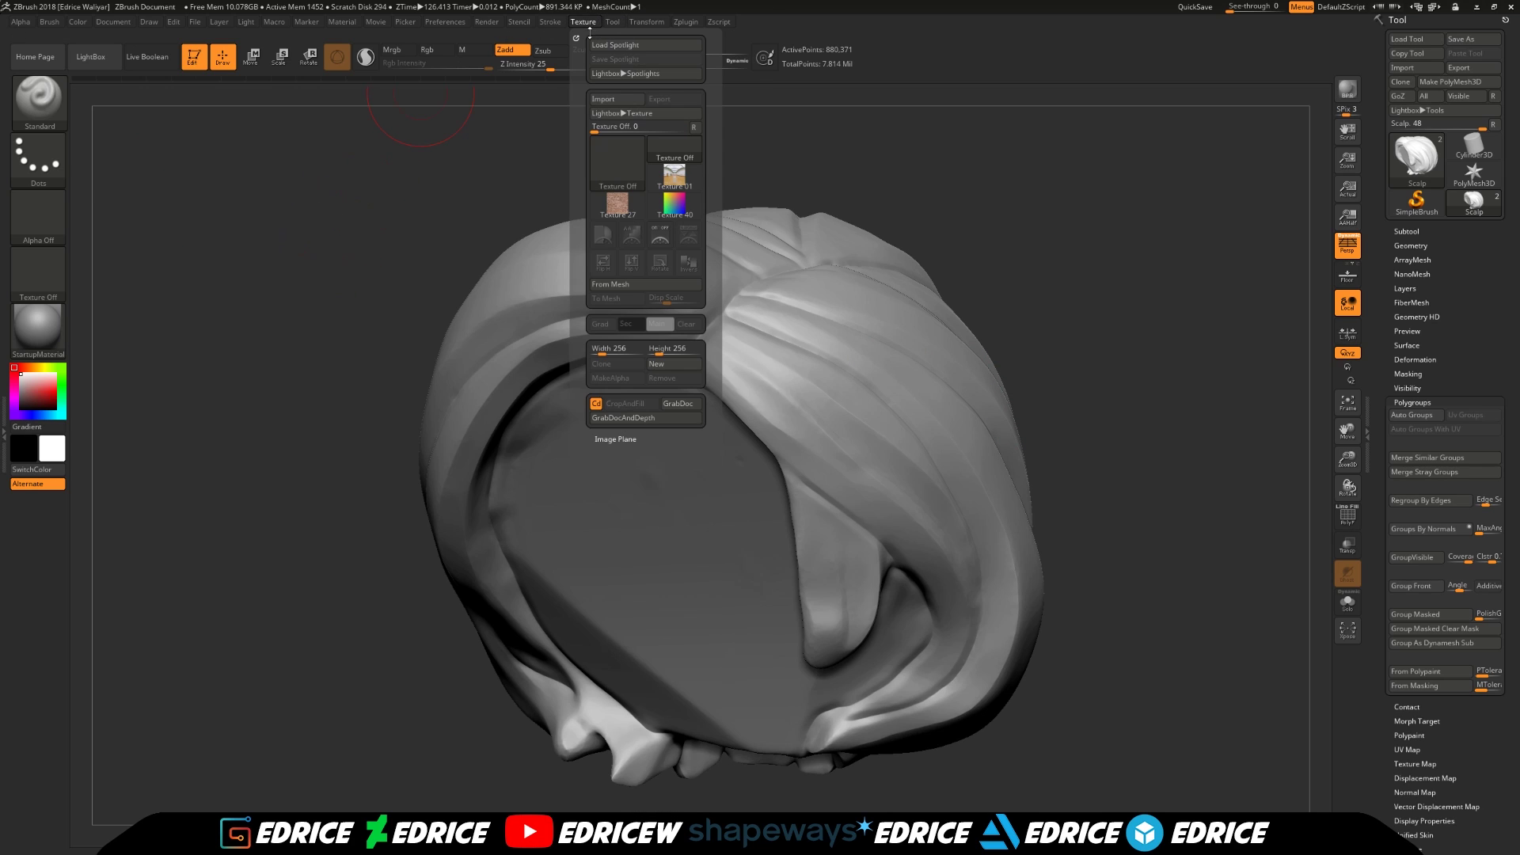
Select the Paint brush for painting on the hair mesh
{"action": "left_click", "coordinate": [39, 118]}
{"action": "key", "text": "p"}
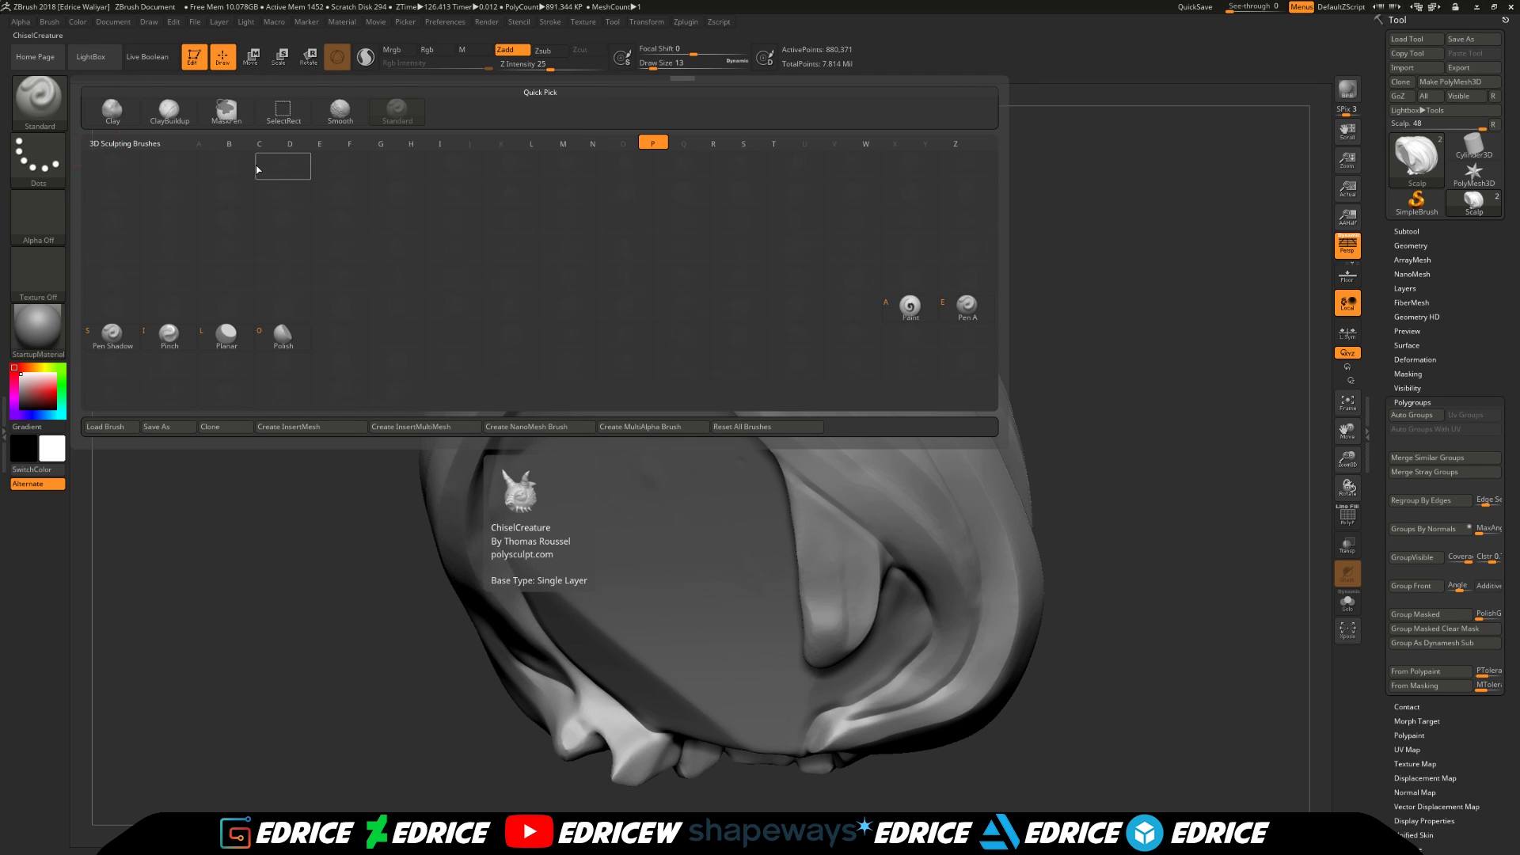
{"action": "left_click", "coordinate": [904, 316]}
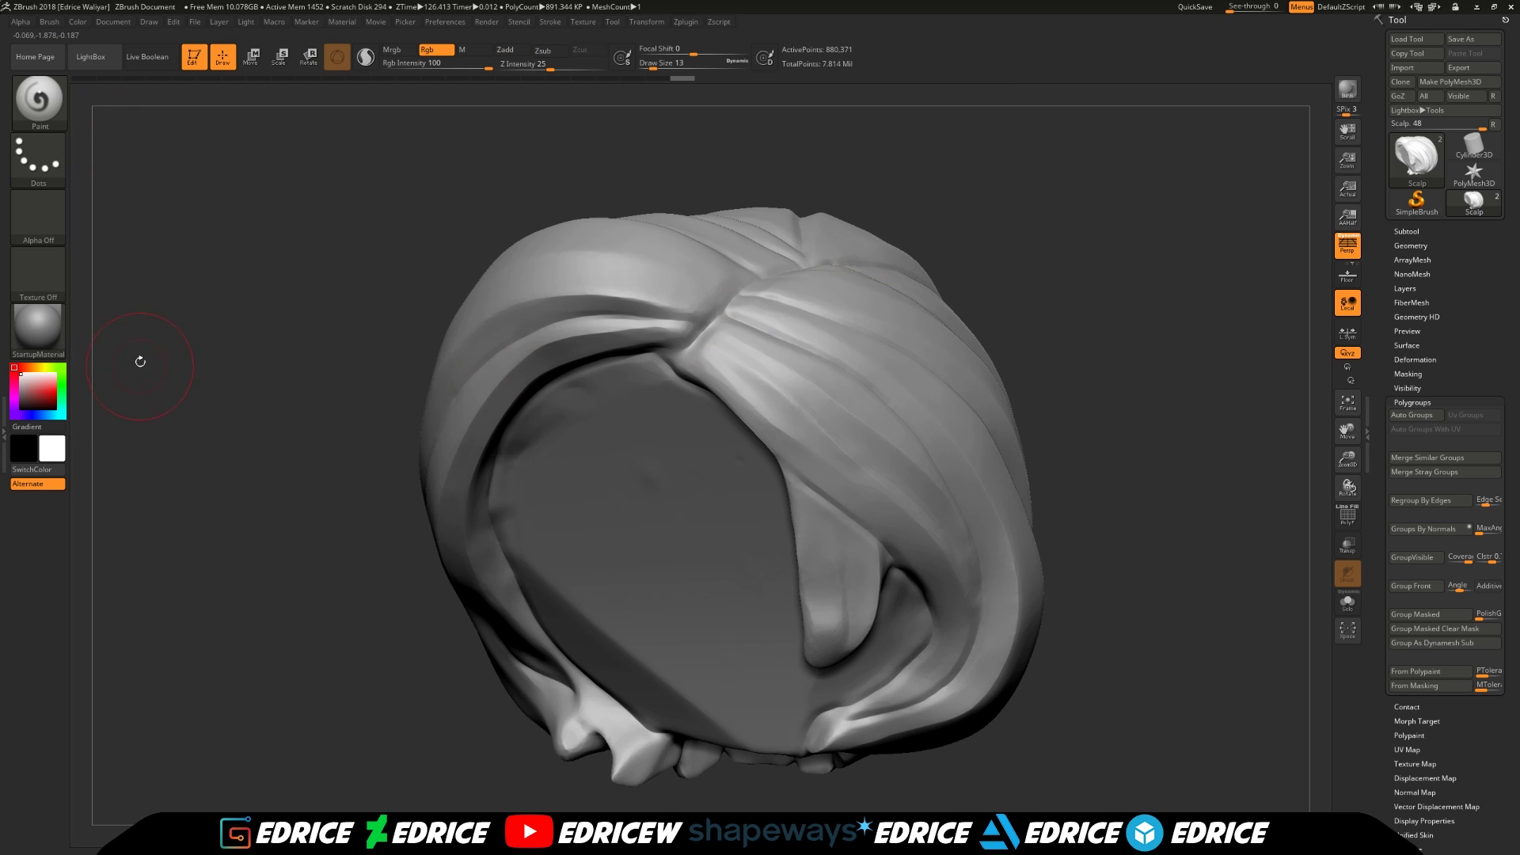
{"action": "left_click", "coordinate": [164, 24]}
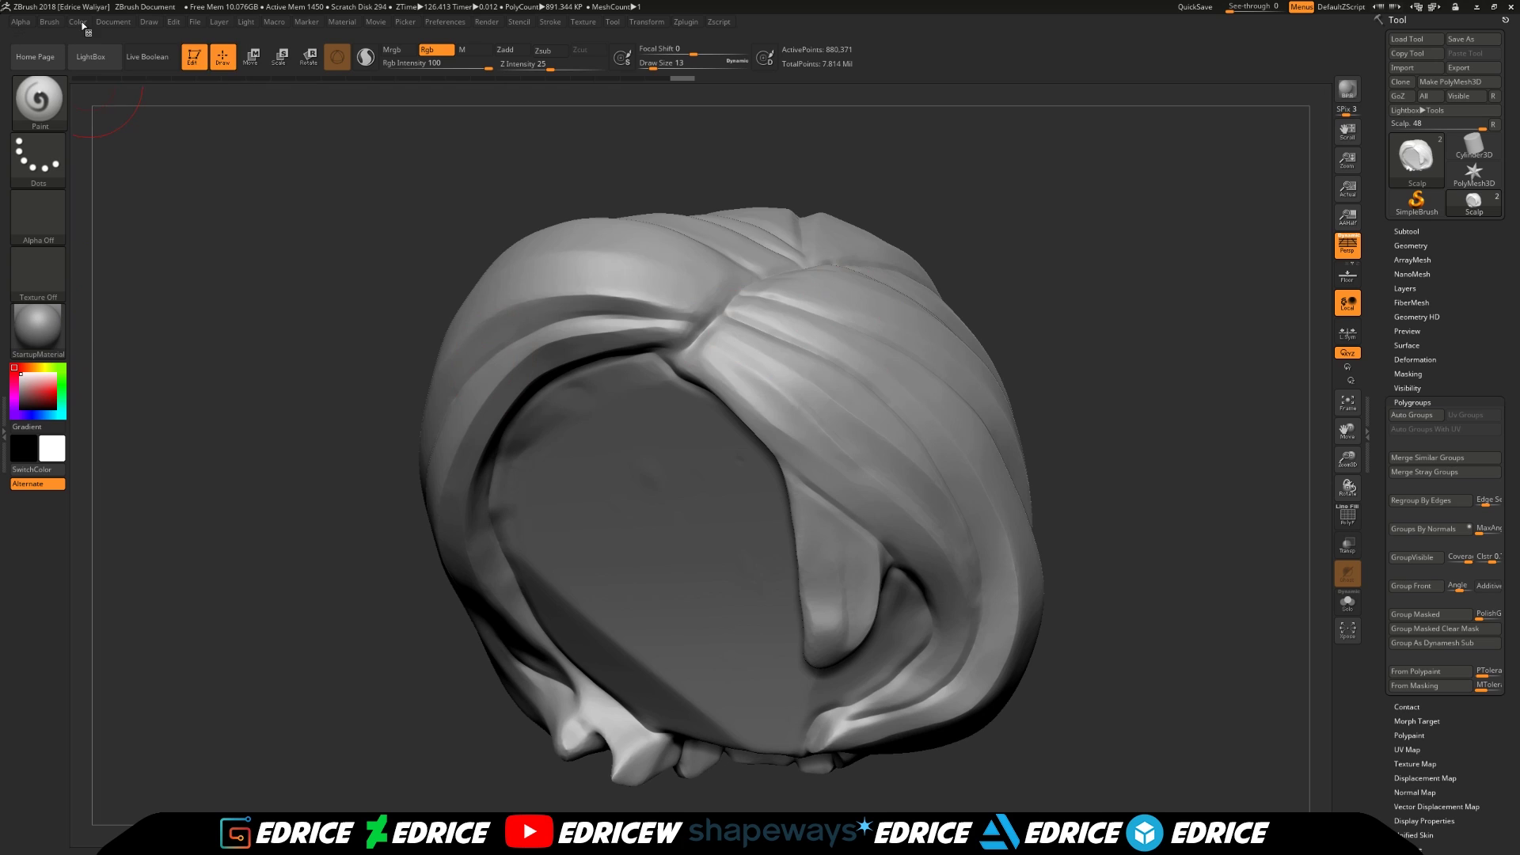
{"action": "left_click", "coordinate": [82, 25]}
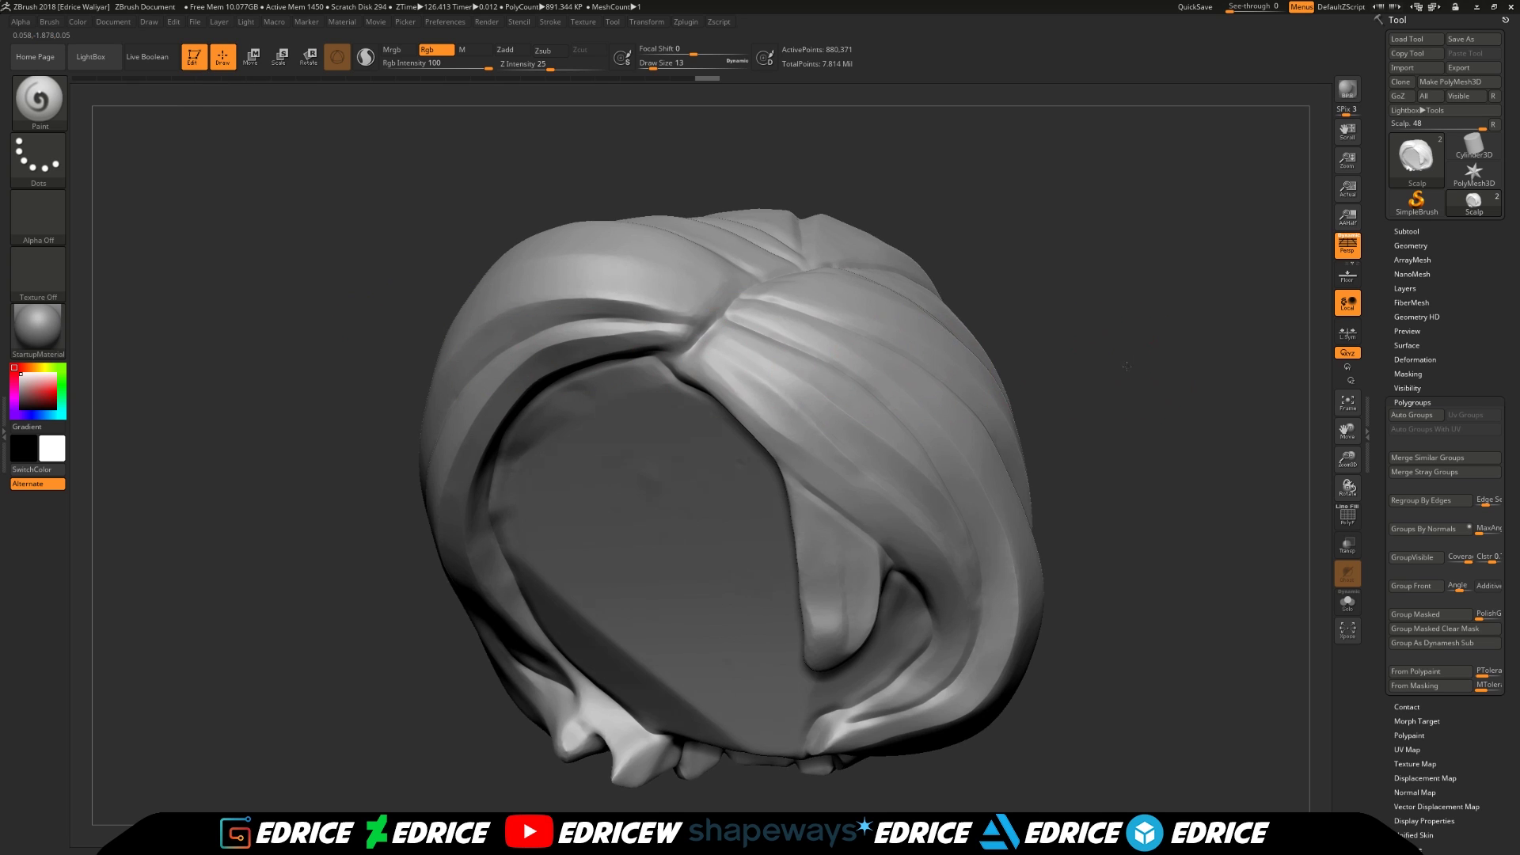
Switch the active paint colour to white and reduce the brush's draw size to 5
{"action": "left_click_drag", "start_coordinate": [1127, 366], "coordinate": [932, 353]}
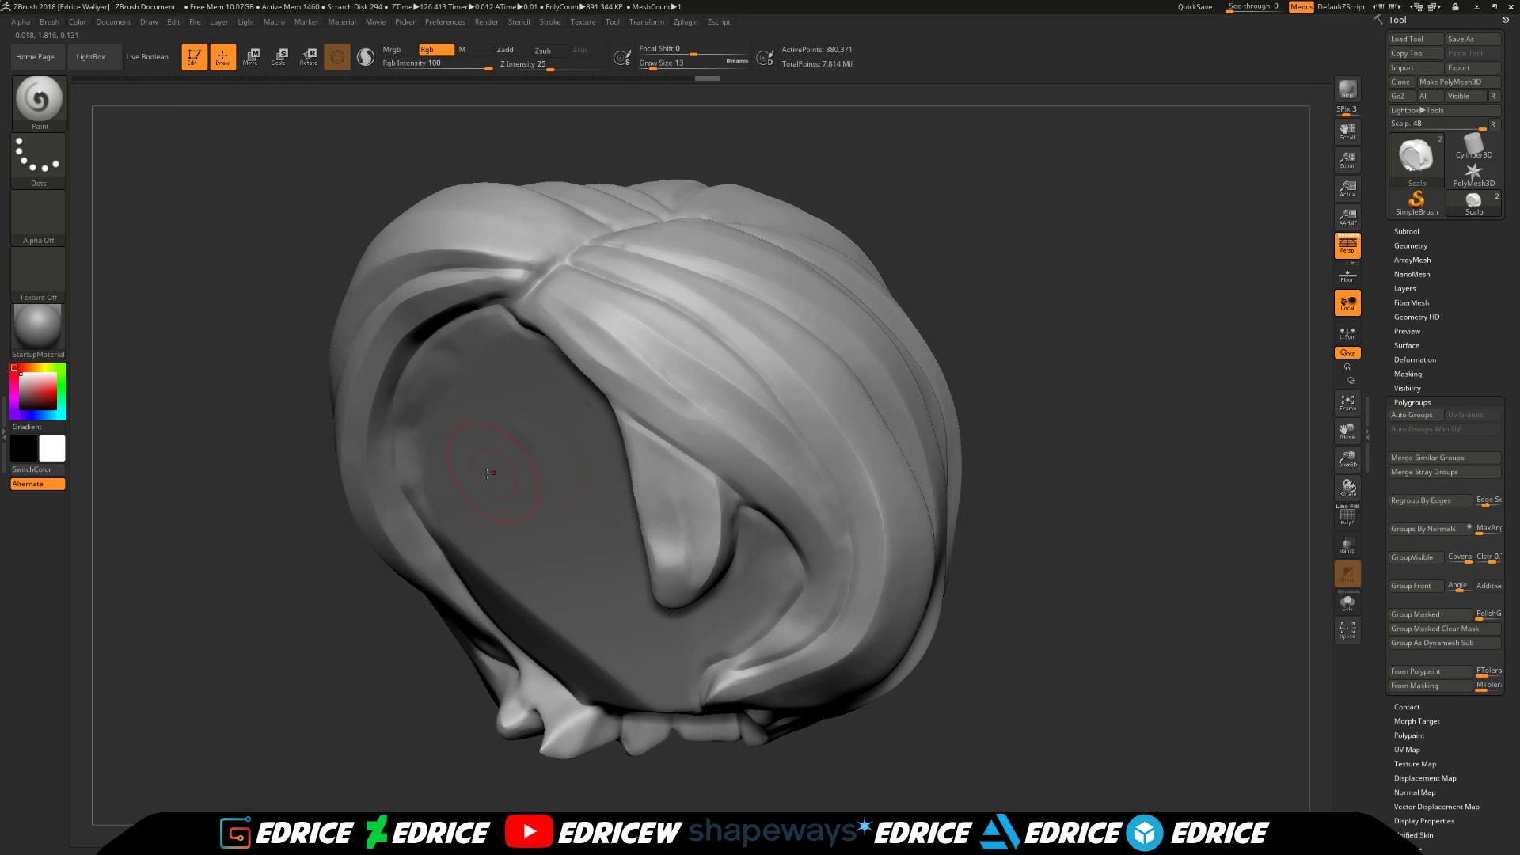
{"action": "left_click", "coordinate": [38, 450]}
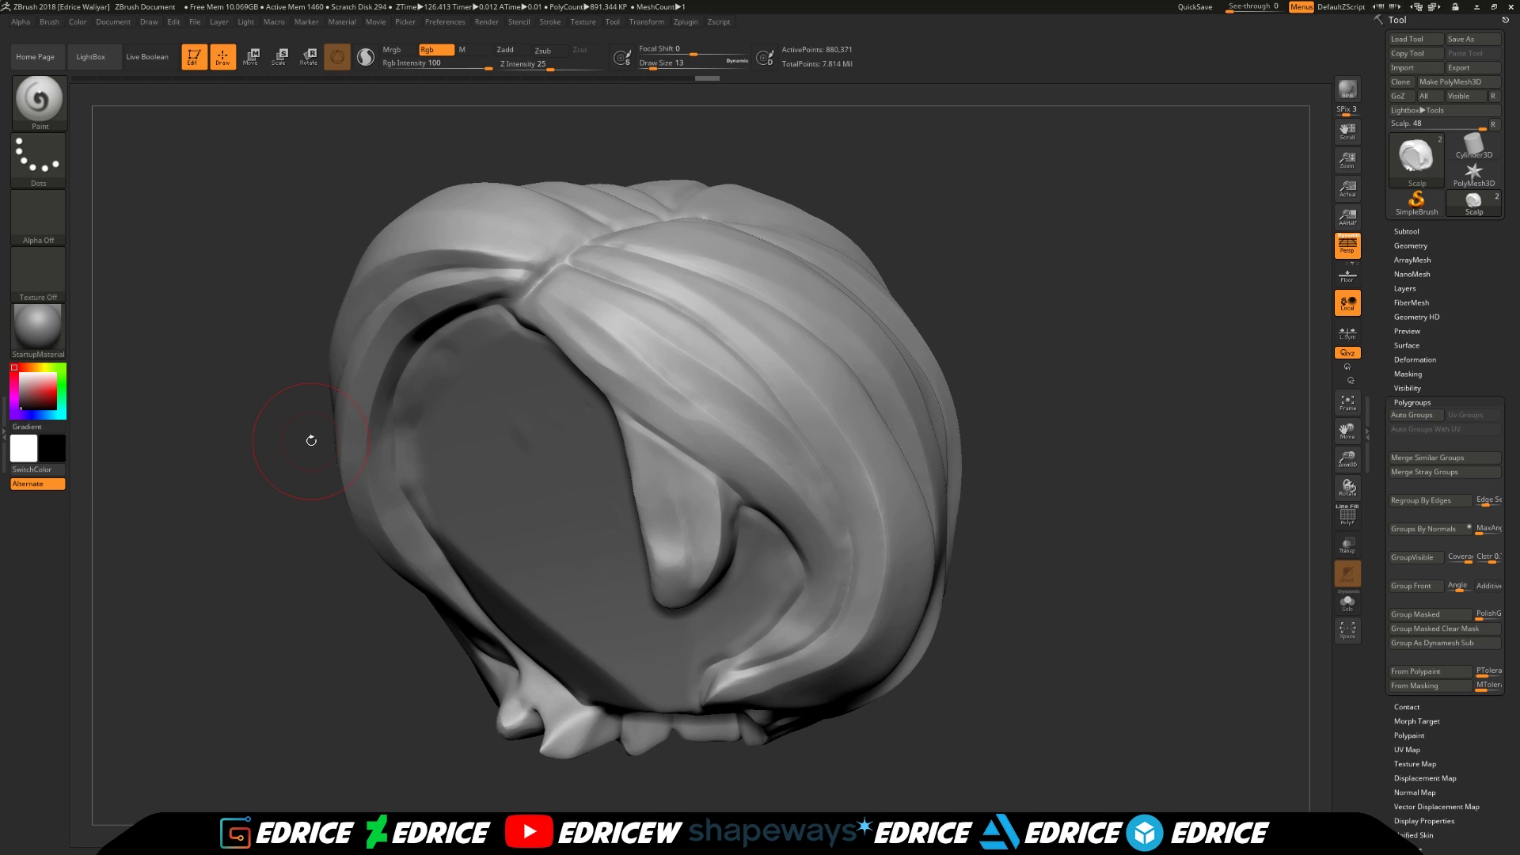
{"action": "left_click_drag", "start_coordinate": [653, 69], "coordinate": [651, 69]}
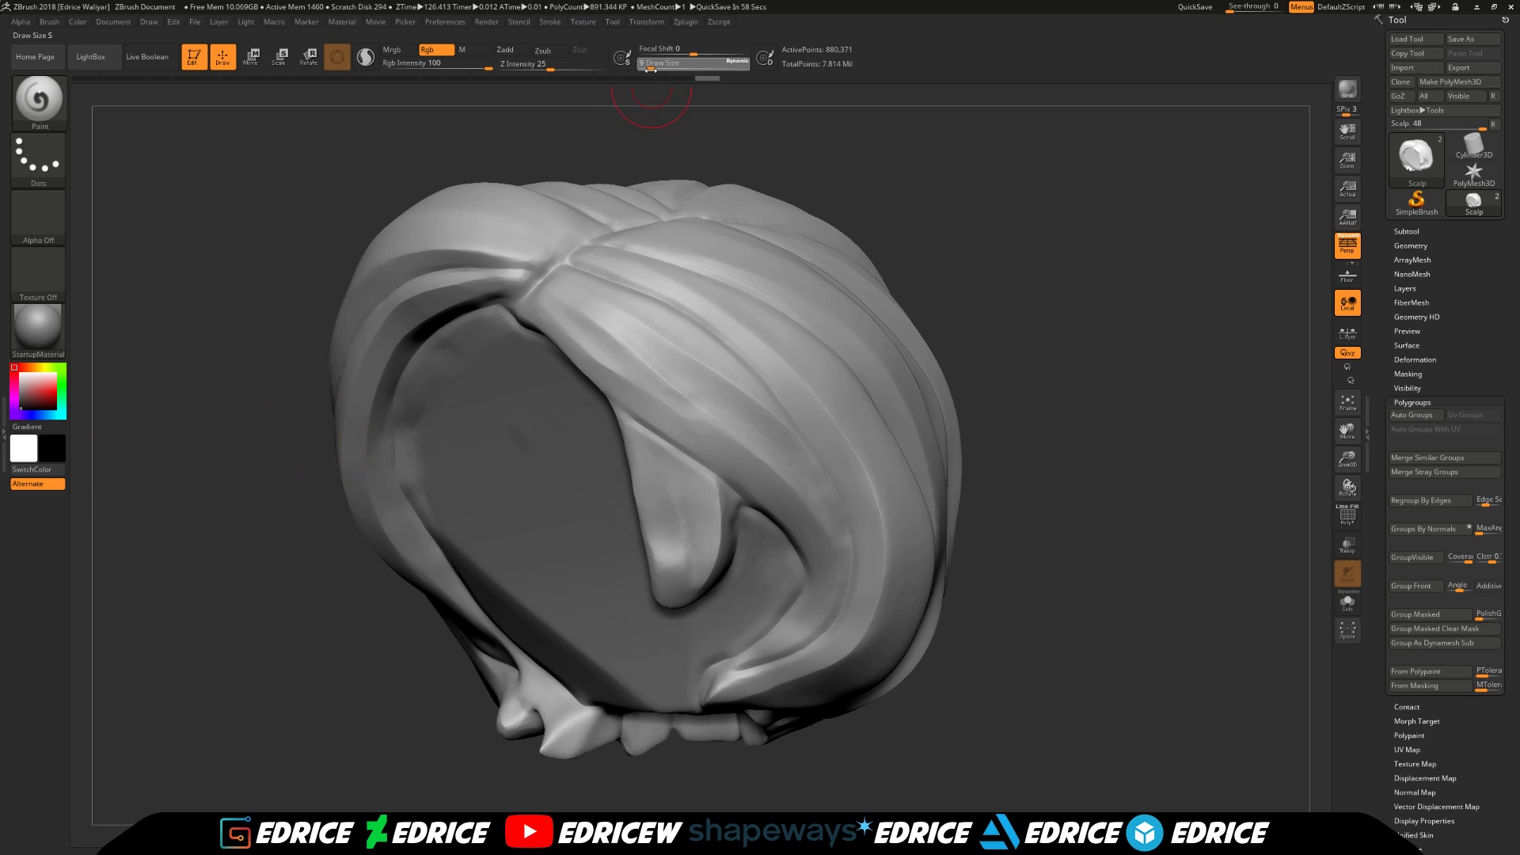
Reduce the brush's draw size to 2 and set the Lazy Mouse stroke radius to 64
{"action": "left_click_drag", "start_coordinate": [990, 154], "coordinate": [1108, 190]}
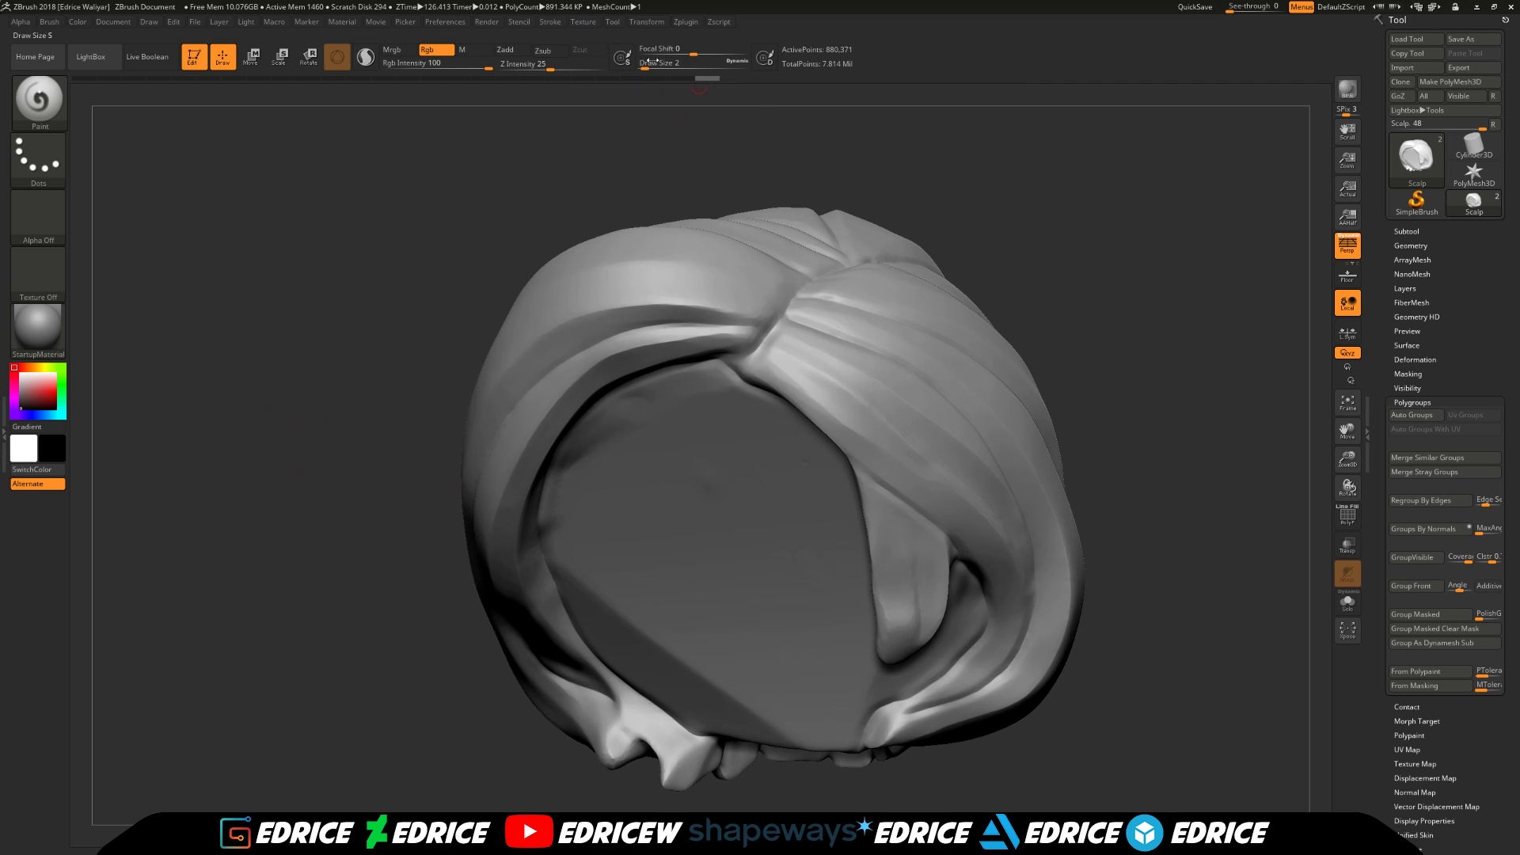
{"action": "mouse_move", "coordinate": [550, 22]}
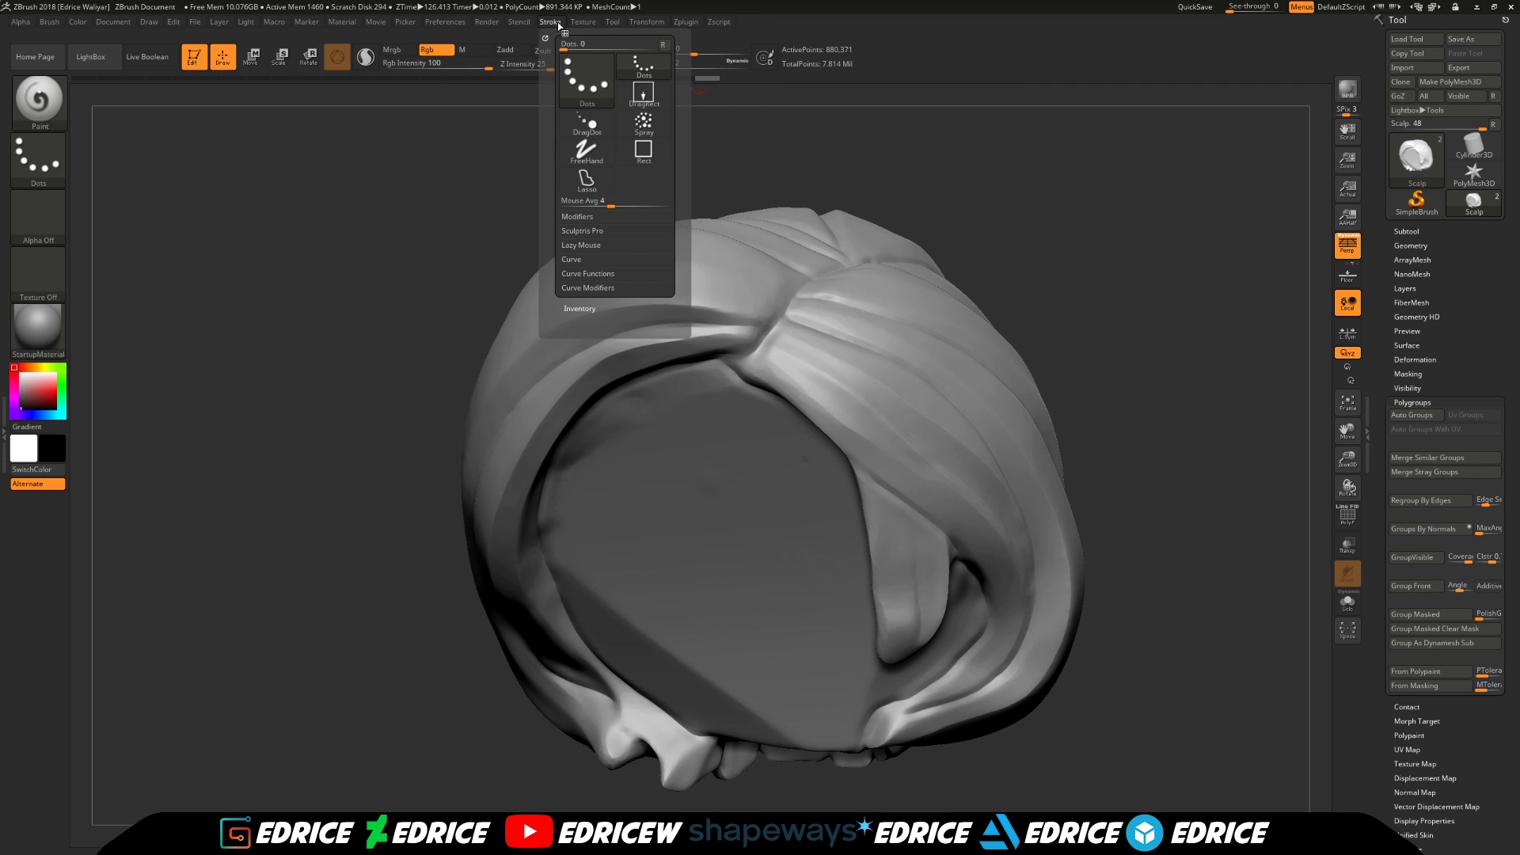
{"action": "left_click", "coordinate": [602, 246]}
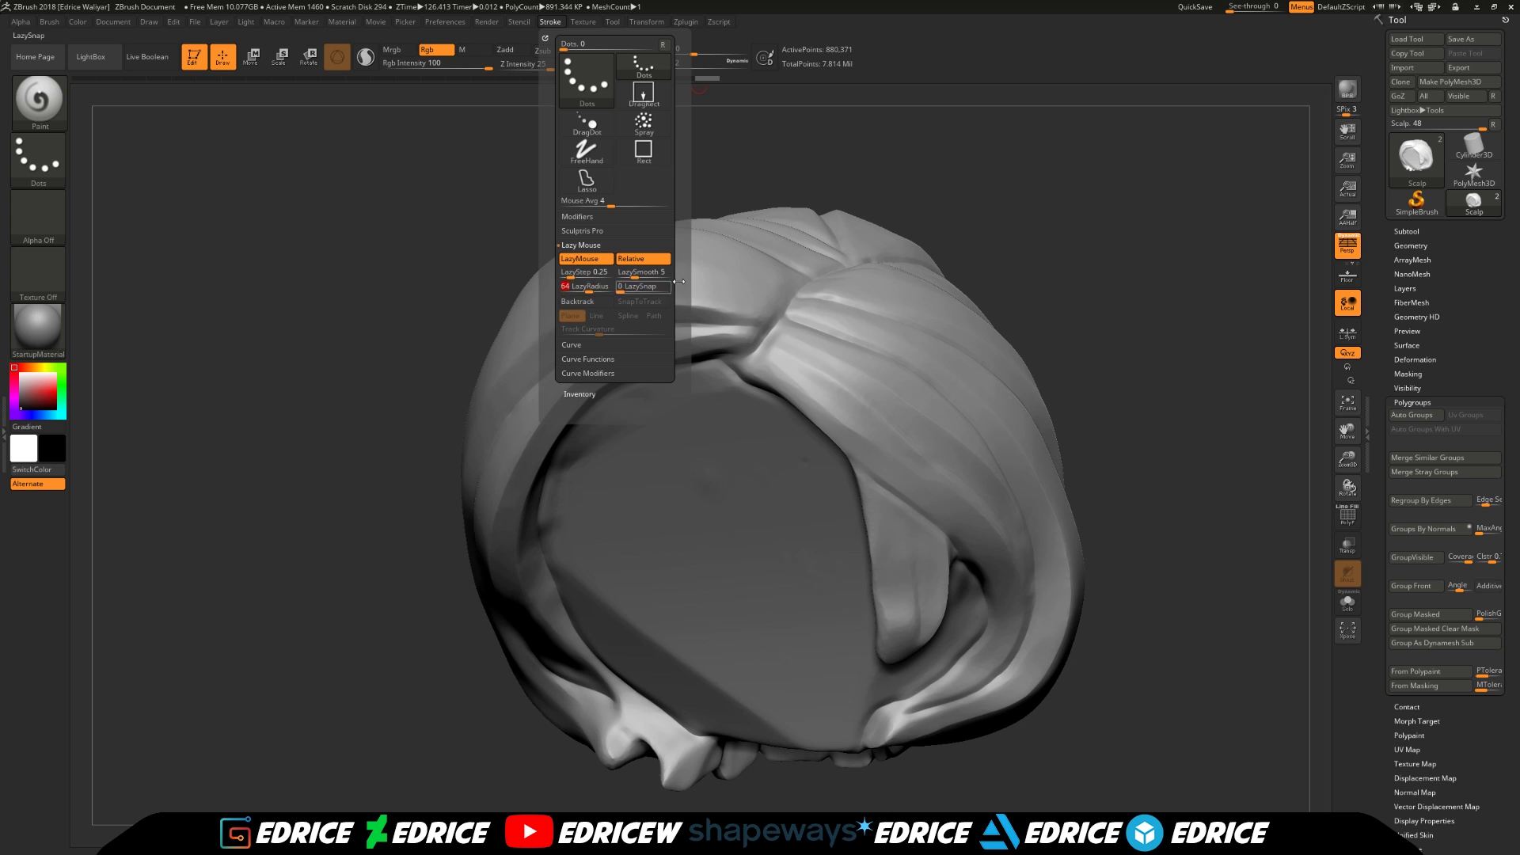
Paint a black line along the hair parting and trace the face opening's edge from the parting down to its bottom corner
{"action": "left_click_drag", "start_coordinate": [1064, 290], "coordinate": [669, 454]}
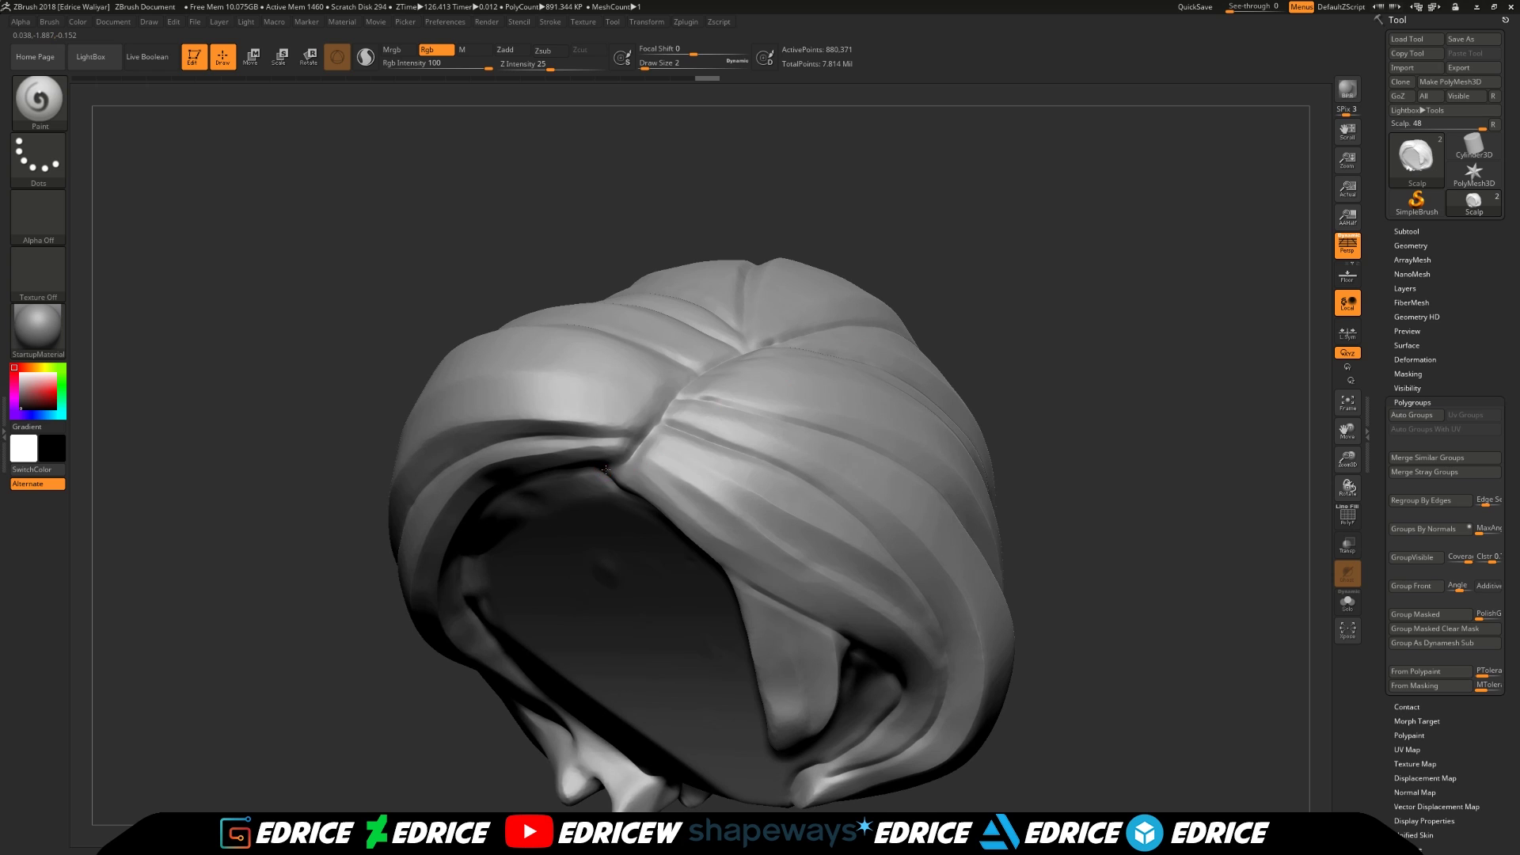
{"action": "mouse_move", "coordinate": [649, 448]}
{"action": "left_mouse_down"}
{"action": "mouse_move", "coordinate": [711, 360]}
{"action": "mouse_move", "coordinate": [794, 340]}
{"action": "left_mouse_up"}
{"action": "mouse_move", "coordinate": [1018, 303]}
{"action": "left_mouse_down"}
{"action": "mouse_move", "coordinate": [839, 342]}
{"action": "mouse_move", "coordinate": [1068, 329]}
{"action": "mouse_move", "coordinate": [1021, 349]}
{"action": "mouse_move", "coordinate": [1069, 316]}
{"action": "left_mouse_up"}
{"action": "left_click_drag", "start_coordinate": [1348, 430], "coordinate": [1374, 300]}
{"action": "left_click_drag", "start_coordinate": [1188, 341], "coordinate": [1132, 296]}
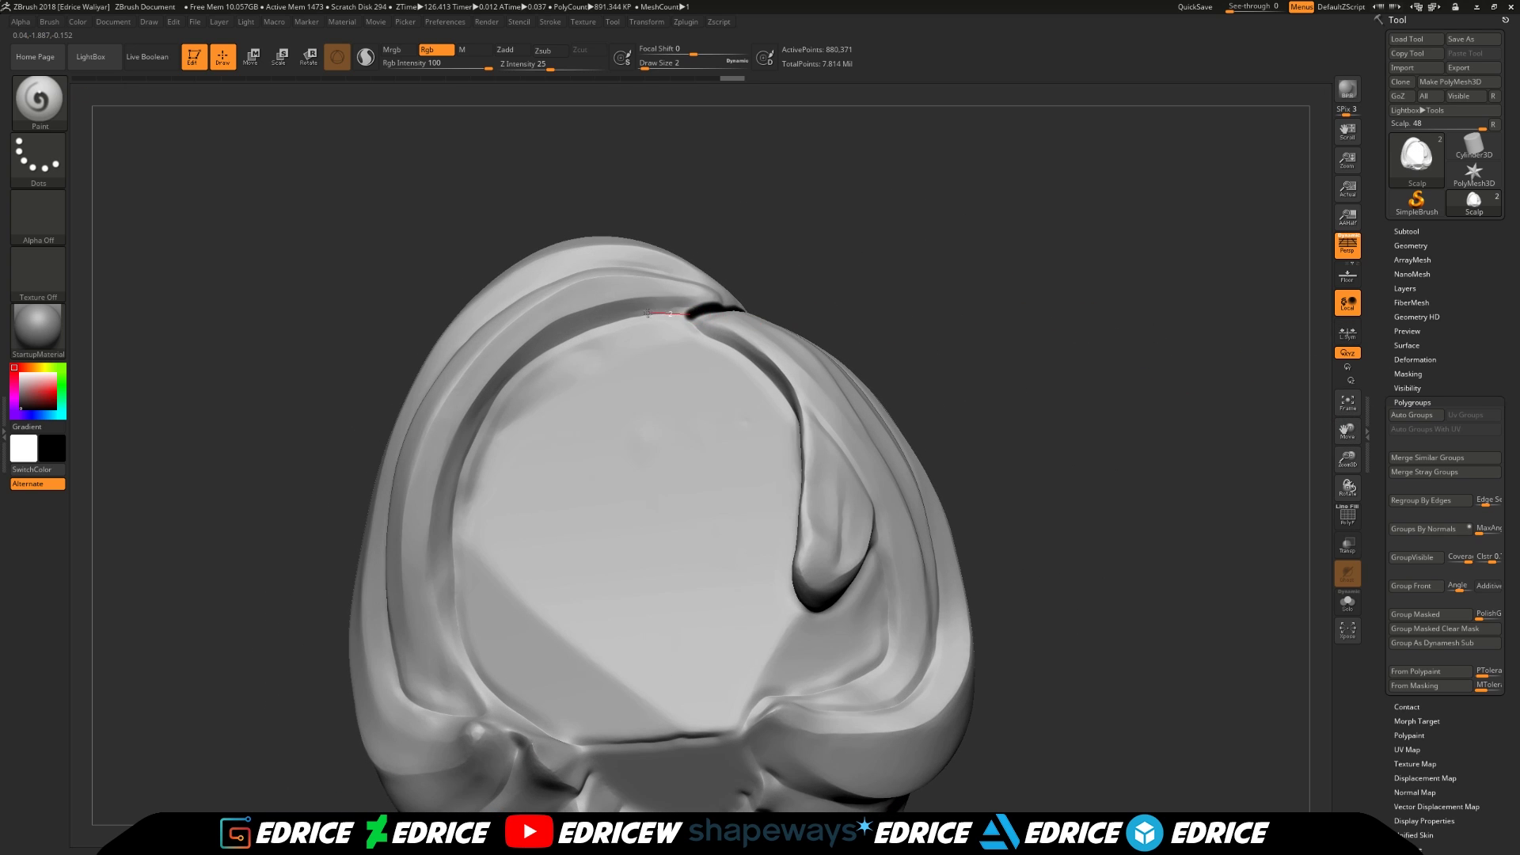
{"action": "mouse_move", "coordinate": [648, 314]}
{"action": "left_mouse_down"}
{"action": "mouse_move", "coordinate": [562, 332]}
{"action": "mouse_move", "coordinate": [483, 413]}
{"action": "mouse_move", "coordinate": [456, 521]}
{"action": "mouse_move", "coordinate": [460, 645]}
{"action": "mouse_move", "coordinate": [473, 681]}
{"action": "mouse_move", "coordinate": [589, 760]}
{"action": "mouse_move", "coordinate": [754, 724]}
{"action": "left_mouse_up"}
Trace the edge of the recess beside the loose front lock and paint around the lock's tip
{"action": "left_click_drag", "start_coordinate": [1136, 551], "coordinate": [1022, 551]}
{"action": "left_click_drag", "start_coordinate": [1072, 499], "coordinate": [1119, 604]}
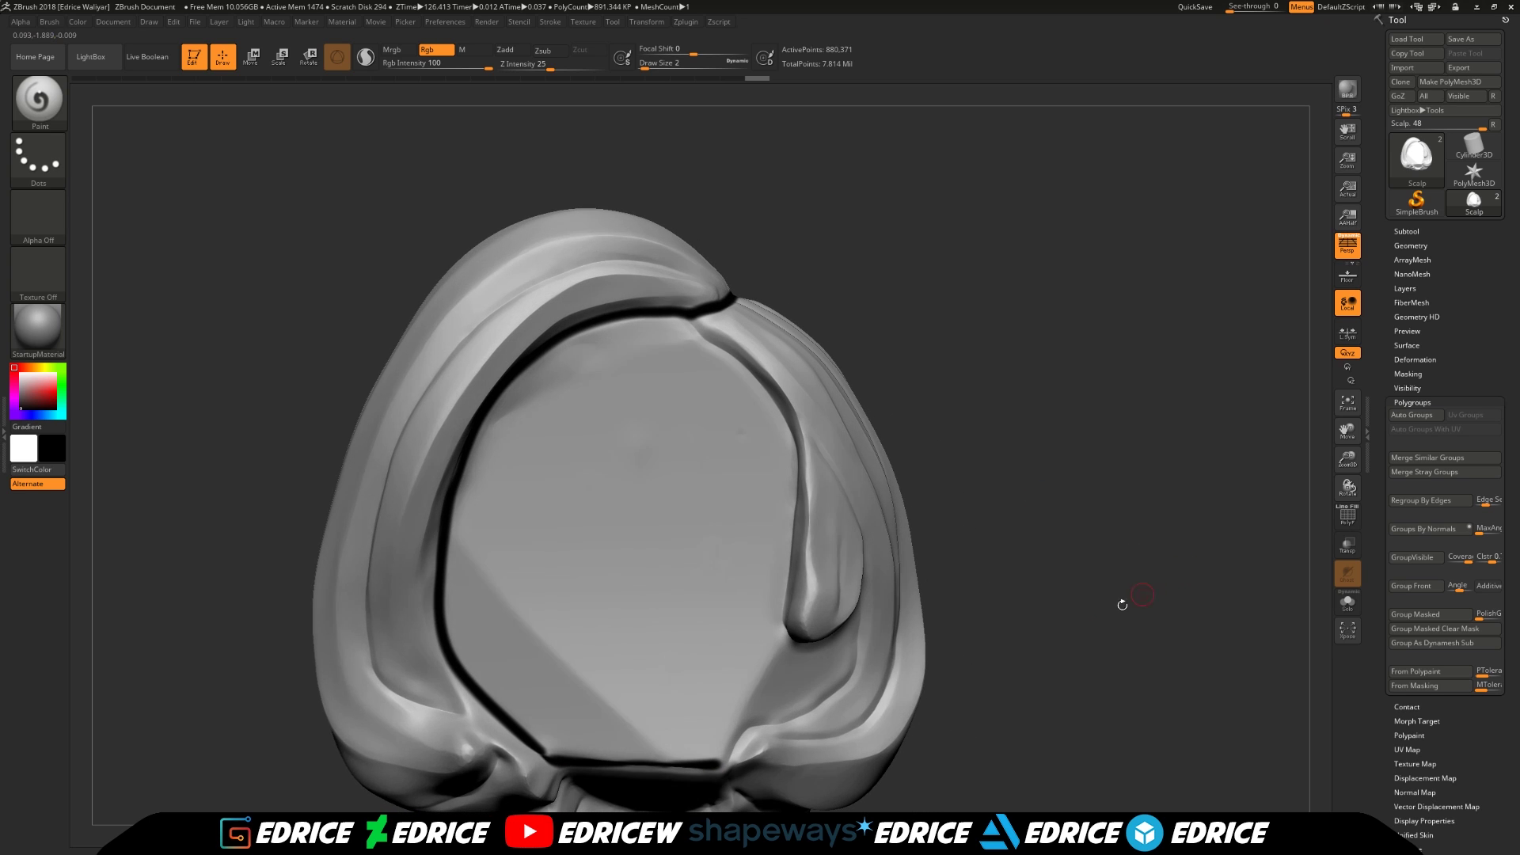
{"action": "mouse_move", "coordinate": [726, 762]}
{"action": "left_mouse_down"}
{"action": "mouse_move", "coordinate": [770, 718]}
{"action": "mouse_move", "coordinate": [845, 698]}
{"action": "mouse_move", "coordinate": [864, 673]}
{"action": "mouse_move", "coordinate": [864, 618]}
{"action": "left_mouse_up"}
{"action": "mouse_move", "coordinate": [1049, 602]}
{"action": "left_mouse_down"}
{"action": "mouse_move", "coordinate": [934, 609]}
{"action": "mouse_move", "coordinate": [877, 582]}
{"action": "mouse_move", "coordinate": [861, 554]}
{"action": "left_mouse_up"}
{"action": "left_click_drag", "start_coordinate": [1117, 455], "coordinate": [935, 514]}
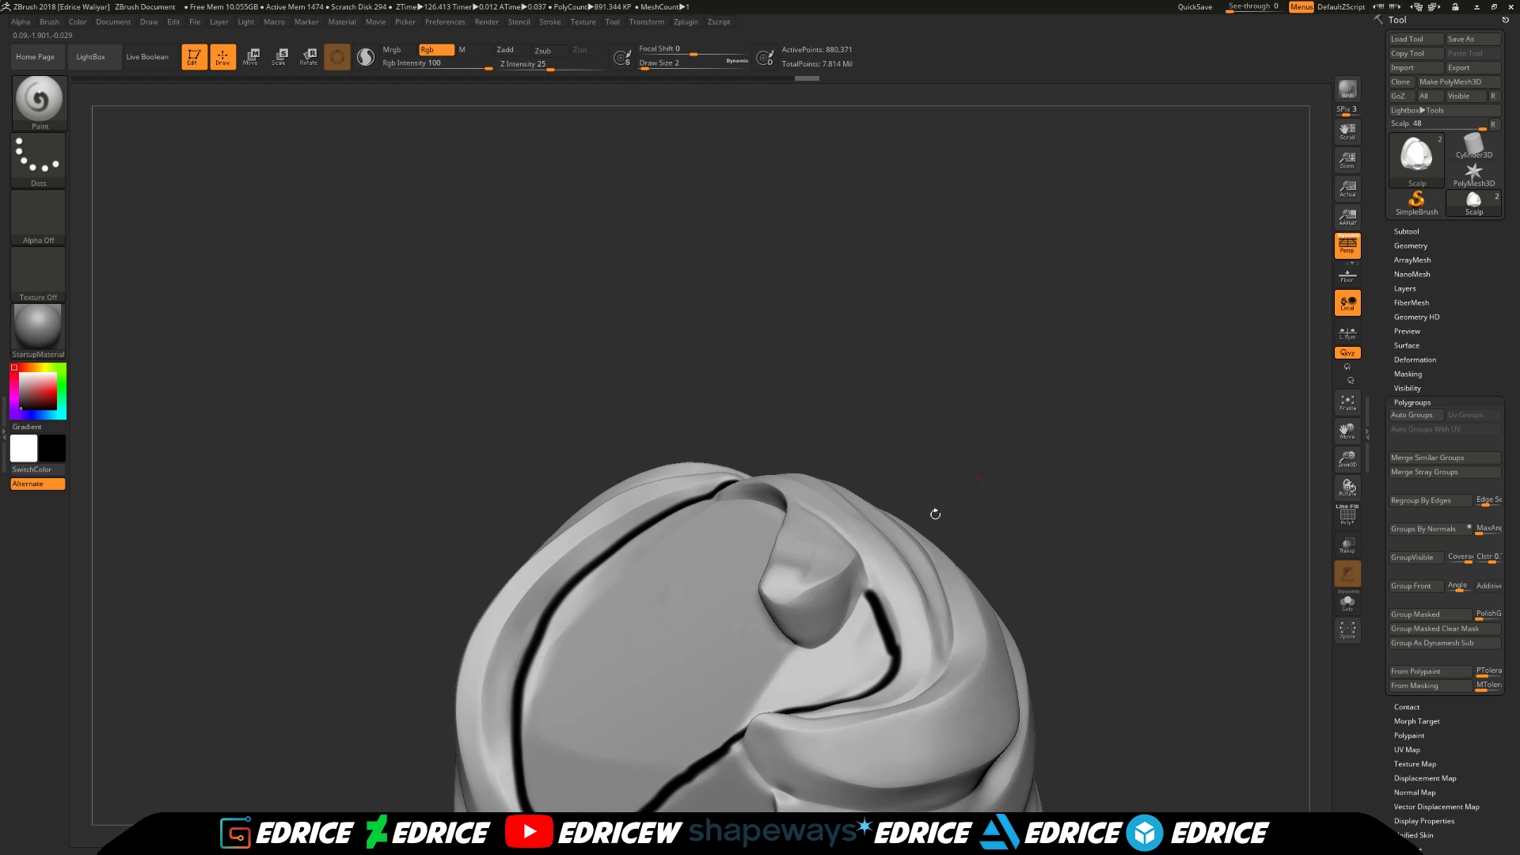
{"action": "mouse_move", "coordinate": [844, 628]}
{"action": "left_mouse_down"}
{"action": "mouse_move", "coordinate": [788, 664]}
{"action": "mouse_move", "coordinate": [760, 649]}
{"action": "left_mouse_up"}
Continue the face opening's outline from the parting along the loose lock's inner edge to its tip
{"action": "left_click_drag", "start_coordinate": [1031, 459], "coordinate": [1114, 492]}
{"action": "left_click_drag", "start_coordinate": [629, 461], "coordinate": [749, 503]}
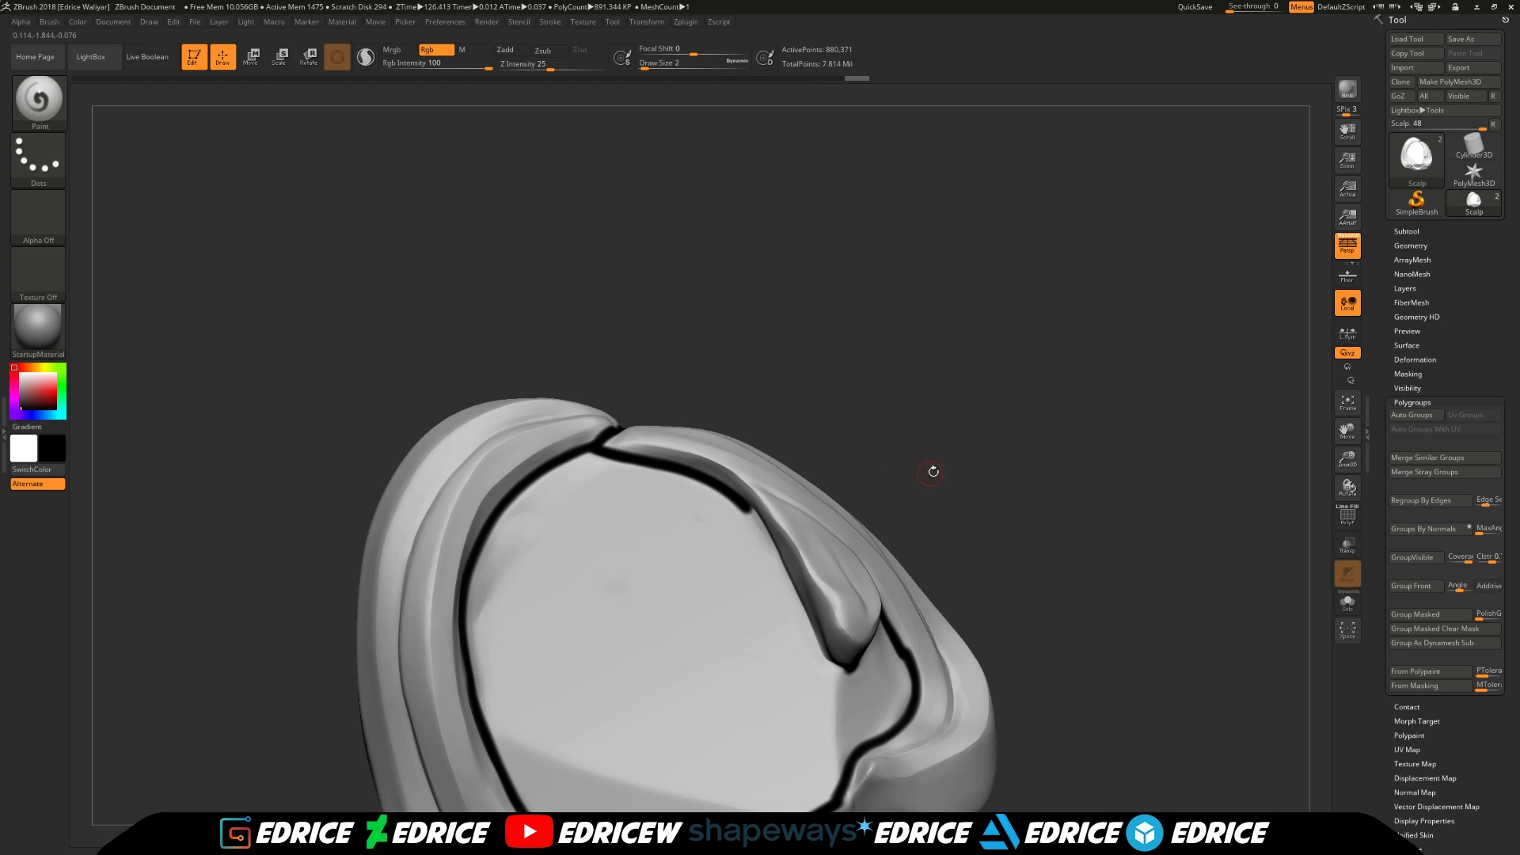
{"action": "left_click_drag", "start_coordinate": [932, 472], "coordinate": [902, 451]}
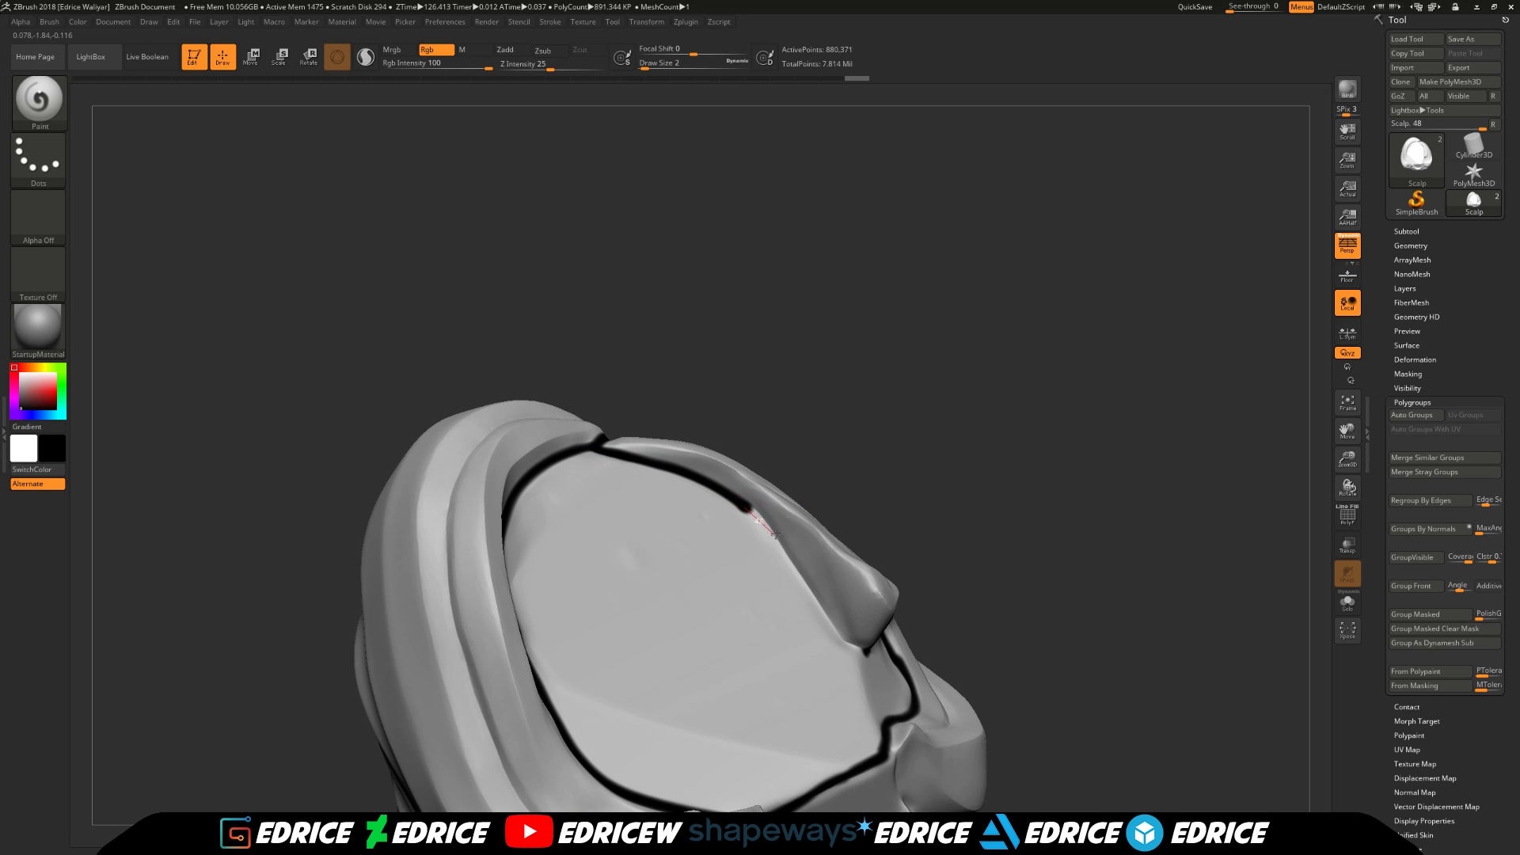
{"action": "left_click_drag", "start_coordinate": [798, 560], "coordinate": [882, 665]}
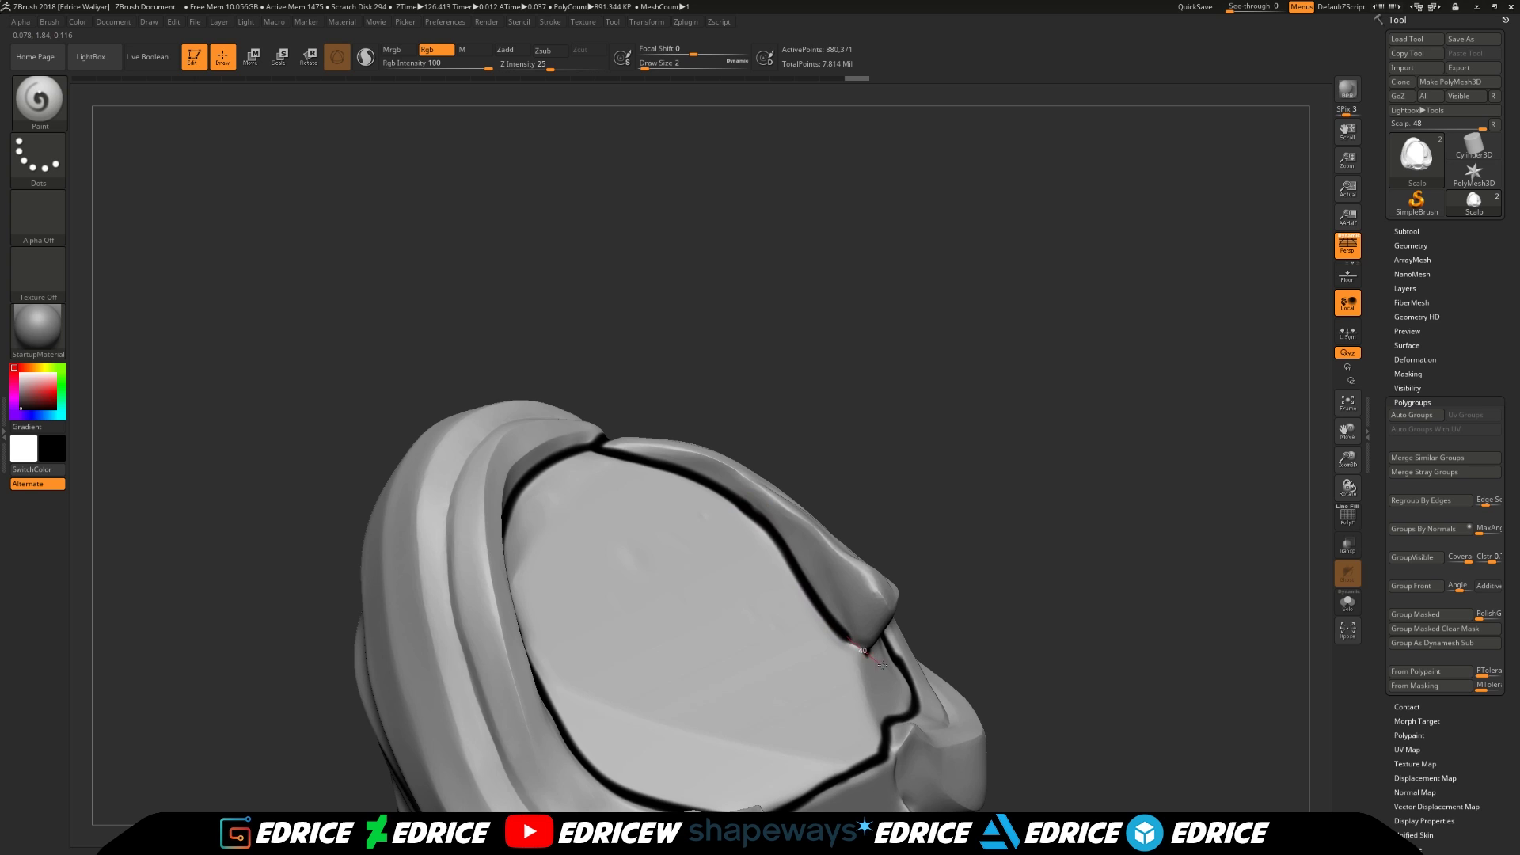
Paint the outer boundary between the loose front lock and the neighbouring side hair to close the lock's outline
{"action": "left_click_drag", "start_coordinate": [1001, 594], "coordinate": [953, 663]}
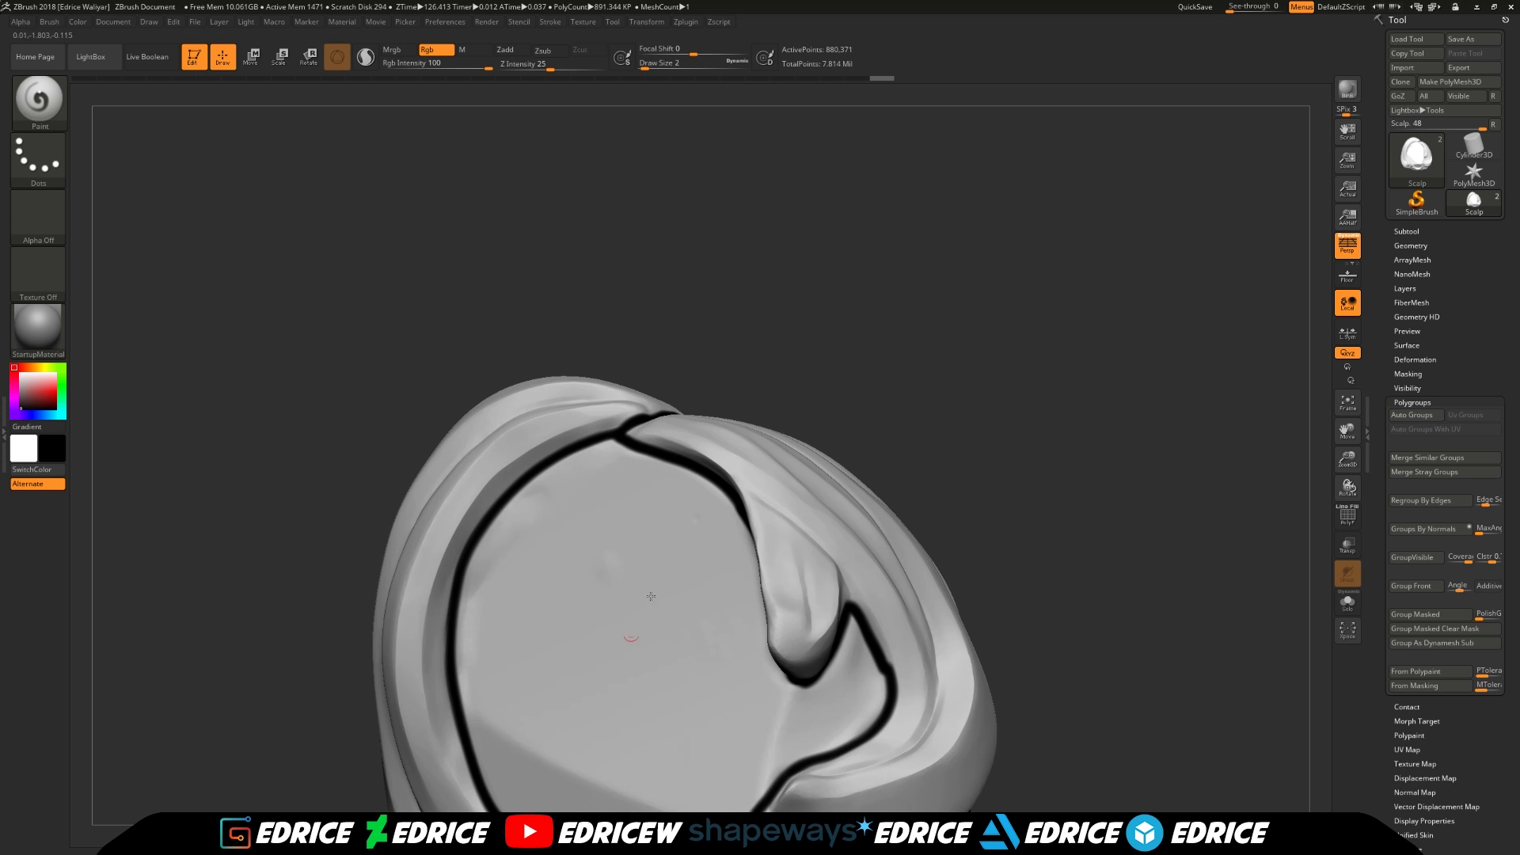
{"action": "mouse_move", "coordinate": [1015, 485]}
{"action": "left_mouse_down"}
{"action": "mouse_move", "coordinate": [919, 553]}
{"action": "mouse_move", "coordinate": [1029, 556]}
{"action": "left_mouse_up"}
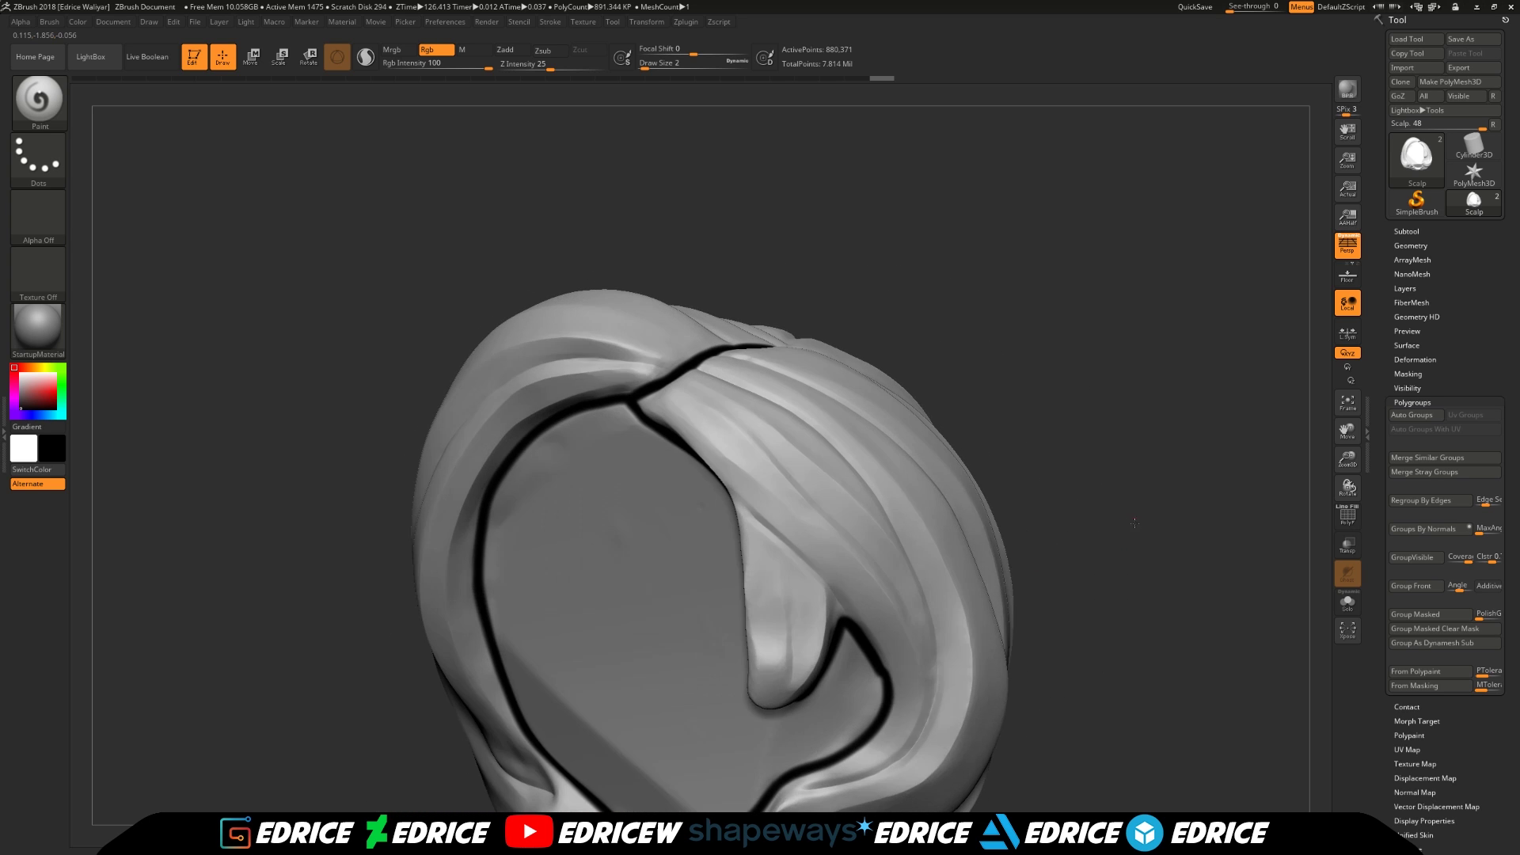
{"action": "mouse_move", "coordinate": [1135, 523]}
{"action": "left_mouse_down"}
{"action": "mouse_move", "coordinate": [871, 464]}
{"action": "mouse_move", "coordinate": [723, 482]}
{"action": "left_mouse_up"}
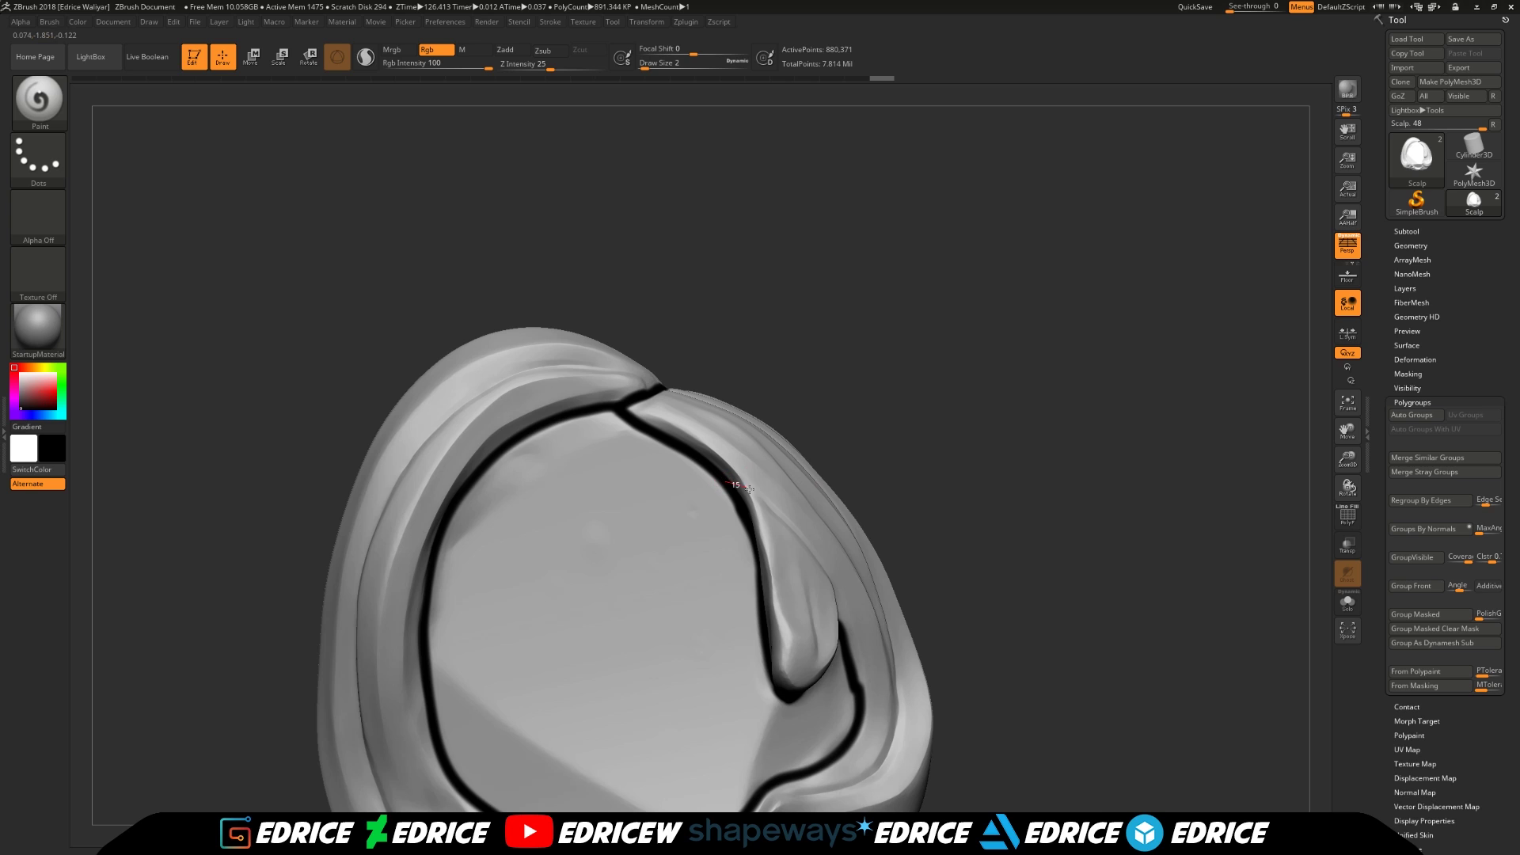
{"action": "left_click_drag", "start_coordinate": [797, 519], "coordinate": [816, 548]}
{"action": "mouse_move", "coordinate": [978, 547]}
{"action": "left_mouse_down"}
{"action": "mouse_move", "coordinate": [806, 534]}
{"action": "mouse_move", "coordinate": [775, 602]}
{"action": "mouse_move", "coordinate": [793, 669]}
{"action": "left_mouse_up"}
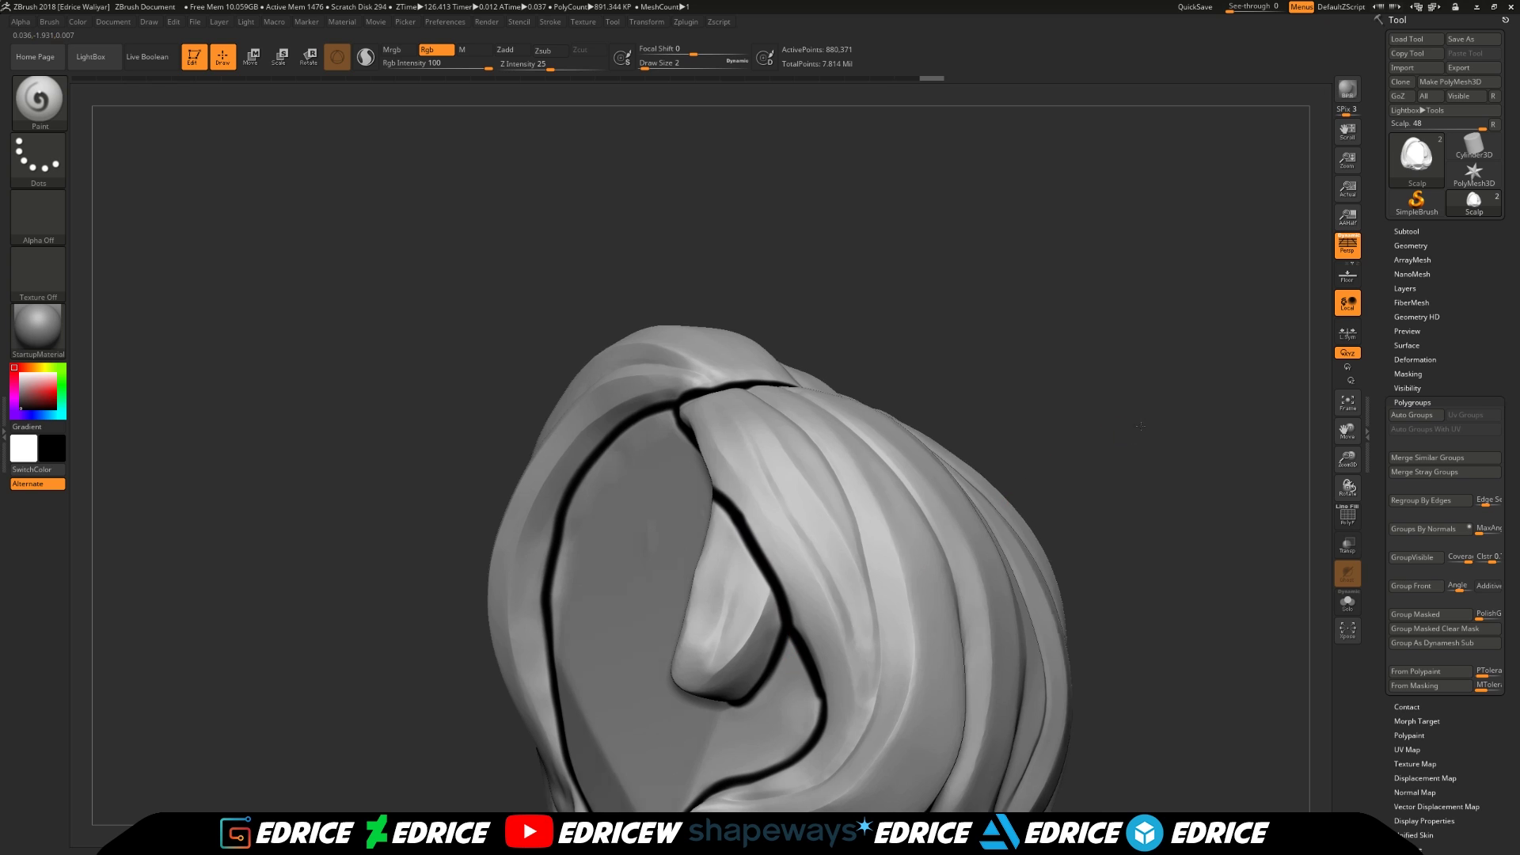
Paint a line along the first groove beside the loose lock, from the parting down to the face opening's lower corner
{"action": "left_click_drag", "start_coordinate": [1029, 485], "coordinate": [847, 585]}
{"action": "mouse_move", "coordinate": [1065, 515]}
{"action": "left_mouse_down"}
{"action": "mouse_move", "coordinate": [916, 583]}
{"action": "mouse_move", "coordinate": [891, 574]}
{"action": "left_mouse_up"}
{"action": "left_click_drag", "start_coordinate": [1348, 433], "coordinate": [1243, 328]}
{"action": "left_click_drag", "start_coordinate": [1069, 451], "coordinate": [1102, 414]}
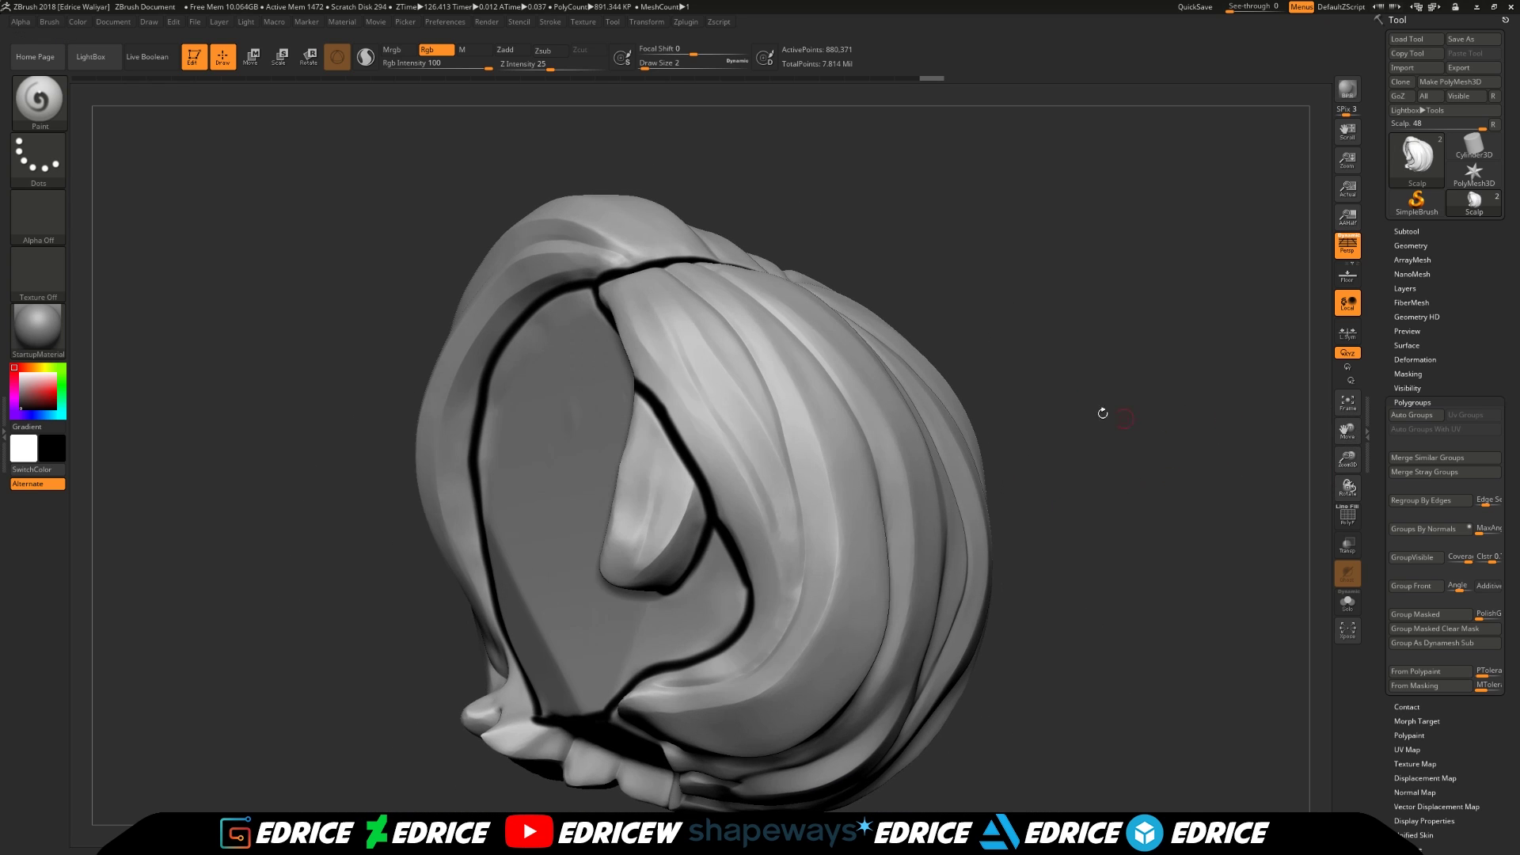
{"action": "left_click_drag", "start_coordinate": [989, 273], "coordinate": [839, 312]}
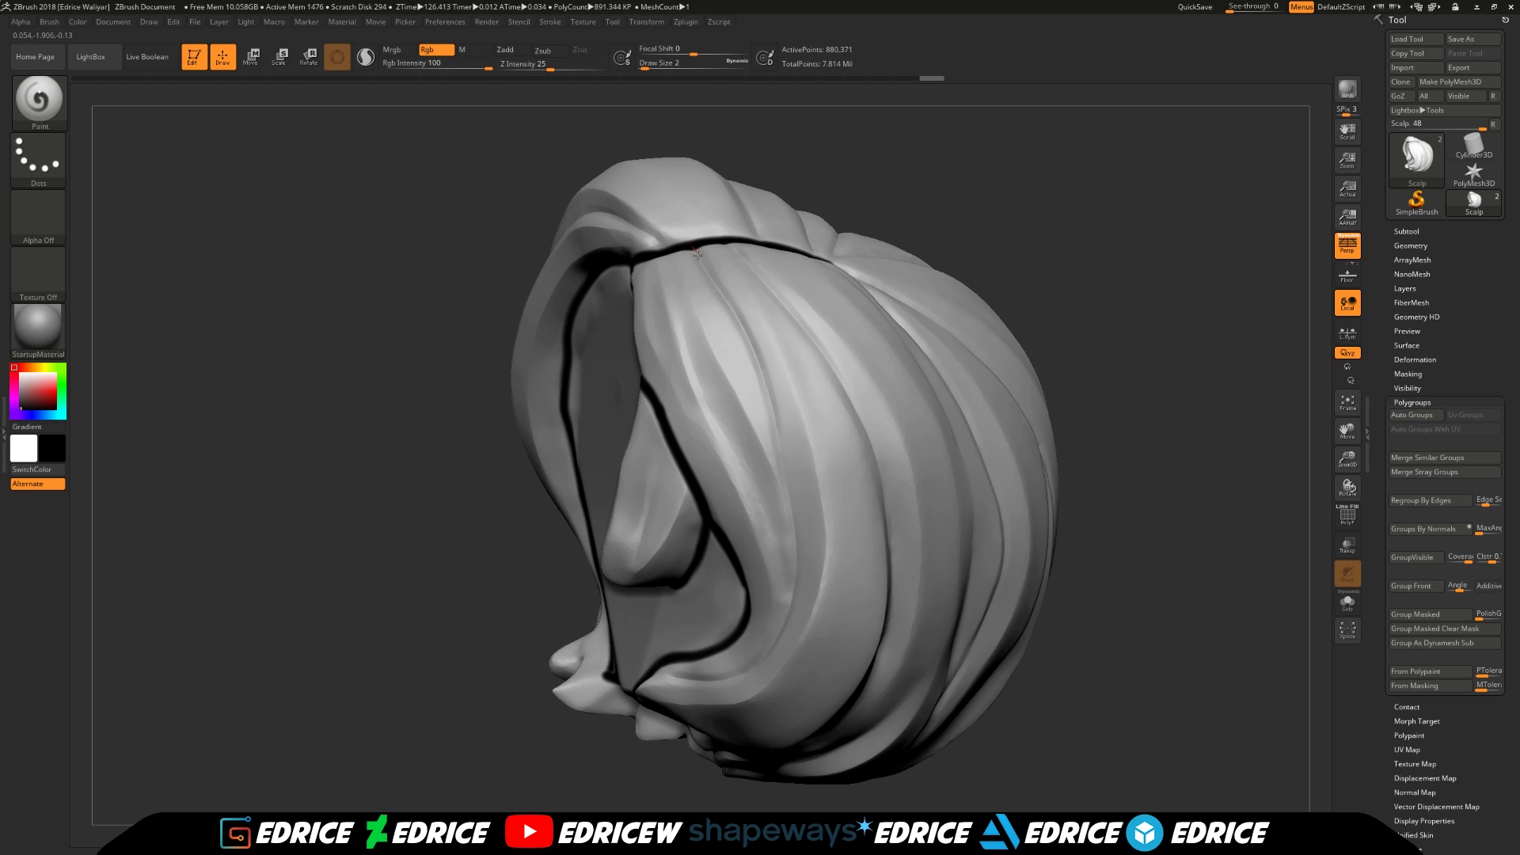
{"action": "mouse_move", "coordinate": [697, 254]}
{"action": "left_mouse_down"}
{"action": "mouse_move", "coordinate": [773, 404]}
{"action": "mouse_move", "coordinate": [792, 608]}
{"action": "mouse_move", "coordinate": [727, 686]}
{"action": "mouse_move", "coordinate": [654, 680]}
{"action": "left_mouse_up"}
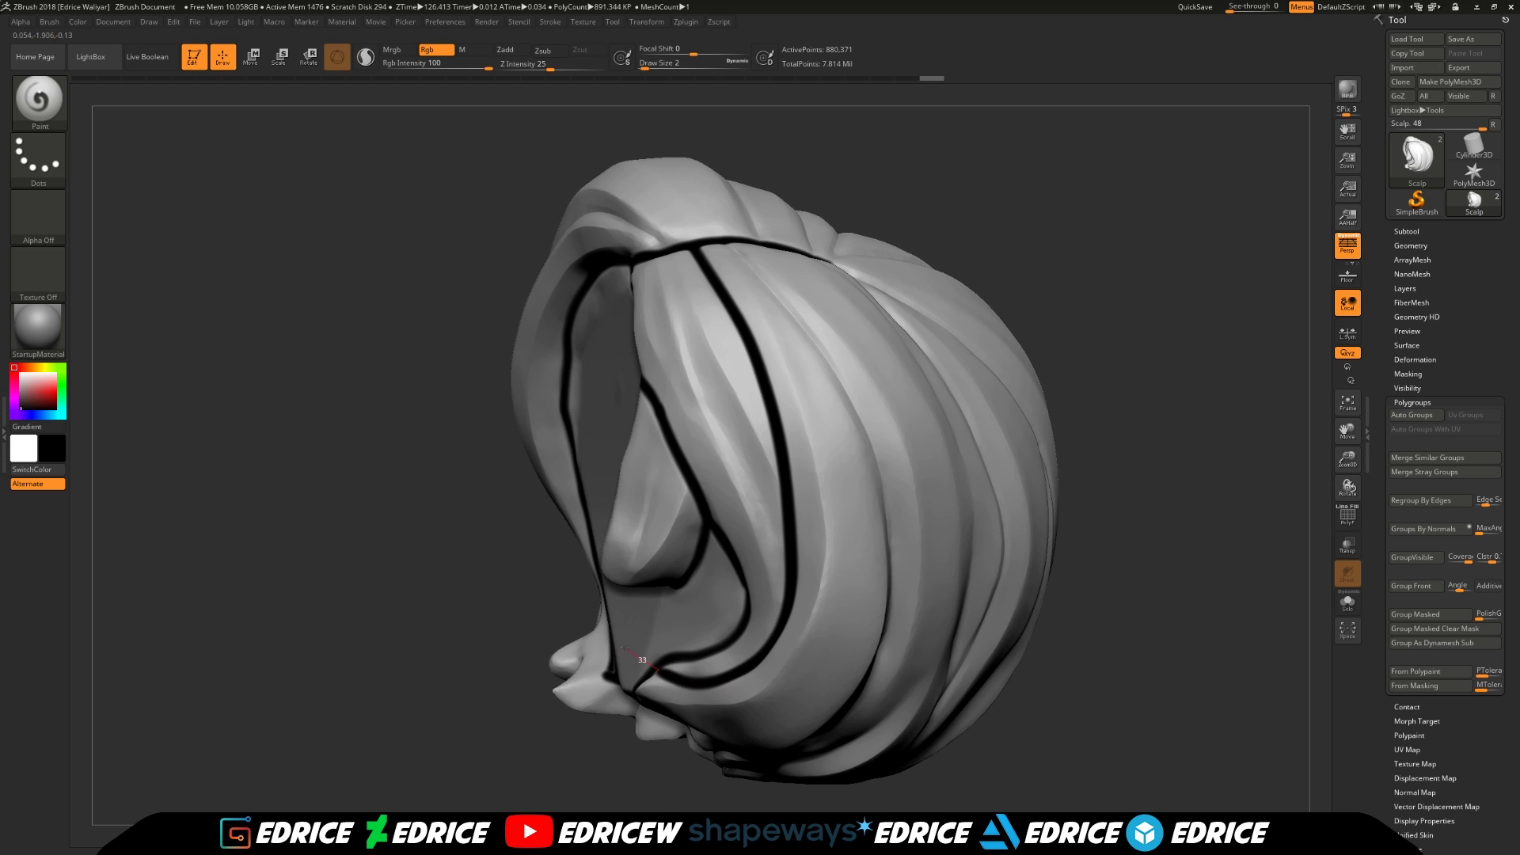
Paint a line along the next side groove, from the parting around the strand's underside to the face opening's outline
{"action": "left_click_drag", "start_coordinate": [1172, 451], "coordinate": [1202, 459]}
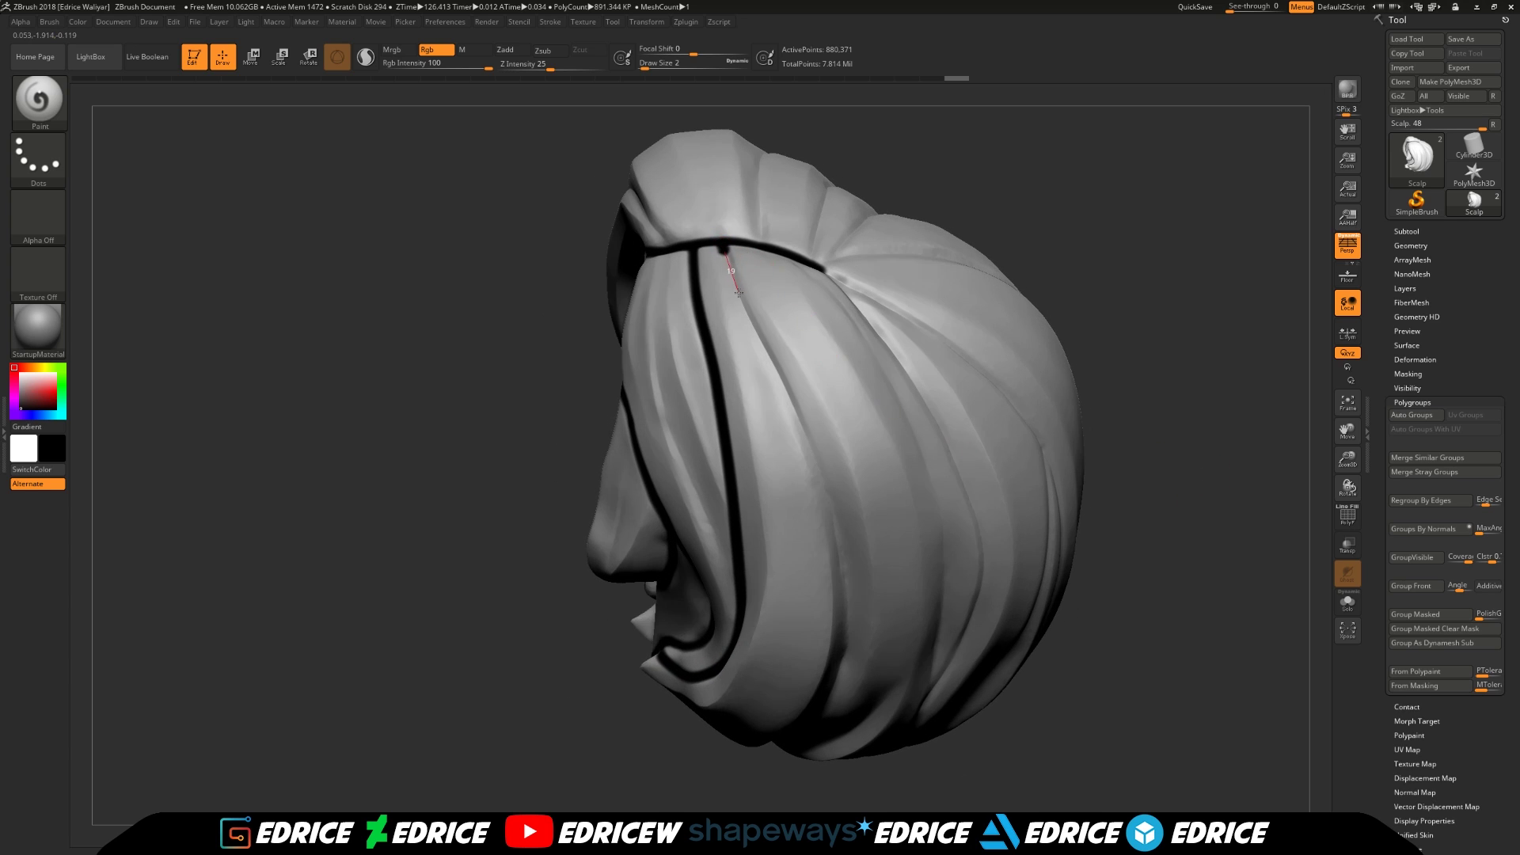
{"action": "mouse_move", "coordinate": [738, 293]}
{"action": "left_mouse_down"}
{"action": "mouse_move", "coordinate": [816, 460]}
{"action": "mouse_move", "coordinate": [851, 618]}
{"action": "left_mouse_up"}
{"action": "mouse_move", "coordinate": [1132, 602]}
{"action": "left_mouse_down"}
{"action": "mouse_move", "coordinate": [1085, 427]}
{"action": "mouse_move", "coordinate": [966, 385]}
{"action": "left_mouse_up"}
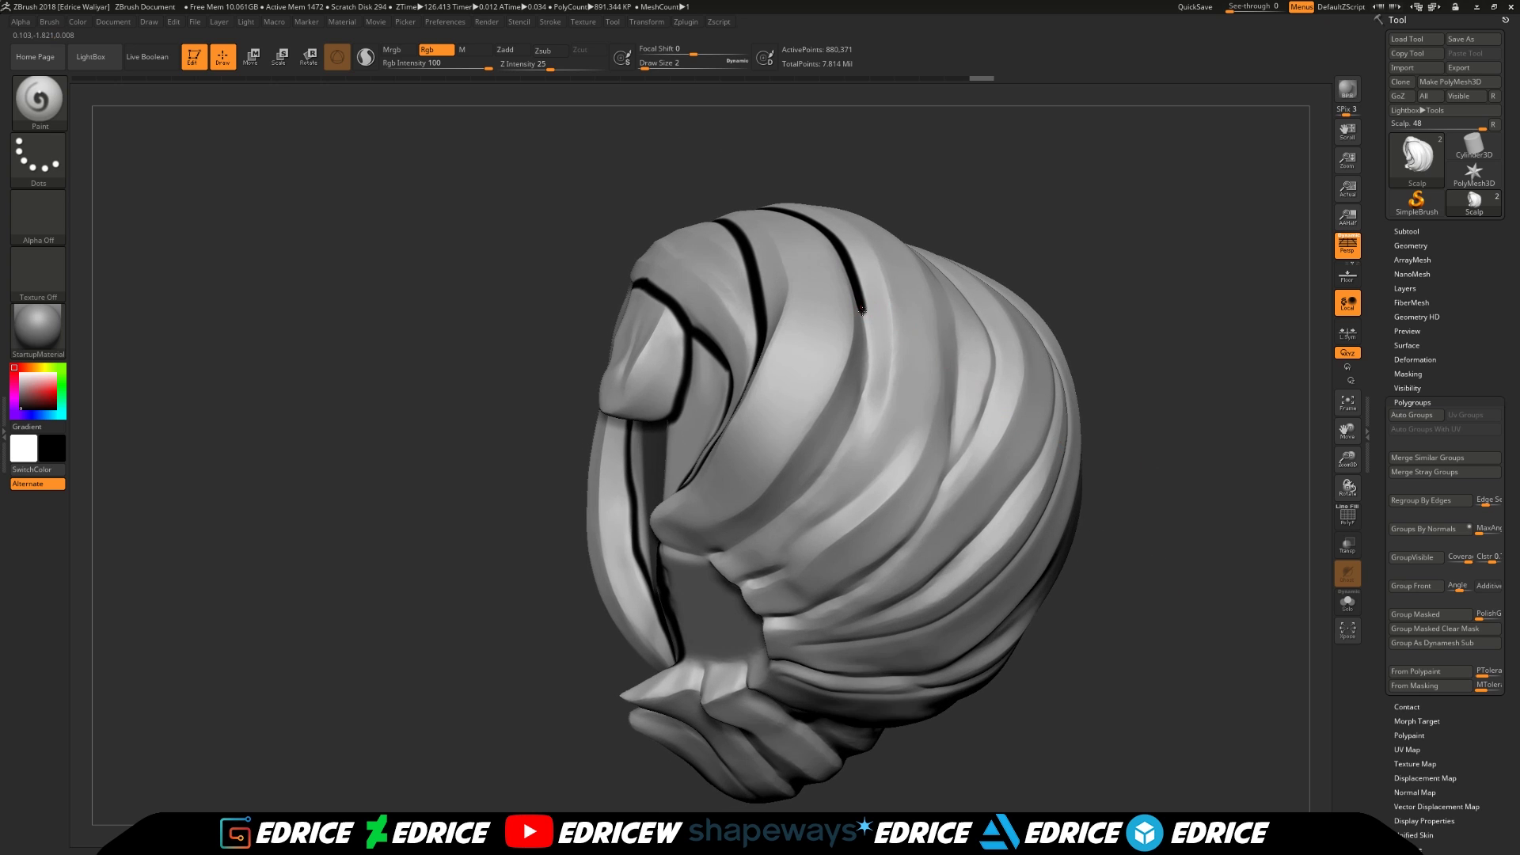
{"action": "mouse_move", "coordinate": [868, 346]}
{"action": "left_mouse_down"}
{"action": "mouse_move", "coordinate": [866, 396]}
{"action": "mouse_move", "coordinate": [826, 457]}
{"action": "left_mouse_up"}
{"action": "mouse_move", "coordinate": [782, 520]}
{"action": "left_mouse_down"}
{"action": "mouse_move", "coordinate": [709, 557]}
{"action": "mouse_move", "coordinate": [651, 543]}
{"action": "left_mouse_up"}
{"action": "left_click_drag", "start_coordinate": [507, 539], "coordinate": [830, 540]}
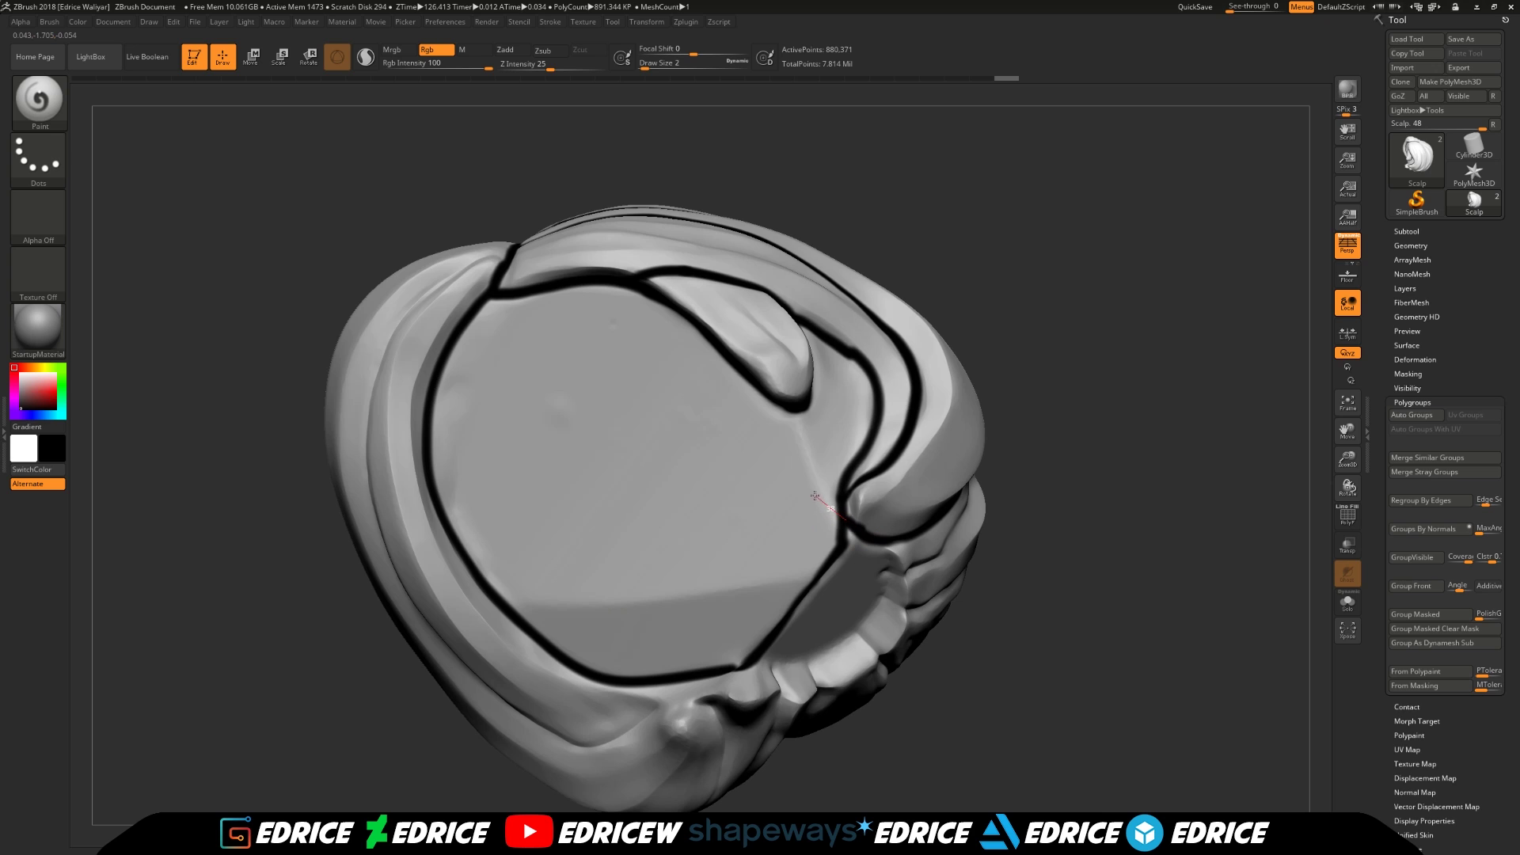
Swap the brush colours to clean up the painted line near the side strand's lower tip, and swap them back
{"action": "mouse_move", "coordinate": [1122, 461]}
{"action": "left_mouse_down"}
{"action": "mouse_move", "coordinate": [976, 497]}
{"action": "mouse_move", "coordinate": [919, 475]}
{"action": "left_mouse_up"}
{"action": "key", "text": "v"}
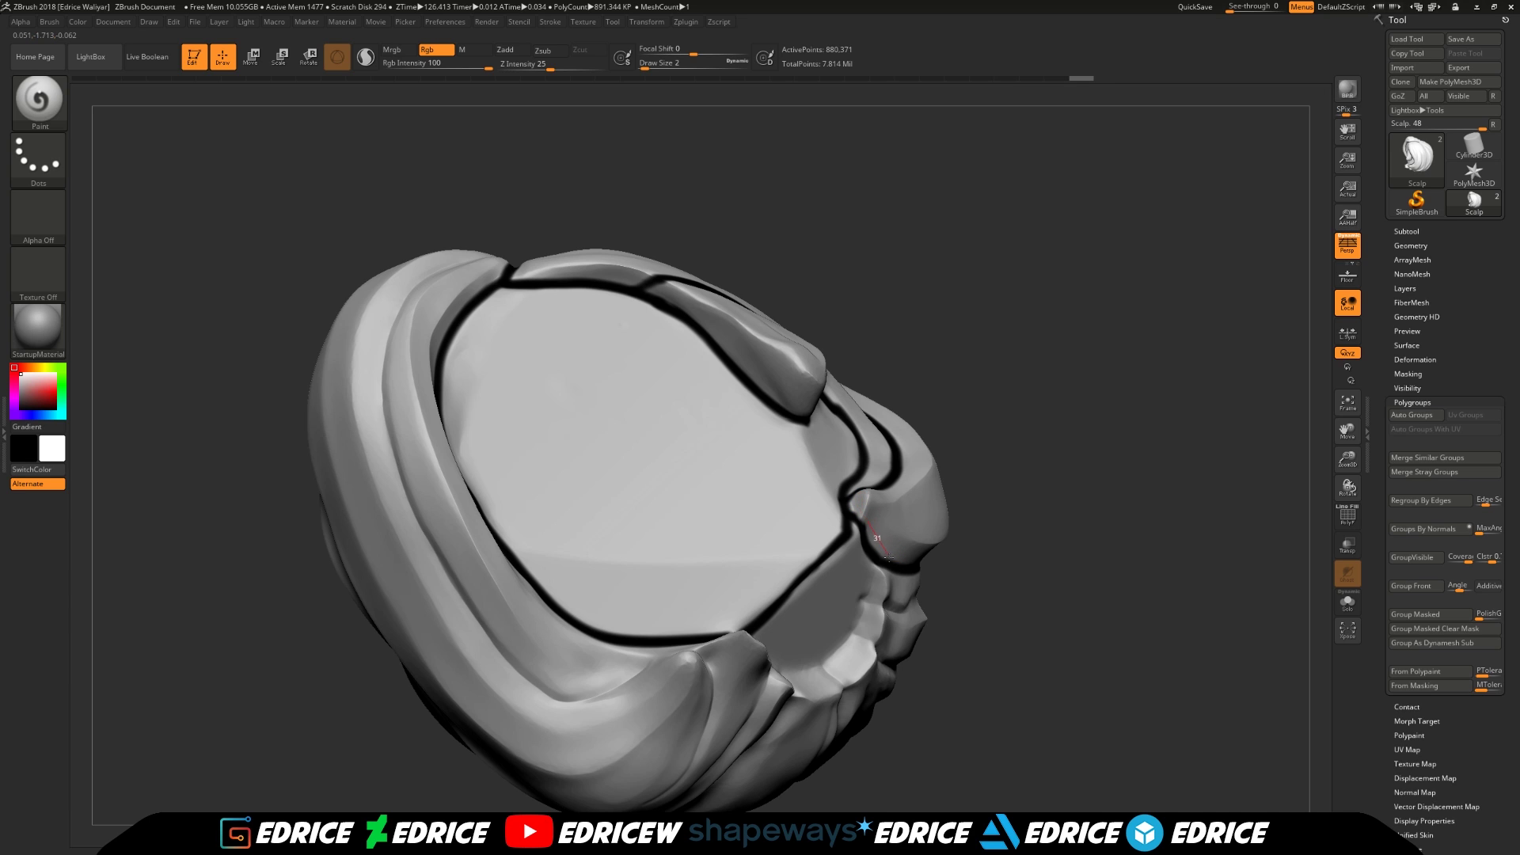
{"action": "left_click_drag", "start_coordinate": [1049, 520], "coordinate": [872, 503]}
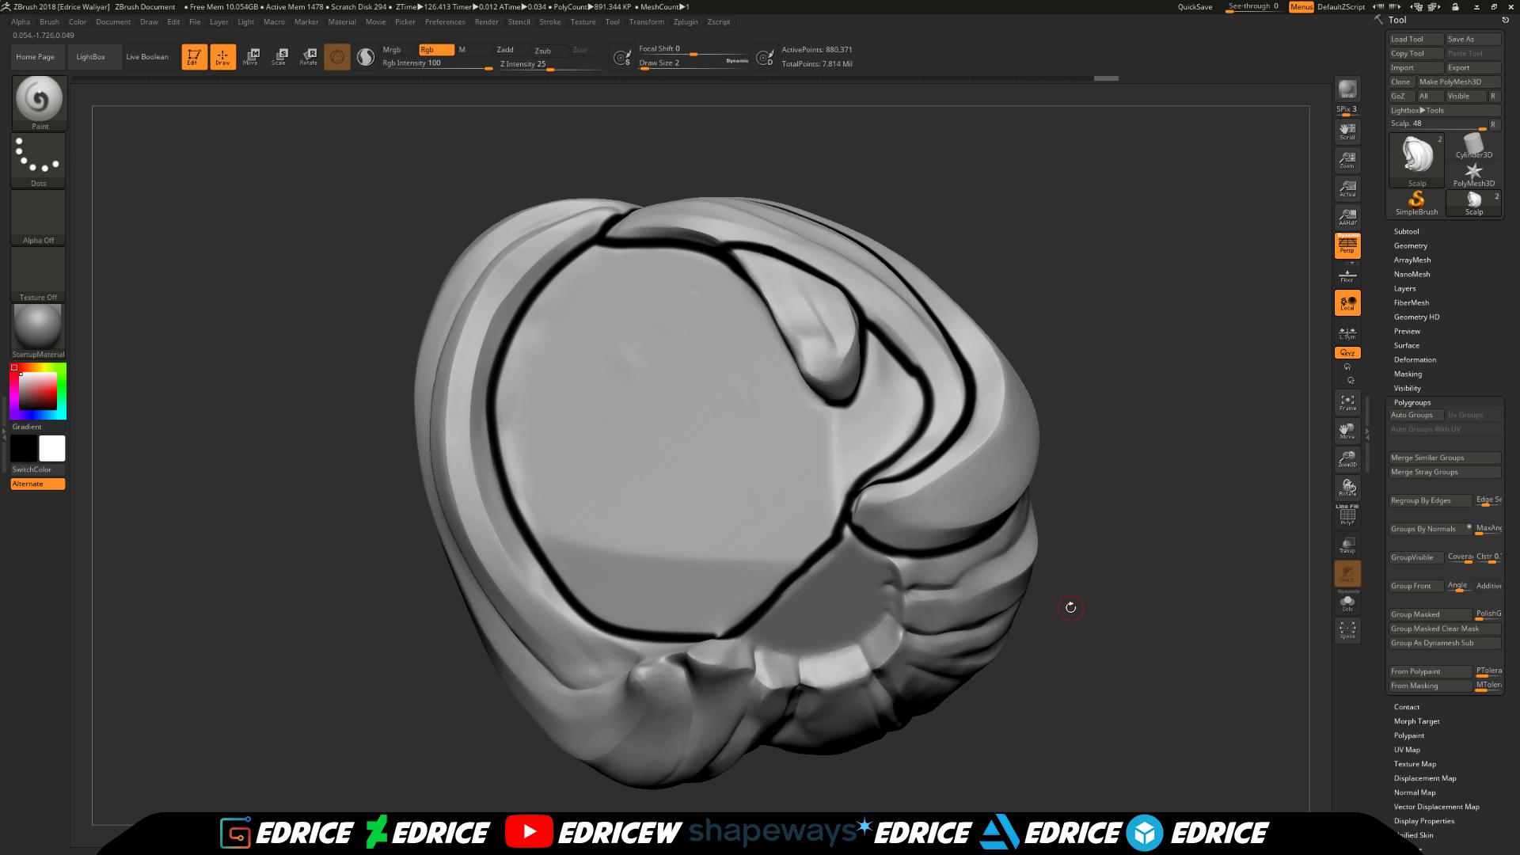
{"action": "key", "text": "v"}
Paint a line along the front strand opposite the loose lock, from the parting down to the face opening's lower edge
{"action": "mouse_move", "coordinate": [1120, 621]}
{"action": "left_mouse_down"}
{"action": "mouse_move", "coordinate": [879, 598]}
{"action": "mouse_move", "coordinate": [859, 613]}
{"action": "left_mouse_up"}
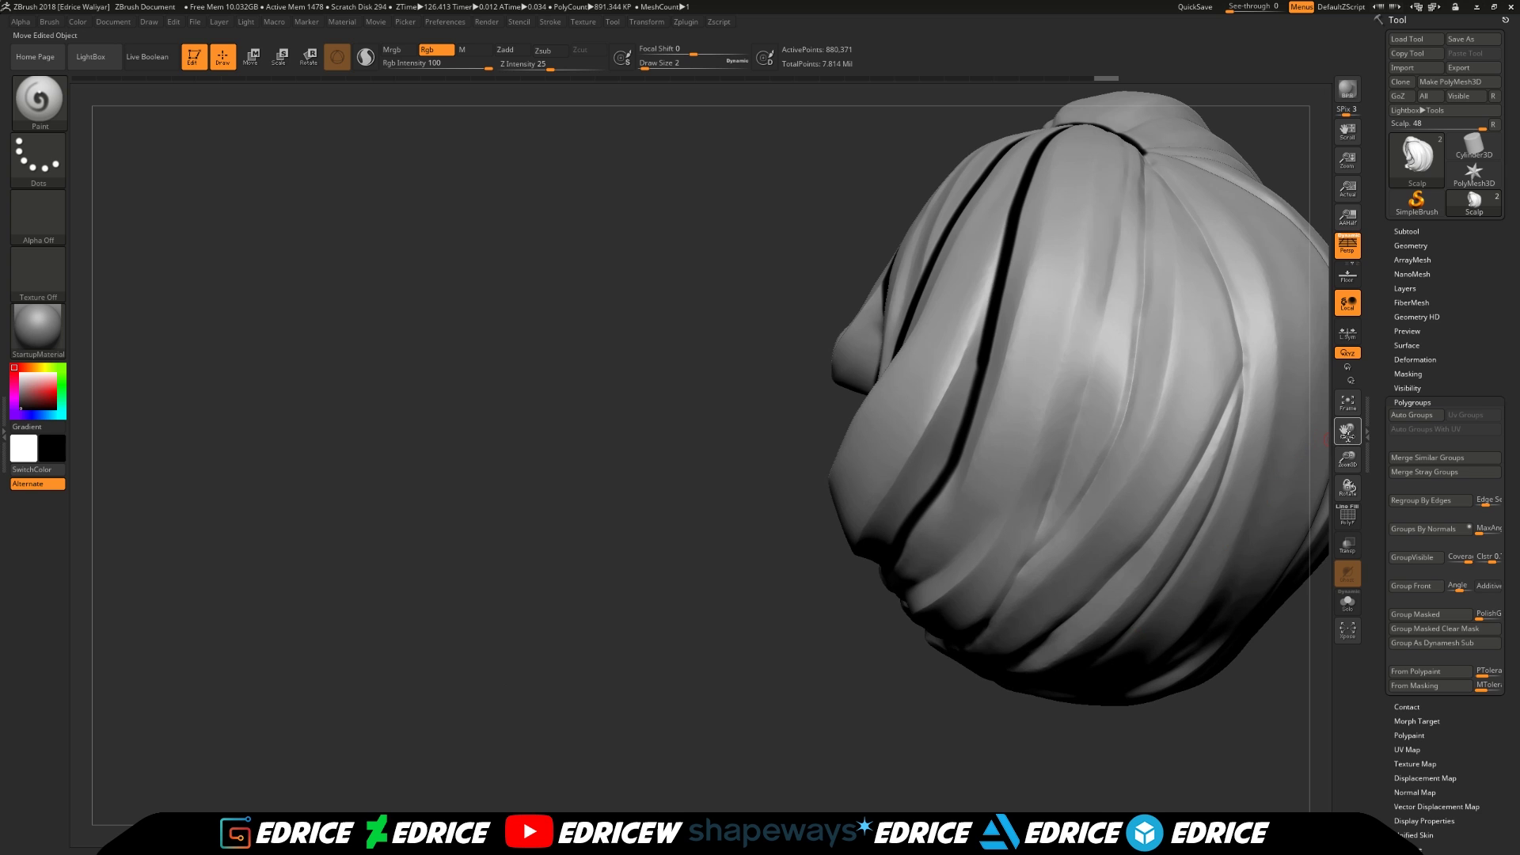
{"action": "left_click_drag", "start_coordinate": [1348, 433], "coordinate": [950, 495]}
{"action": "mouse_move", "coordinate": [1187, 485]}
{"action": "left_mouse_down"}
{"action": "mouse_move", "coordinate": [1157, 509]}
{"action": "mouse_move", "coordinate": [1092, 467]}
{"action": "mouse_move", "coordinate": [1102, 479]}
{"action": "left_mouse_up"}
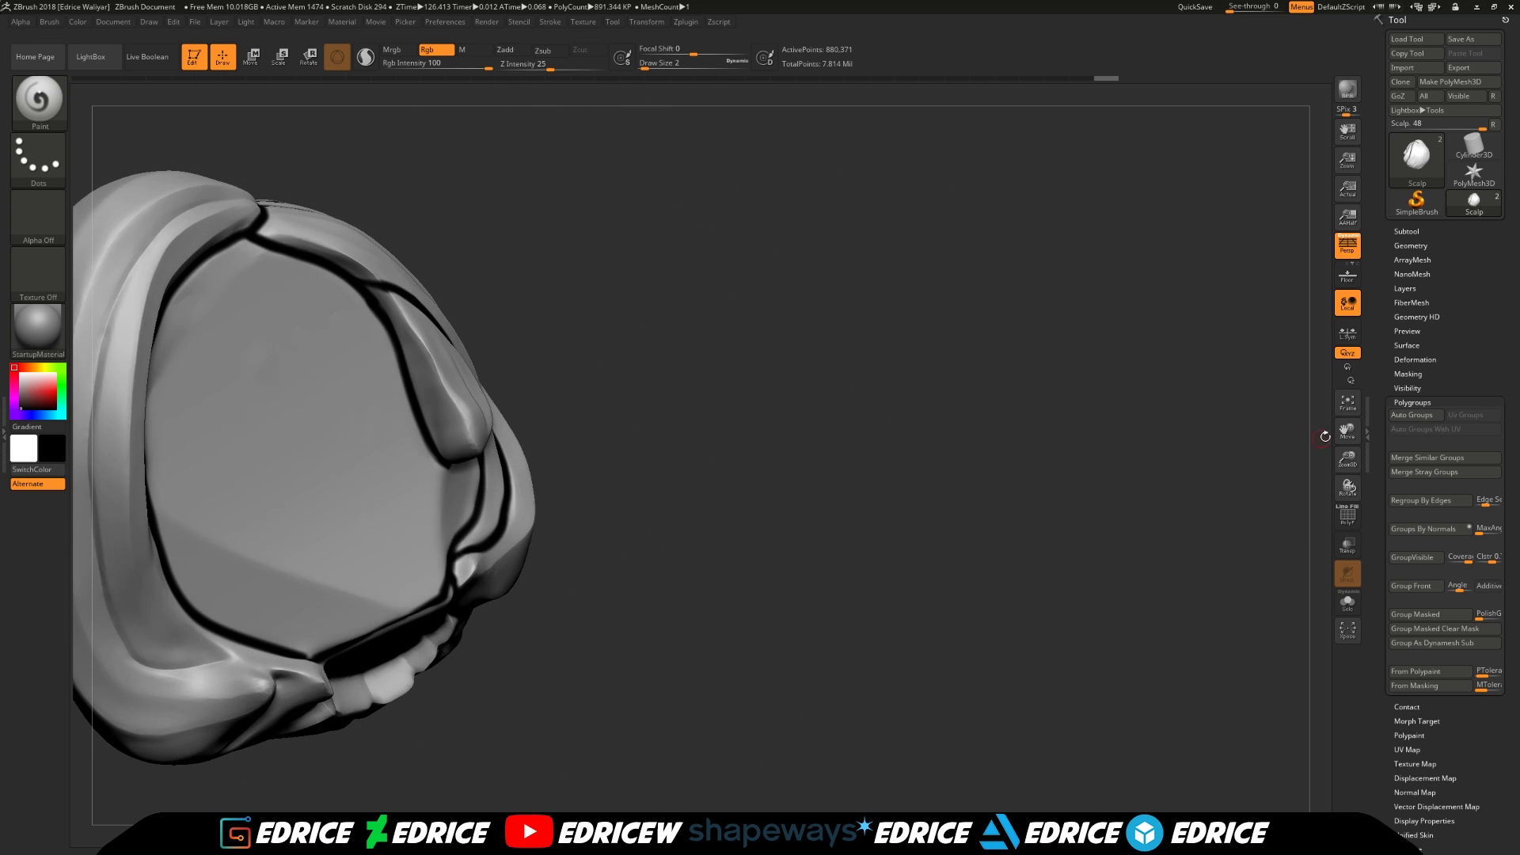
{"action": "left_click_drag", "start_coordinate": [1347, 432], "coordinate": [1504, 443]}
{"action": "left_click_drag", "start_coordinate": [1148, 467], "coordinate": [1194, 507]}
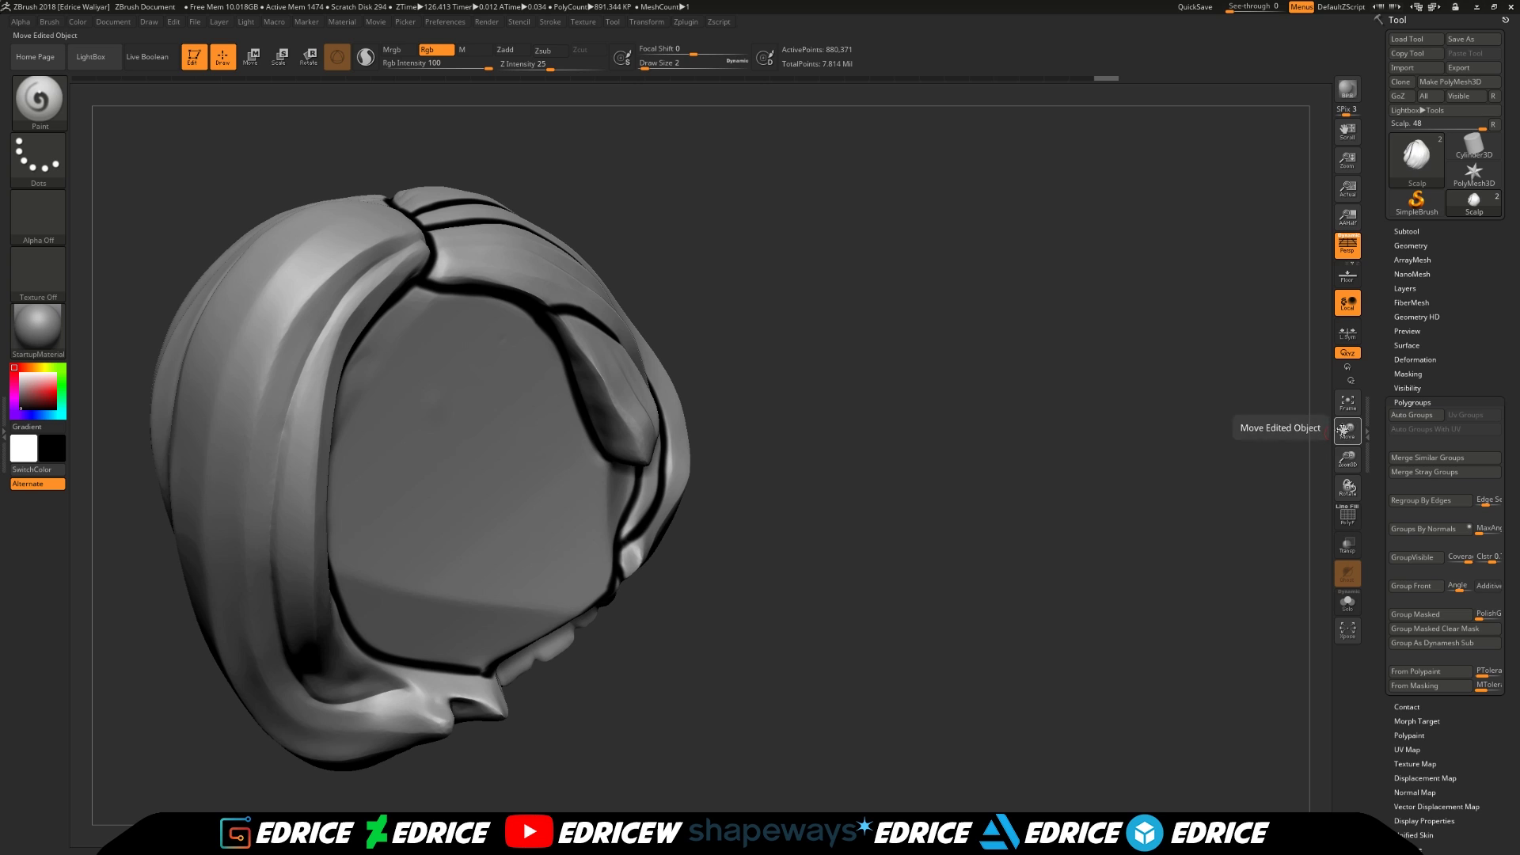
{"action": "left_click_drag", "start_coordinate": [1344, 431], "coordinate": [1514, 412]}
{"action": "left_click_drag", "start_coordinate": [1029, 396], "coordinate": [1022, 451]}
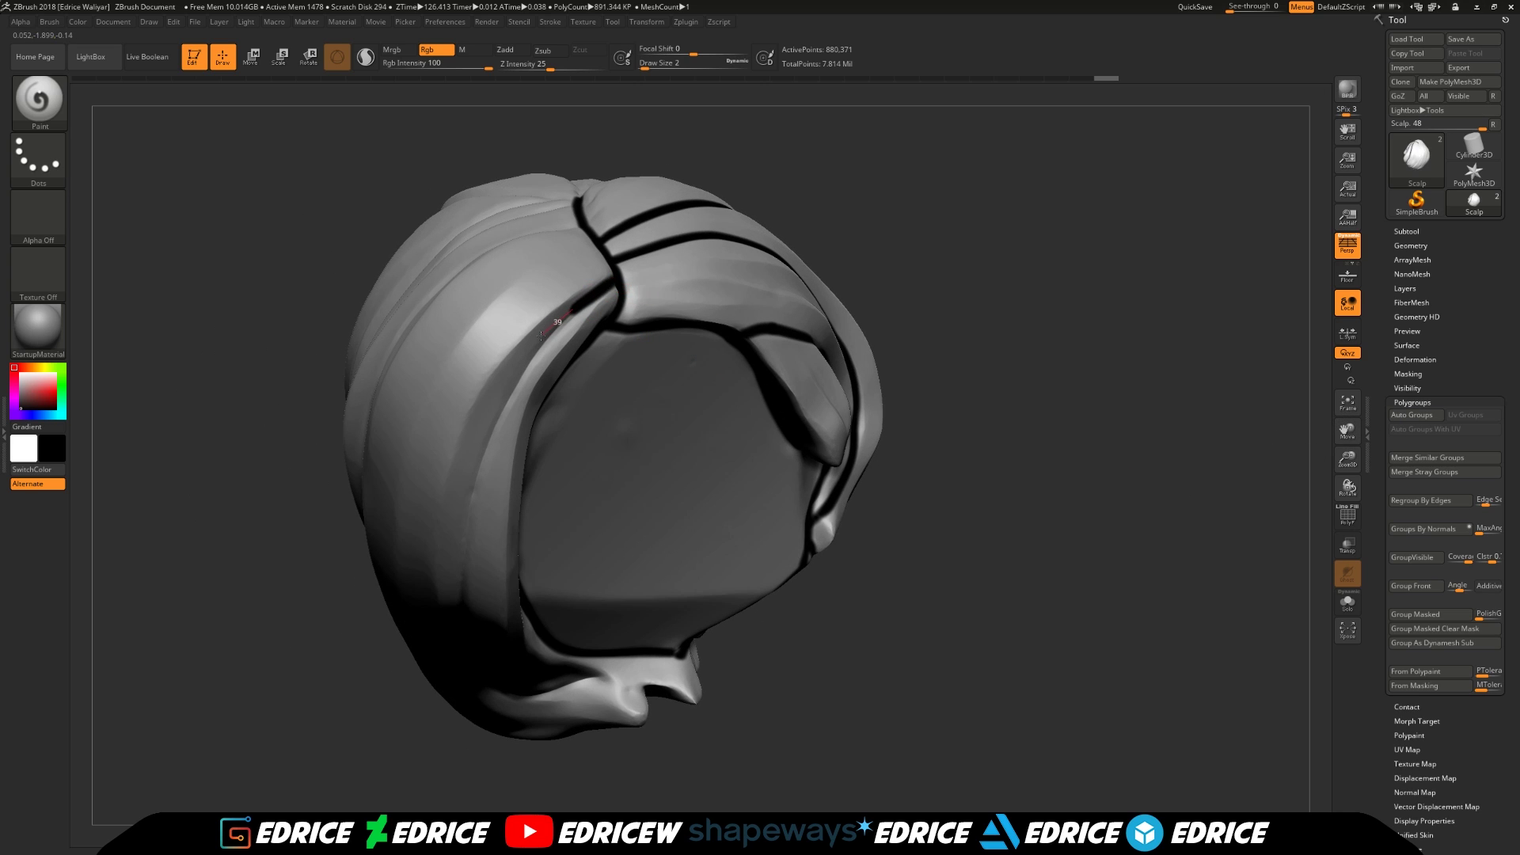
{"action": "left_click_drag", "start_coordinate": [491, 427], "coordinate": [463, 522]}
{"action": "left_click_drag", "start_coordinate": [1055, 418], "coordinate": [1091, 354]}
{"action": "mouse_move", "coordinate": [1115, 423]}
{"action": "left_mouse_down"}
{"action": "mouse_move", "coordinate": [1136, 400]}
{"action": "mouse_move", "coordinate": [1109, 376]}
{"action": "left_mouse_up"}
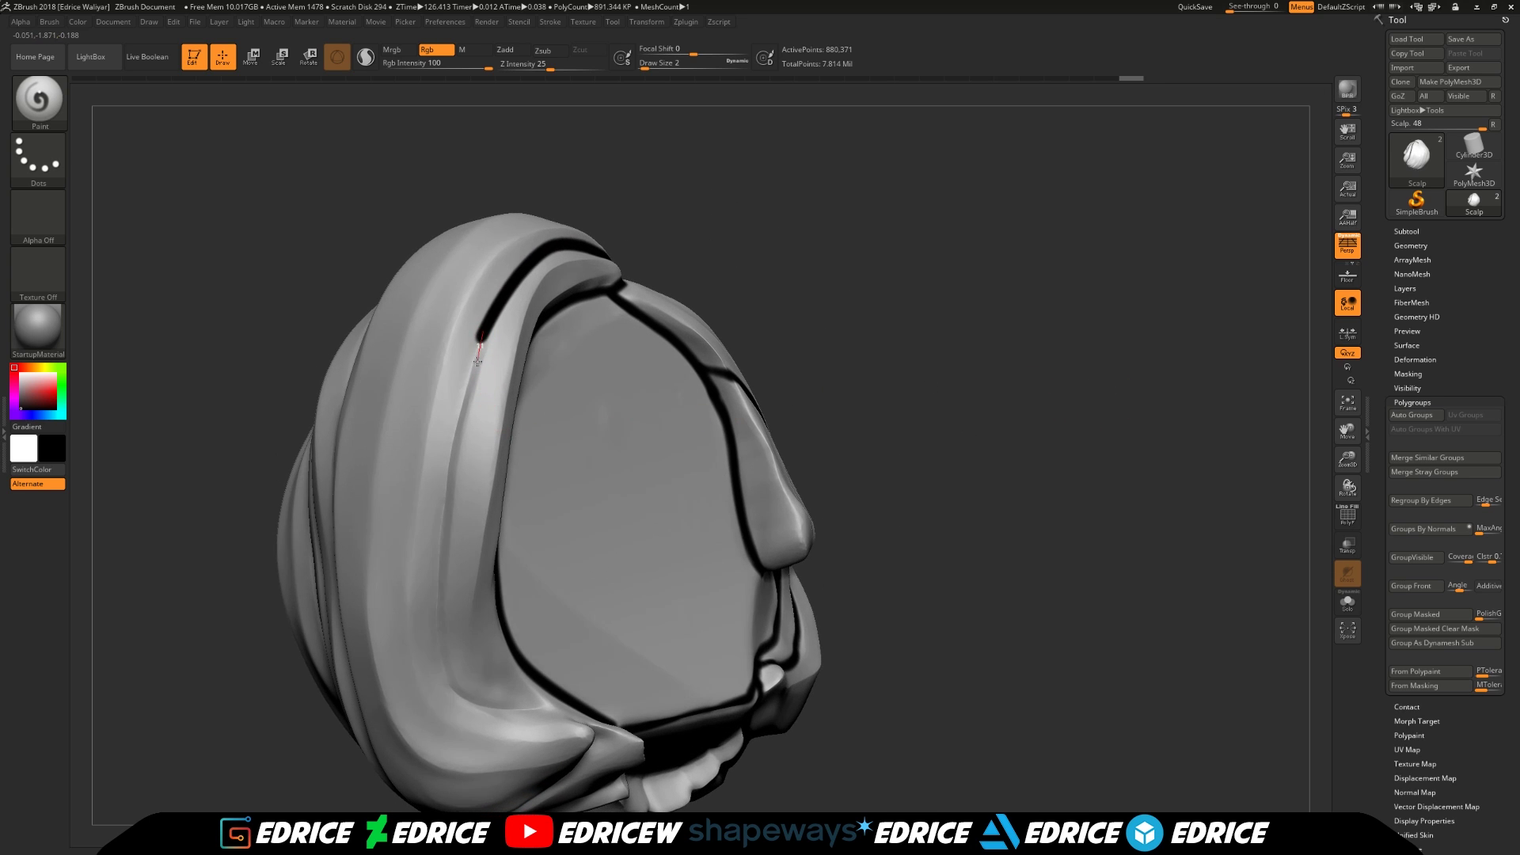
{"action": "mouse_move", "coordinate": [469, 383]}
{"action": "left_mouse_down"}
{"action": "mouse_move", "coordinate": [444, 522]}
{"action": "mouse_move", "coordinate": [449, 697]}
{"action": "mouse_move", "coordinate": [478, 713]}
{"action": "mouse_move", "coordinate": [590, 688]}
{"action": "left_mouse_up"}
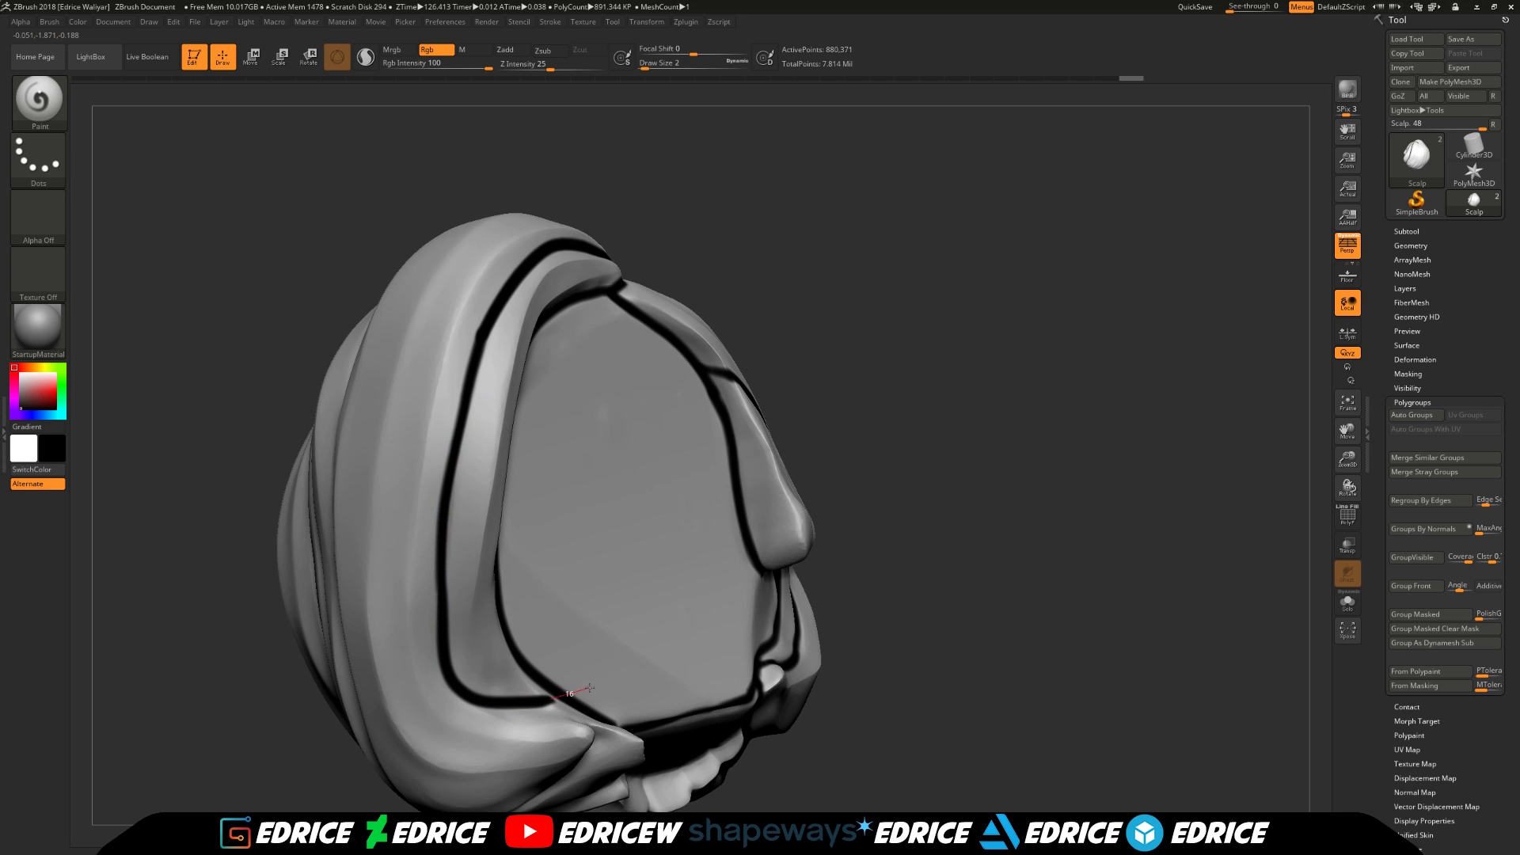
Paint the next groove on the side opposite the loose lock, from the rear of the parting down around the hair's underside
{"action": "mouse_move", "coordinate": [1033, 543]}
{"action": "left_mouse_down"}
{"action": "mouse_move", "coordinate": [1067, 516]}
{"action": "mouse_move", "coordinate": [1056, 575]}
{"action": "mouse_move", "coordinate": [593, 390]}
{"action": "mouse_move", "coordinate": [871, 336]}
{"action": "left_mouse_up"}
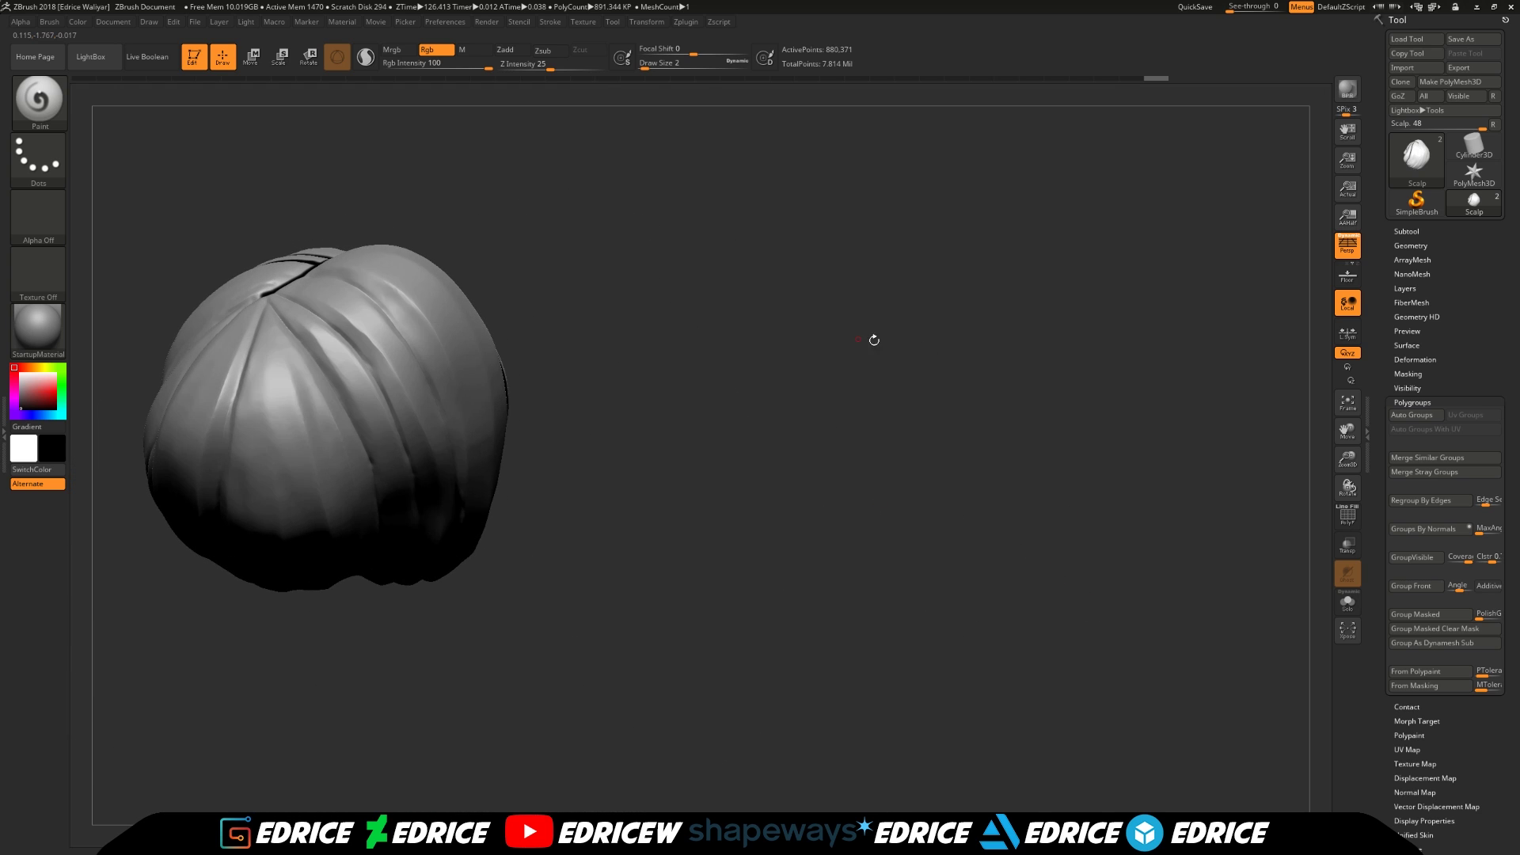
{"action": "left_click_drag", "start_coordinate": [1347, 461], "coordinate": [1348, 442]}
{"action": "key", "text": "f"}
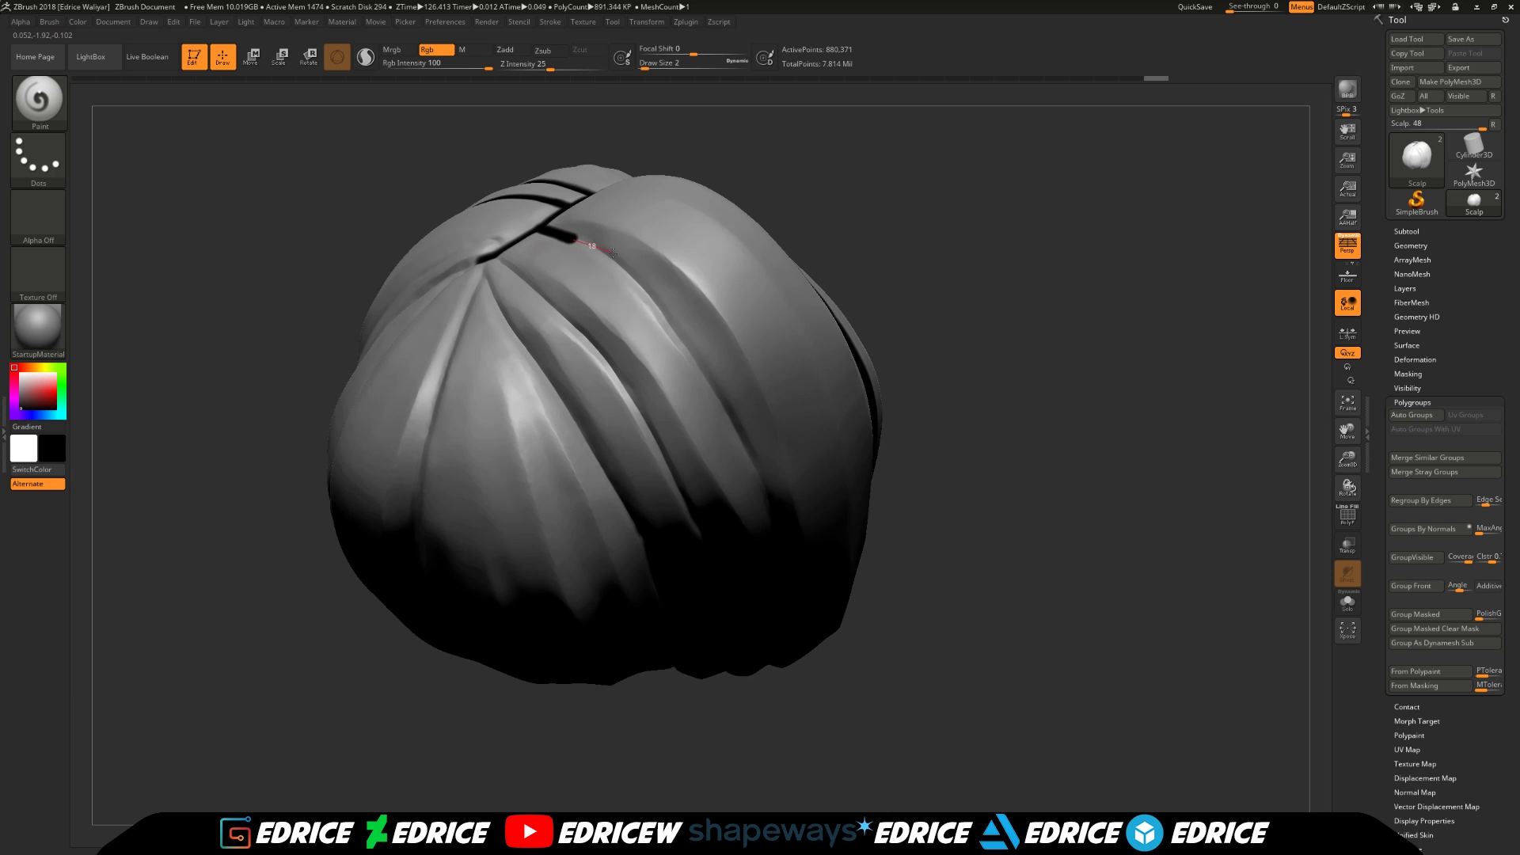
{"action": "left_click_drag", "start_coordinate": [643, 279], "coordinate": [775, 494]}
{"action": "mouse_move", "coordinate": [995, 454]}
{"action": "left_mouse_down"}
{"action": "mouse_move", "coordinate": [942, 325]}
{"action": "mouse_move", "coordinate": [927, 229]}
{"action": "left_mouse_up"}
{"action": "mouse_move", "coordinate": [702, 282]}
{"action": "left_mouse_down"}
{"action": "mouse_move", "coordinate": [747, 413]}
{"action": "mouse_move", "coordinate": [780, 669]}
{"action": "left_mouse_up"}
{"action": "mouse_move", "coordinate": [1051, 530]}
{"action": "left_mouse_down"}
{"action": "mouse_move", "coordinate": [731, 437]}
{"action": "mouse_move", "coordinate": [768, 580]}
{"action": "mouse_move", "coordinate": [842, 684]}
{"action": "left_mouse_up"}
{"action": "mouse_move", "coordinate": [932, 687]}
{"action": "left_mouse_down"}
{"action": "mouse_move", "coordinate": [734, 569]}
{"action": "mouse_move", "coordinate": [727, 505]}
{"action": "left_mouse_up"}
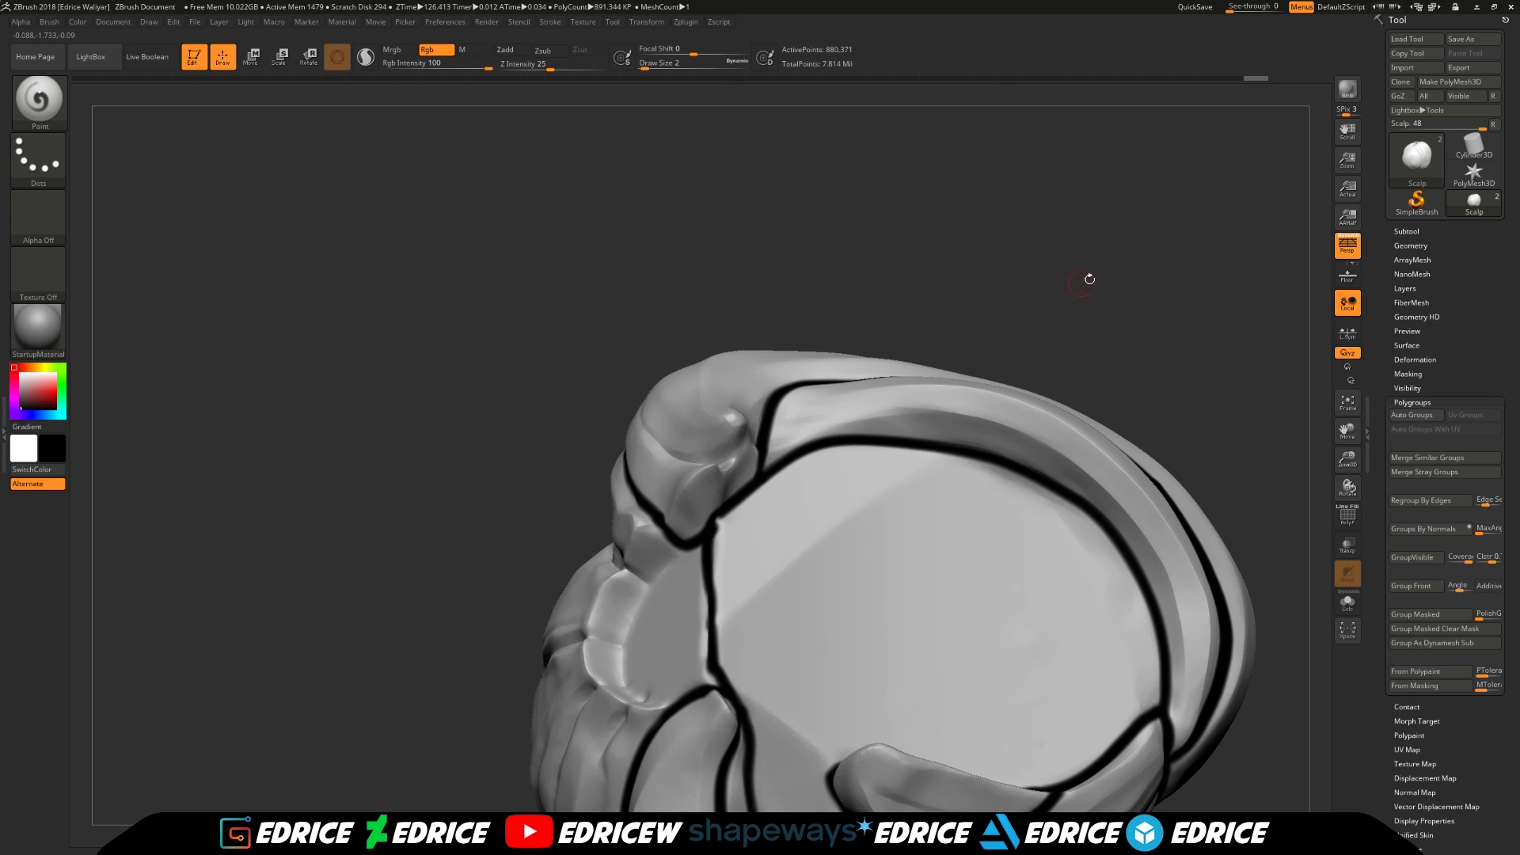
Paint a line along the back groove from the rear end of the parting down to the underside opening
{"action": "mouse_move", "coordinate": [1089, 278]}
{"action": "left_mouse_down"}
{"action": "mouse_move", "coordinate": [1147, 340]}
{"action": "mouse_move", "coordinate": [1132, 472]}
{"action": "mouse_move", "coordinate": [1174, 521]}
{"action": "mouse_move", "coordinate": [1143, 502]}
{"action": "mouse_move", "coordinate": [1167, 458]}
{"action": "left_mouse_up"}
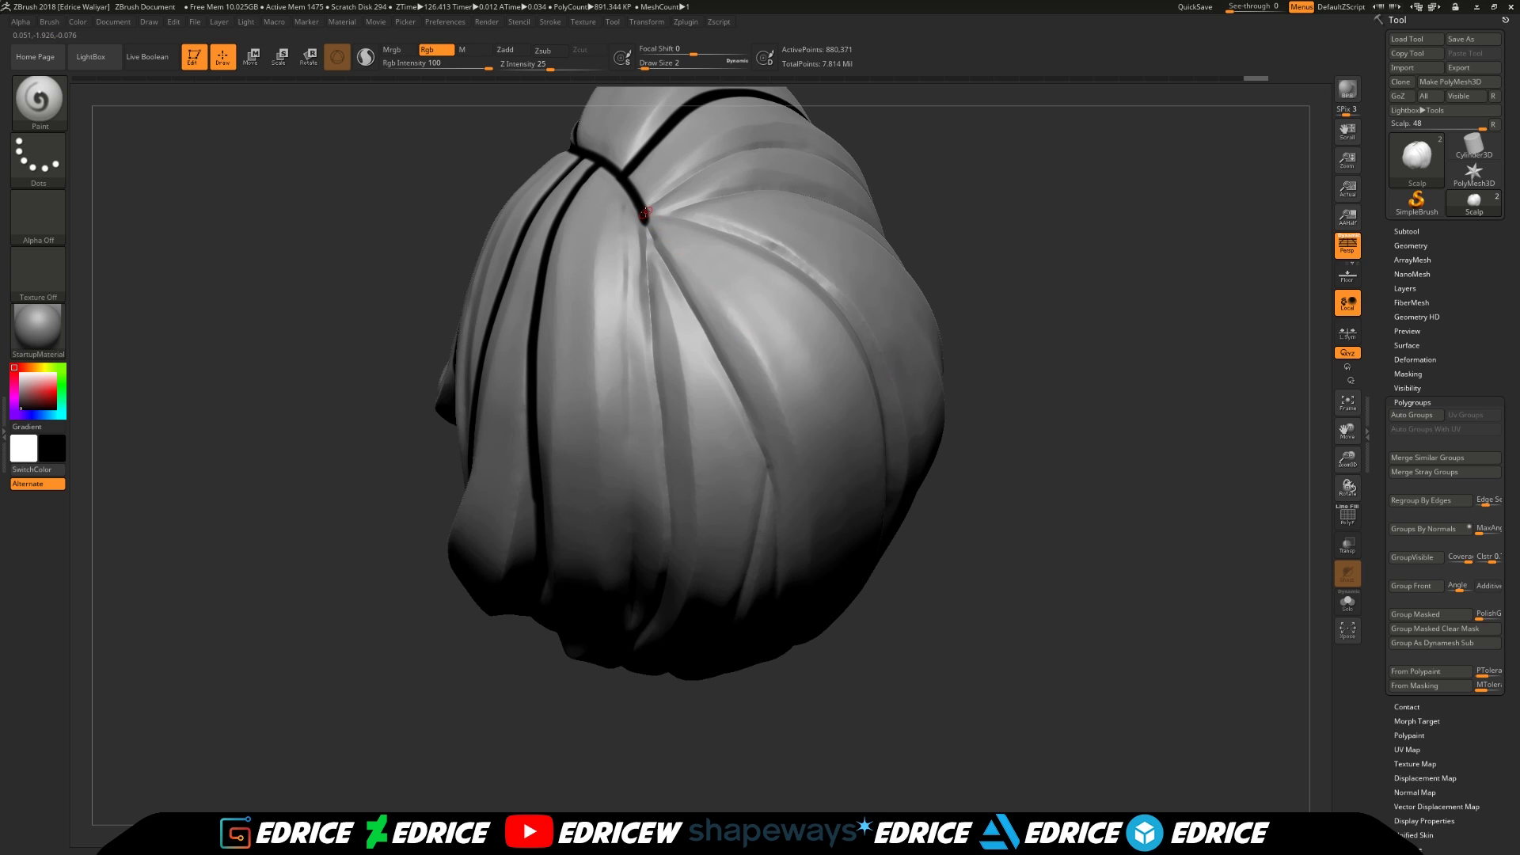
{"action": "left_click_drag", "start_coordinate": [646, 271], "coordinate": [671, 566]}
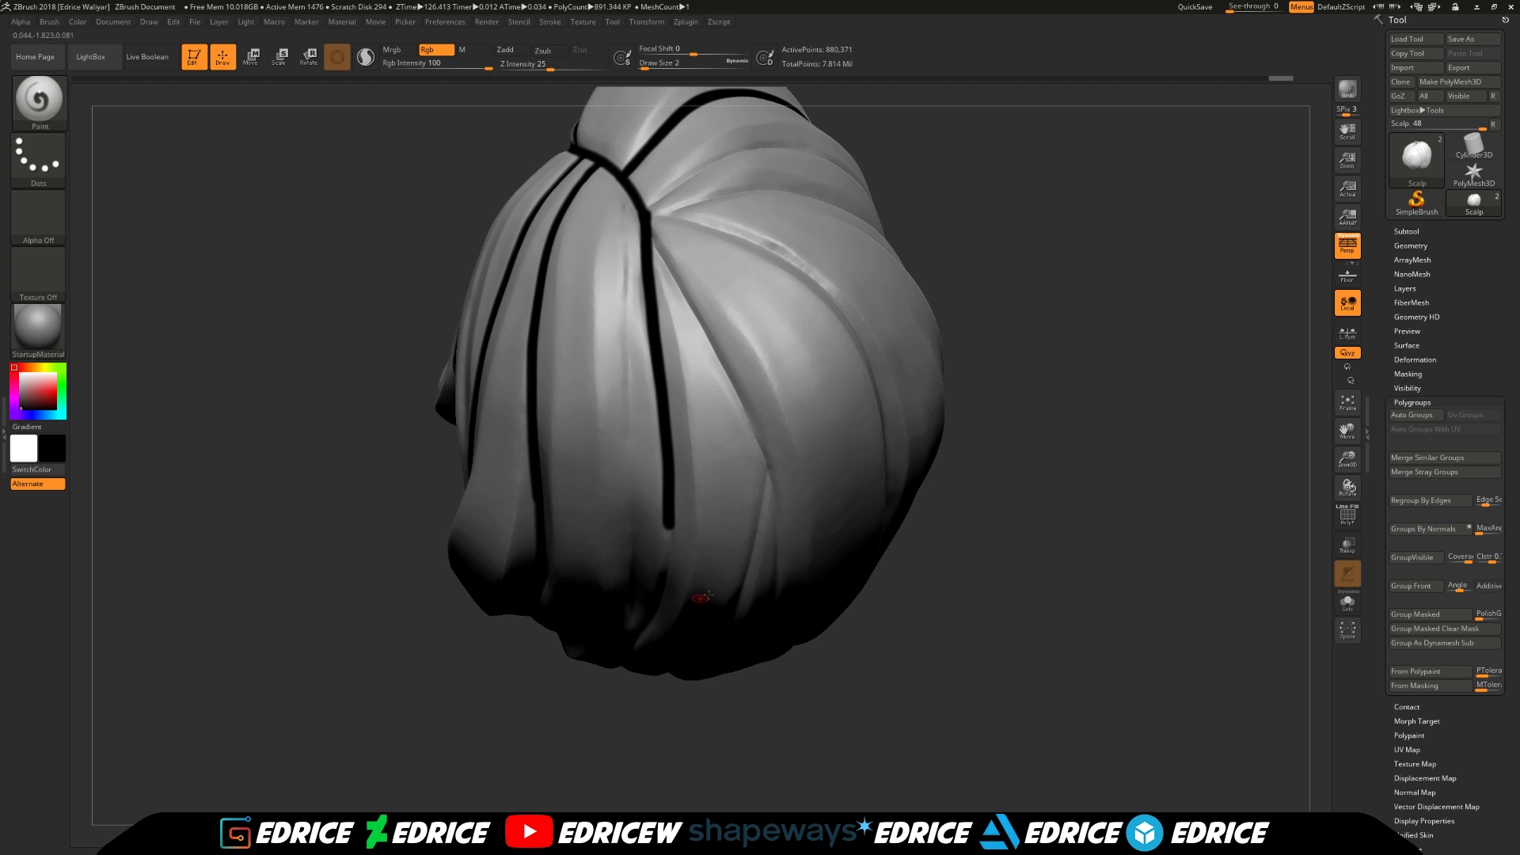
{"action": "left_click_drag", "start_coordinate": [1071, 519], "coordinate": [1124, 402]}
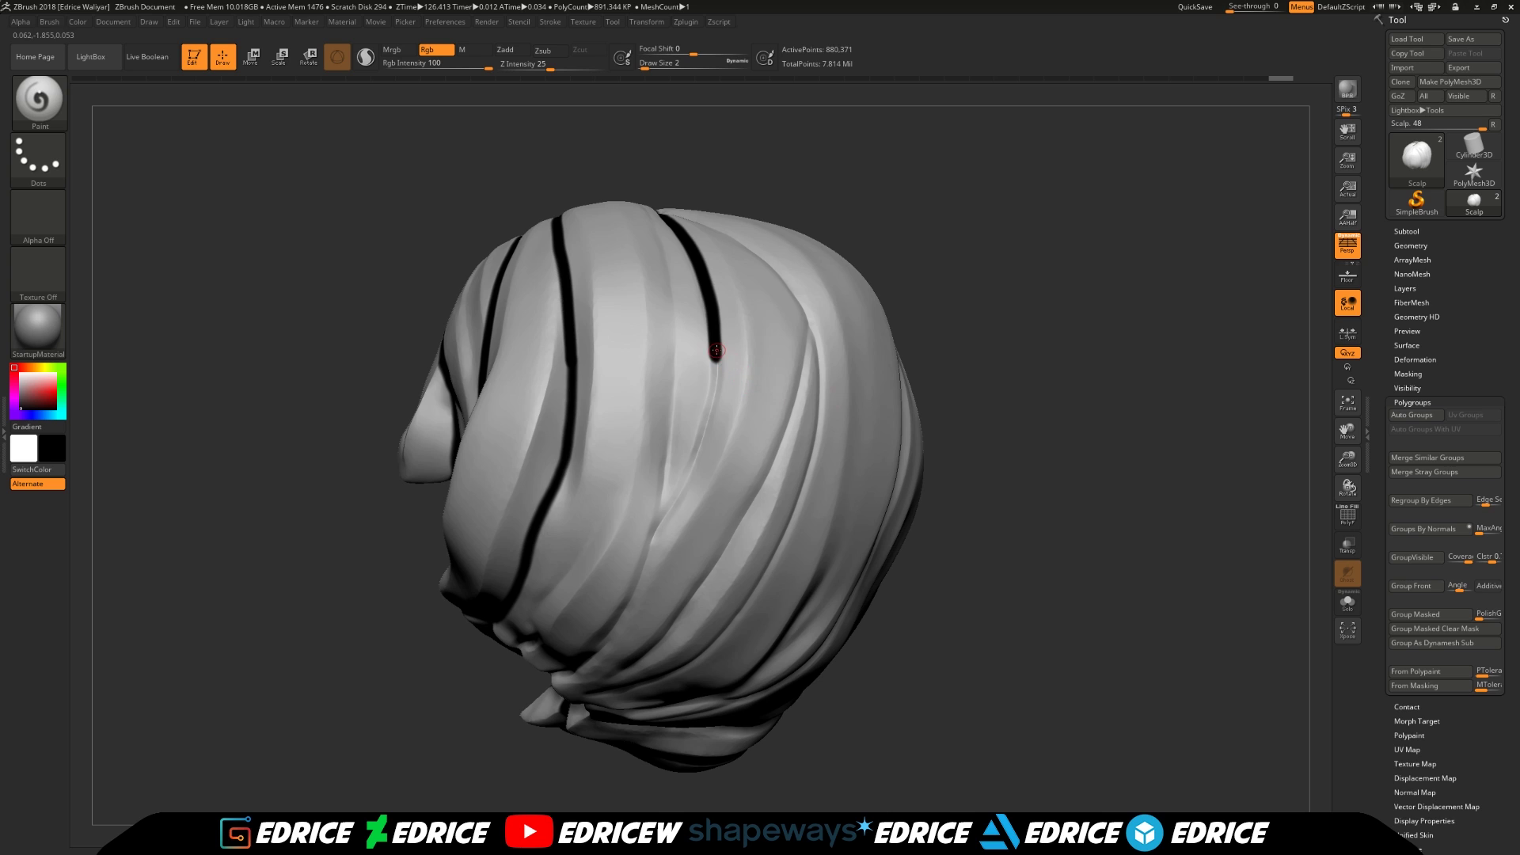
{"action": "mouse_move", "coordinate": [715, 390]}
{"action": "left_mouse_down"}
{"action": "mouse_move", "coordinate": [681, 503]}
{"action": "mouse_move", "coordinate": [640, 559]}
{"action": "left_mouse_up"}
{"action": "left_click_drag", "start_coordinate": [1011, 428], "coordinate": [846, 356]}
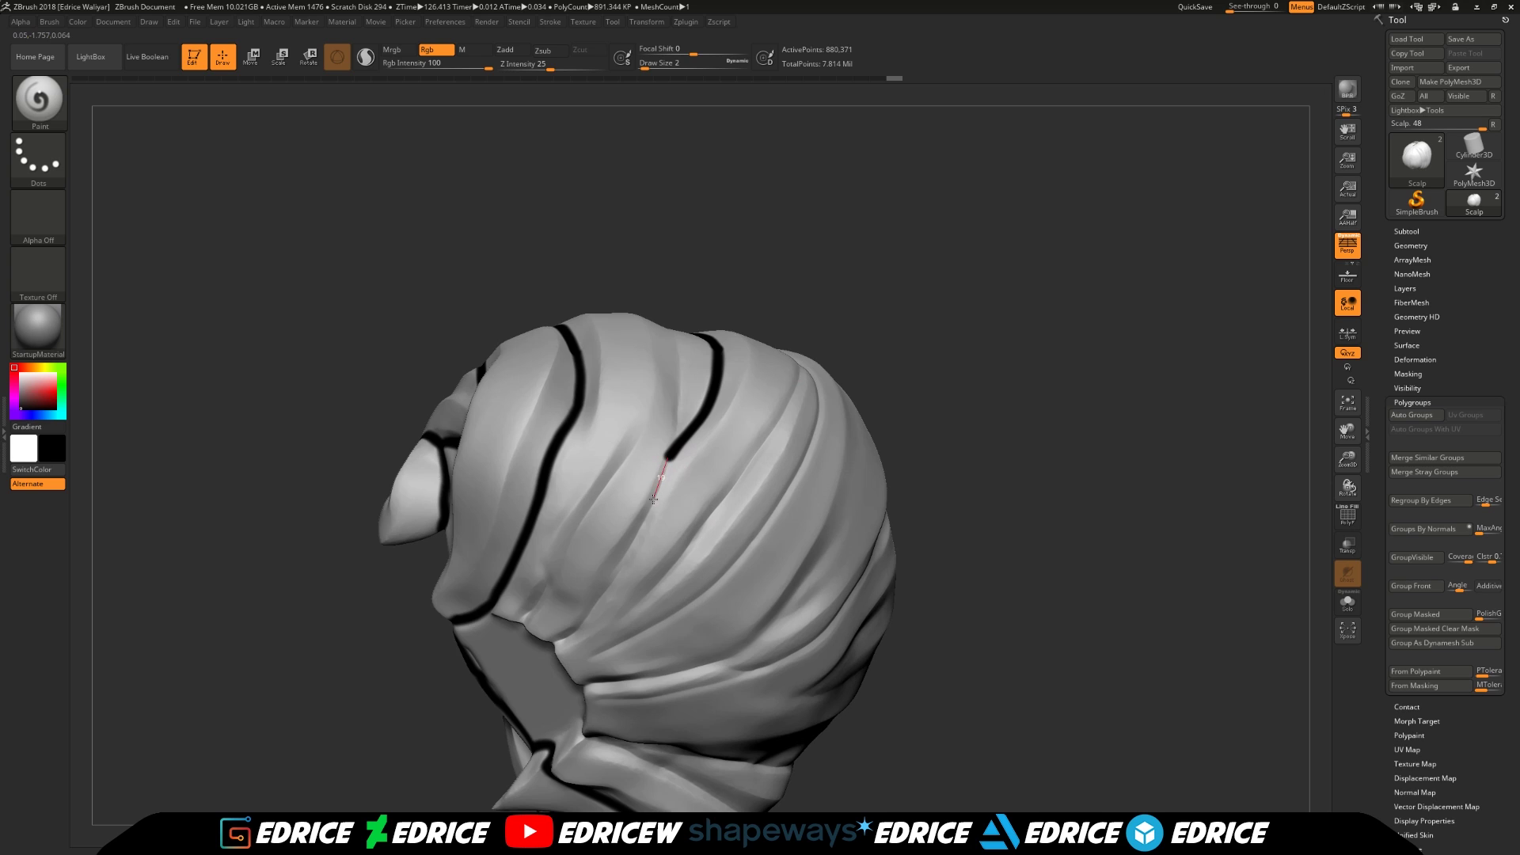
{"action": "mouse_move", "coordinate": [654, 498]}
{"action": "left_mouse_down"}
{"action": "mouse_move", "coordinate": [600, 595]}
{"action": "mouse_move", "coordinate": [539, 659]}
{"action": "left_mouse_up"}
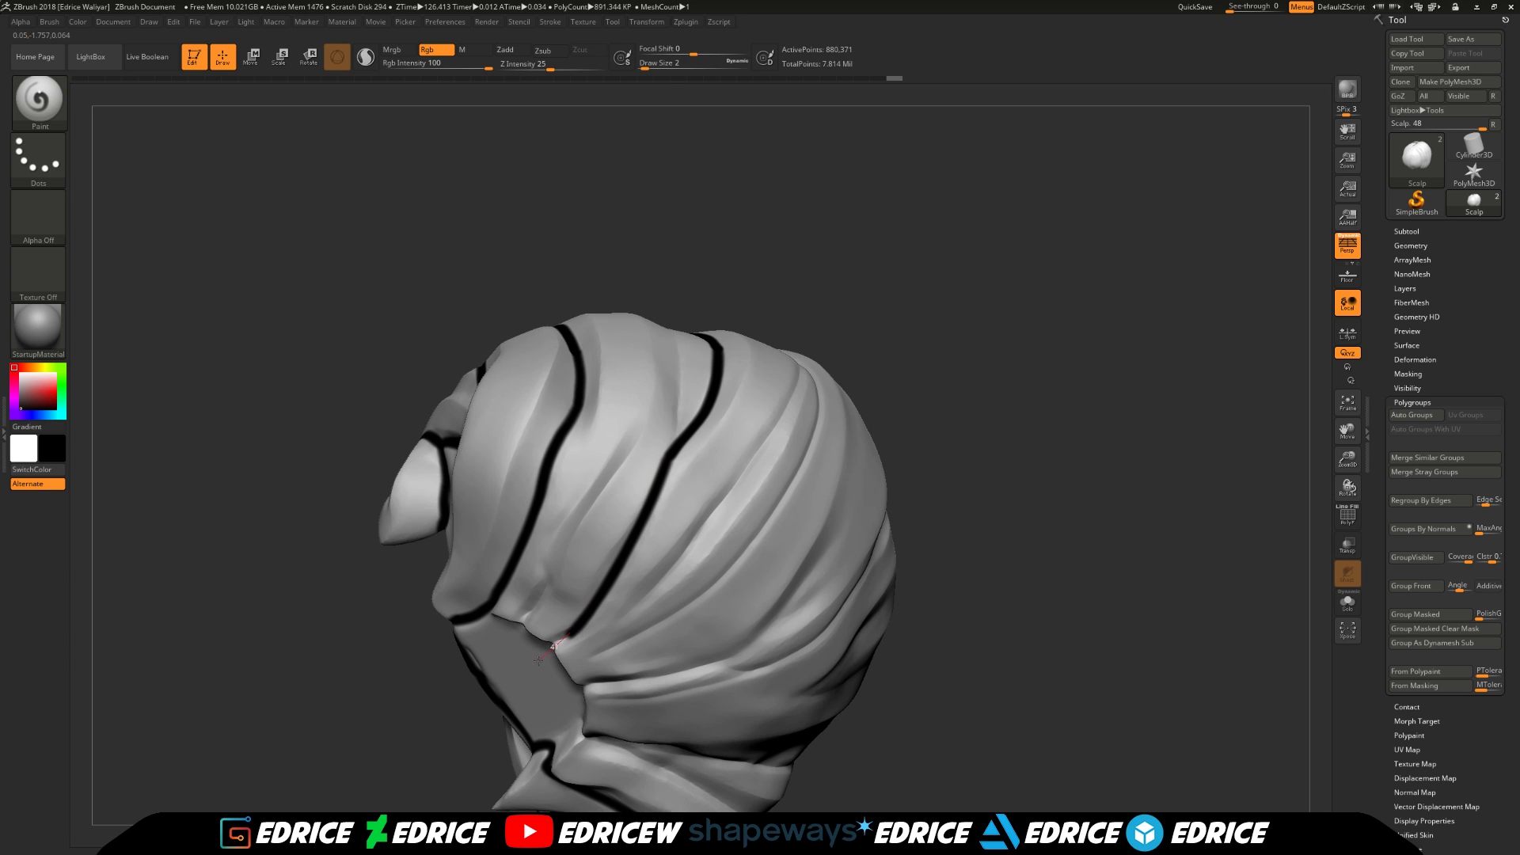
{"action": "mouse_move", "coordinate": [992, 428]}
{"action": "left_mouse_down"}
{"action": "mouse_move", "coordinate": [556, 545]}
{"action": "mouse_move", "coordinate": [672, 592]}
{"action": "left_mouse_up"}
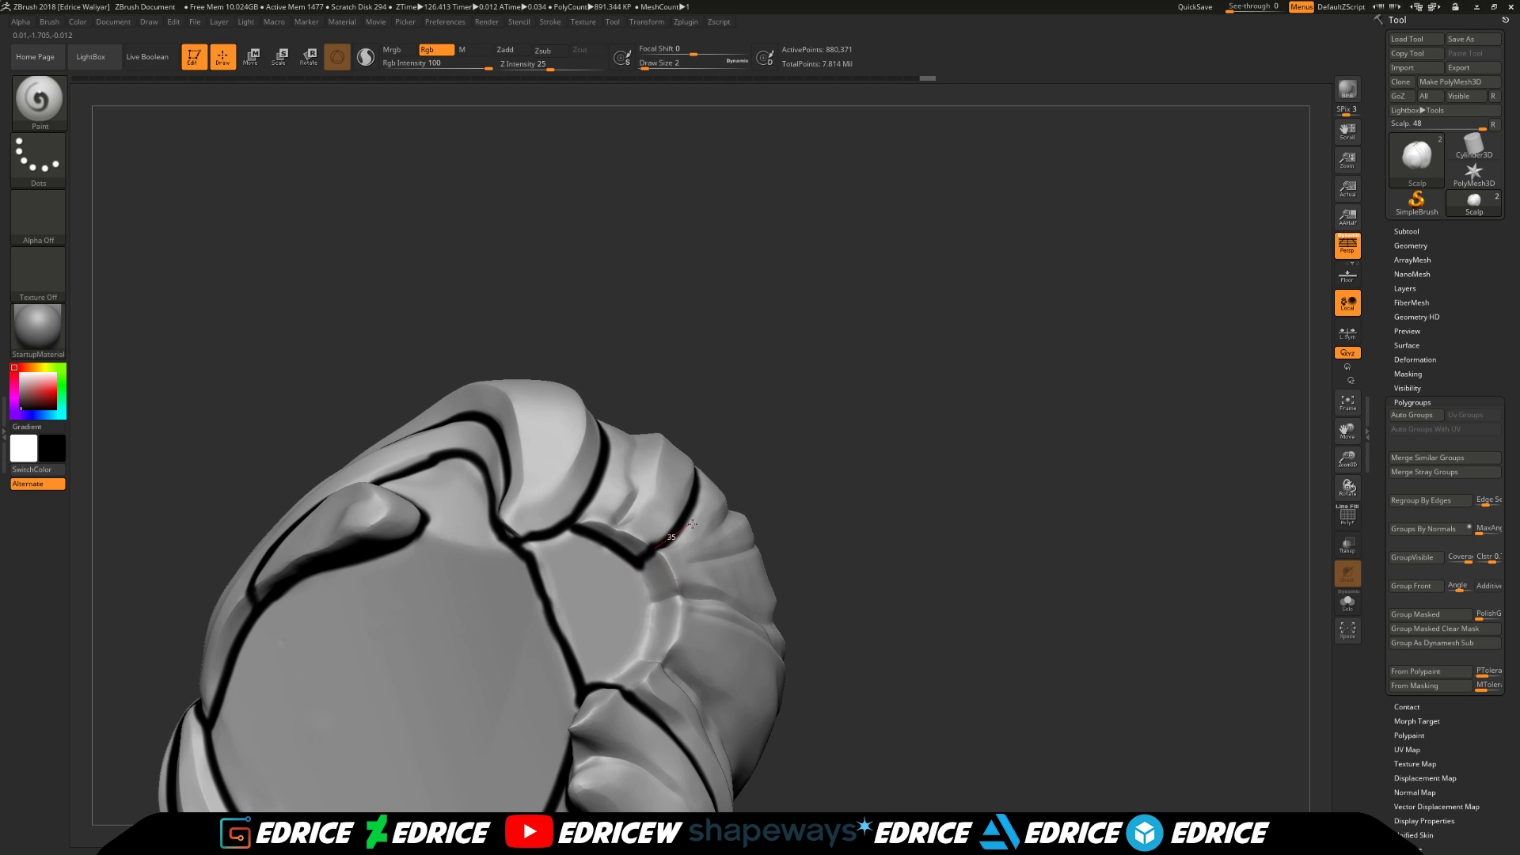
{"action": "left_click_drag", "start_coordinate": [692, 524], "coordinate": [697, 521]}
Continue the painted outline along the remaining edge of the small underside opening behind the face opening
{"action": "left_click_drag", "start_coordinate": [849, 518], "coordinate": [891, 544]}
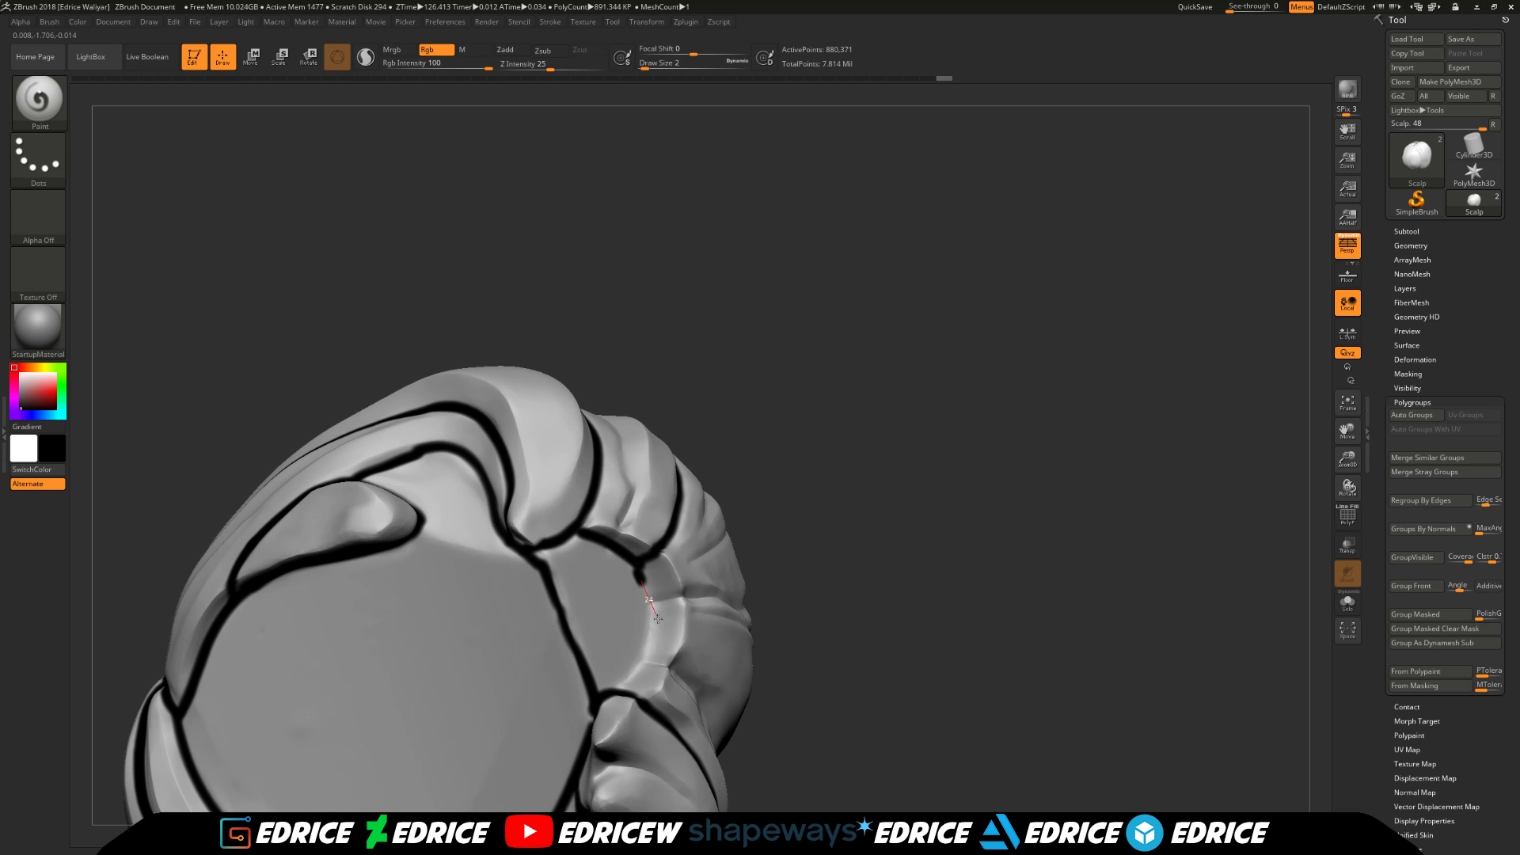
{"action": "mouse_move", "coordinate": [657, 619]}
{"action": "left_mouse_down"}
{"action": "mouse_move", "coordinate": [630, 688]}
{"action": "mouse_move", "coordinate": [567, 712]}
{"action": "left_mouse_up"}
{"action": "left_click_drag", "start_coordinate": [944, 537], "coordinate": [883, 557]}
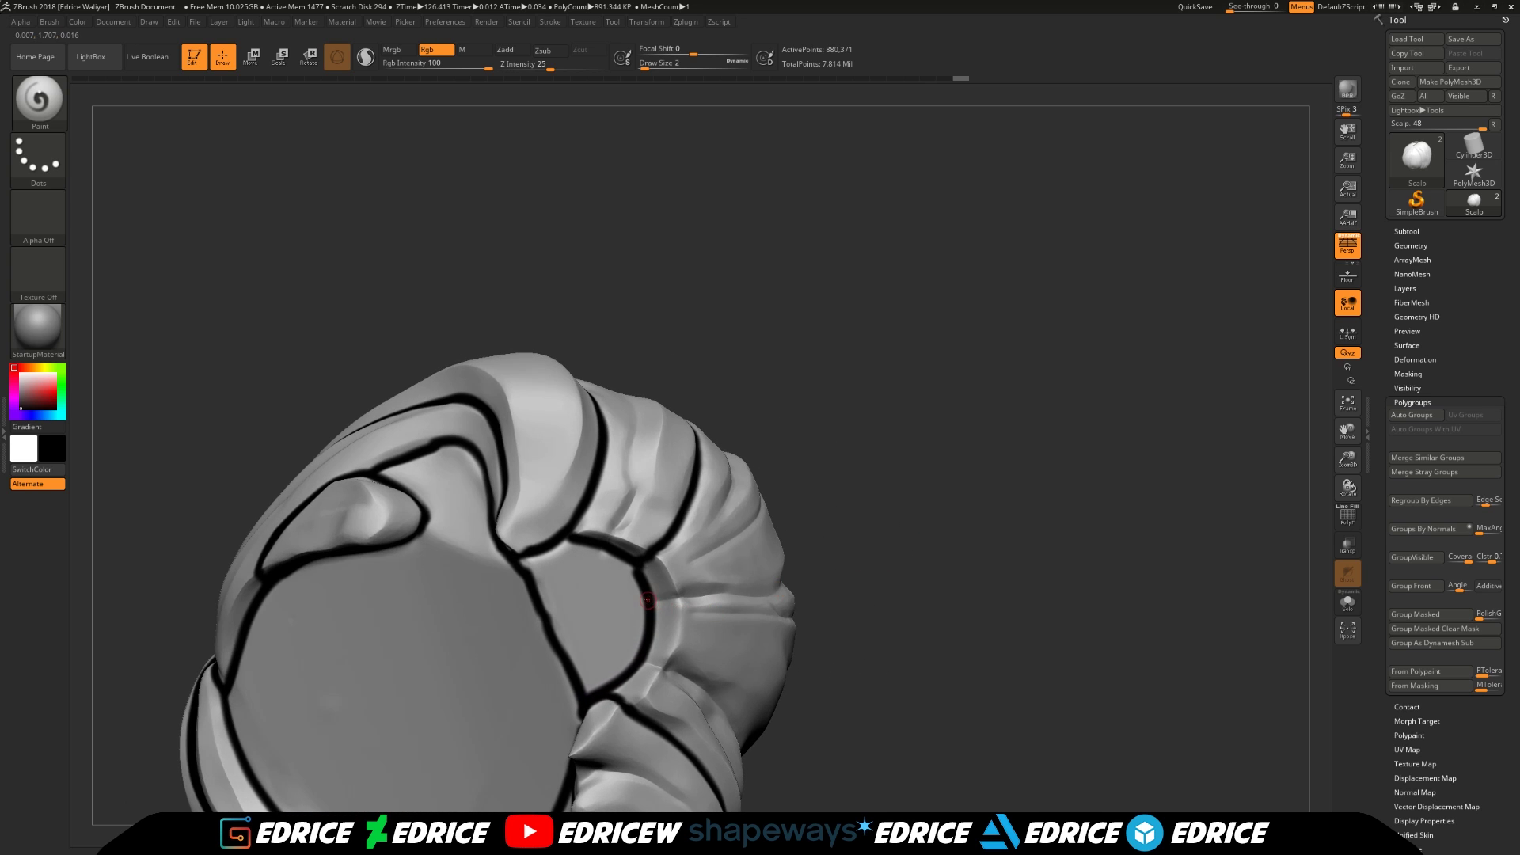
Paint a line along the next back groove, from the underside opening's outline up the back of the hair to the parting
{"action": "left_click_drag", "start_coordinate": [680, 597], "coordinate": [788, 588]}
{"action": "left_click_drag", "start_coordinate": [943, 584], "coordinate": [781, 605]}
{"action": "mouse_move", "coordinate": [1225, 520]}
{"action": "left_mouse_down"}
{"action": "mouse_move", "coordinate": [1069, 507]}
{"action": "mouse_move", "coordinate": [1180, 463]}
{"action": "mouse_move", "coordinate": [1175, 443]}
{"action": "left_mouse_up"}
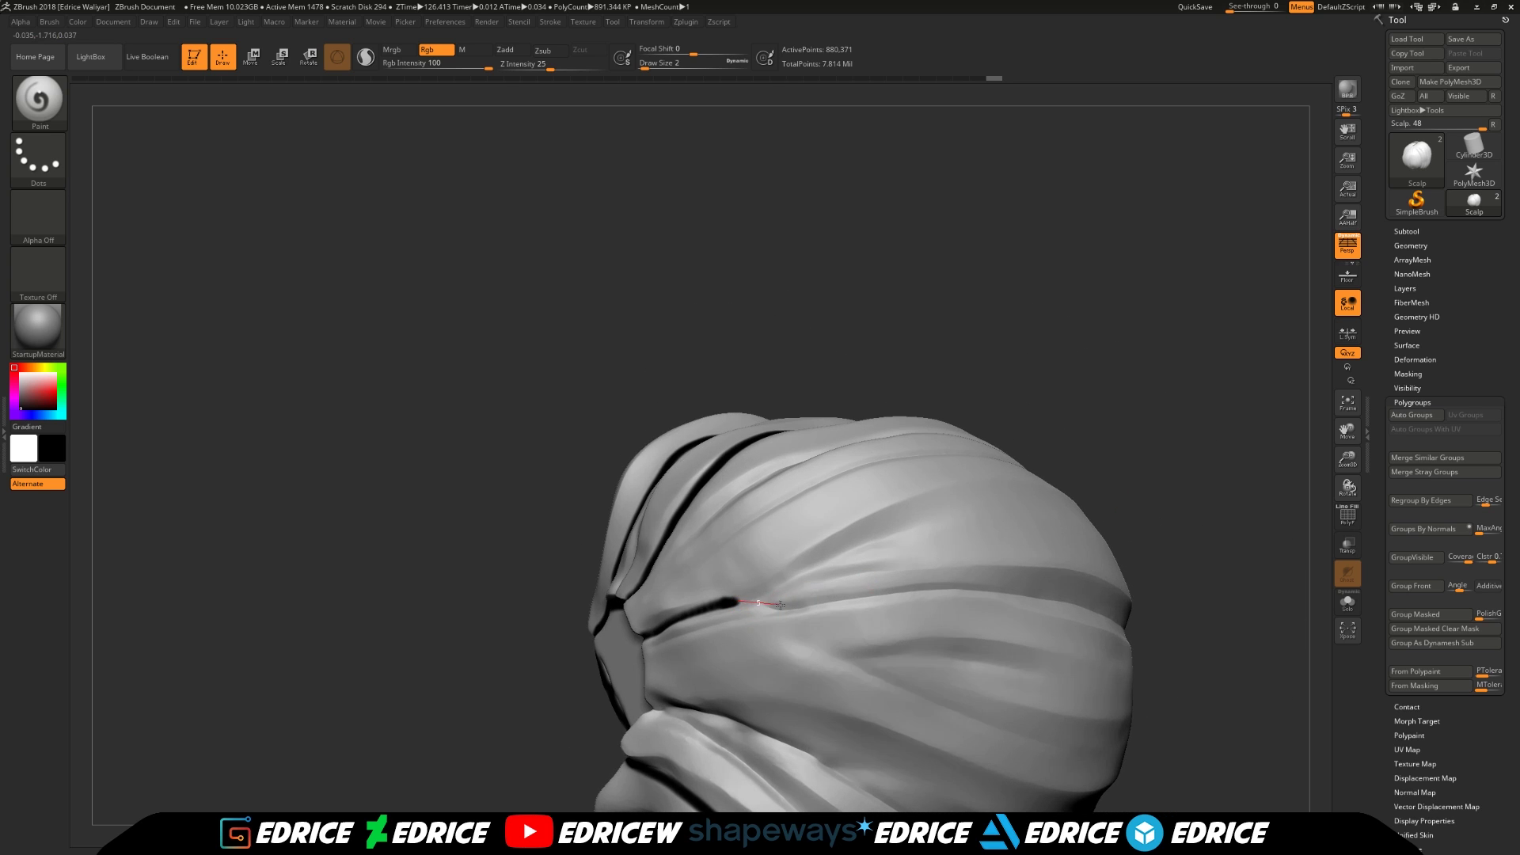
{"action": "mouse_move", "coordinate": [781, 604]}
{"action": "left_mouse_down"}
{"action": "mouse_move", "coordinate": [1006, 588]}
{"action": "mouse_move", "coordinate": [1123, 612]}
{"action": "mouse_move", "coordinate": [1041, 601]}
{"action": "left_mouse_up"}
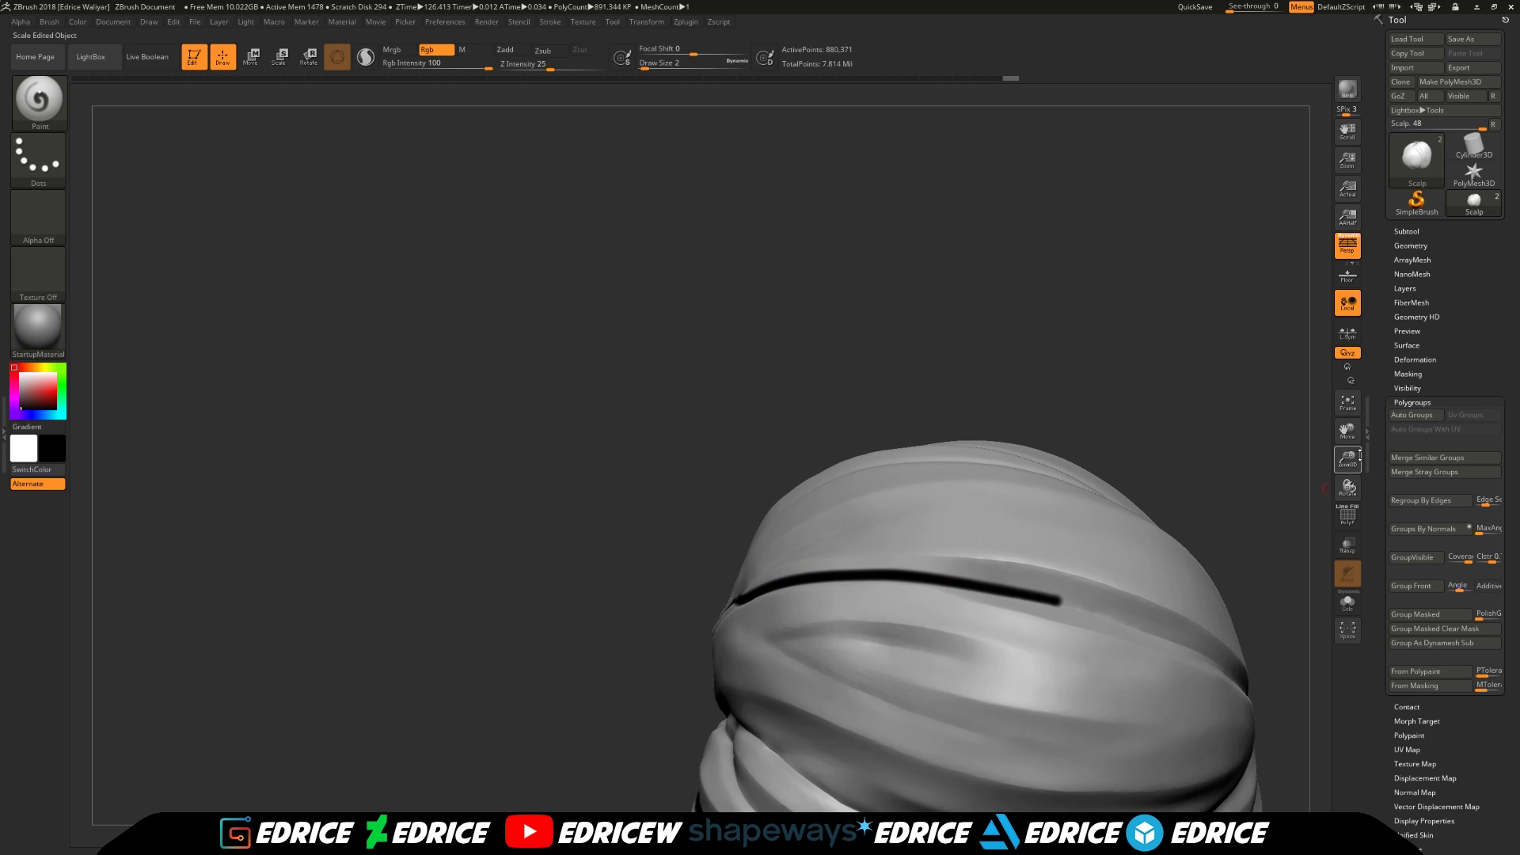
{"action": "left_click_drag", "start_coordinate": [1348, 432], "coordinate": [1057, 321]}
{"action": "left_click_drag", "start_coordinate": [1235, 451], "coordinate": [1130, 466]}
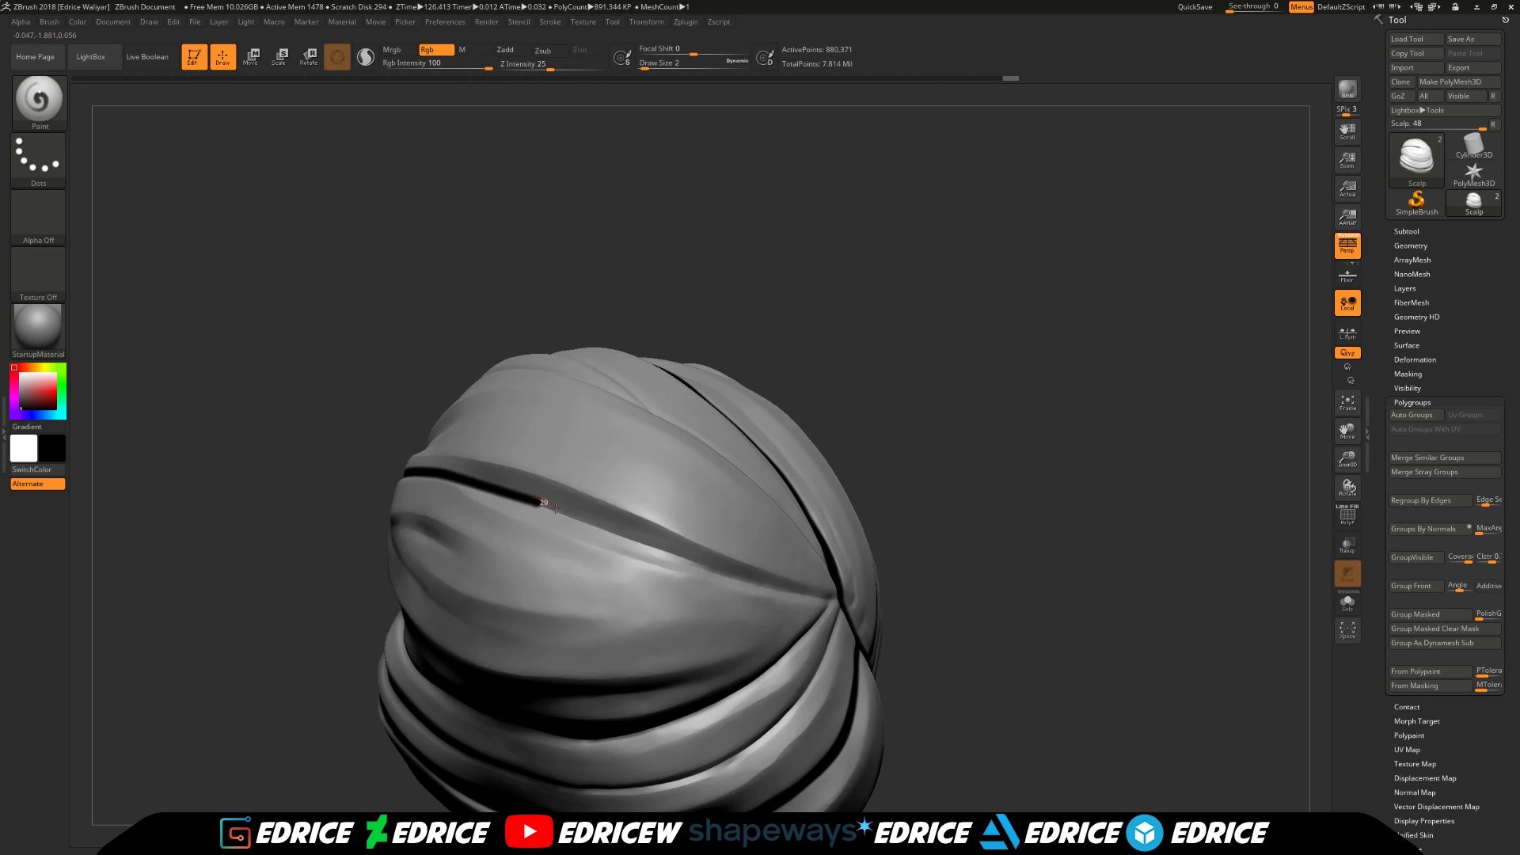
{"action": "key", "text": "shift"}
{"action": "mouse_move", "coordinate": [580, 520]}
{"action": "left_mouse_down"}
{"action": "mouse_move", "coordinate": [554, 503]}
{"action": "mouse_move", "coordinate": [699, 565]}
{"action": "left_mouse_up"}
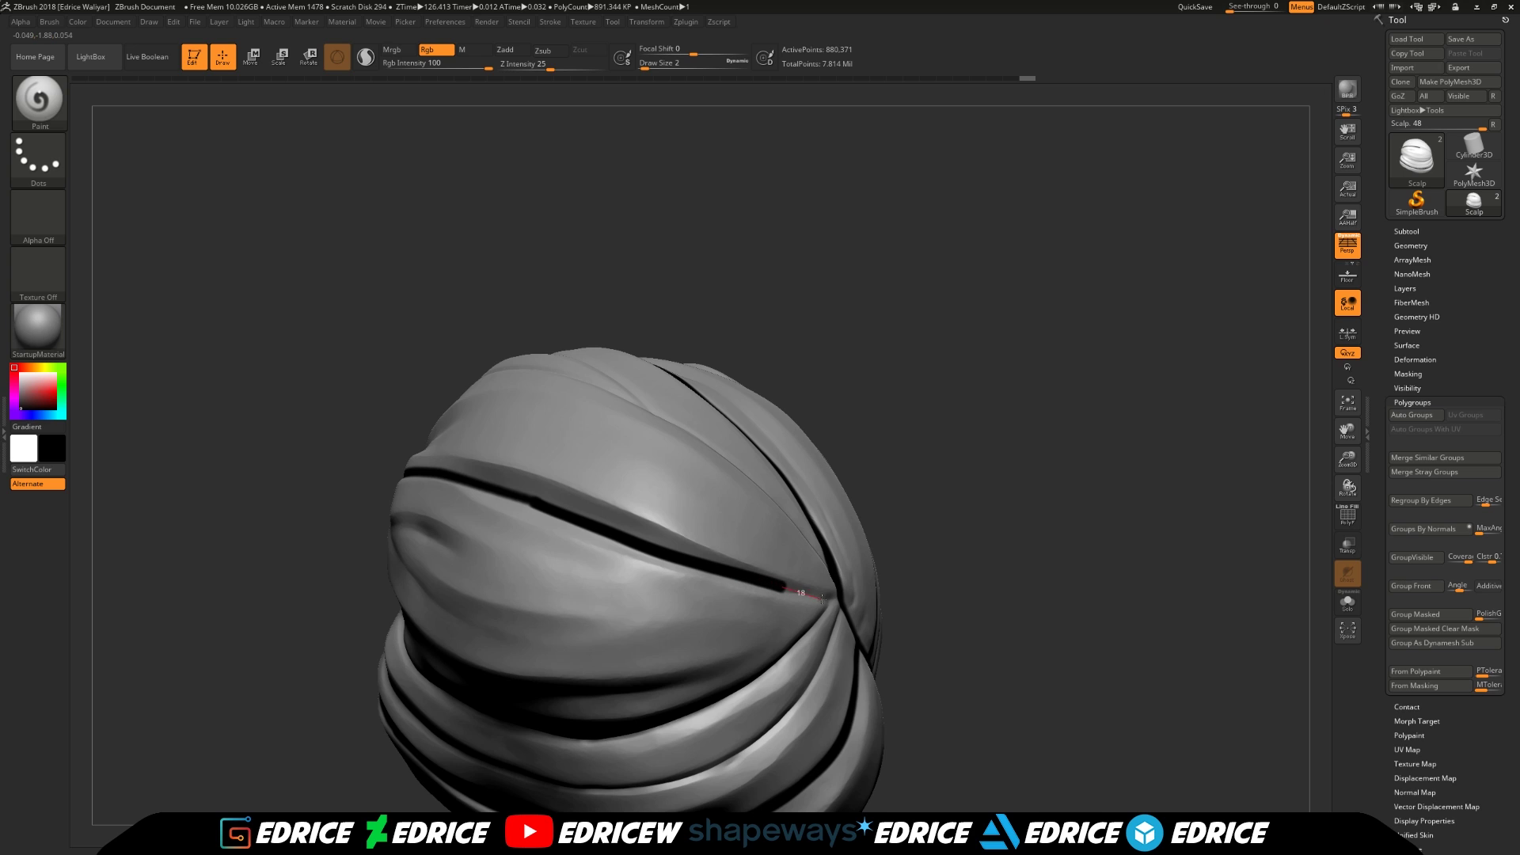
Paint a line along the groove below the broad back strand, from the rear of the parting around to the underside opening
{"action": "left_click_drag", "start_coordinate": [972, 478], "coordinate": [962, 408]}
{"action": "left_click_drag", "start_coordinate": [1344, 434], "coordinate": [978, 331]}
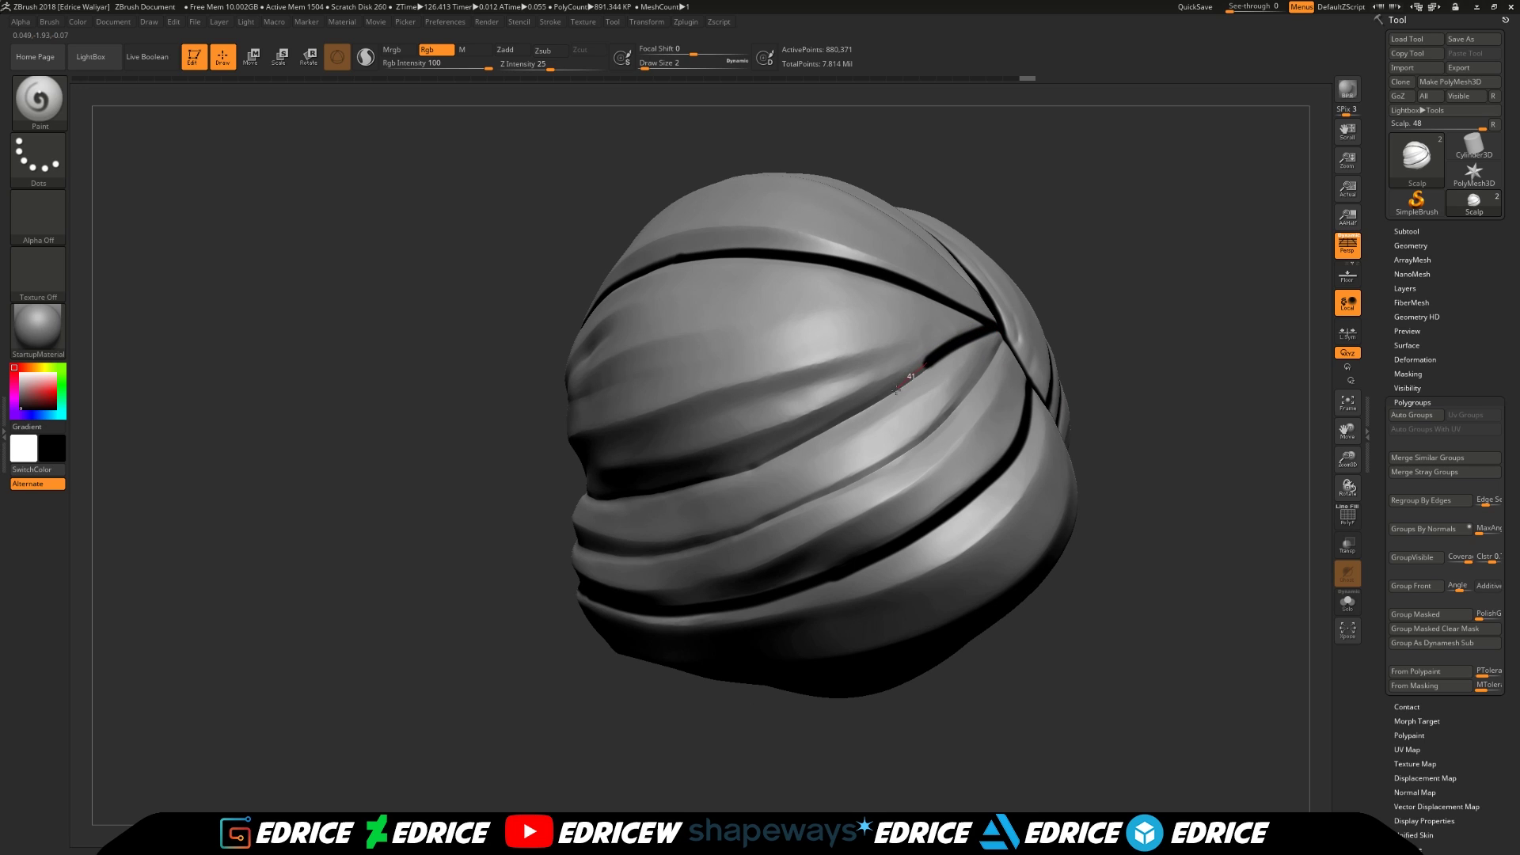
{"action": "left_click_drag", "start_coordinate": [896, 388], "coordinate": [756, 461]}
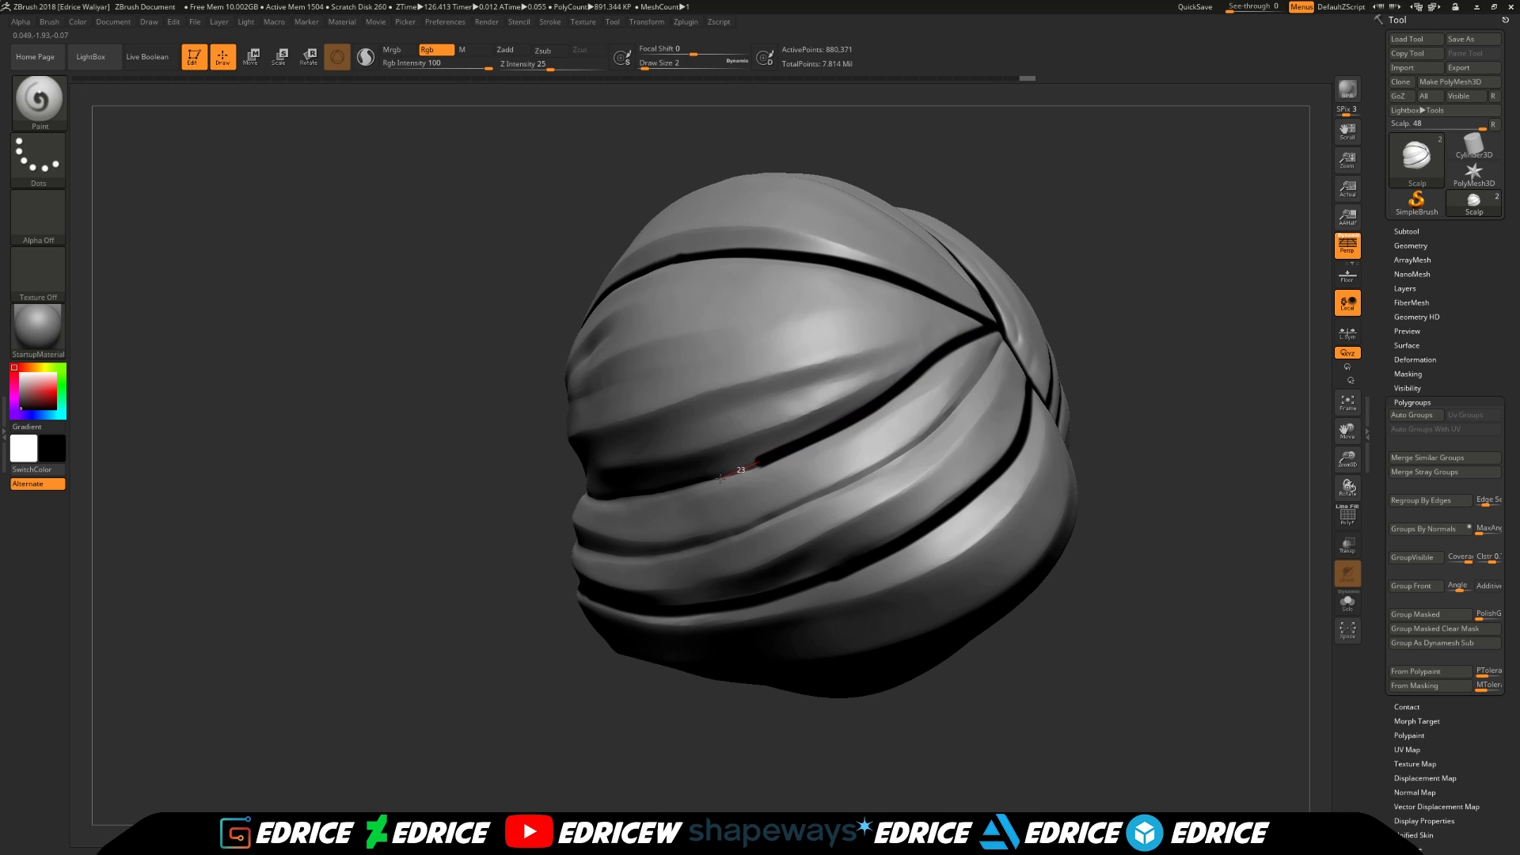
{"action": "mouse_move", "coordinate": [500, 618]}
{"action": "left_mouse_down"}
{"action": "mouse_move", "coordinate": [552, 631]}
{"action": "mouse_move", "coordinate": [634, 539]}
{"action": "left_mouse_up"}
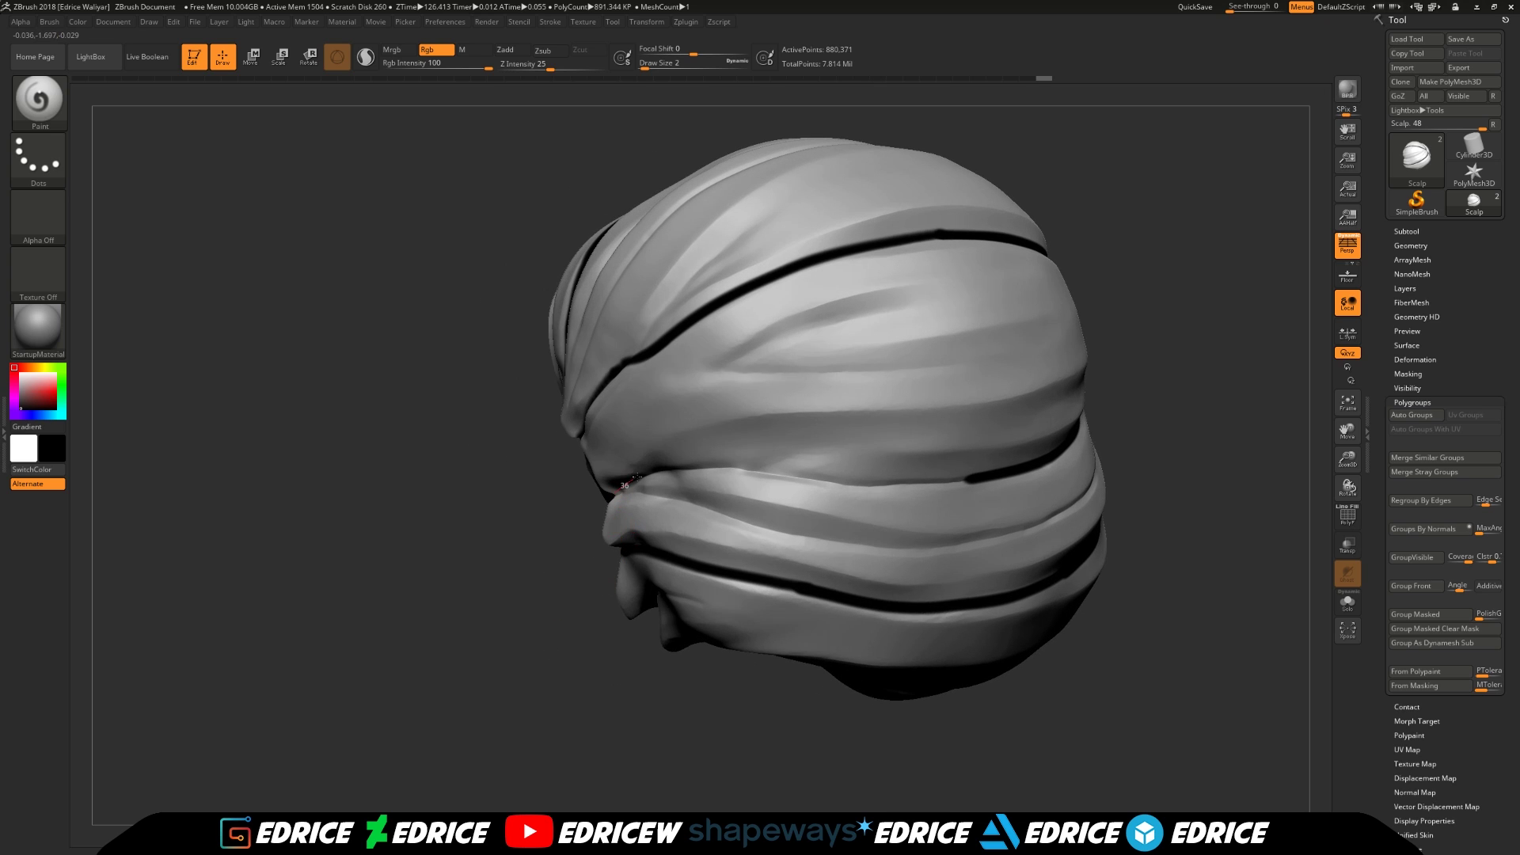
{"action": "left_click_drag", "start_coordinate": [759, 467], "coordinate": [1001, 478]}
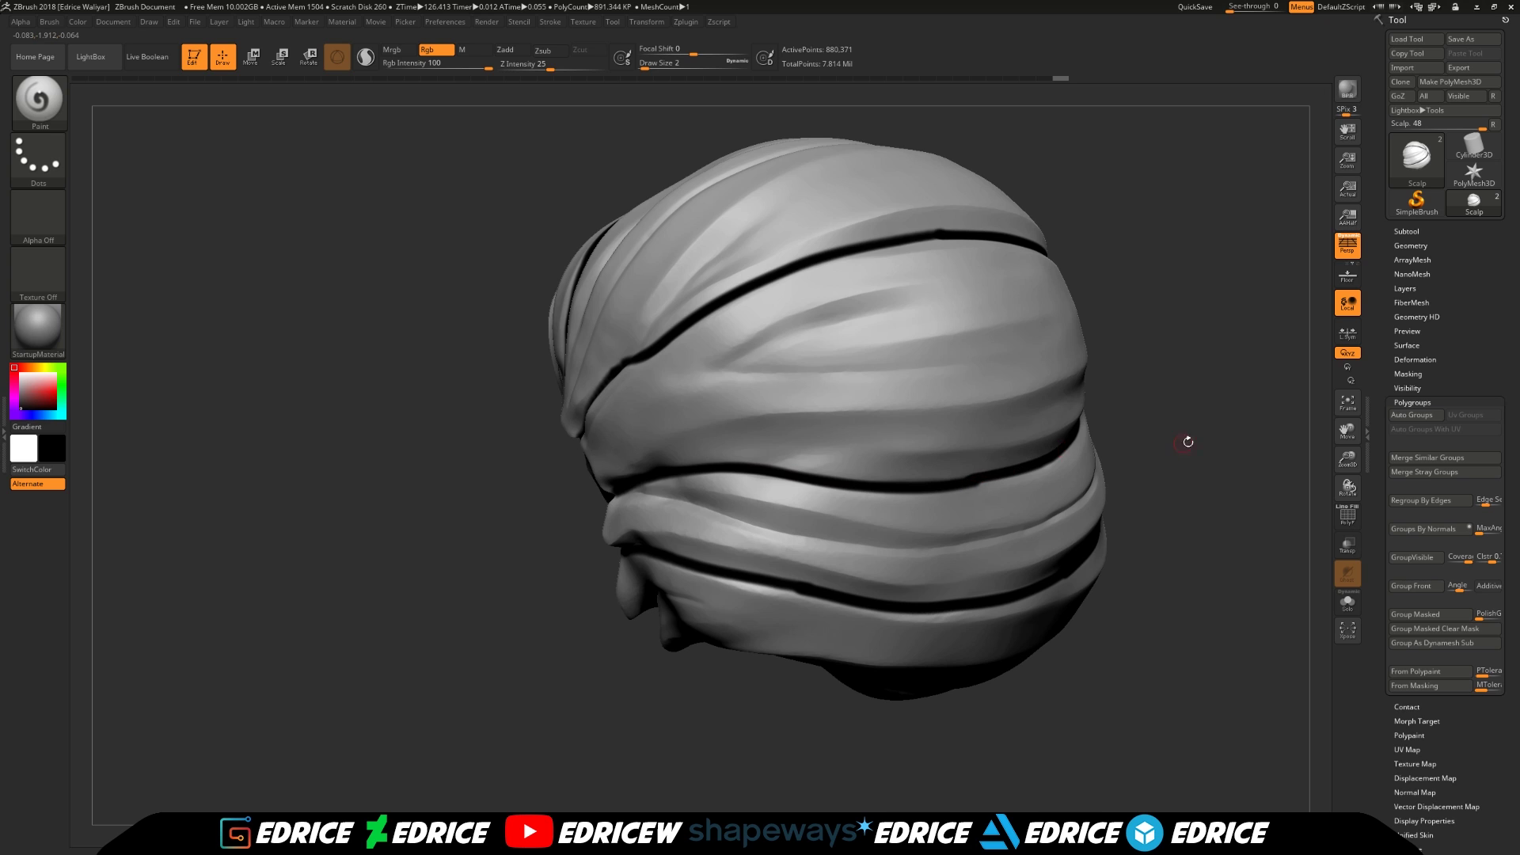
{"action": "mouse_move", "coordinate": [1183, 438]}
{"action": "left_mouse_down"}
{"action": "mouse_move", "coordinate": [673, 511]}
{"action": "mouse_move", "coordinate": [610, 434]}
{"action": "mouse_move", "coordinate": [597, 503]}
{"action": "left_mouse_up"}
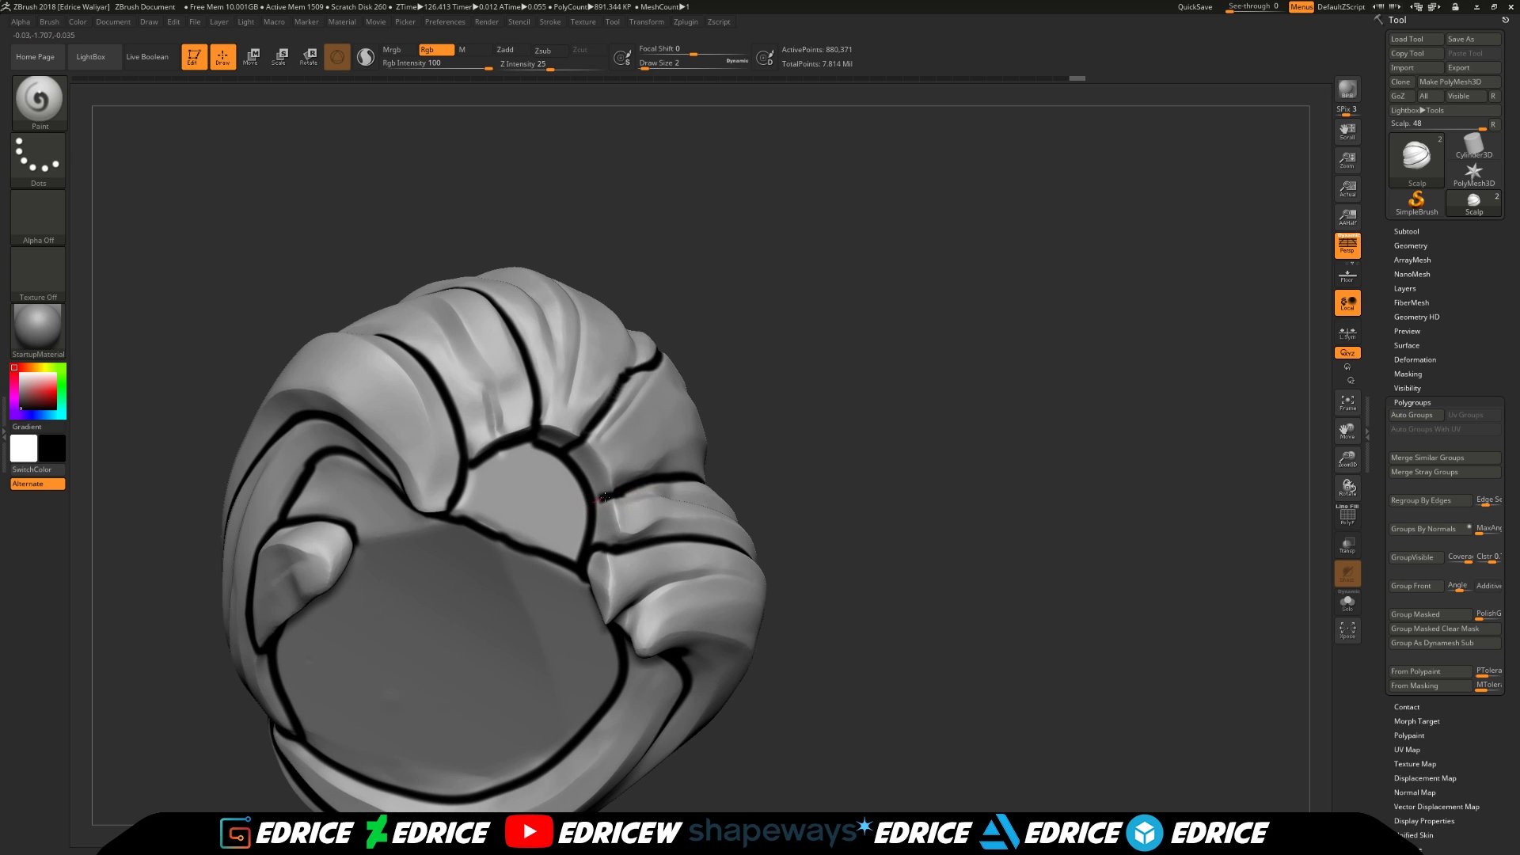
Check the painted boundaries around the hair and generate polygroups from the paint with PolyGroupIt
{"action": "left_click_drag", "start_coordinate": [979, 437], "coordinate": [906, 473]}
{"action": "mouse_move", "coordinate": [1208, 532]}
{"action": "left_mouse_down"}
{"action": "mouse_move", "coordinate": [1192, 401]}
{"action": "mouse_move", "coordinate": [1126, 373]}
{"action": "mouse_move", "coordinate": [1083, 383]}
{"action": "mouse_move", "coordinate": [1102, 464]}
{"action": "mouse_move", "coordinate": [1055, 321]}
{"action": "mouse_move", "coordinate": [967, 353]}
{"action": "left_mouse_up"}
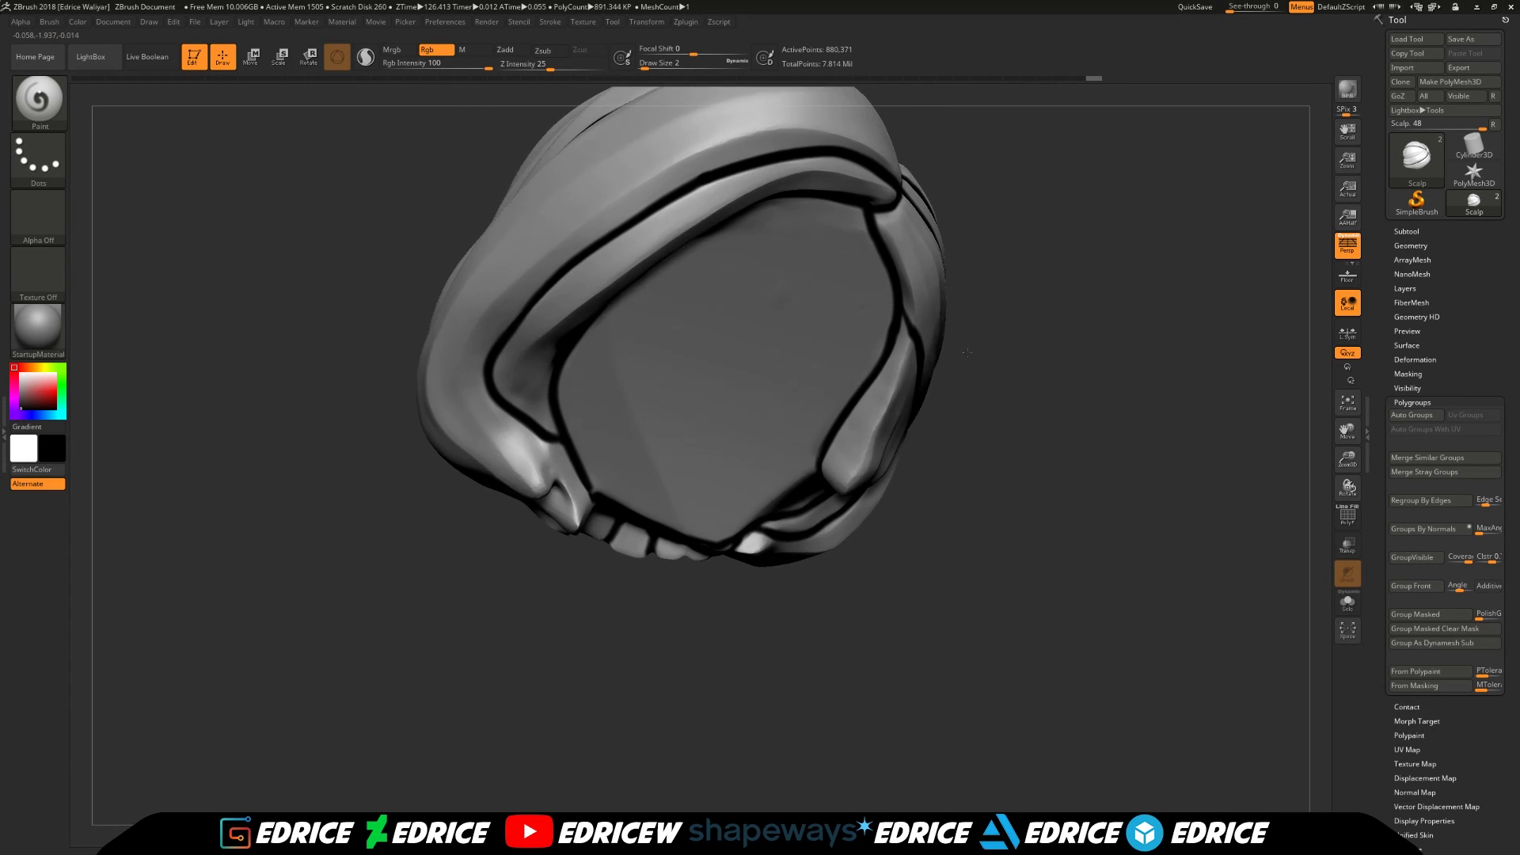
{"action": "left_click", "coordinate": [1347, 405]}
{"action": "left_click_drag", "start_coordinate": [1347, 460], "coordinate": [1345, 436]}
{"action": "mouse_move", "coordinate": [1176, 443]}
{"action": "left_mouse_down"}
{"action": "mouse_move", "coordinate": [1169, 529]}
{"action": "mouse_move", "coordinate": [1081, 462]}
{"action": "mouse_move", "coordinate": [1096, 495]}
{"action": "left_mouse_up"}
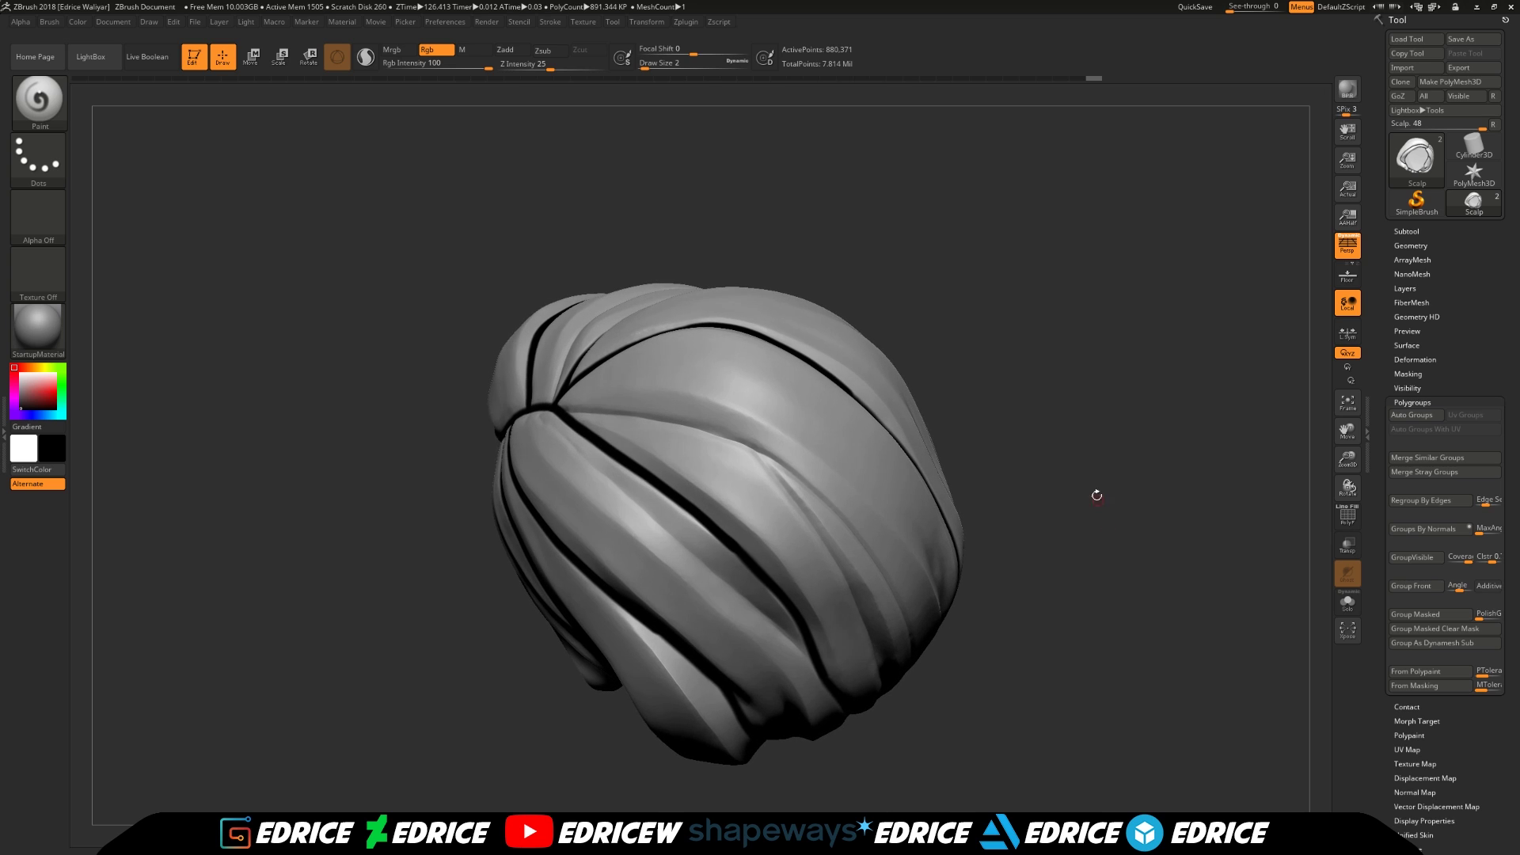
{"action": "left_click", "coordinate": [658, 24]}
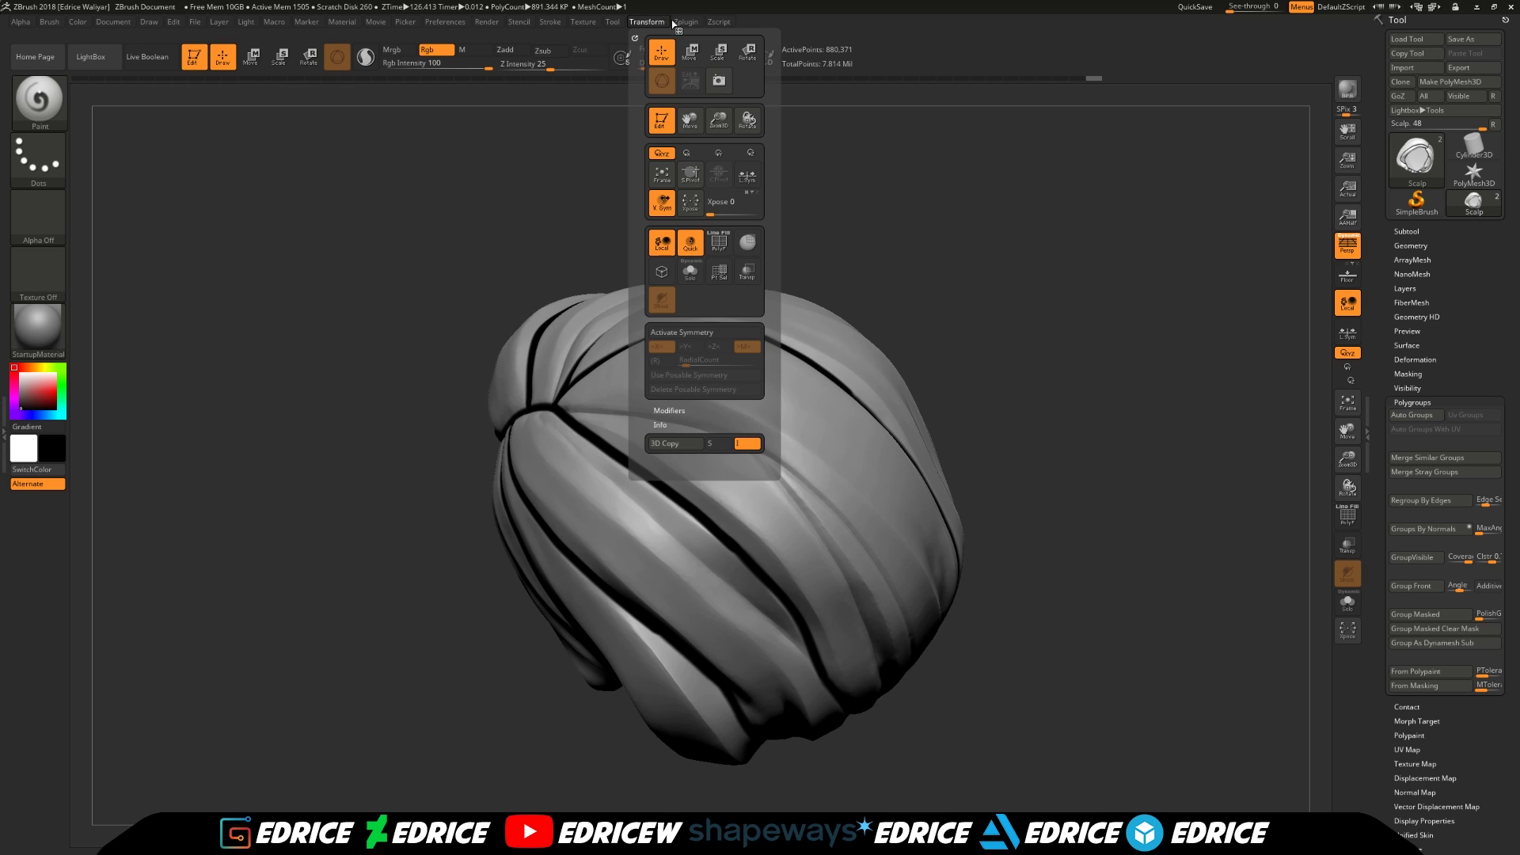
{"action": "left_click", "coordinate": [682, 22]}
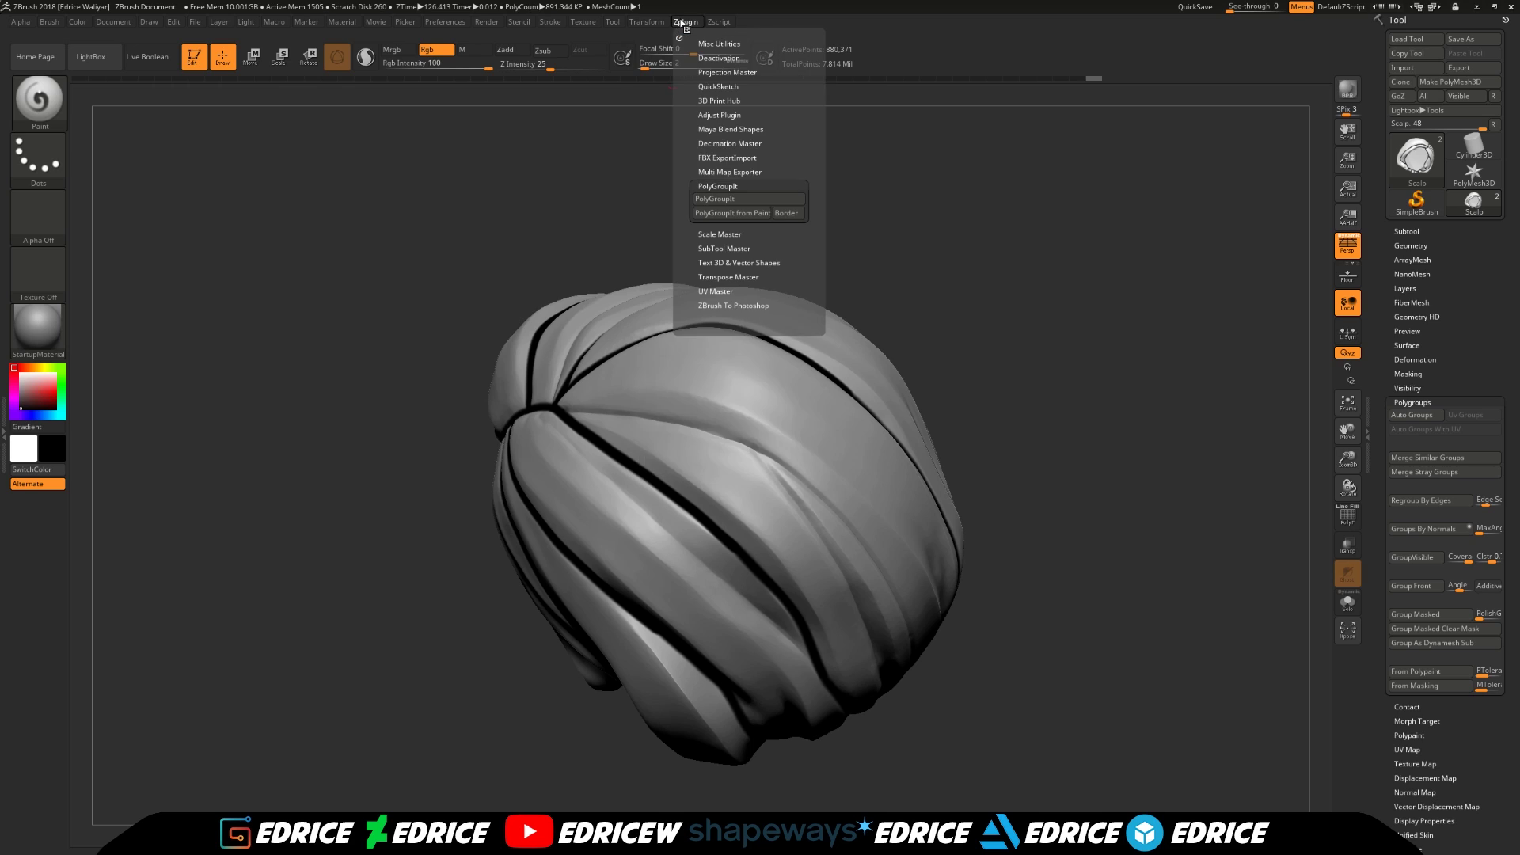
{"action": "left_click", "coordinate": [725, 213]}
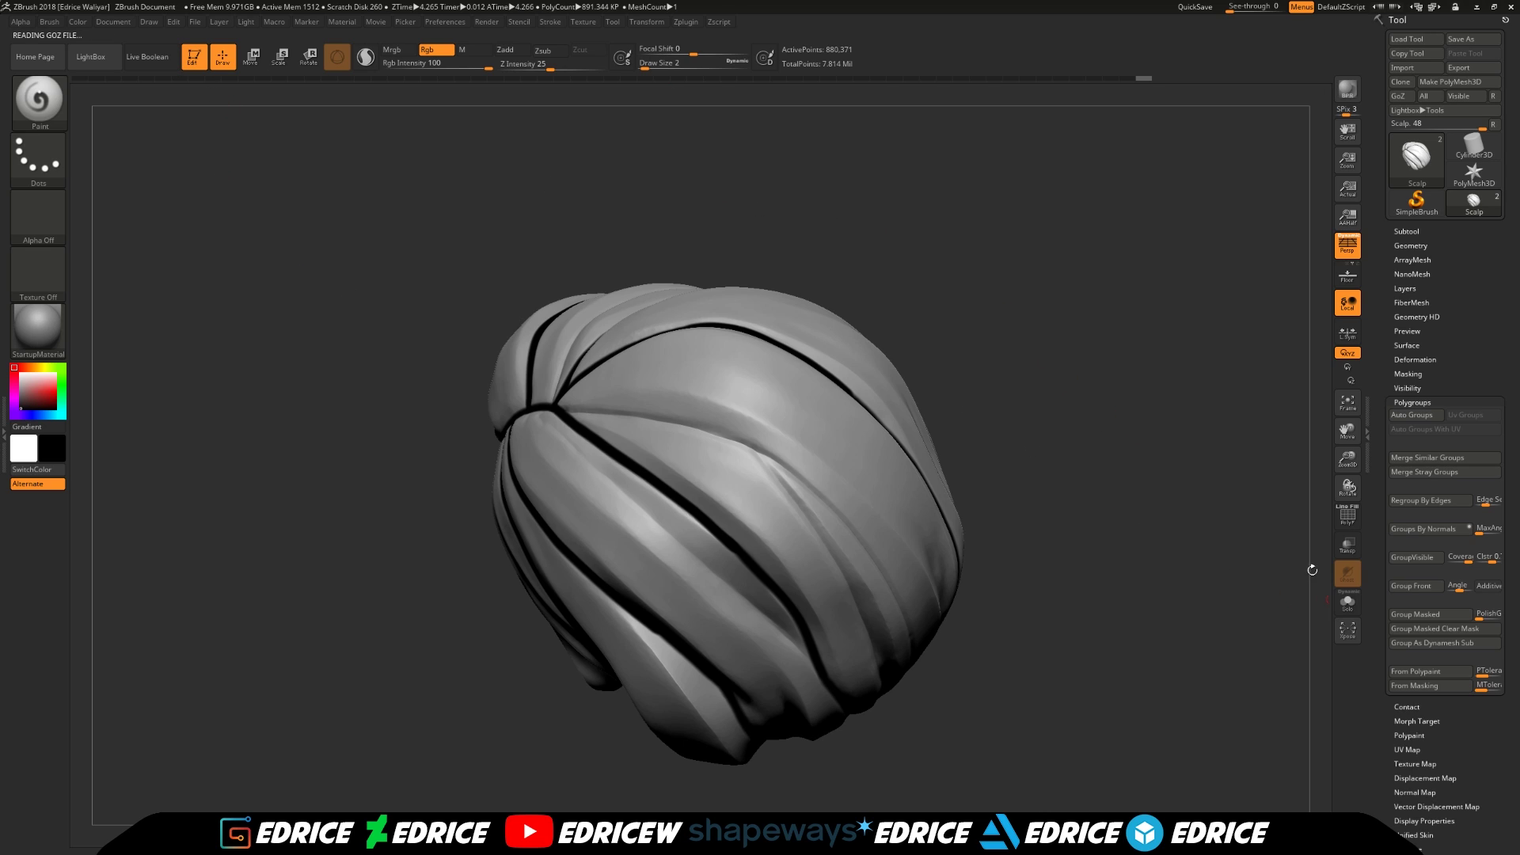
Swap the active colour to white so the mesh shades normally, and turn on the polyframe display
{"action": "left_click", "coordinate": [1407, 232]}
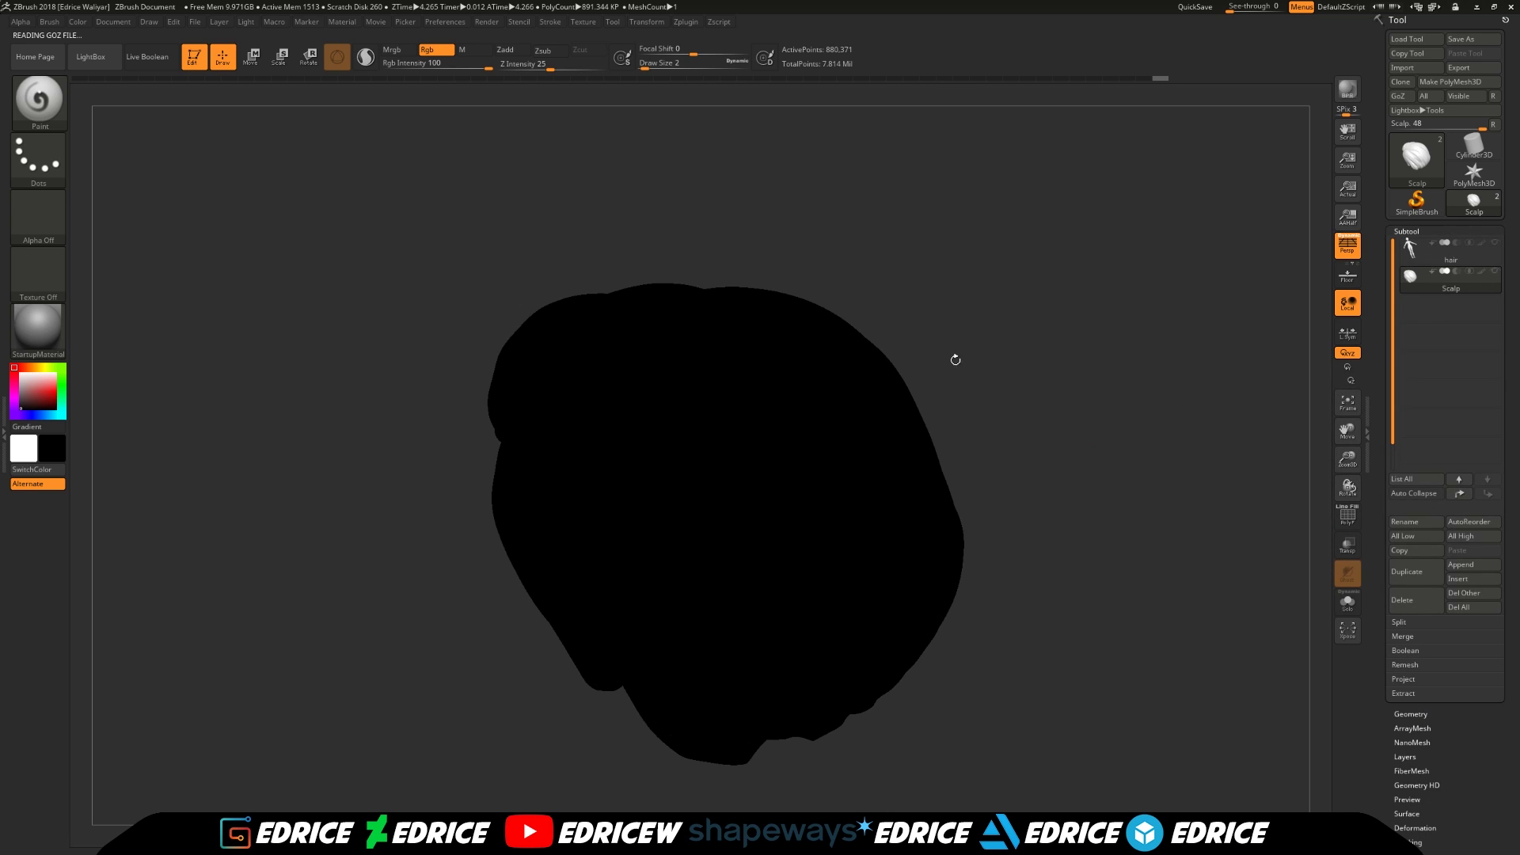
{"action": "key", "text": "v"}
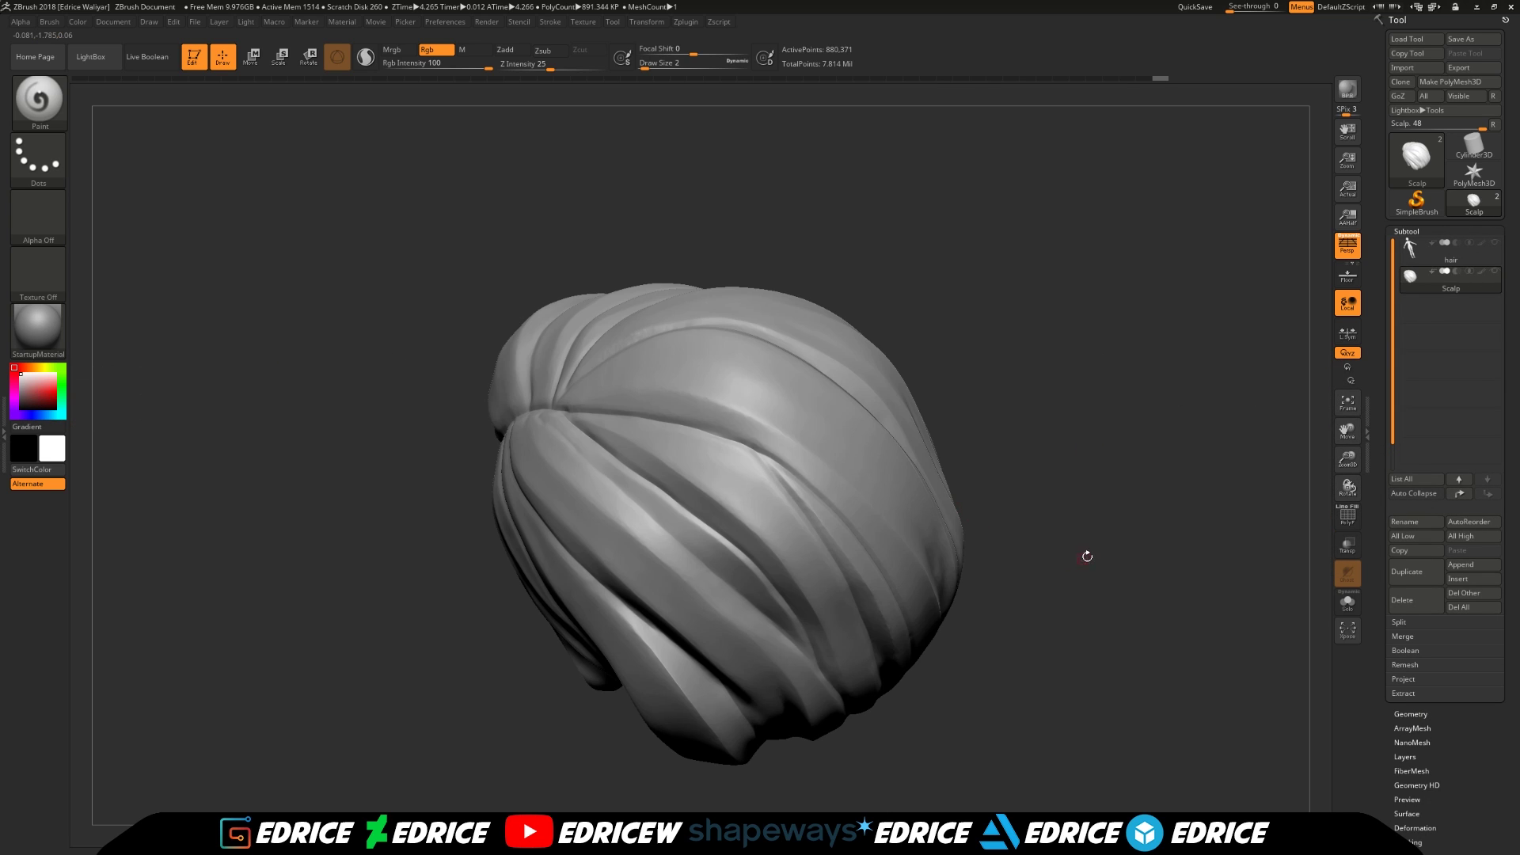
{"action": "mouse_move", "coordinate": [1087, 555]}
{"action": "left_mouse_down"}
{"action": "mouse_move", "coordinate": [1200, 508]}
{"action": "mouse_move", "coordinate": [1169, 502]}
{"action": "mouse_move", "coordinate": [1200, 550]}
{"action": "left_mouse_up"}
{"action": "left_click", "coordinate": [1348, 515]}
Examine the new strand polygroups from all sides, isolating individual groups and restoring full visibility
{"action": "left_click", "coordinate": [664, 456], "text": "ctrl+shift"}
{"action": "left_click_drag", "start_coordinate": [1043, 431], "coordinate": [1005, 475]}
{"action": "left_click", "coordinate": [1032, 475], "text": "ctrl+shift"}
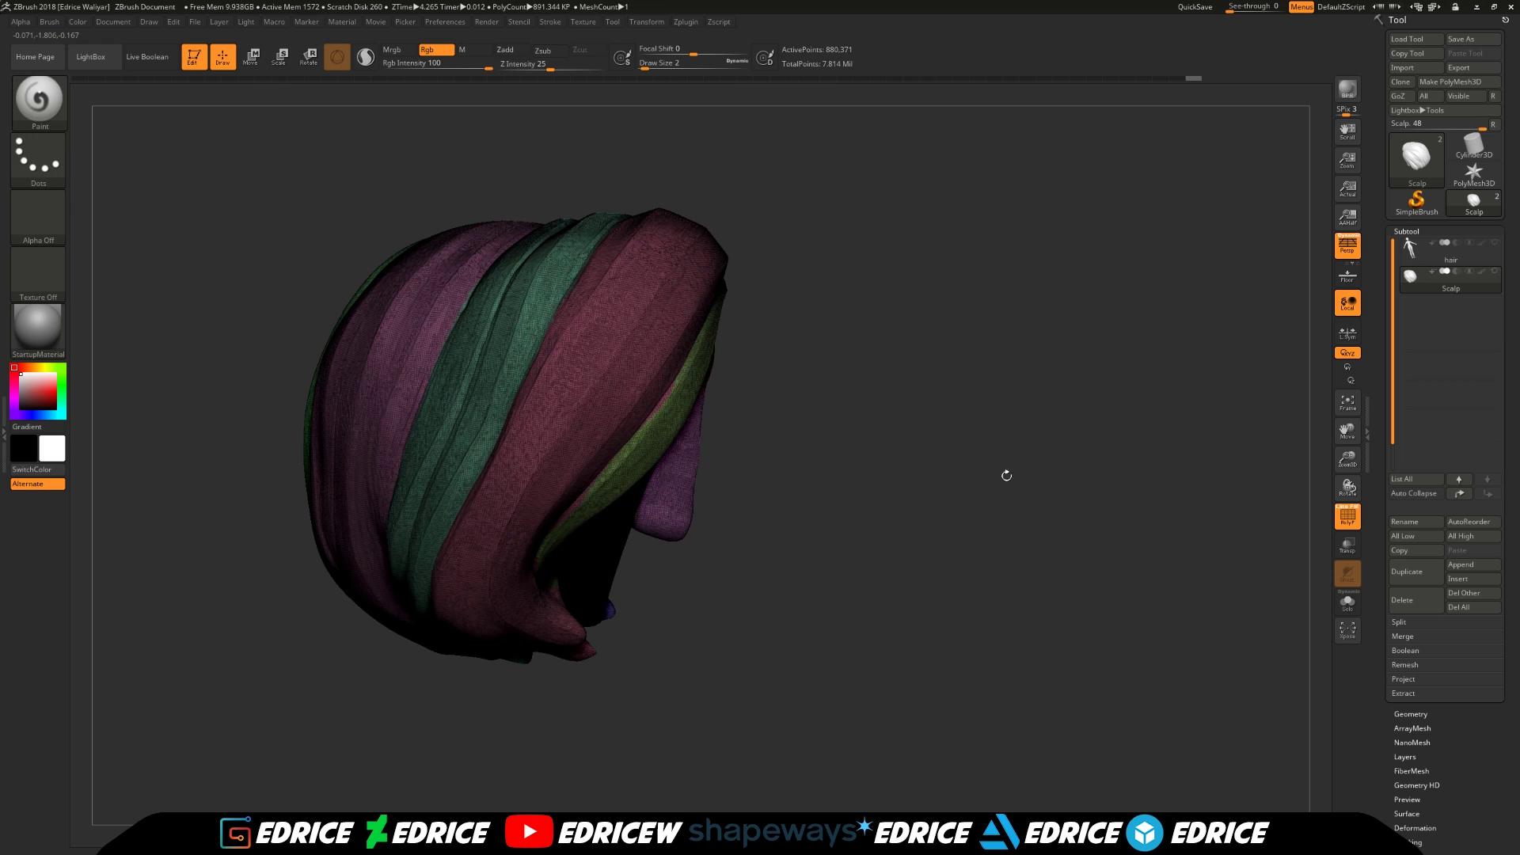
{"action": "left_click", "coordinate": [646, 365], "text": "ctrl+shift"}
{"action": "left_click", "coordinate": [632, 363], "text": "ctrl+shift"}
{"action": "left_click", "coordinate": [756, 420], "text": "ctrl+shift"}
{"action": "left_click_drag", "start_coordinate": [1342, 457], "coordinate": [1328, 513]}
{"action": "left_click_drag", "start_coordinate": [1232, 512], "coordinate": [1195, 502]}
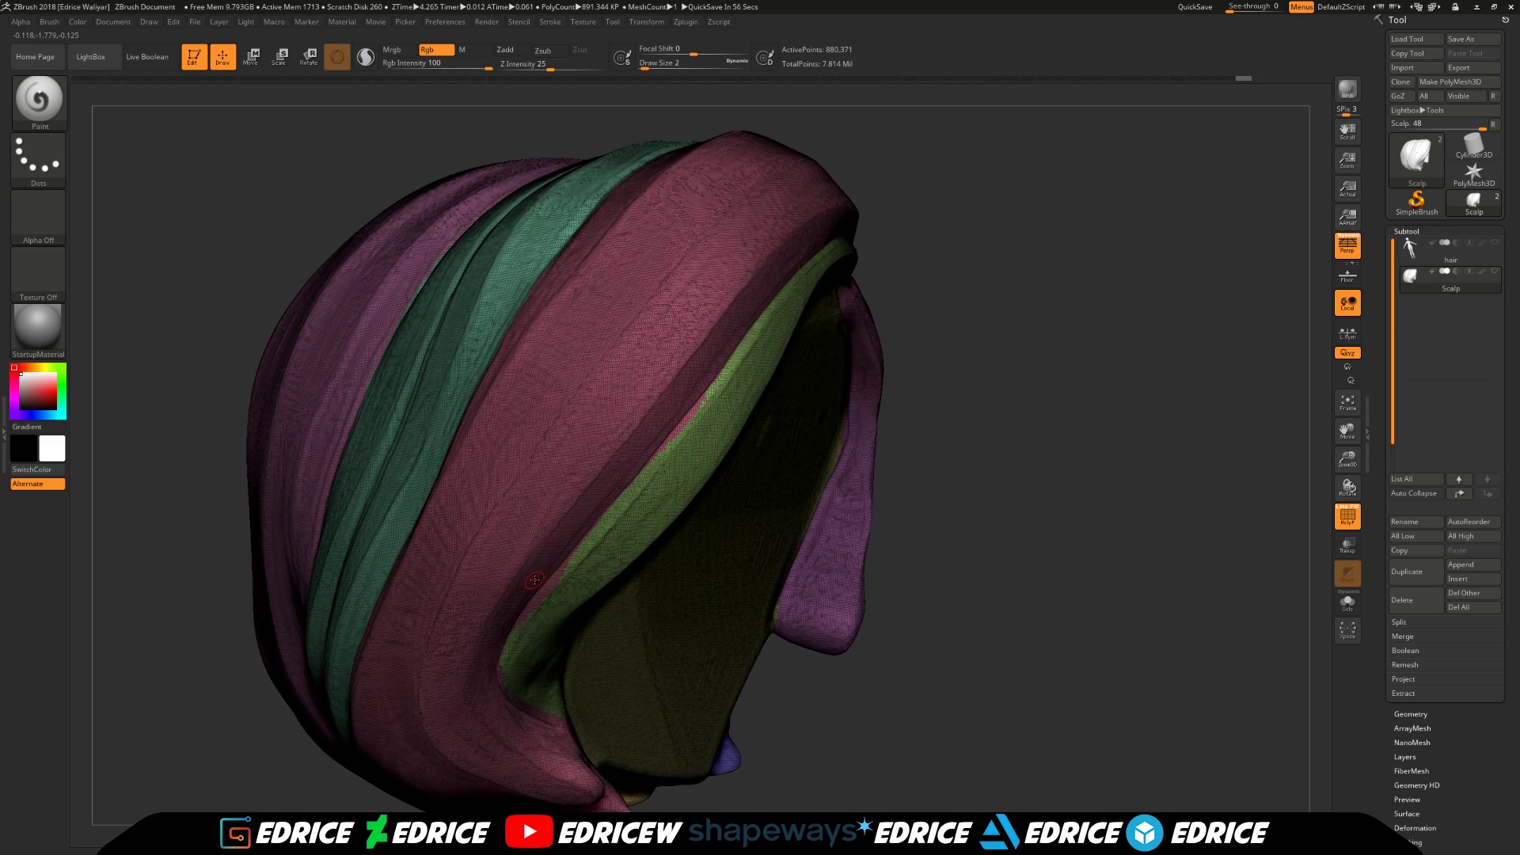
{"action": "left_click_drag", "start_coordinate": [1069, 459], "coordinate": [1061, 464]}
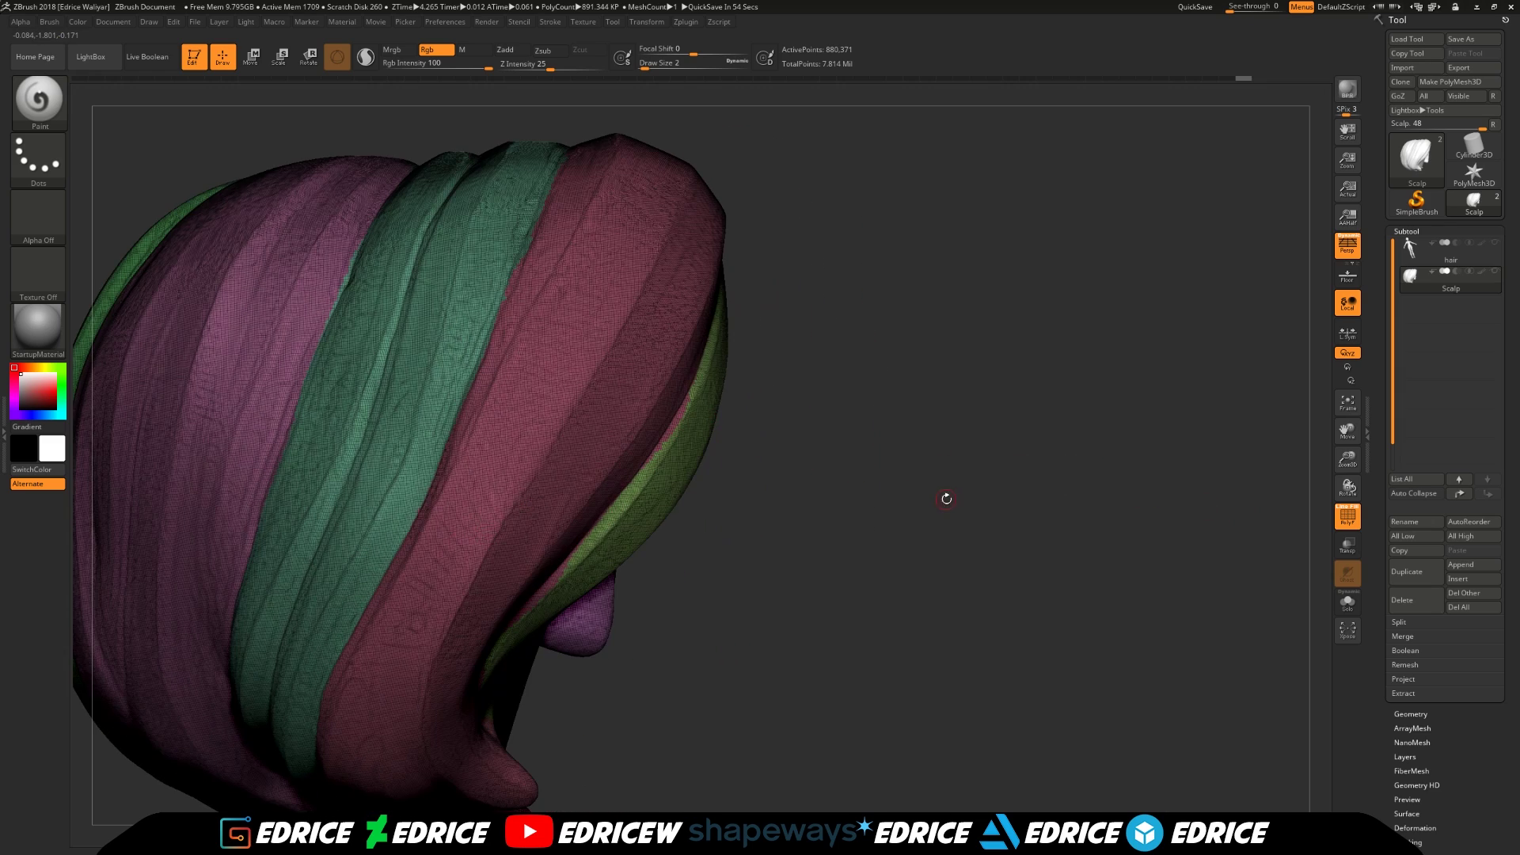
{"action": "left_click_drag", "start_coordinate": [947, 499], "coordinate": [1314, 513]}
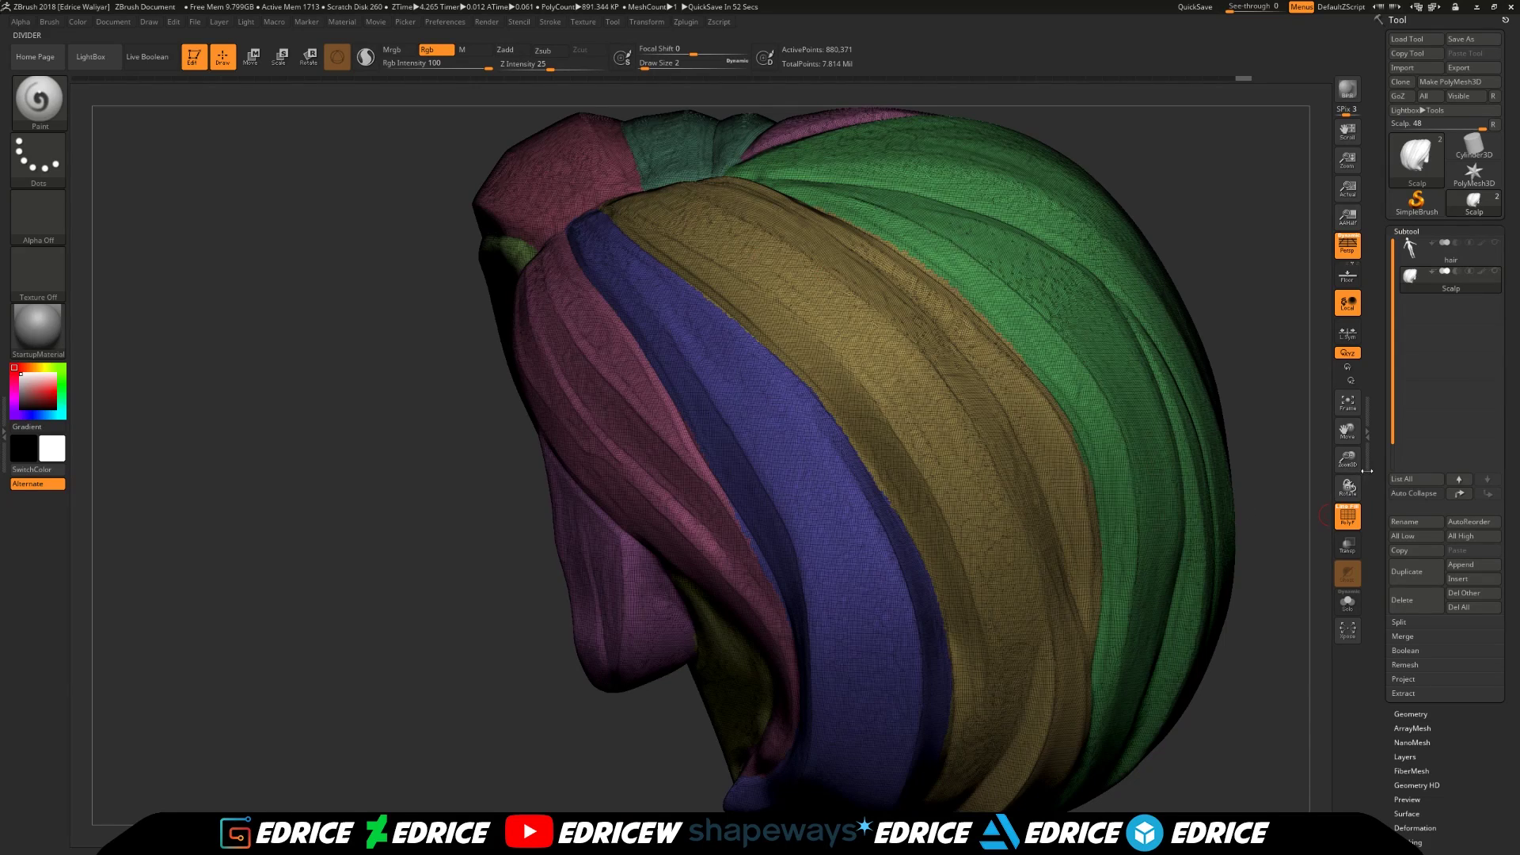
{"action": "left_click_drag", "start_coordinate": [1348, 462], "coordinate": [1219, 467]}
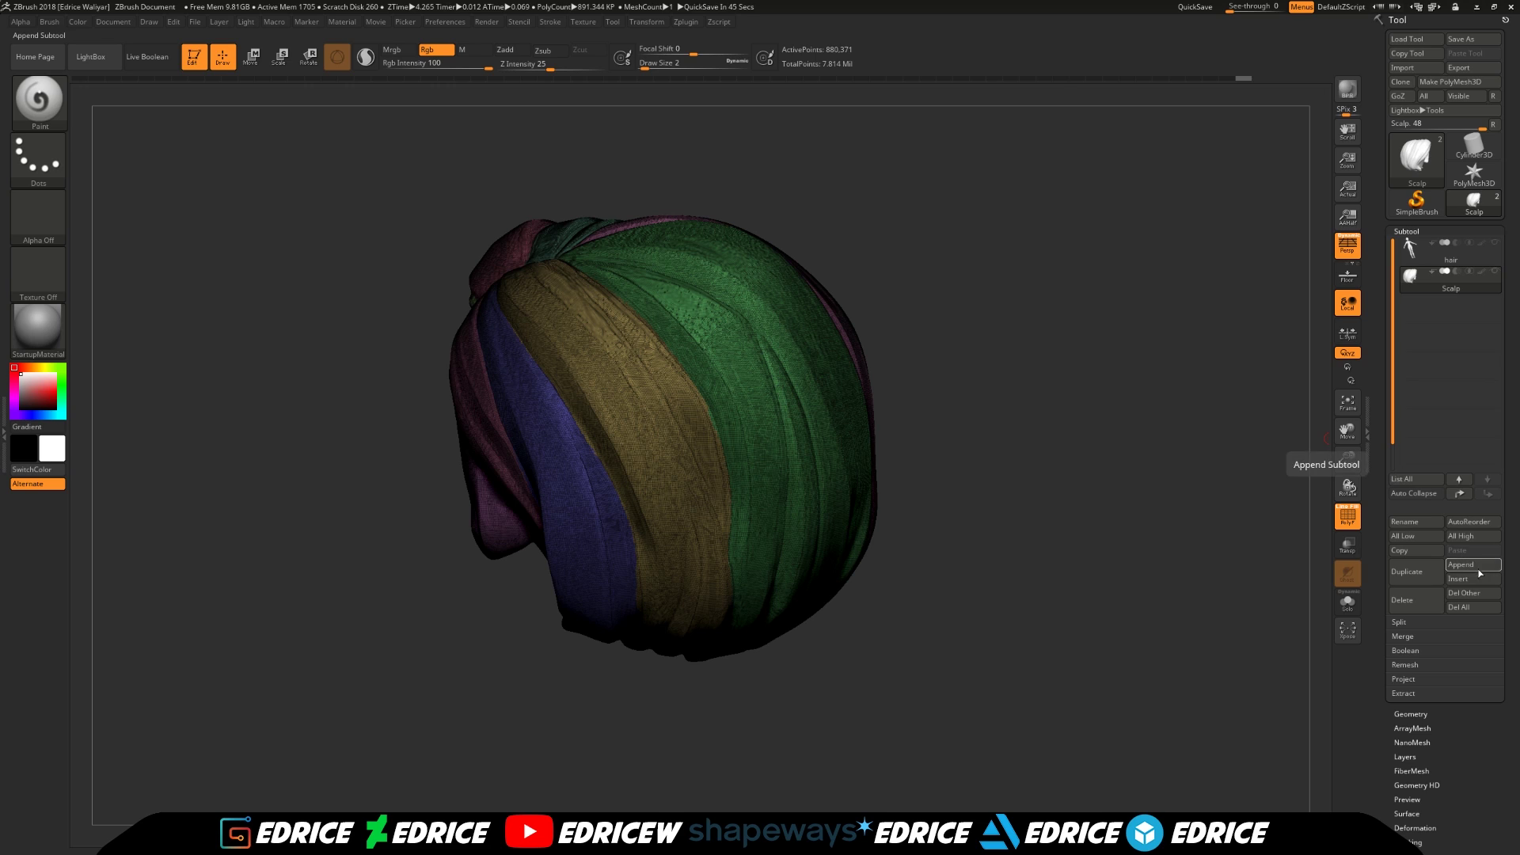
Duplicate the Scalp subtool and ZRemesh the copy with KeepGroups enabled
{"action": "left_click", "coordinate": [1424, 578]}
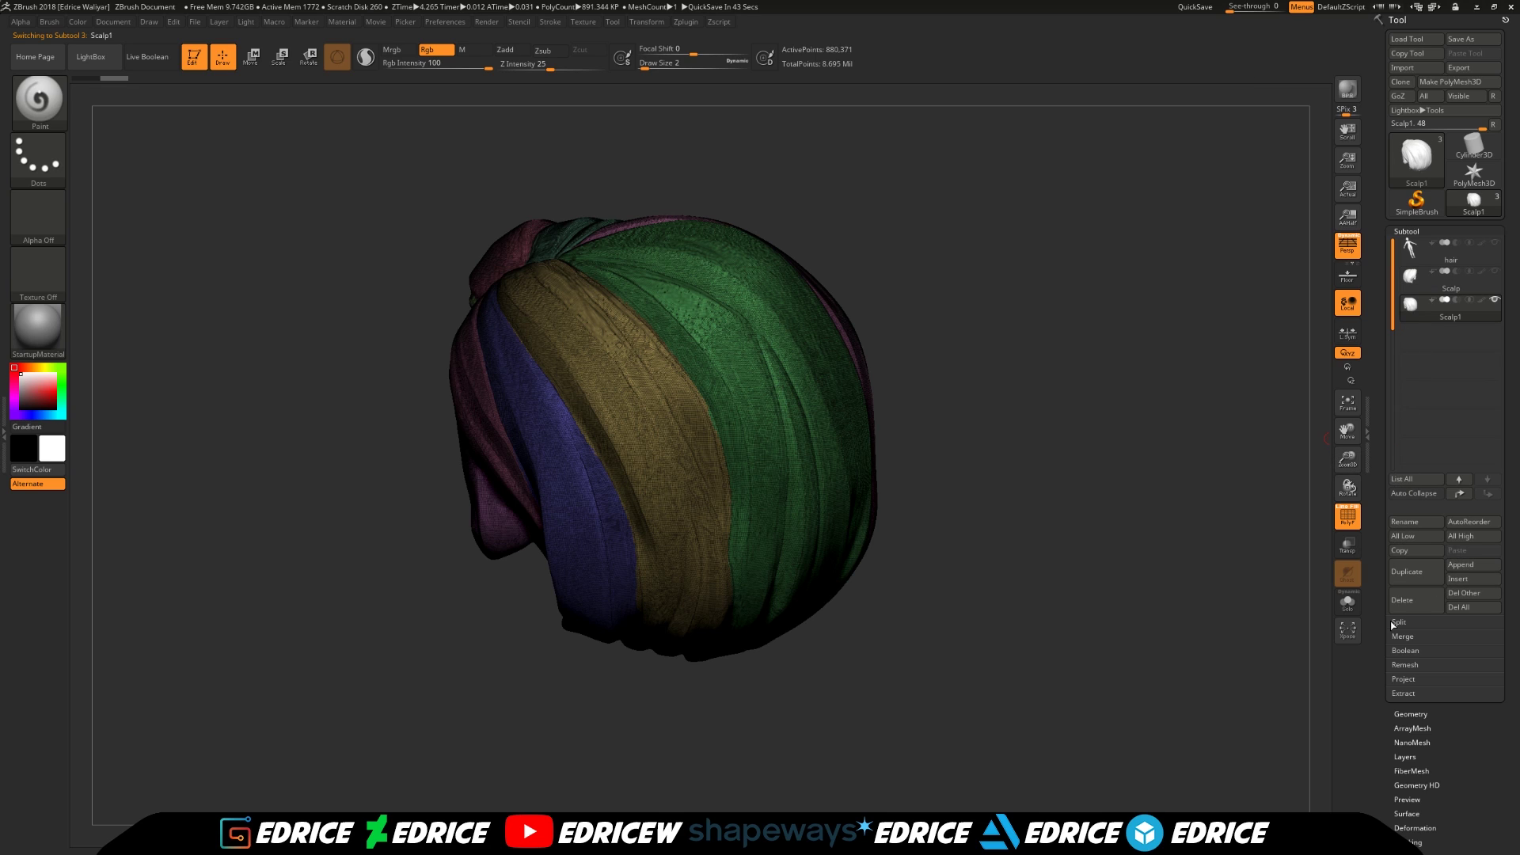
{"action": "left_click", "coordinate": [1425, 713]}
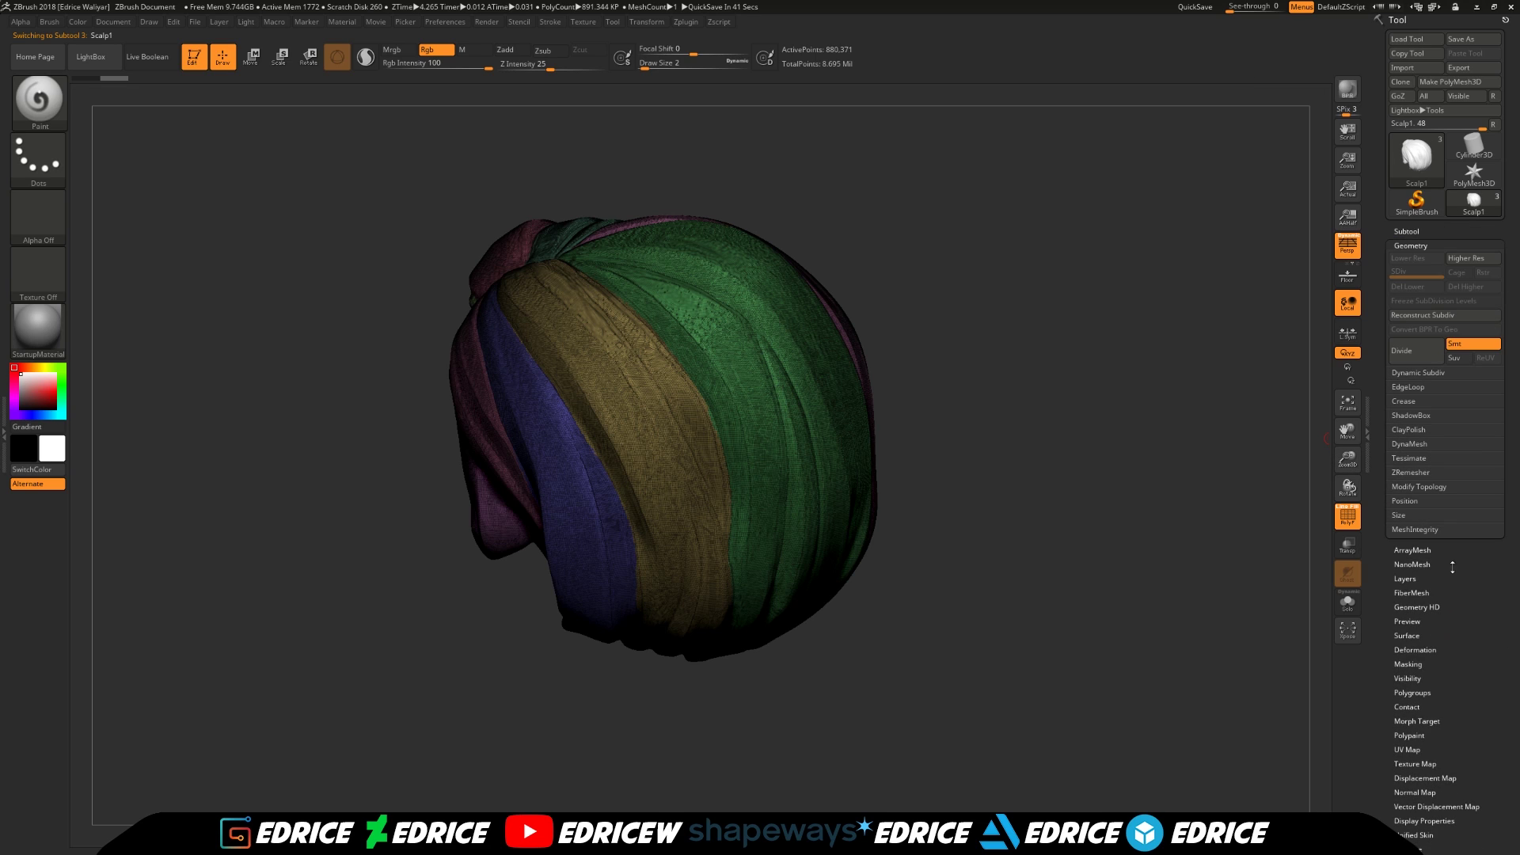
{"action": "left_click", "coordinate": [1425, 471]}
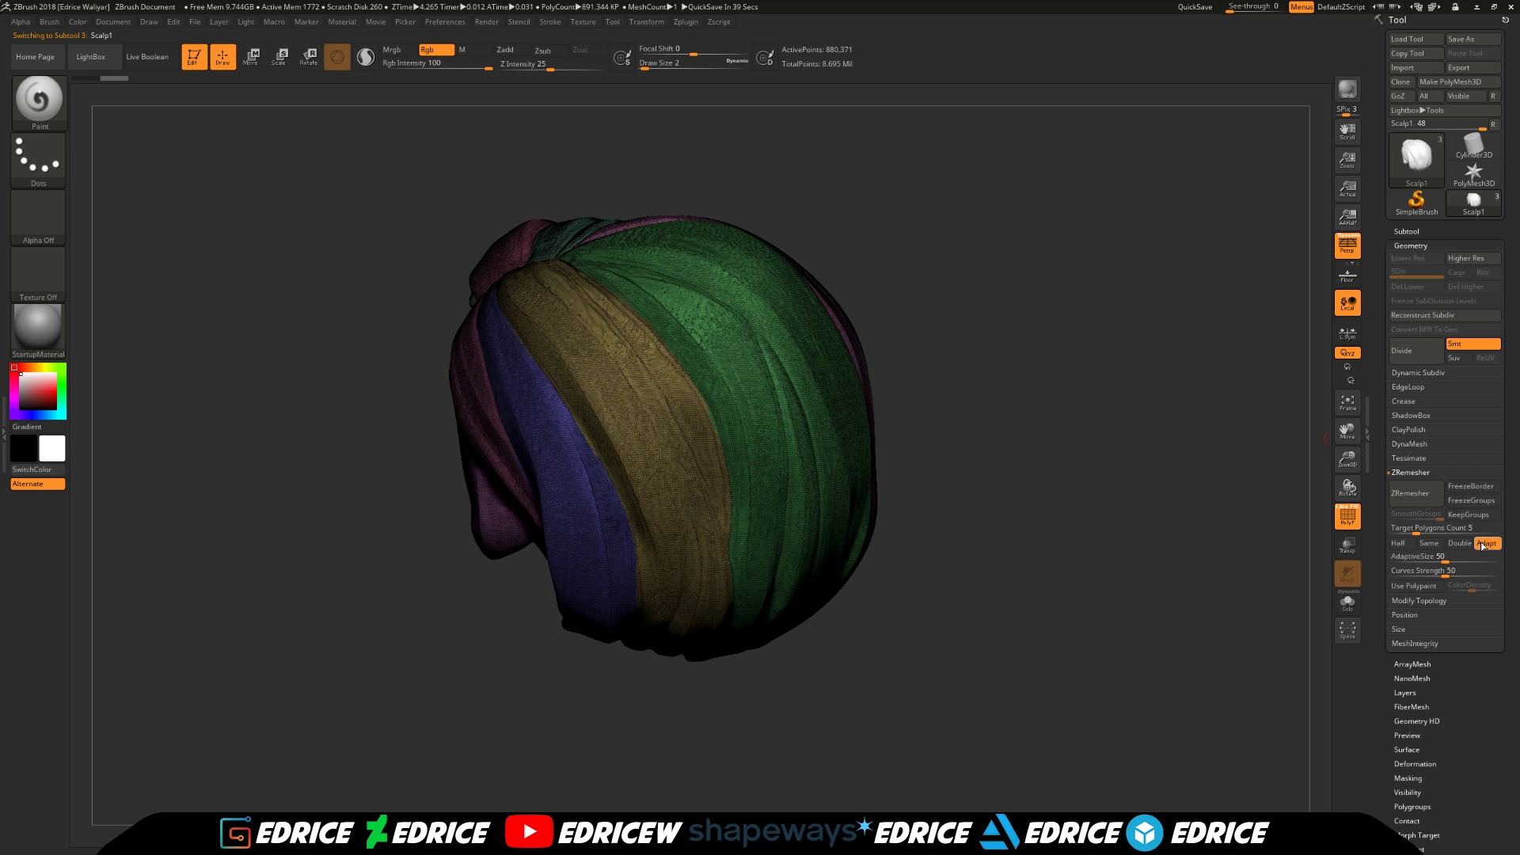
{"action": "left_click", "coordinate": [1483, 515]}
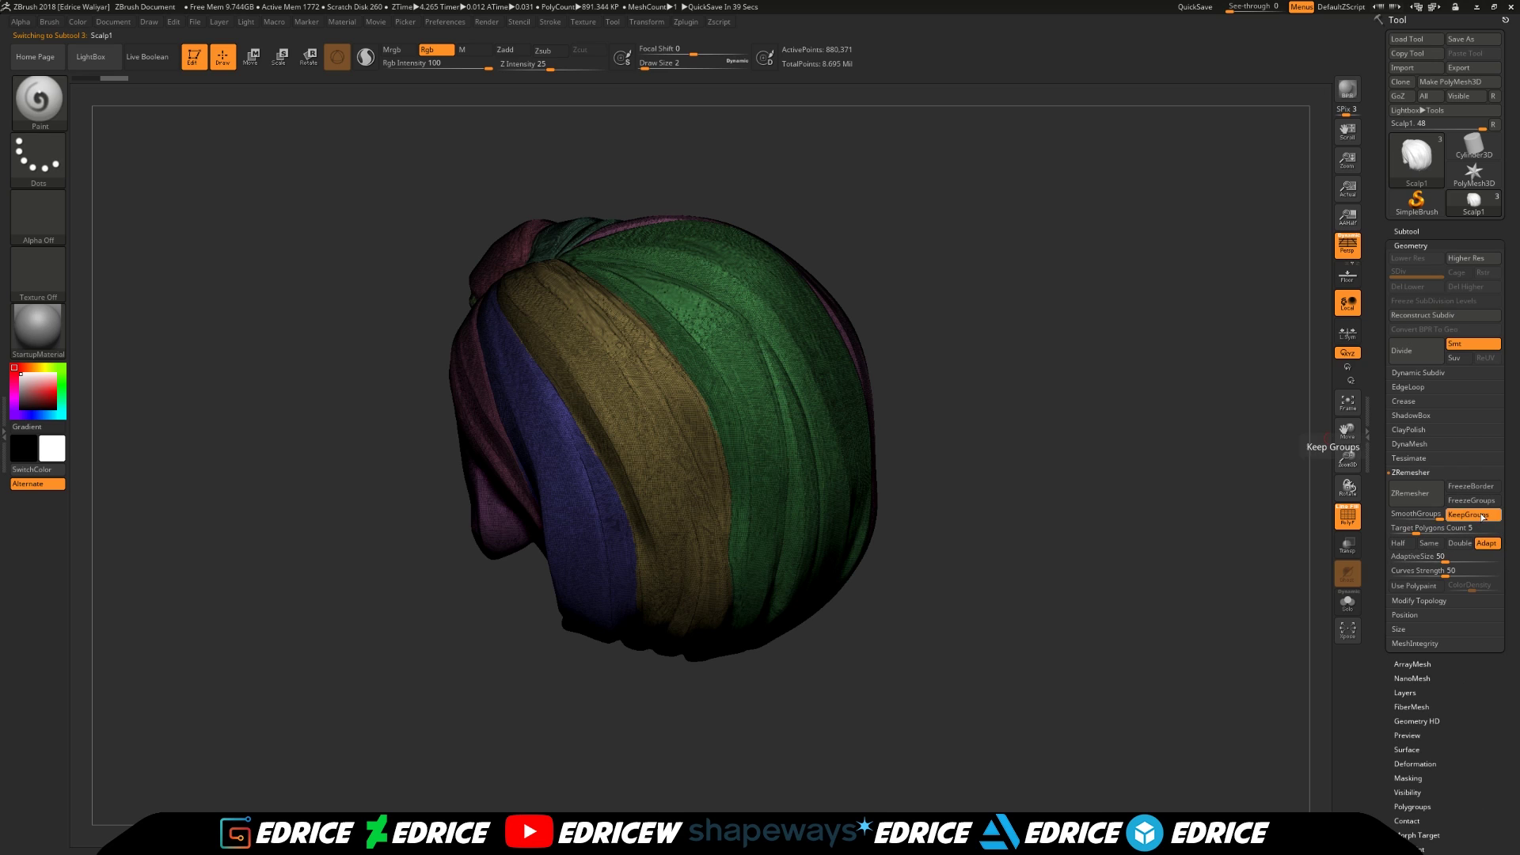
{"action": "left_click", "coordinate": [1405, 494]}
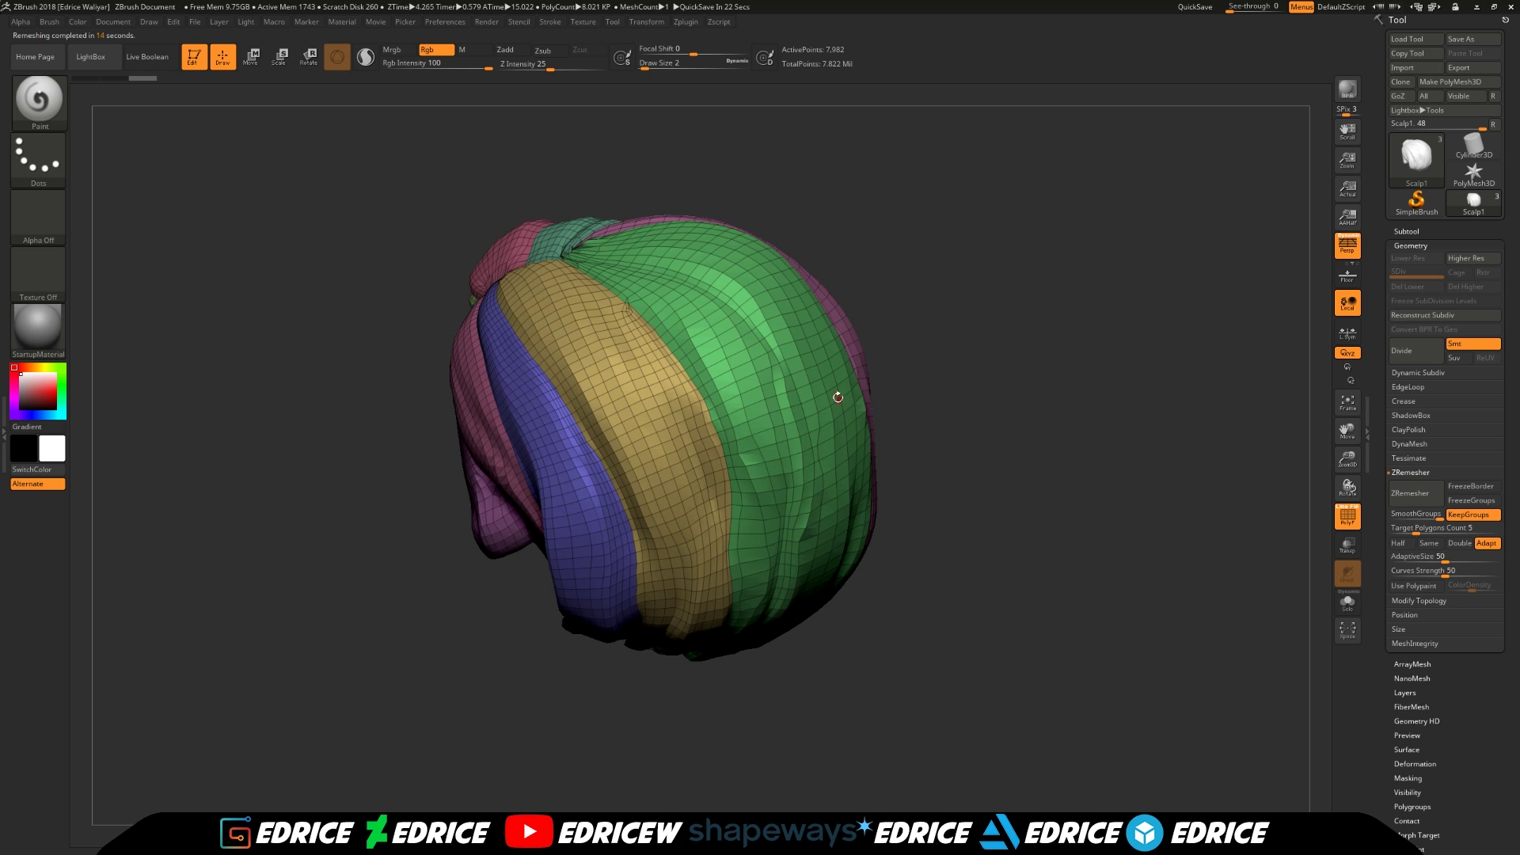
{"action": "left_click_drag", "start_coordinate": [1034, 519], "coordinate": [1144, 514]}
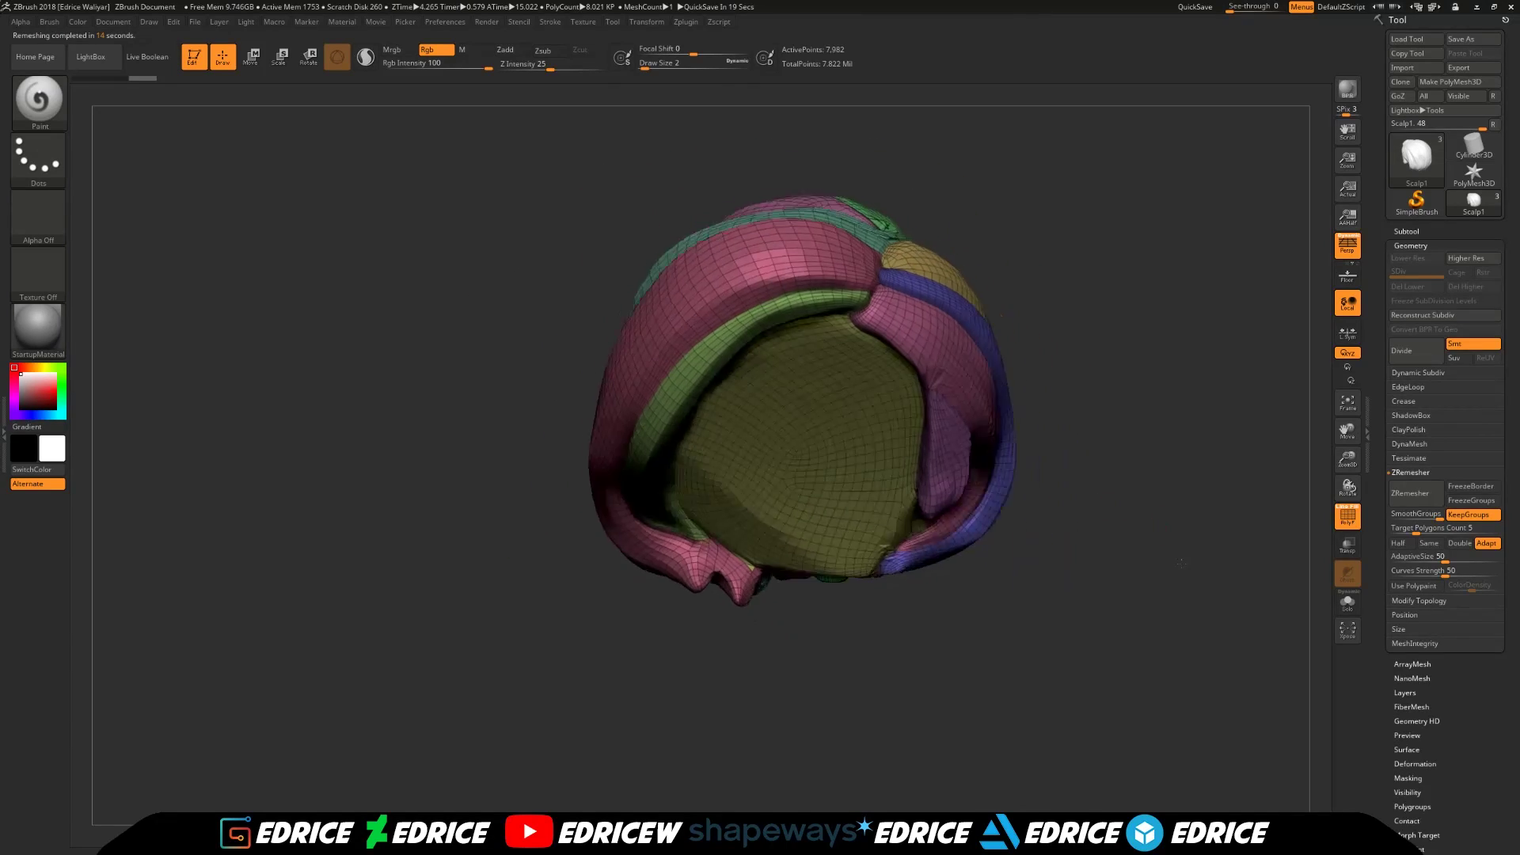
Set the brush draw size to 12 and smooth the uneven topology along the strand boundaries of the remeshed hair
{"action": "left_click_drag", "start_coordinate": [1182, 563], "coordinate": [1267, 570]}
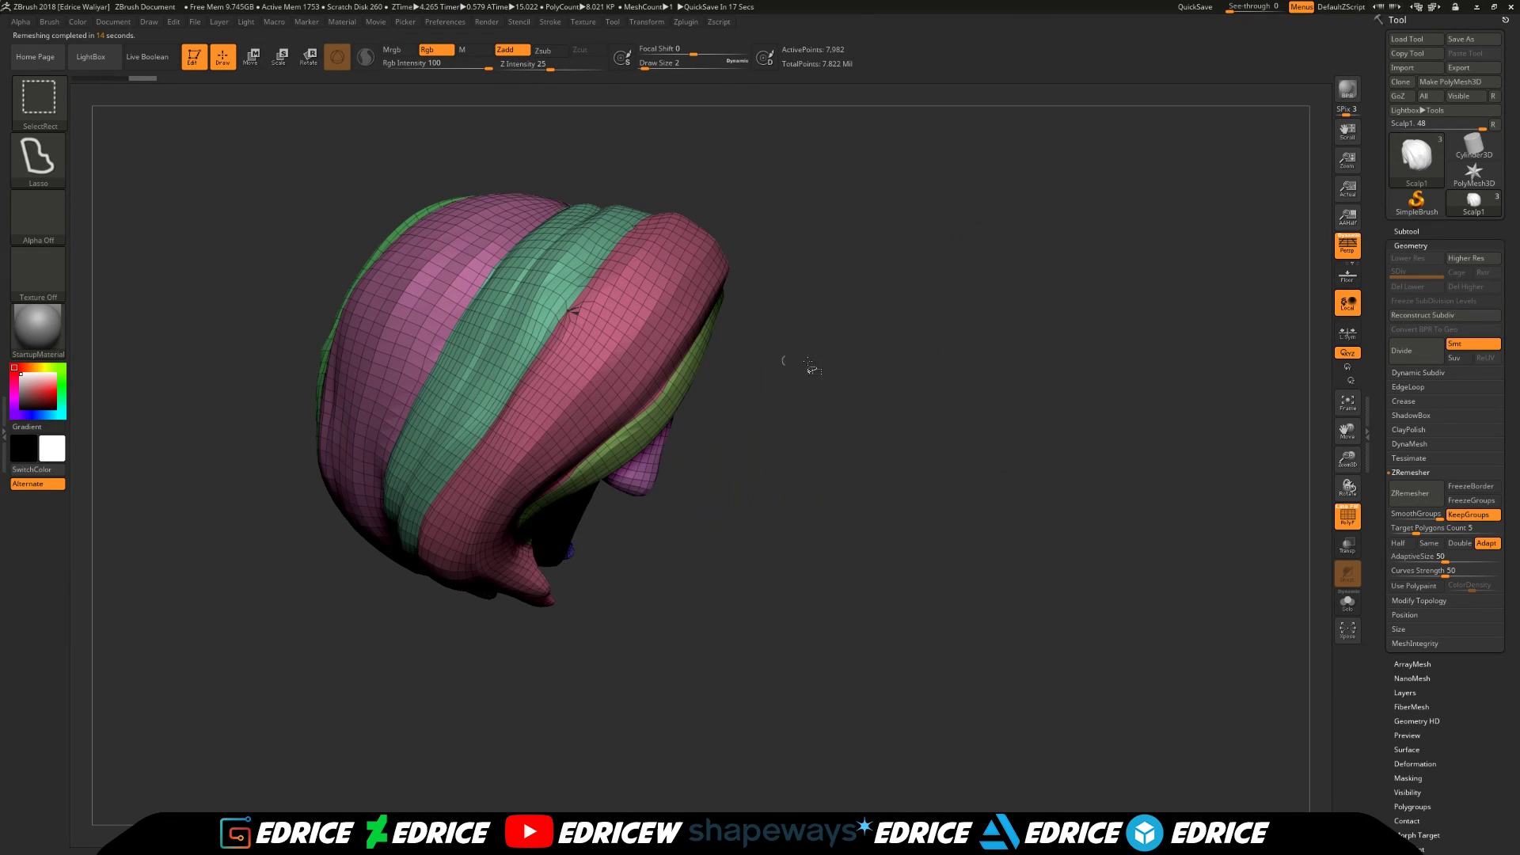
{"action": "left_click_drag", "start_coordinate": [854, 372], "coordinate": [1093, 447]}
{"action": "left_click_drag", "start_coordinate": [1347, 459], "coordinate": [994, 456]}
{"action": "left_click", "coordinate": [644, 63]}
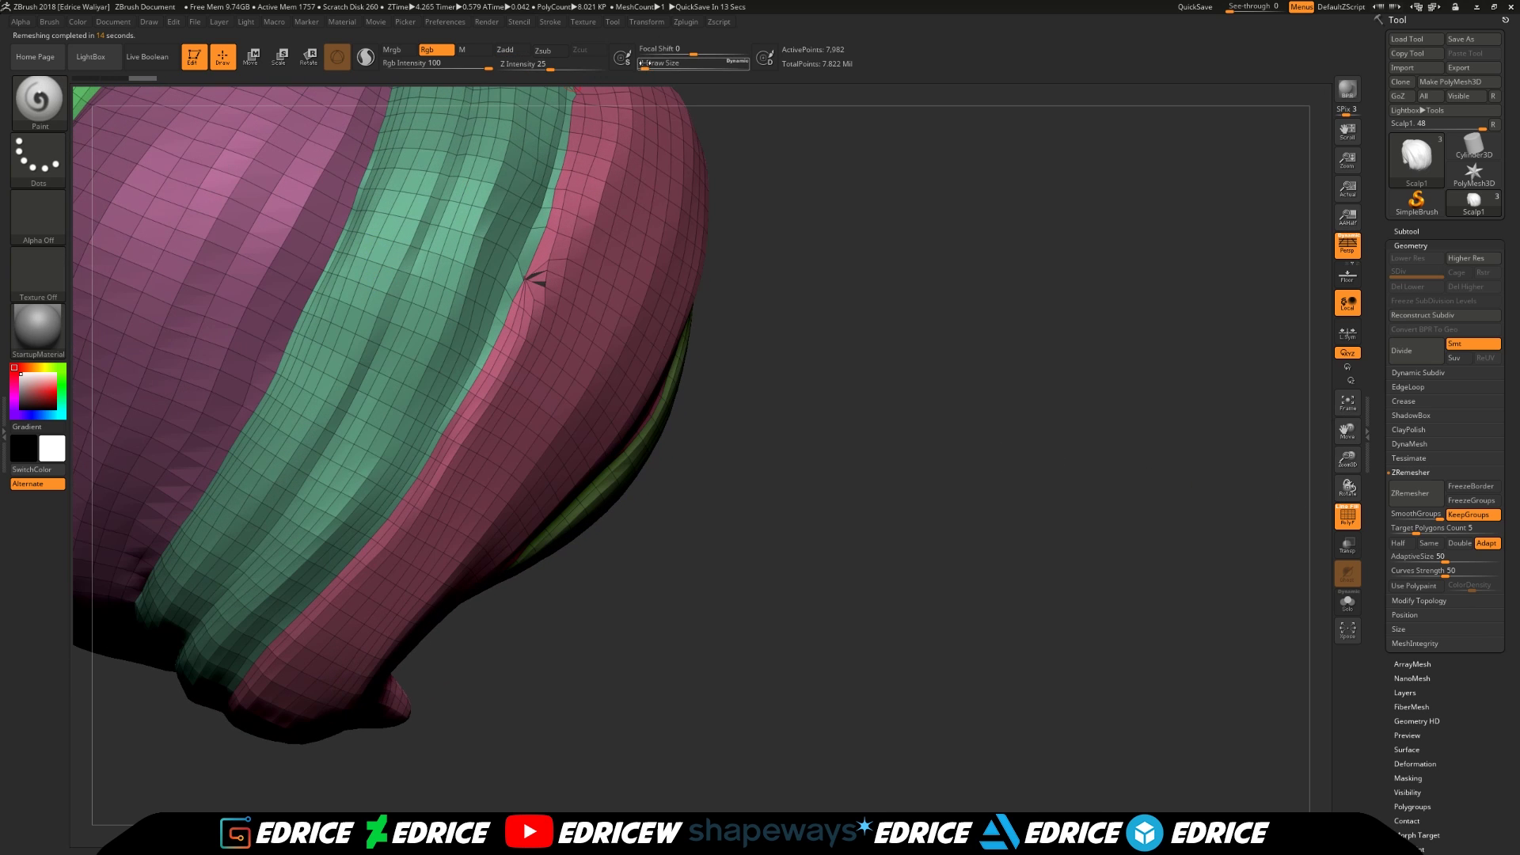
{"action": "left_click_drag", "start_coordinate": [644, 63], "coordinate": [653, 63]}
{"action": "left_click_drag", "start_coordinate": [525, 277], "coordinate": [529, 283], "text": "shift"}
{"action": "mouse_move", "coordinate": [760, 259]}
{"action": "left_mouse_down"}
{"action": "mouse_move", "coordinate": [1145, 304]}
{"action": "mouse_move", "coordinate": [1081, 301]}
{"action": "left_mouse_up"}
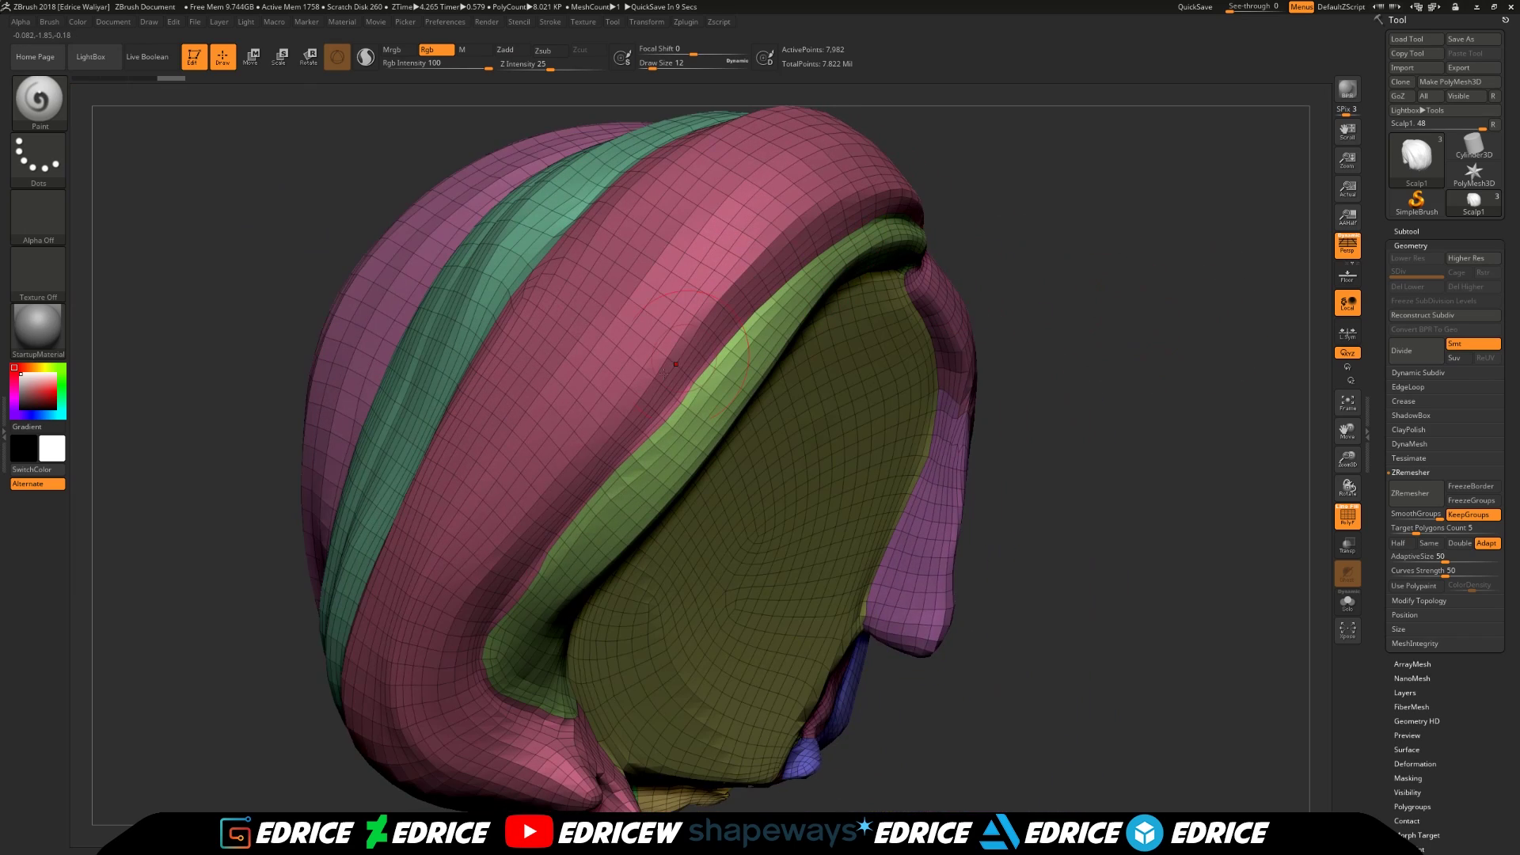
{"action": "mouse_move", "coordinate": [1168, 424]}
{"action": "left_mouse_down"}
{"action": "mouse_move", "coordinate": [1127, 349]}
{"action": "mouse_move", "coordinate": [1073, 409]}
{"action": "mouse_move", "coordinate": [1037, 415]}
{"action": "mouse_move", "coordinate": [1037, 467]}
{"action": "left_mouse_up"}
{"action": "mouse_move", "coordinate": [845, 411]}
{"action": "left_mouse_down", "text": "shift"}
{"action": "mouse_move", "coordinate": [855, 394]}
{"action": "mouse_move", "coordinate": [831, 403]}
{"action": "mouse_move", "coordinate": [841, 371]}
{"action": "mouse_move", "coordinate": [871, 364]}
{"action": "left_mouse_up", "text": "shift"}
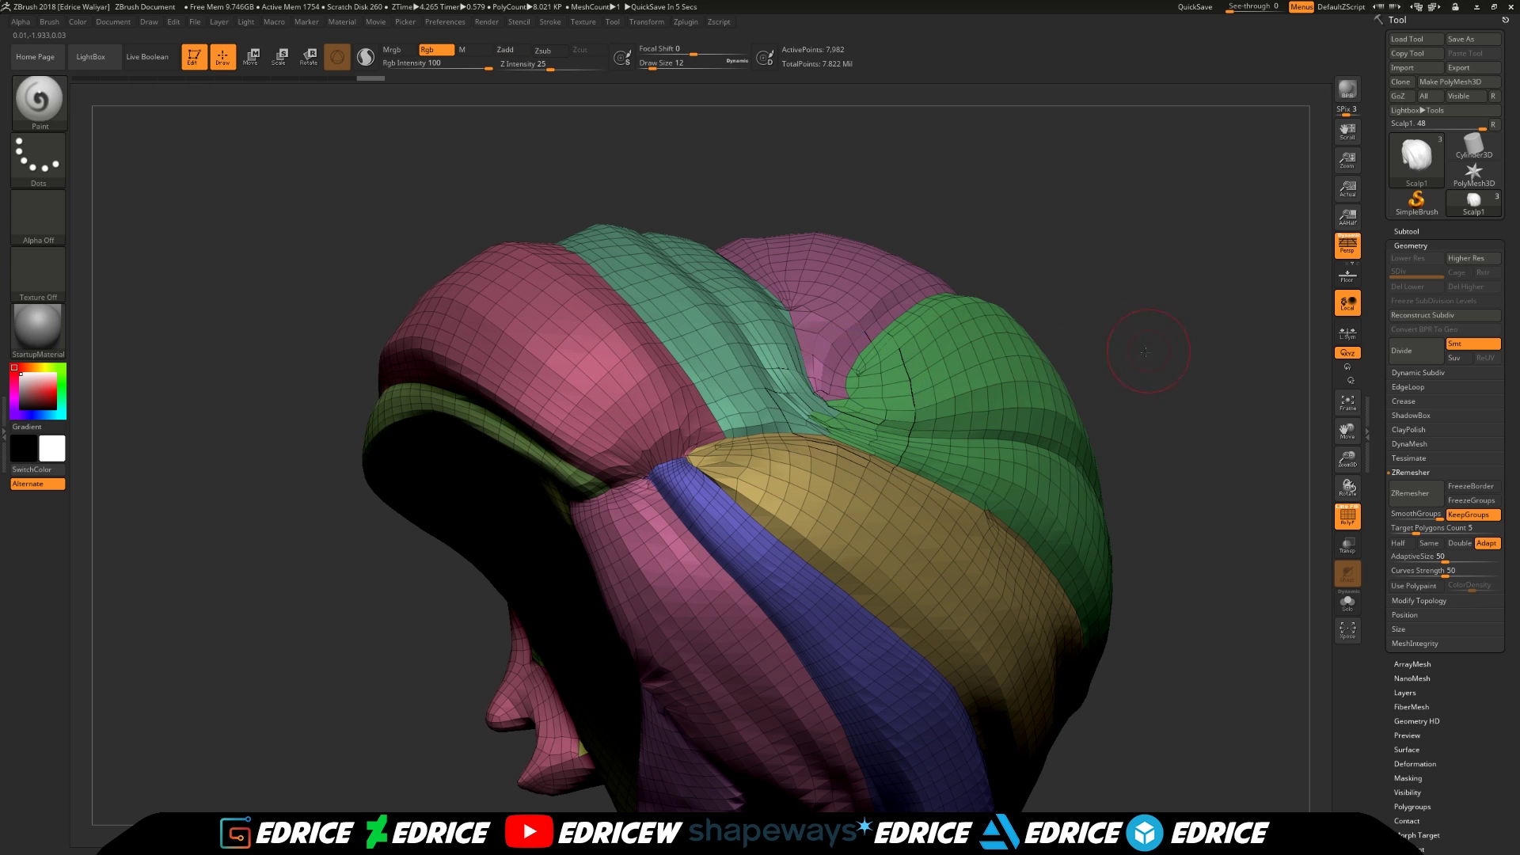
Examine the remeshed strands around the crown, isolating the yellow strand group and restoring full visibility
{"action": "left_click_drag", "start_coordinate": [1187, 354], "coordinate": [1124, 340]}
{"action": "left_click_drag", "start_coordinate": [1282, 364], "coordinate": [1248, 349]}
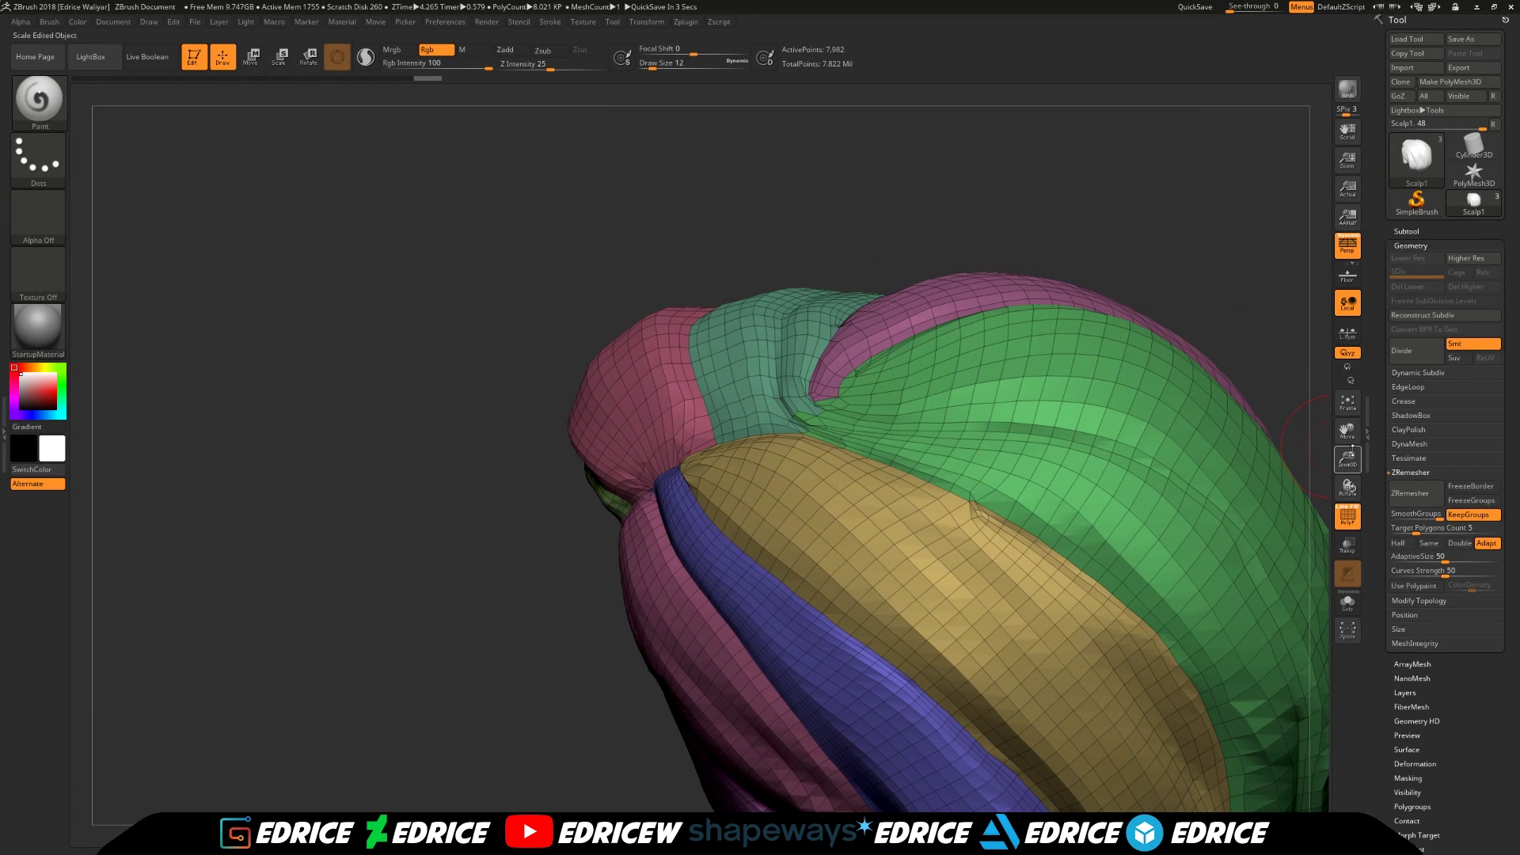
{"action": "left_click_drag", "start_coordinate": [1349, 435], "coordinate": [1338, 372]}
{"action": "left_click_drag", "start_coordinate": [1346, 431], "coordinate": [1100, 323]}
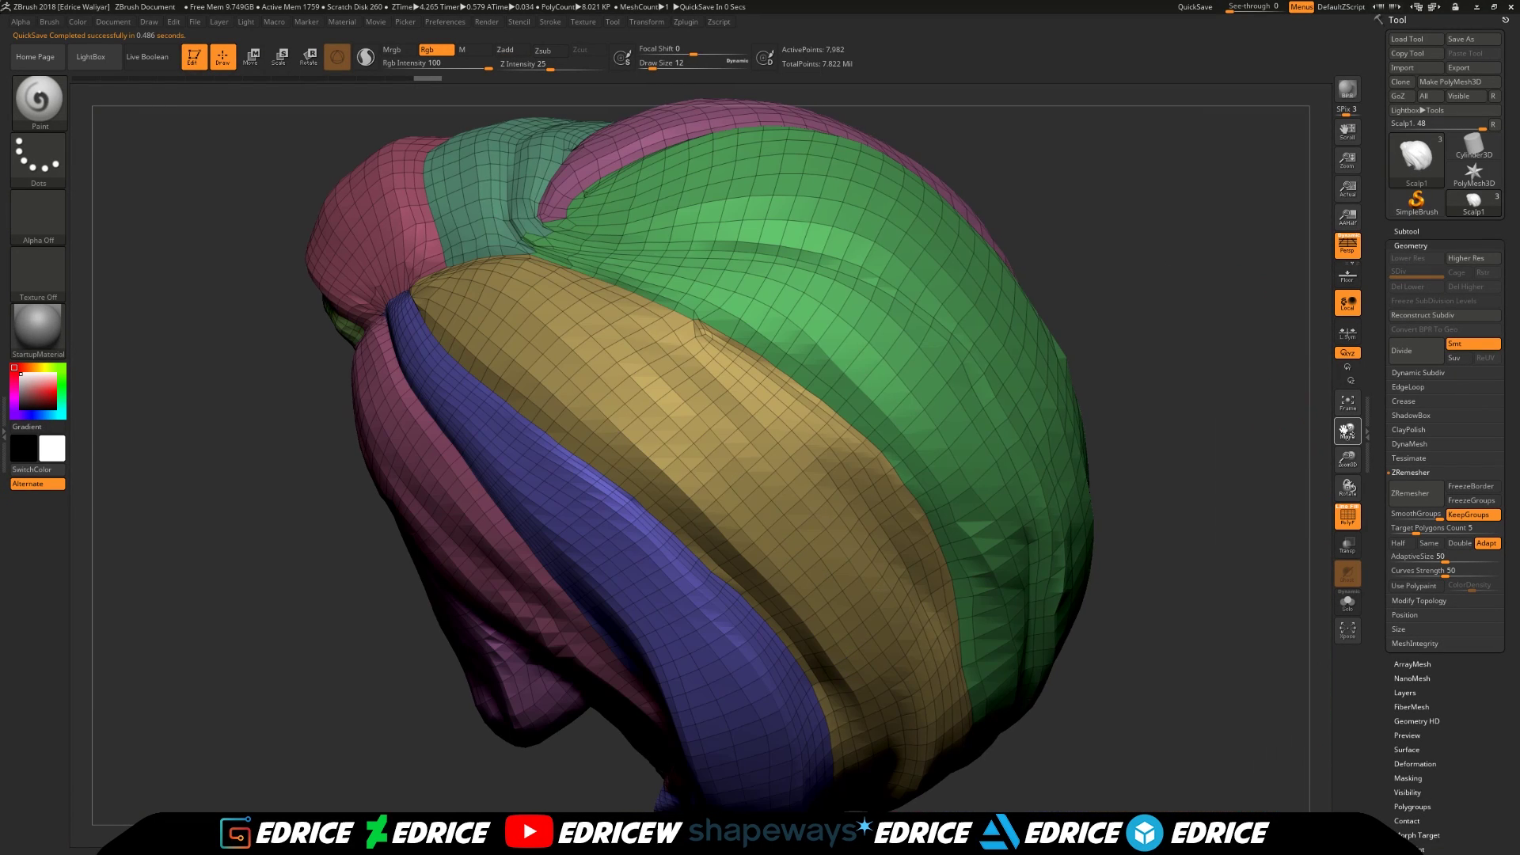
{"action": "left_click_drag", "start_coordinate": [1188, 490], "coordinate": [1195, 396]}
{"action": "left_click", "coordinate": [821, 506], "text": "ctrl+shift"}
{"action": "left_click_drag", "start_coordinate": [1251, 443], "coordinate": [1127, 422]}
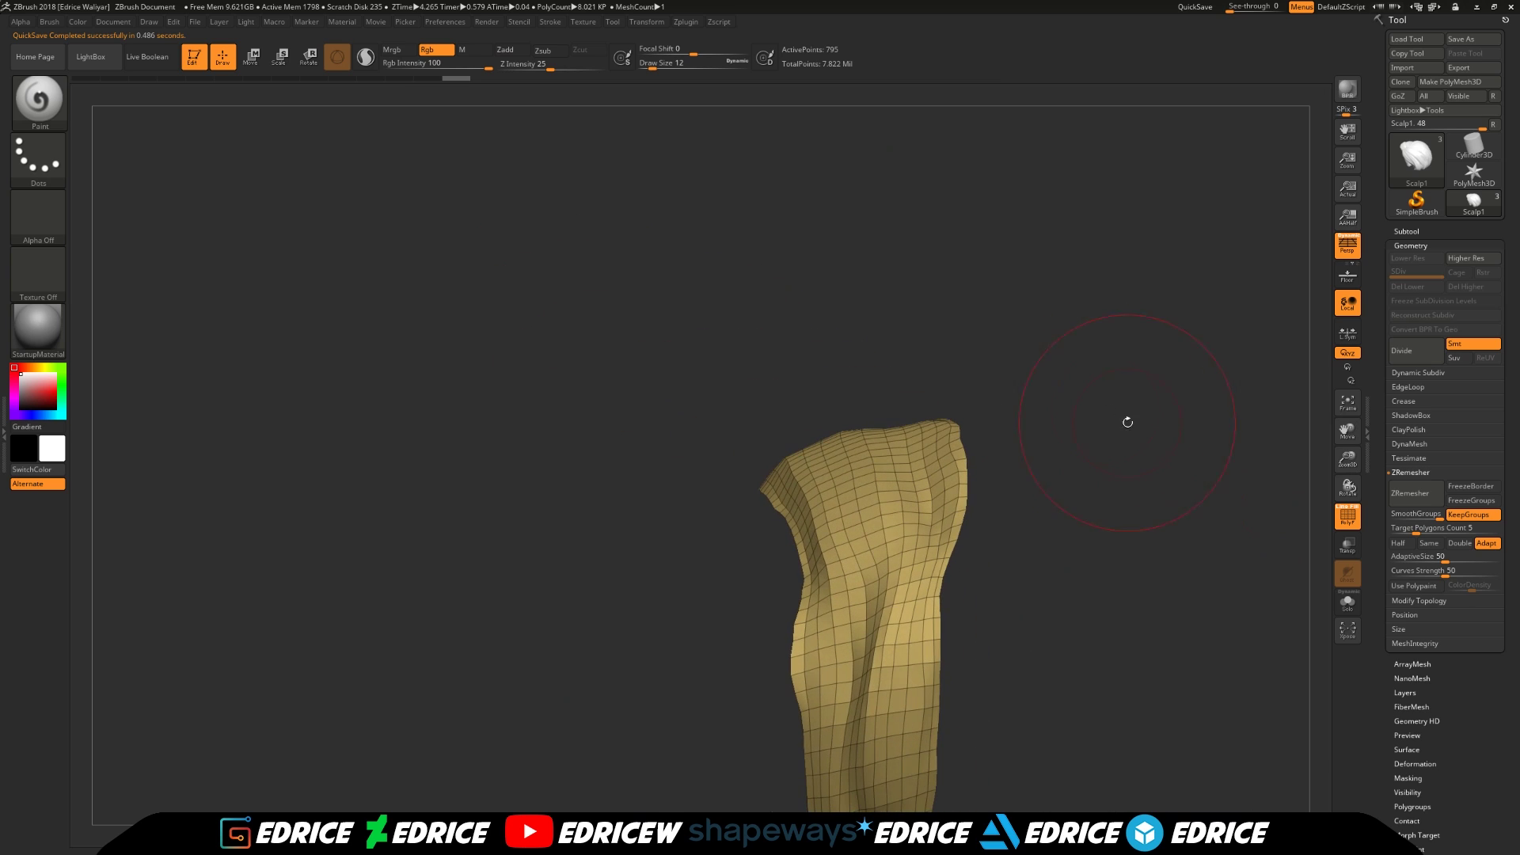
{"action": "left_click_drag", "start_coordinate": [1347, 432], "coordinate": [1261, 315]}
{"action": "mouse_move", "coordinate": [1190, 397]}
{"action": "left_mouse_down"}
{"action": "mouse_move", "coordinate": [1203, 482]}
{"action": "mouse_move", "coordinate": [1097, 566]}
{"action": "mouse_move", "coordinate": [1037, 581]}
{"action": "left_mouse_up"}
{"action": "left_click", "coordinate": [1185, 507], "text": "ctrl+shift"}
Smooth the remeshed surface at the junction where the strand groups meet
{"action": "left_click_drag", "start_coordinate": [724, 669], "coordinate": [643, 735], "text": "shift"}
{"action": "left_click_drag", "start_coordinate": [1117, 443], "coordinate": [1235, 464]}
{"action": "mouse_move", "coordinate": [704, 697]}
{"action": "left_mouse_down", "text": "shift"}
{"action": "mouse_move", "coordinate": [653, 756]}
{"action": "mouse_move", "coordinate": [606, 744]}
{"action": "left_mouse_up", "text": "shift"}
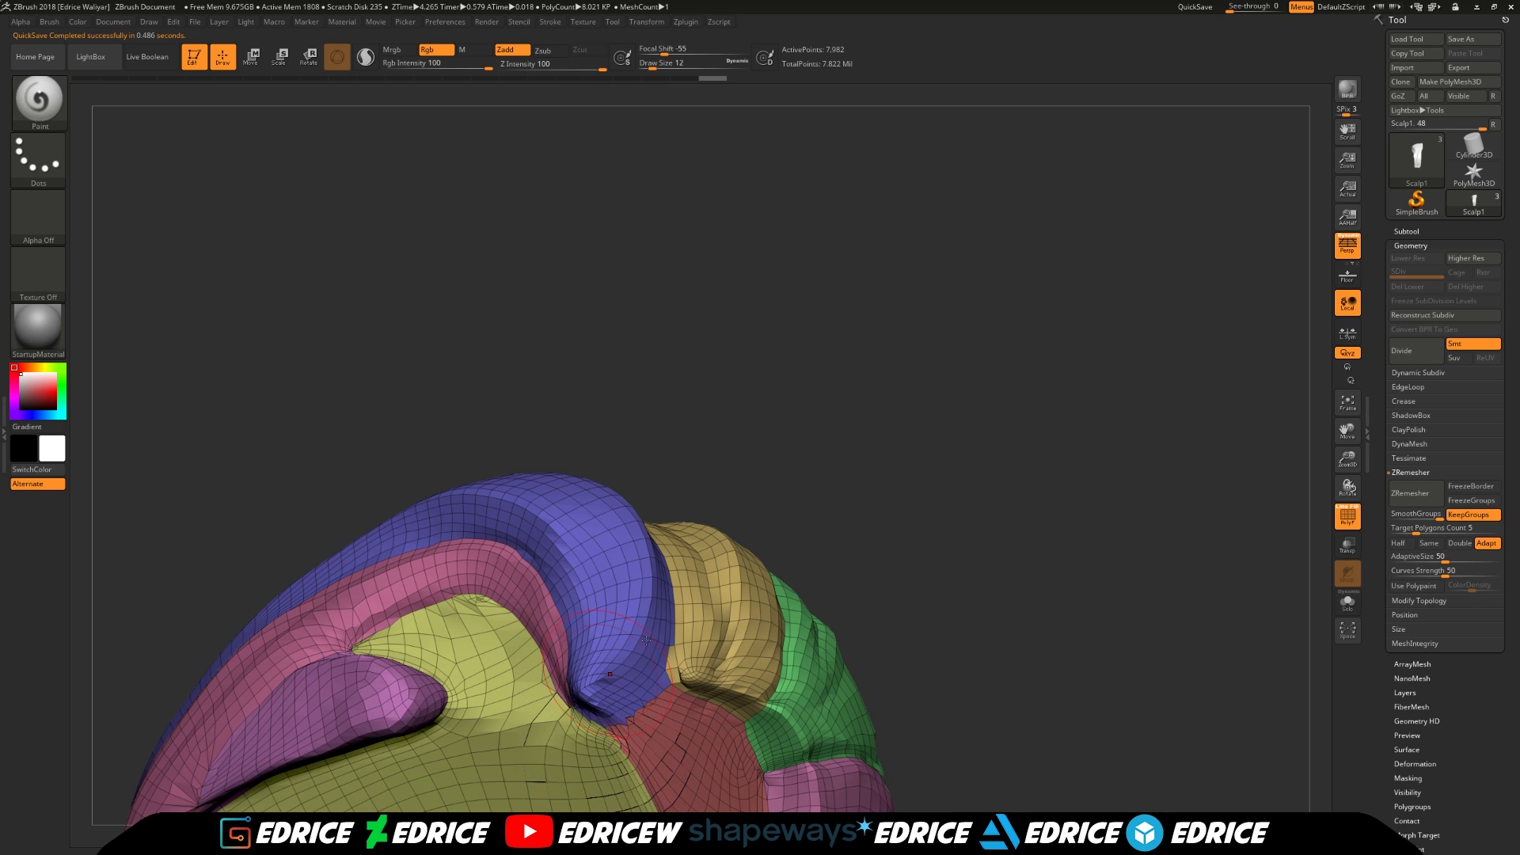
Inspect the remeshed topology from the top and underside, isolating the green strand group and restoring full visibility
{"action": "left_click_drag", "start_coordinate": [1112, 467], "coordinate": [1109, 536]}
{"action": "left_click_drag", "start_coordinate": [1348, 459], "coordinate": [1123, 523]}
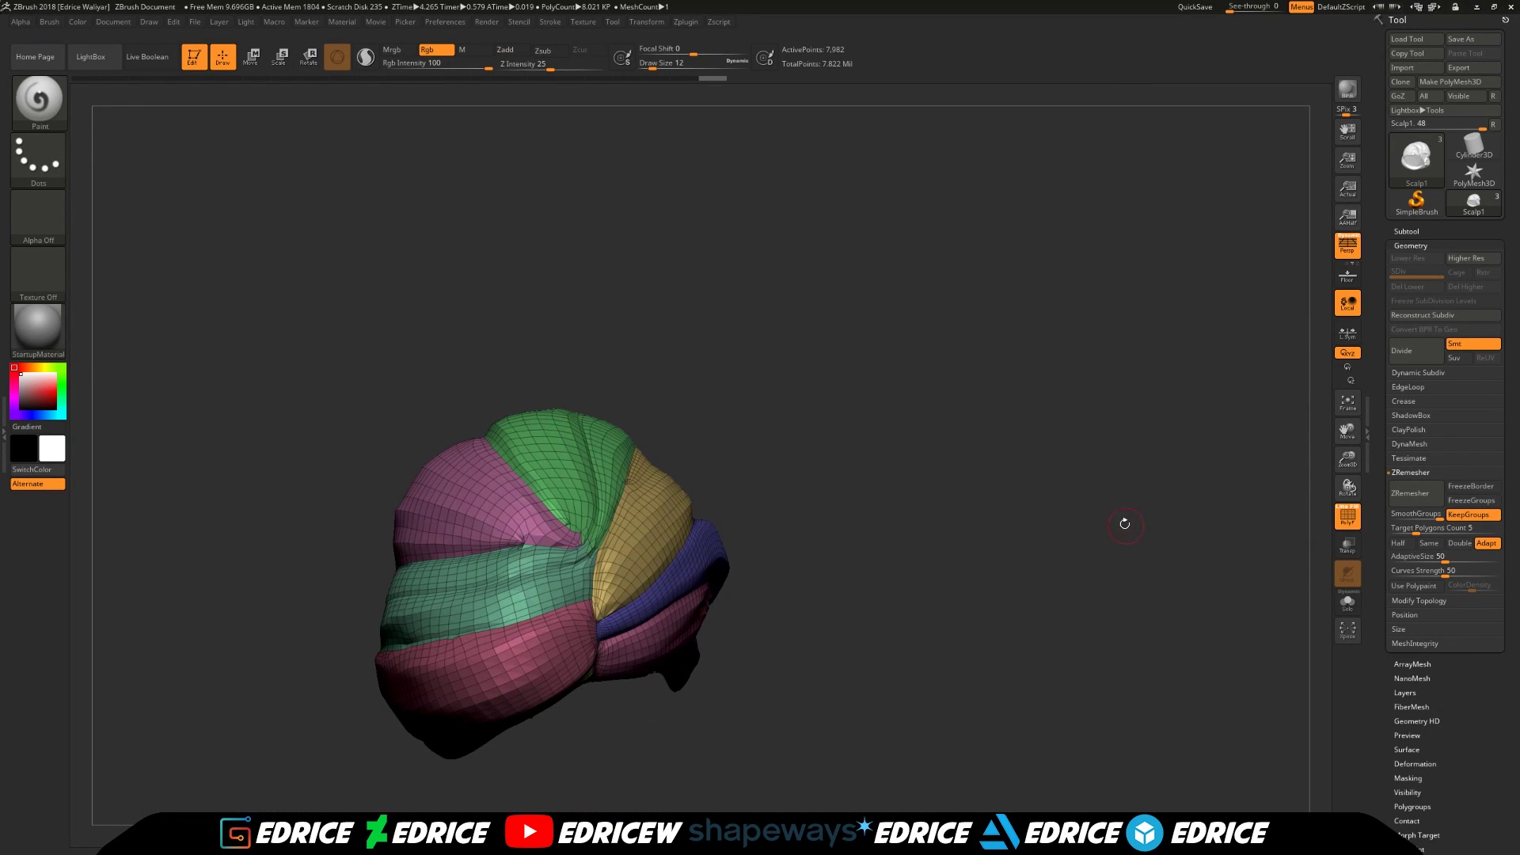
{"action": "left_click", "coordinate": [546, 483], "text": "ctrl+shift"}
{"action": "left_click_drag", "start_coordinate": [775, 456], "coordinate": [672, 520]}
{"action": "left_click_drag", "start_coordinate": [922, 492], "coordinate": [982, 528]}
{"action": "left_click", "coordinate": [943, 509], "text": "ctrl+shift"}
{"action": "left_click_drag", "start_coordinate": [1029, 593], "coordinate": [1053, 598]}
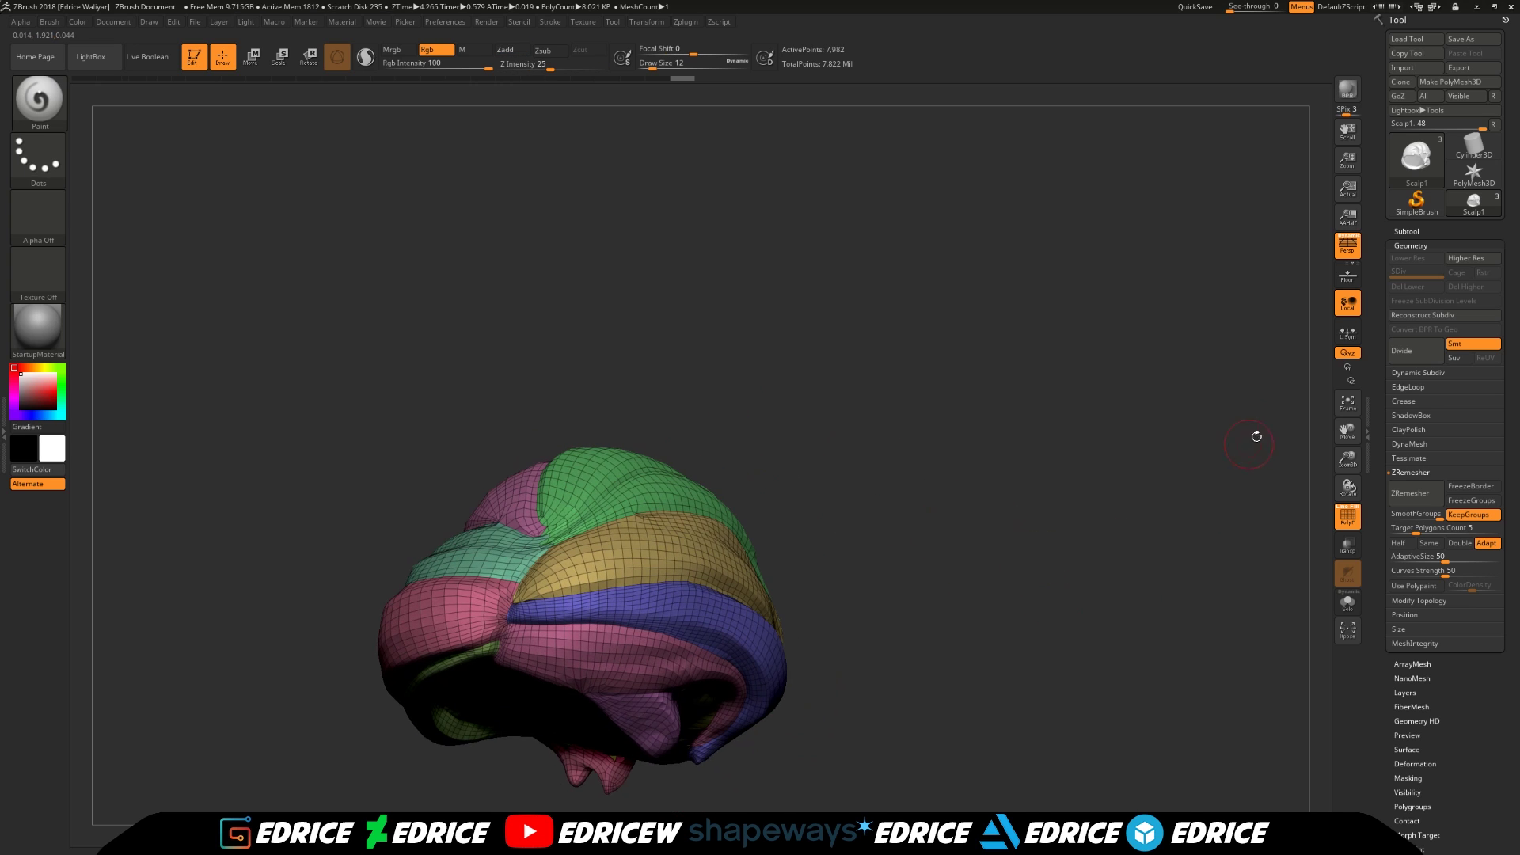
{"action": "left_click_drag", "start_coordinate": [1356, 456], "coordinate": [1350, 367]}
{"action": "left_click_drag", "start_coordinate": [1156, 503], "coordinate": [1161, 462]}
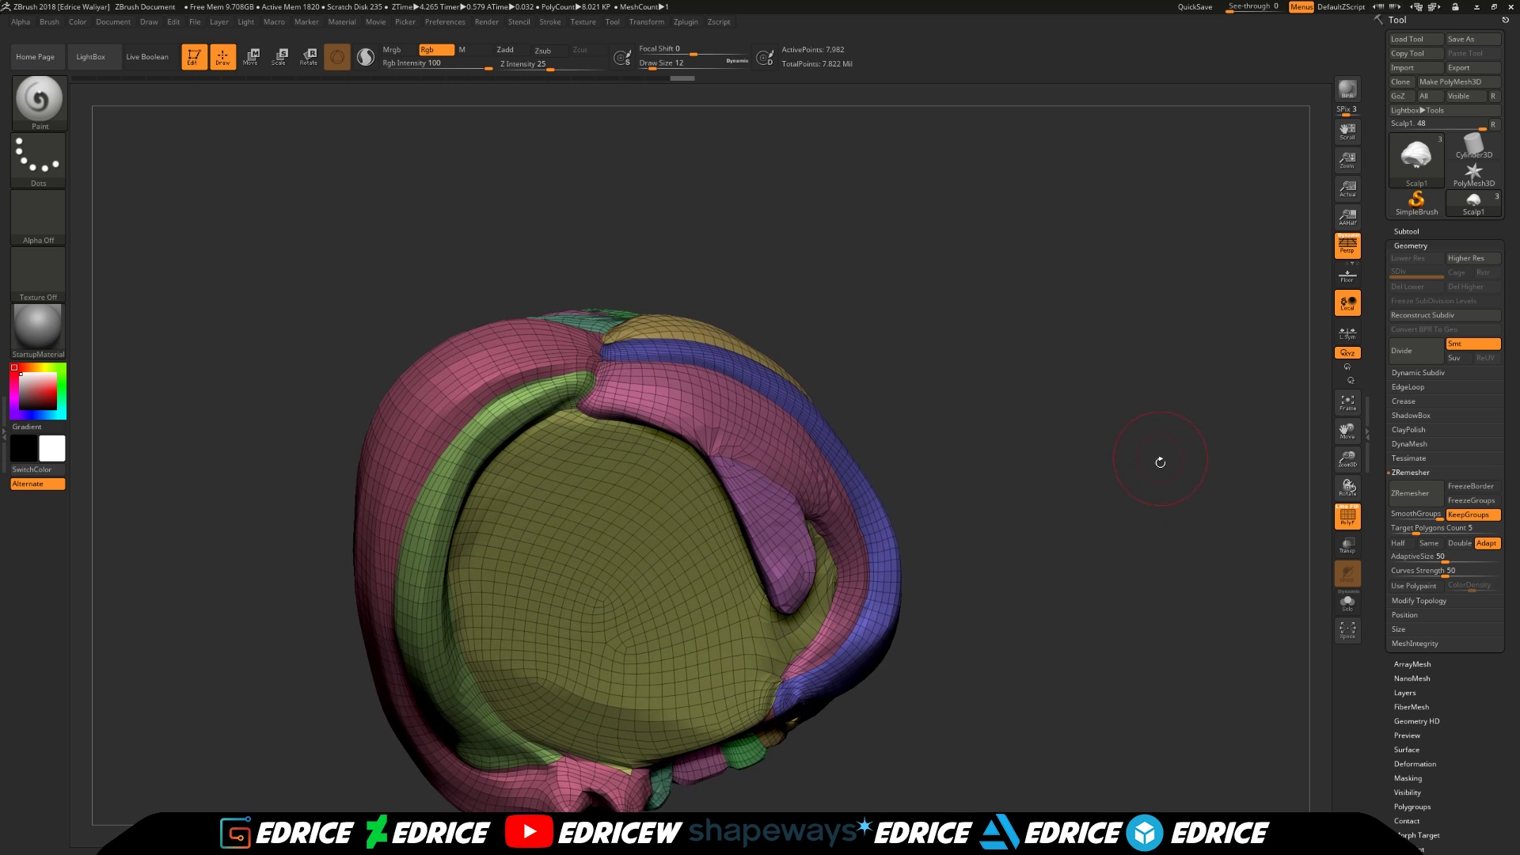
{"action": "left_click_drag", "start_coordinate": [977, 444], "coordinate": [1018, 404]}
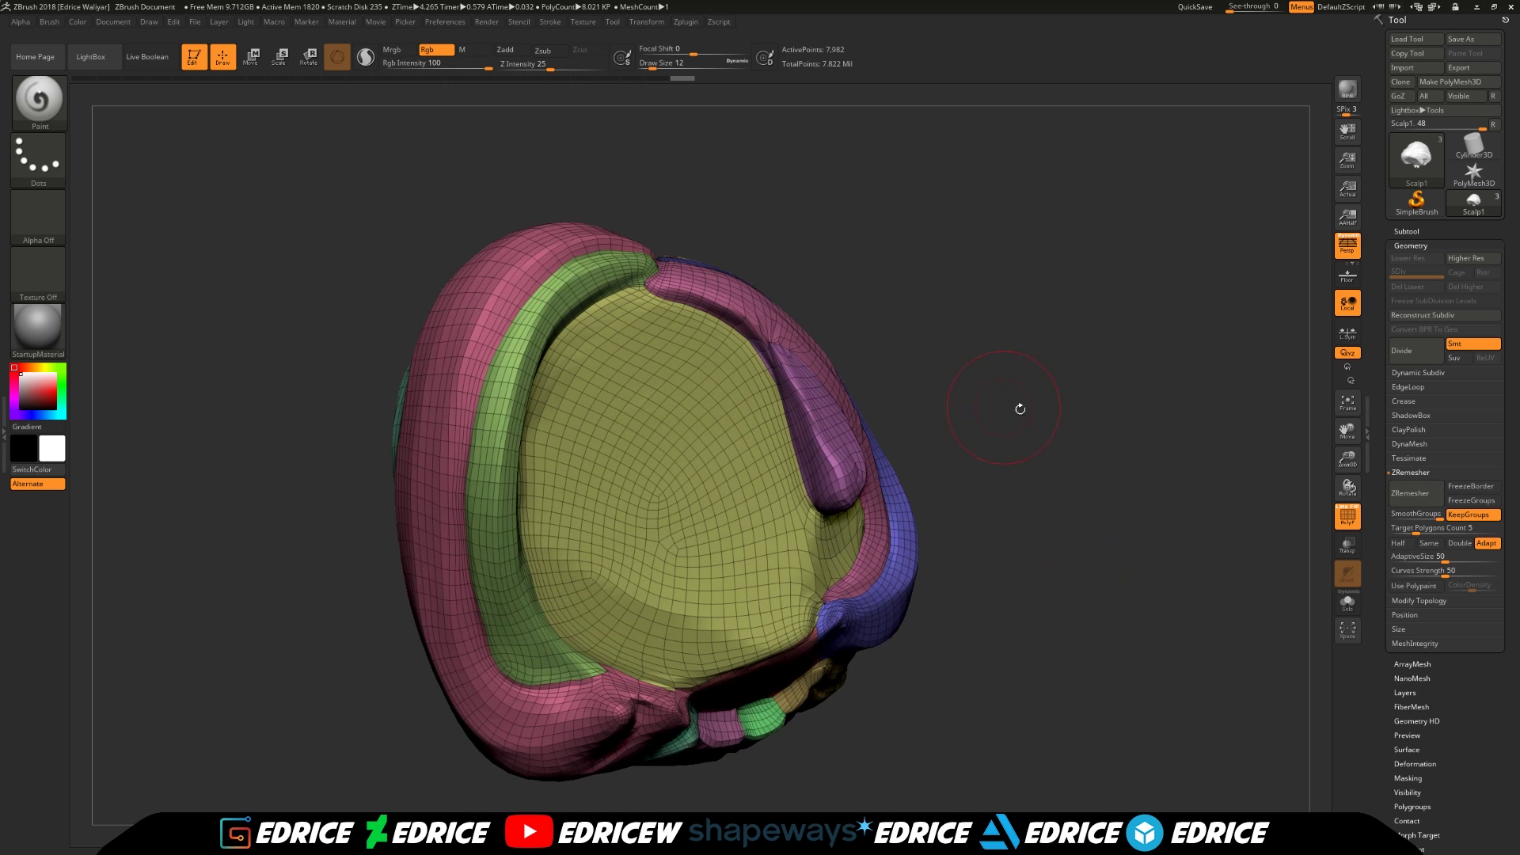
{"action": "left_click_drag", "start_coordinate": [1084, 481], "coordinate": [1065, 481]}
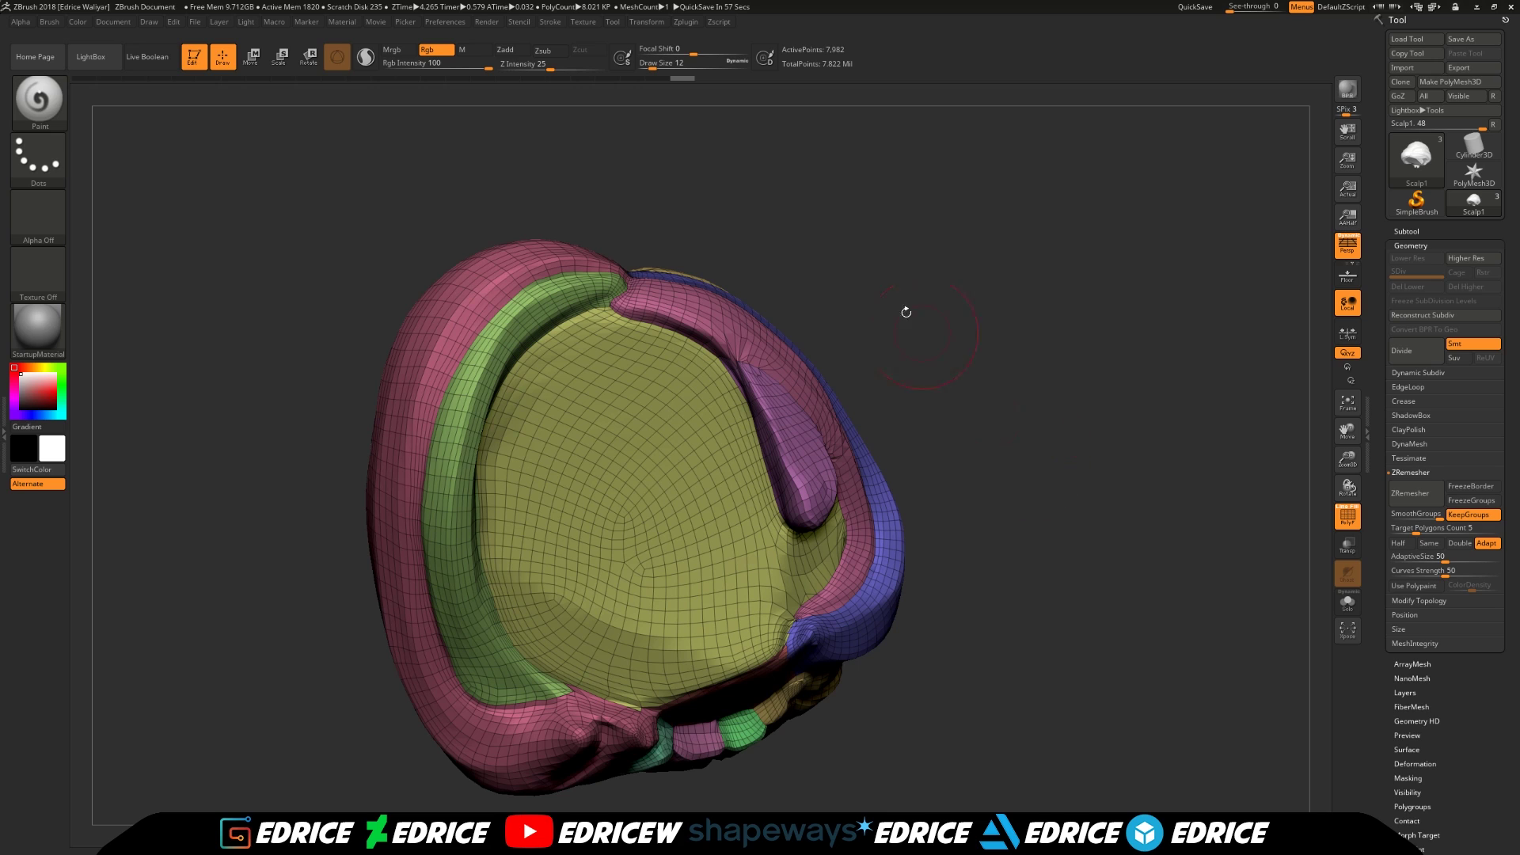
Switch to the original Scalp subtool, show its polypaint, and turn off the polyframe display
{"action": "left_click", "coordinate": [686, 22]}
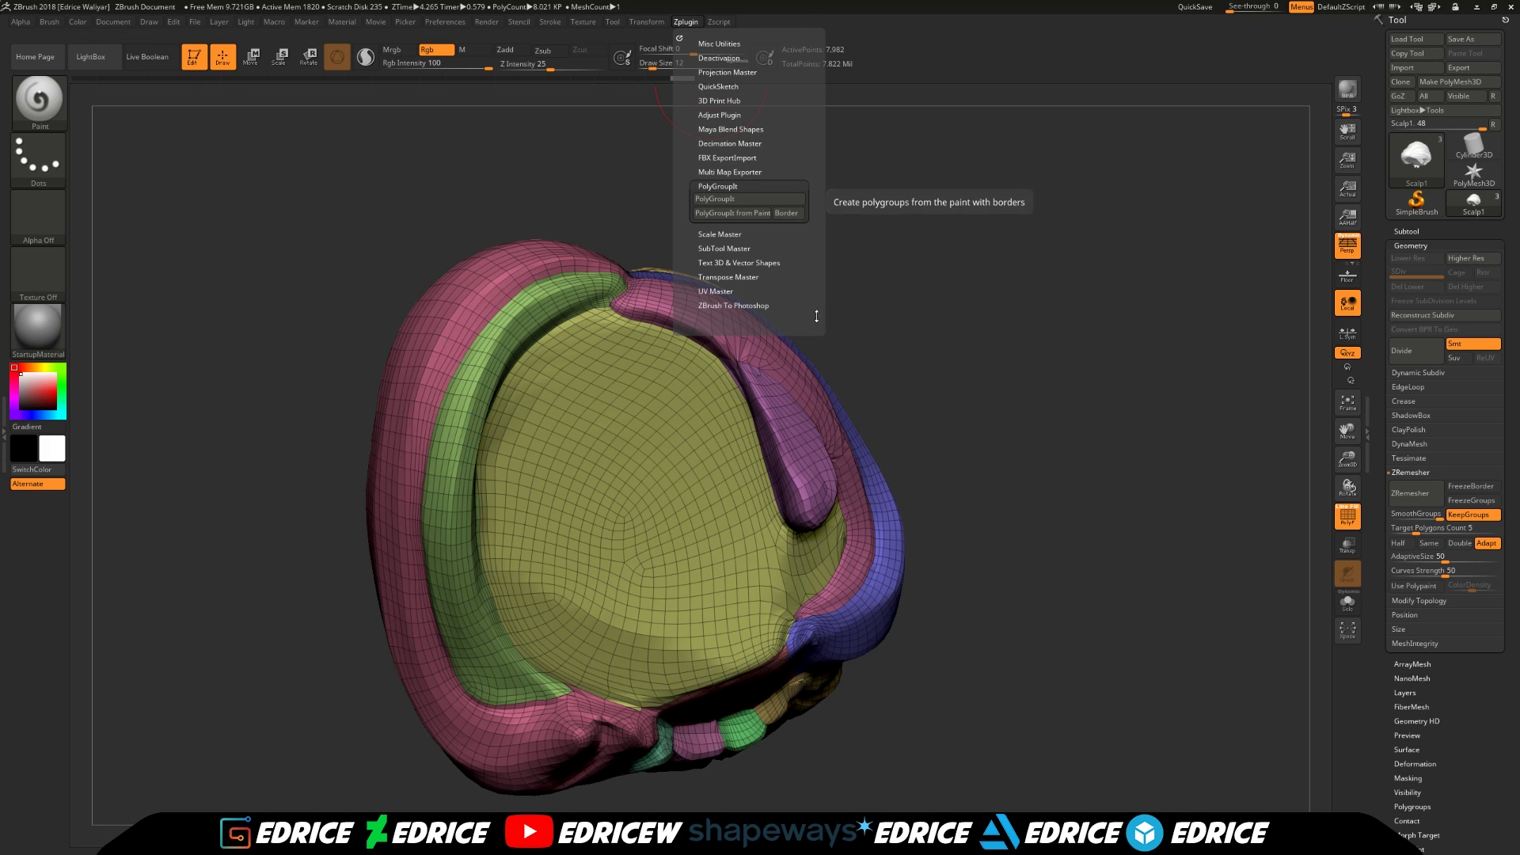
{"action": "left_click", "coordinate": [1406, 232]}
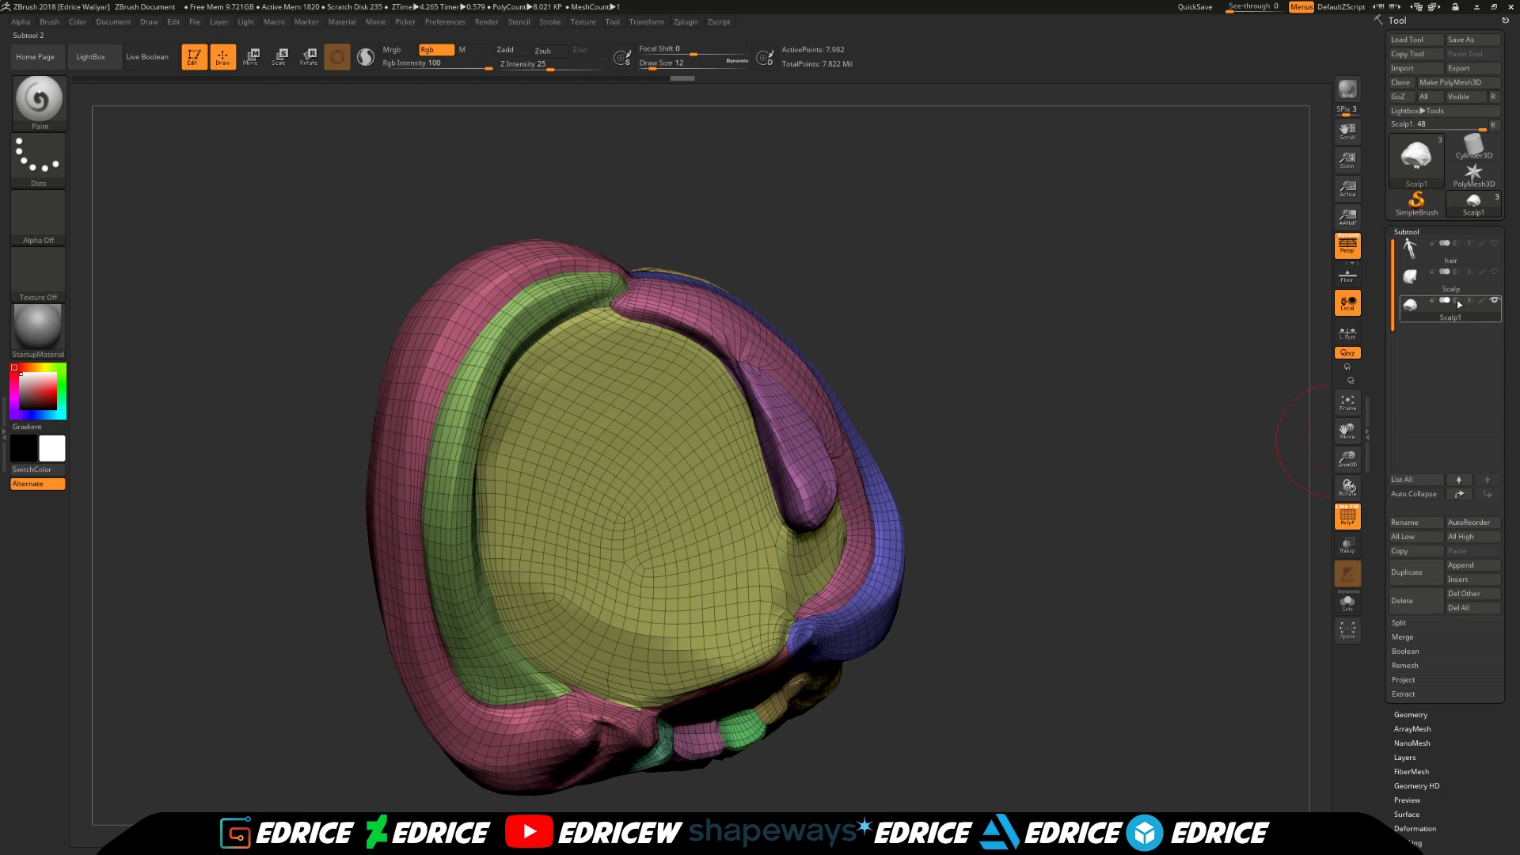
{"action": "left_click", "coordinate": [1489, 286]}
{"action": "left_click", "coordinate": [1481, 273]}
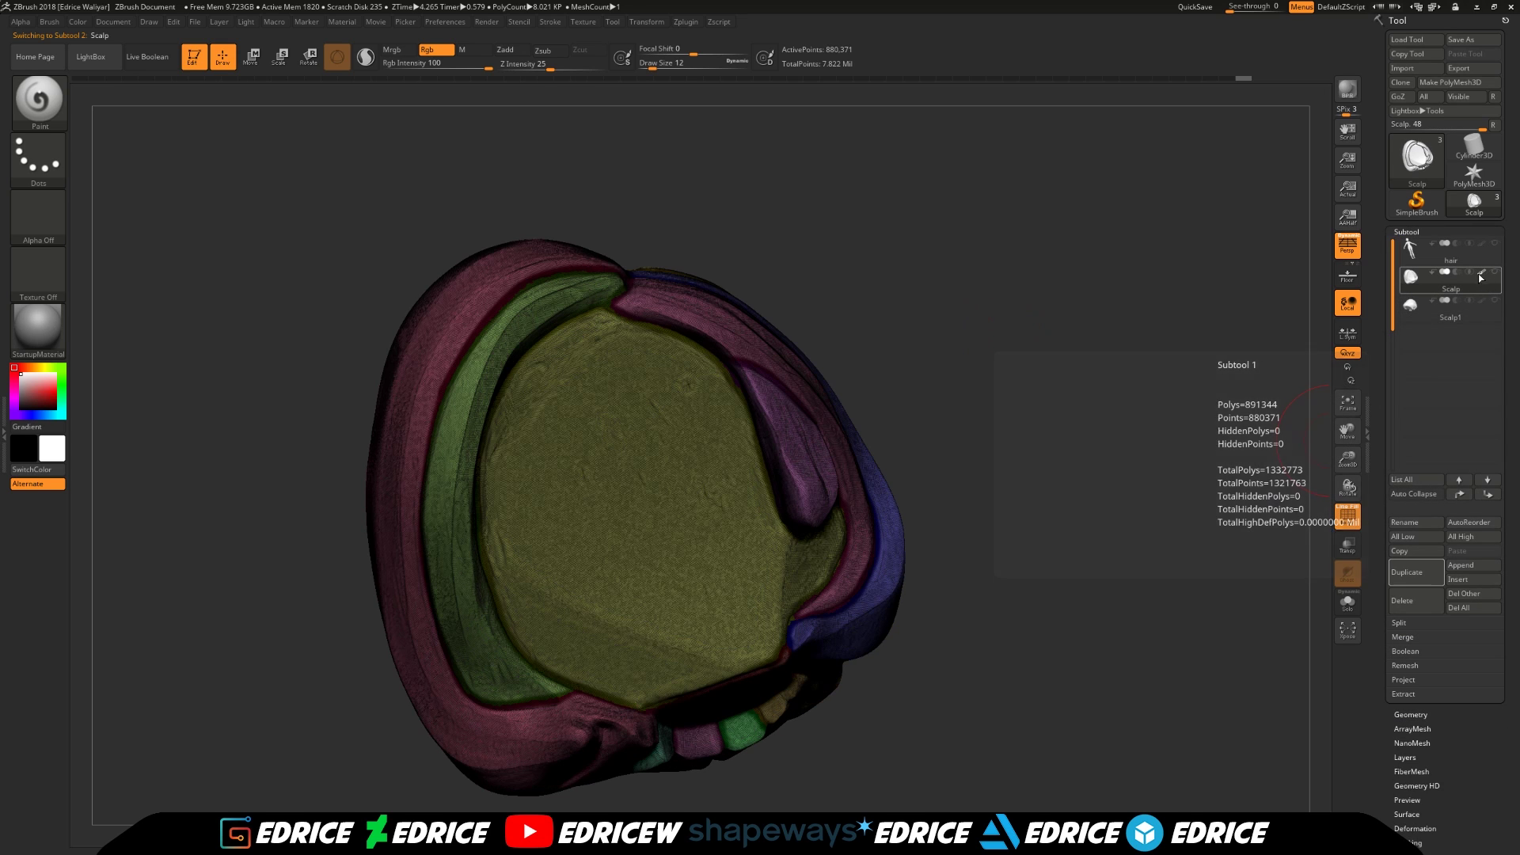
{"action": "left_click_drag", "start_coordinate": [1039, 305], "coordinate": [1024, 406]}
{"action": "left_click", "coordinate": [1351, 518]}
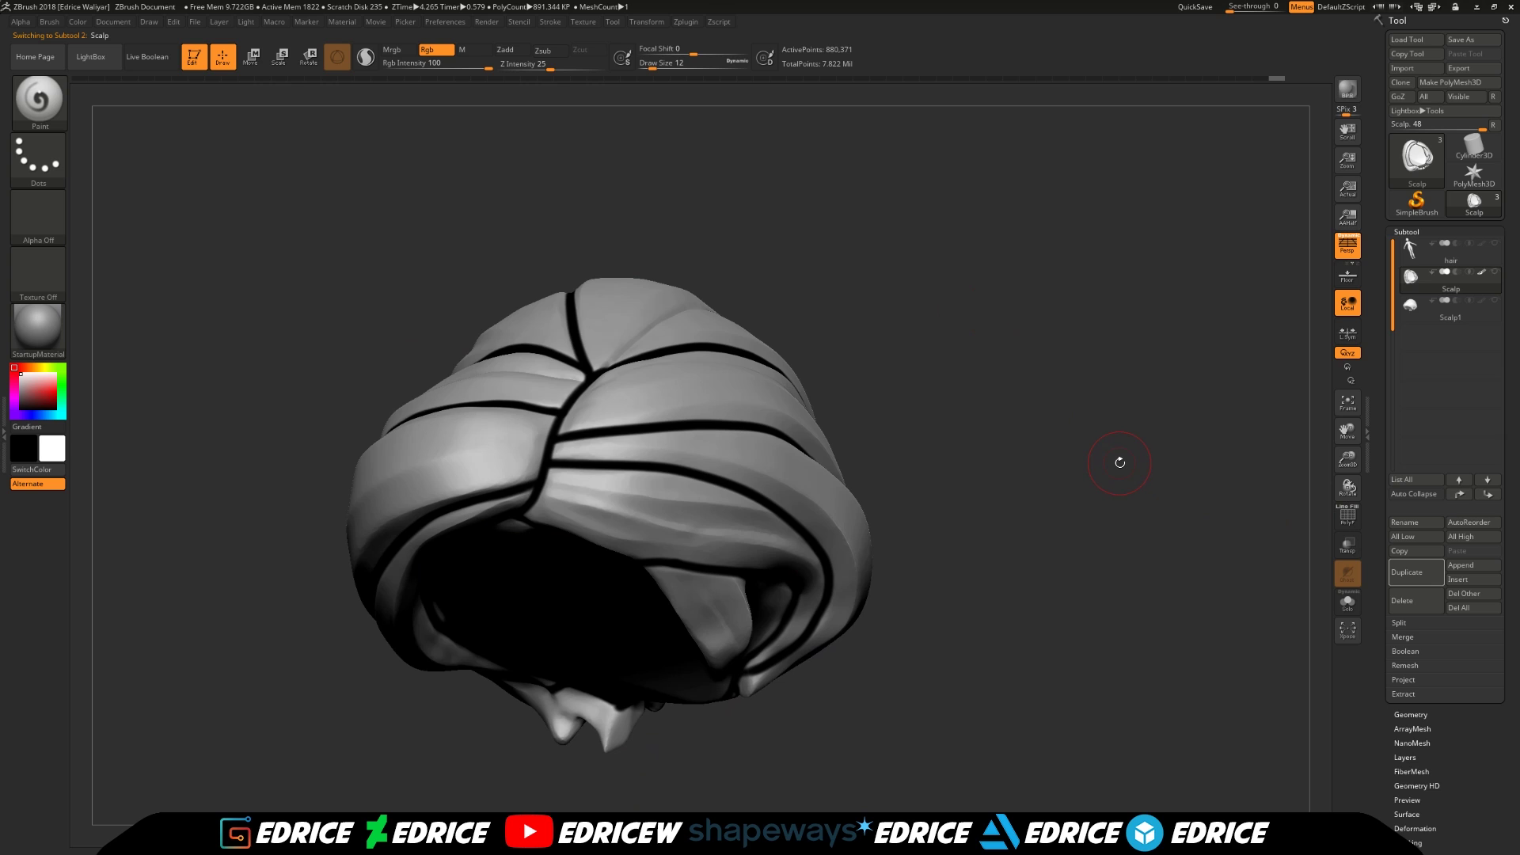
Examine the painted strand boundaries on the original Scalp from the crown, side and underside
{"action": "left_click_drag", "start_coordinate": [806, 199], "coordinate": [613, 272]}
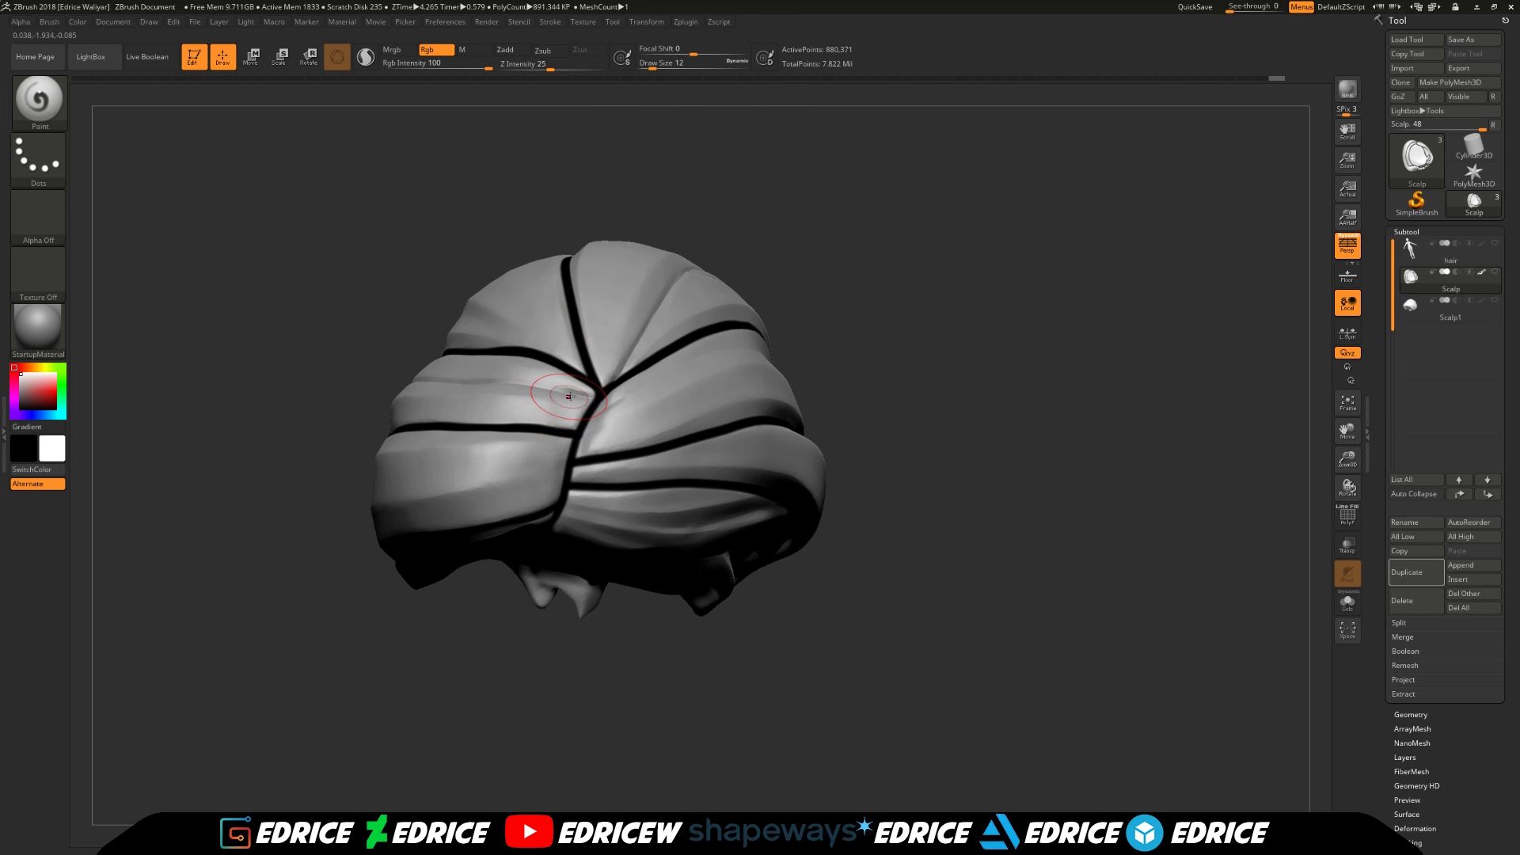
{"action": "left_click_drag", "start_coordinate": [903, 387], "coordinate": [878, 292]}
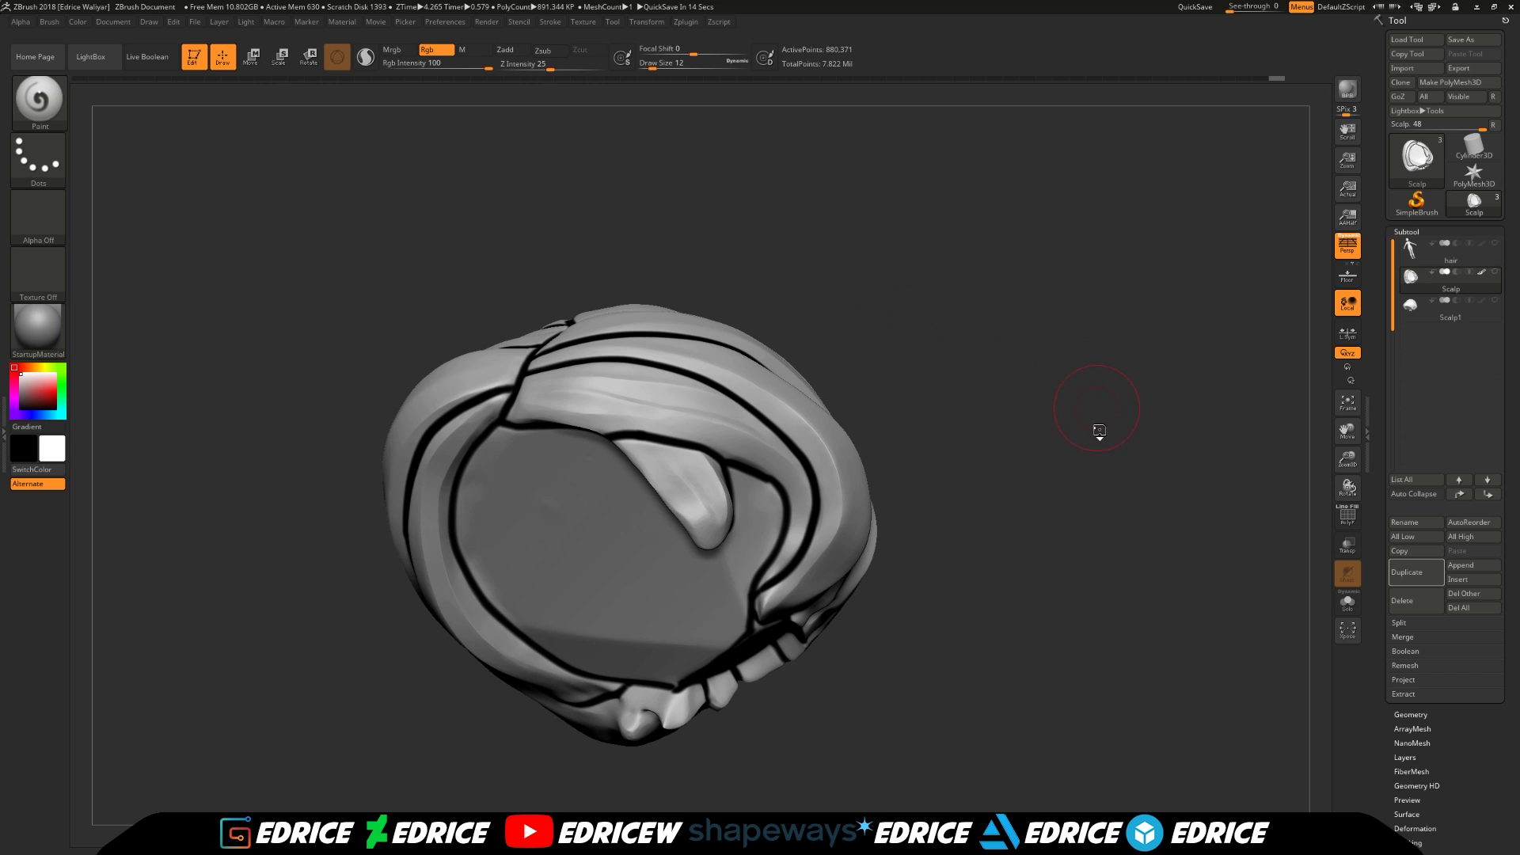
{"action": "left_click_drag", "start_coordinate": [1099, 432], "coordinate": [1287, 426]}
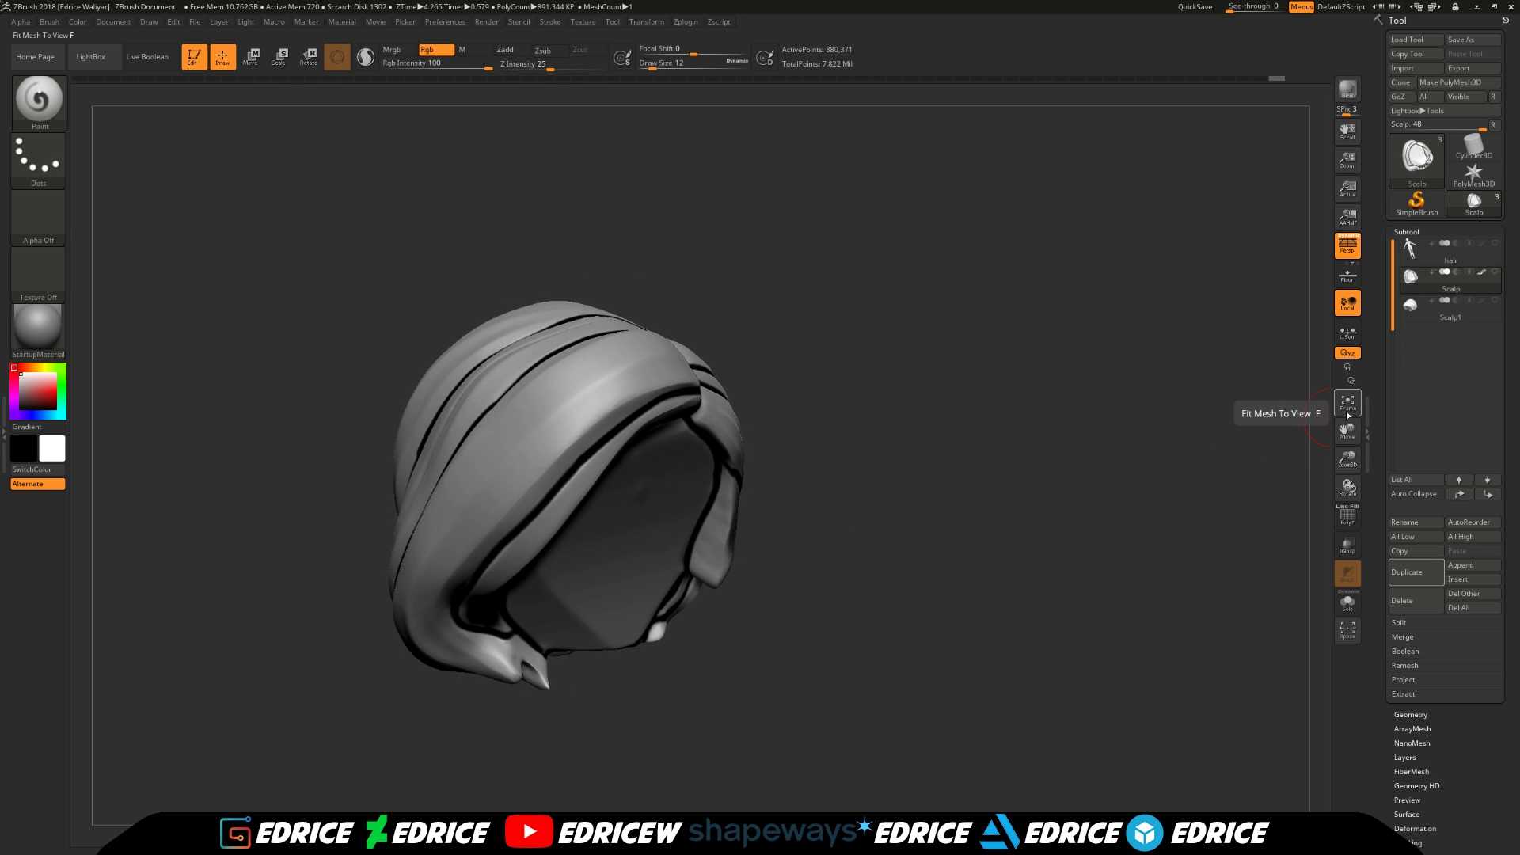
{"action": "mouse_move", "coordinate": [1501, 289]}
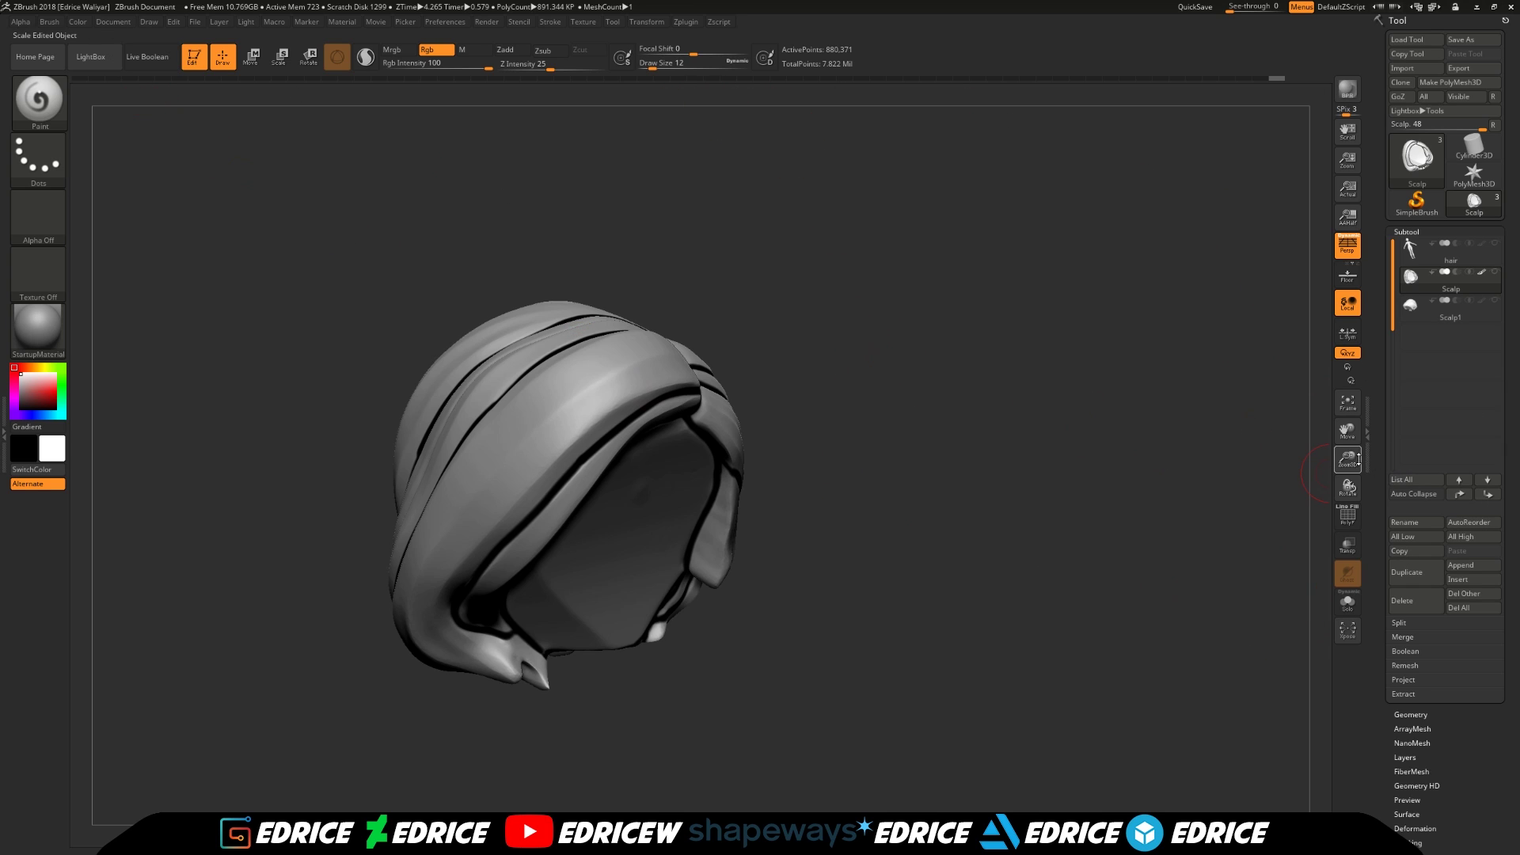
{"action": "left_click_drag", "start_coordinate": [1348, 432], "coordinate": [1400, 372]}
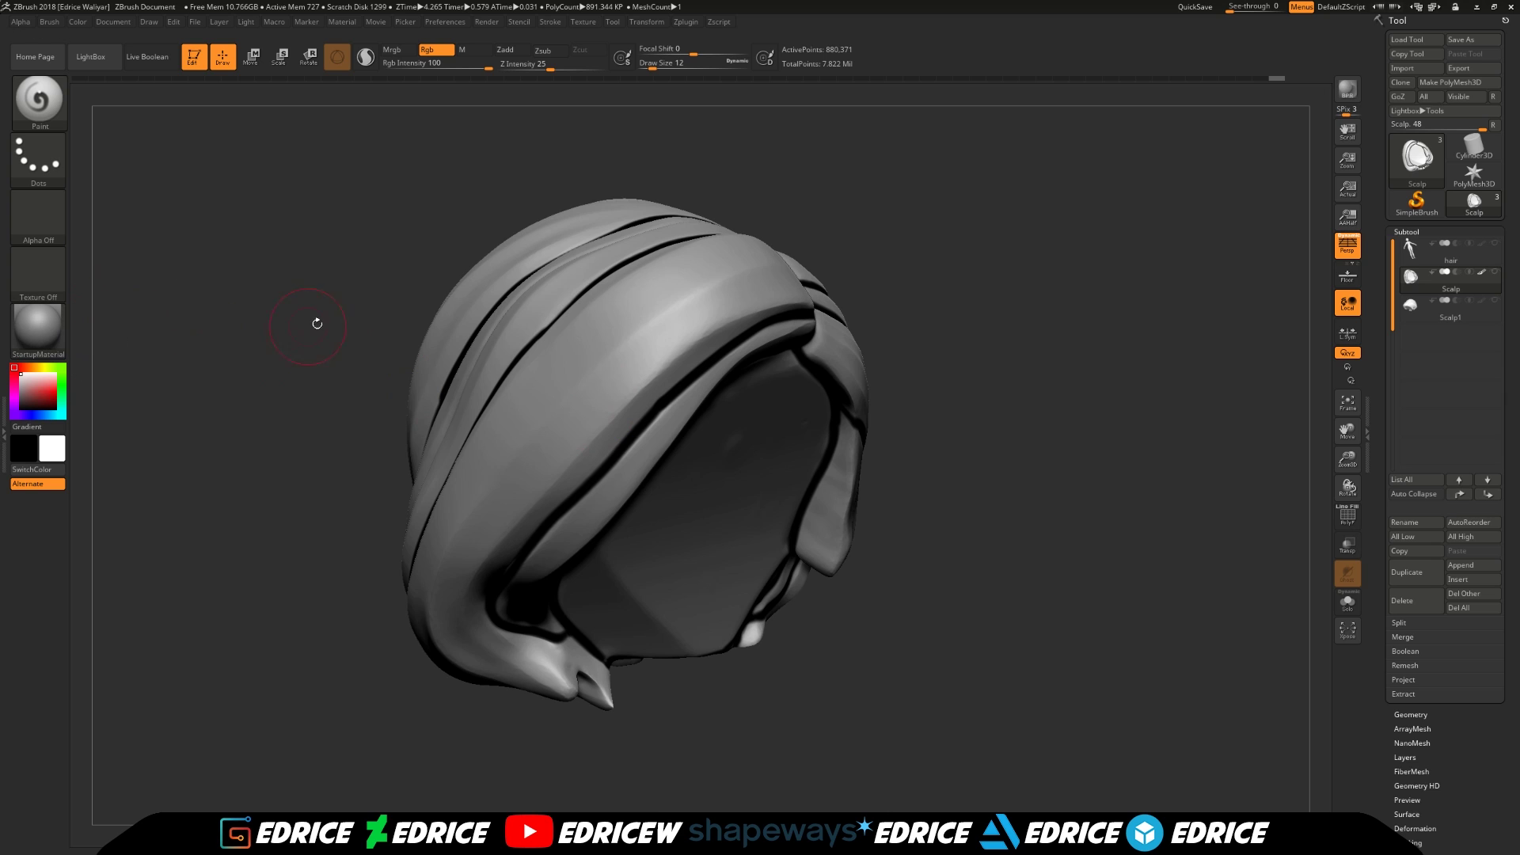
{"action": "left_click_drag", "start_coordinate": [1004, 333], "coordinate": [1033, 361]}
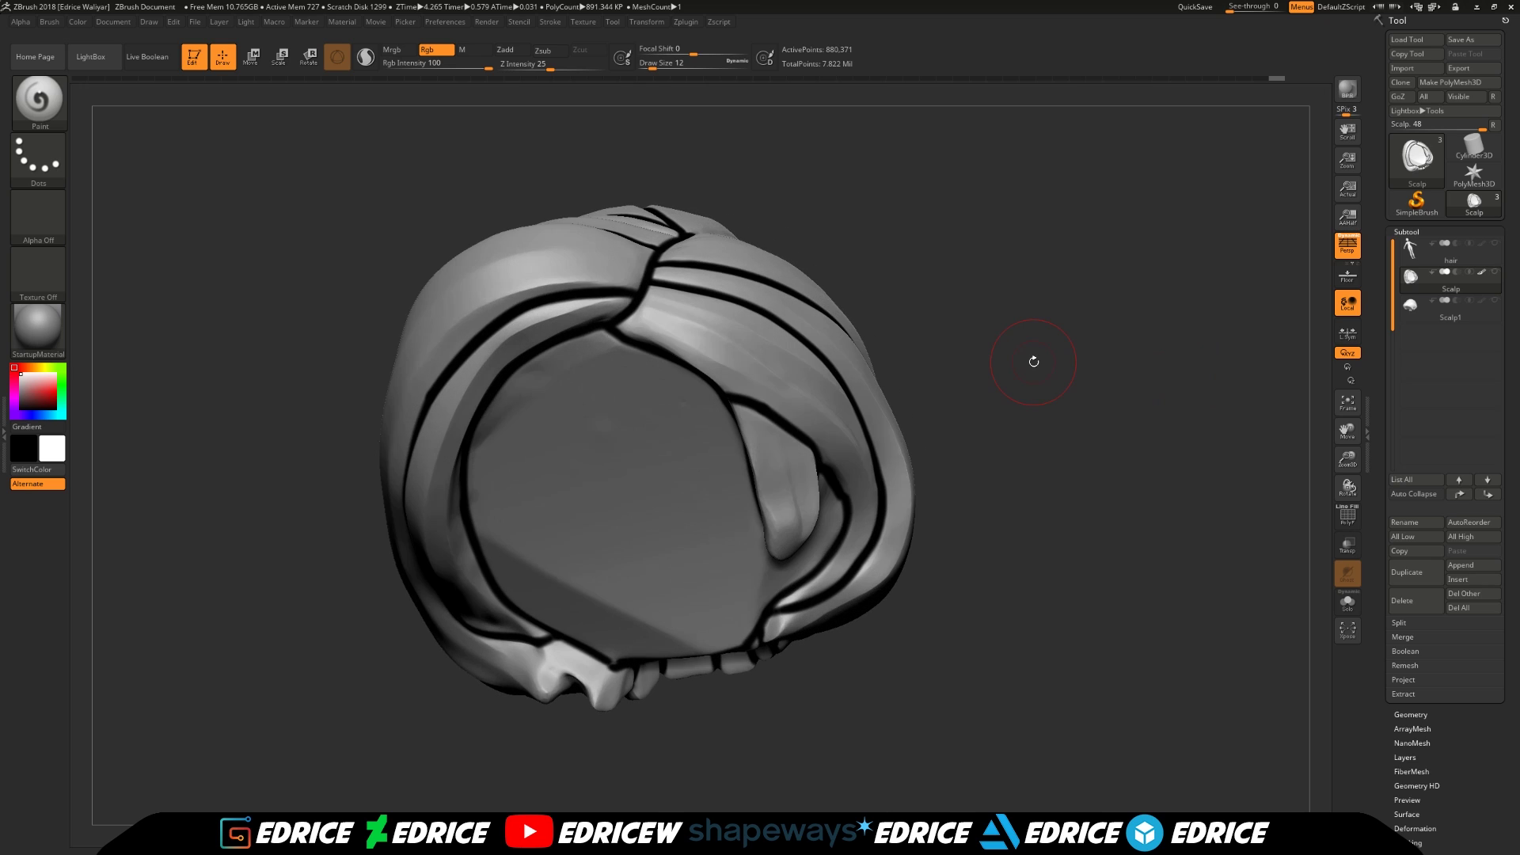